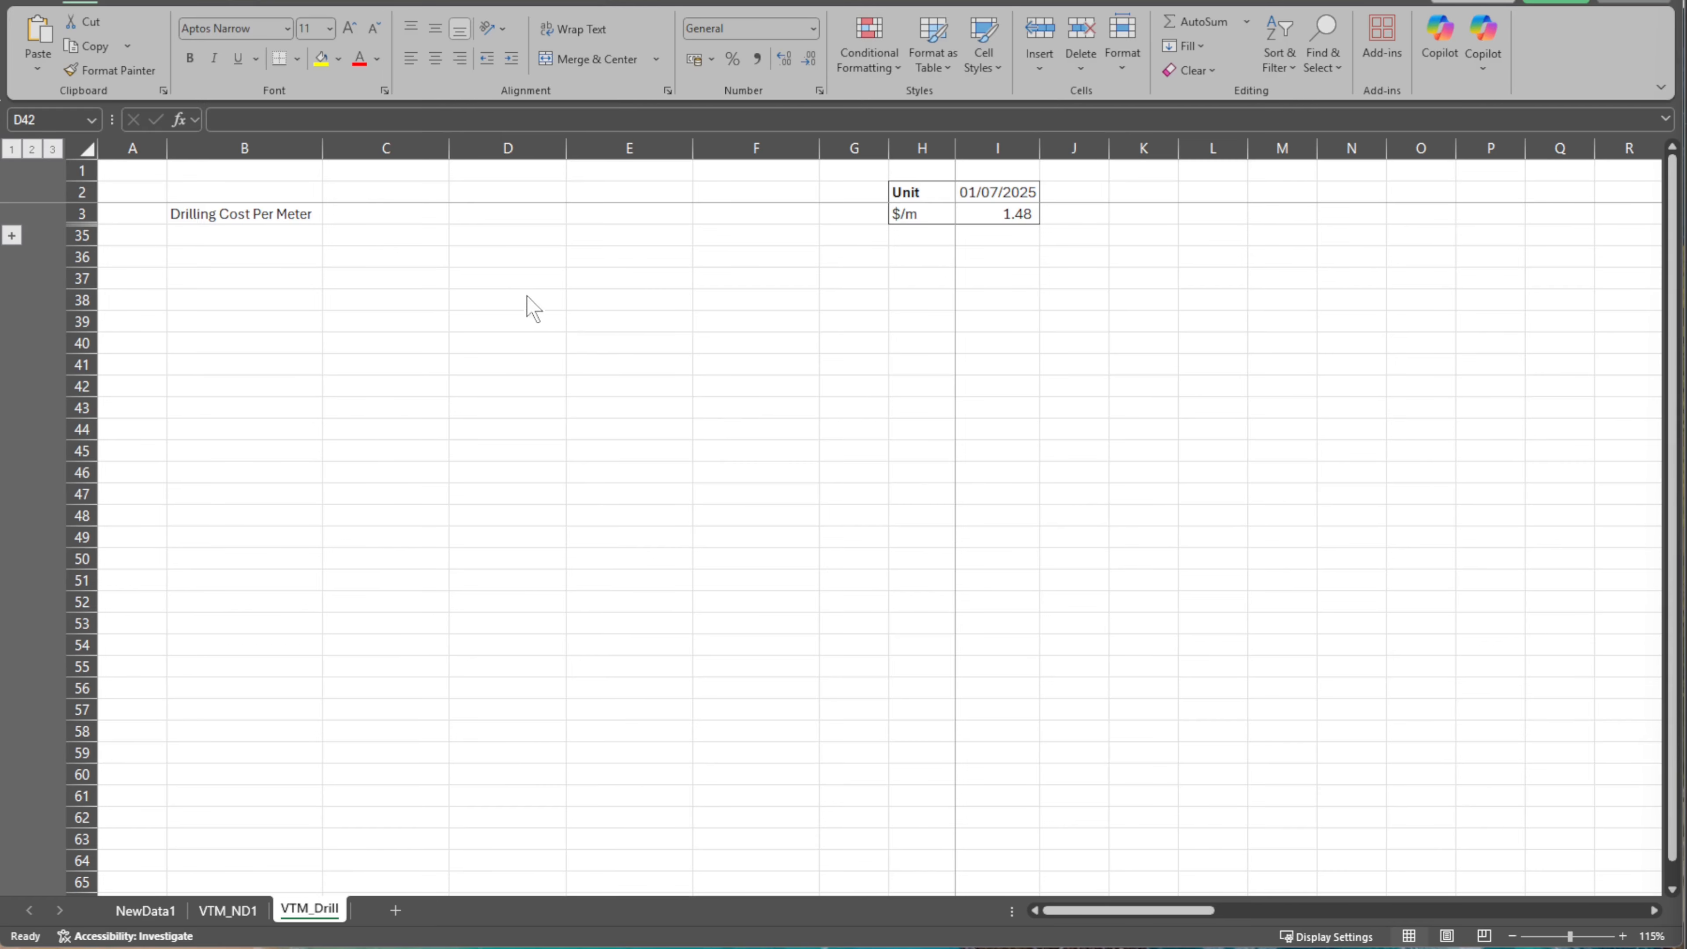
Expand the Drilling Cost Per Meter row group and inspect the formula behind the cost per meter in I3.
click(922, 216)
click(12, 235)
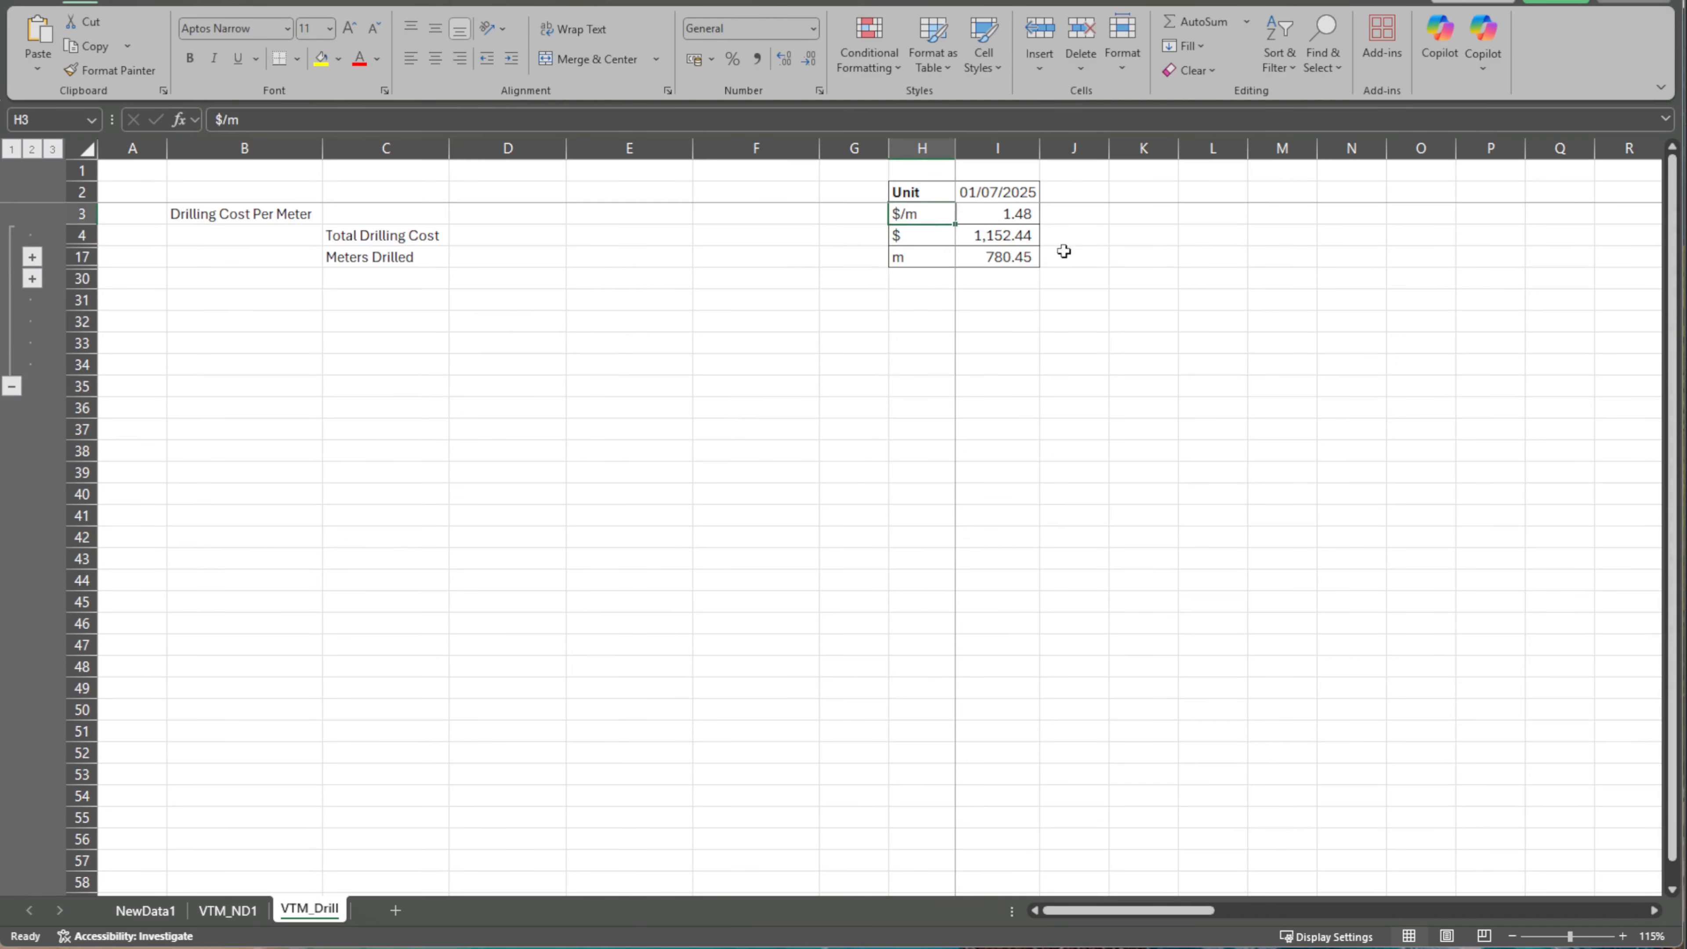
click(1008, 215)
key(F2)
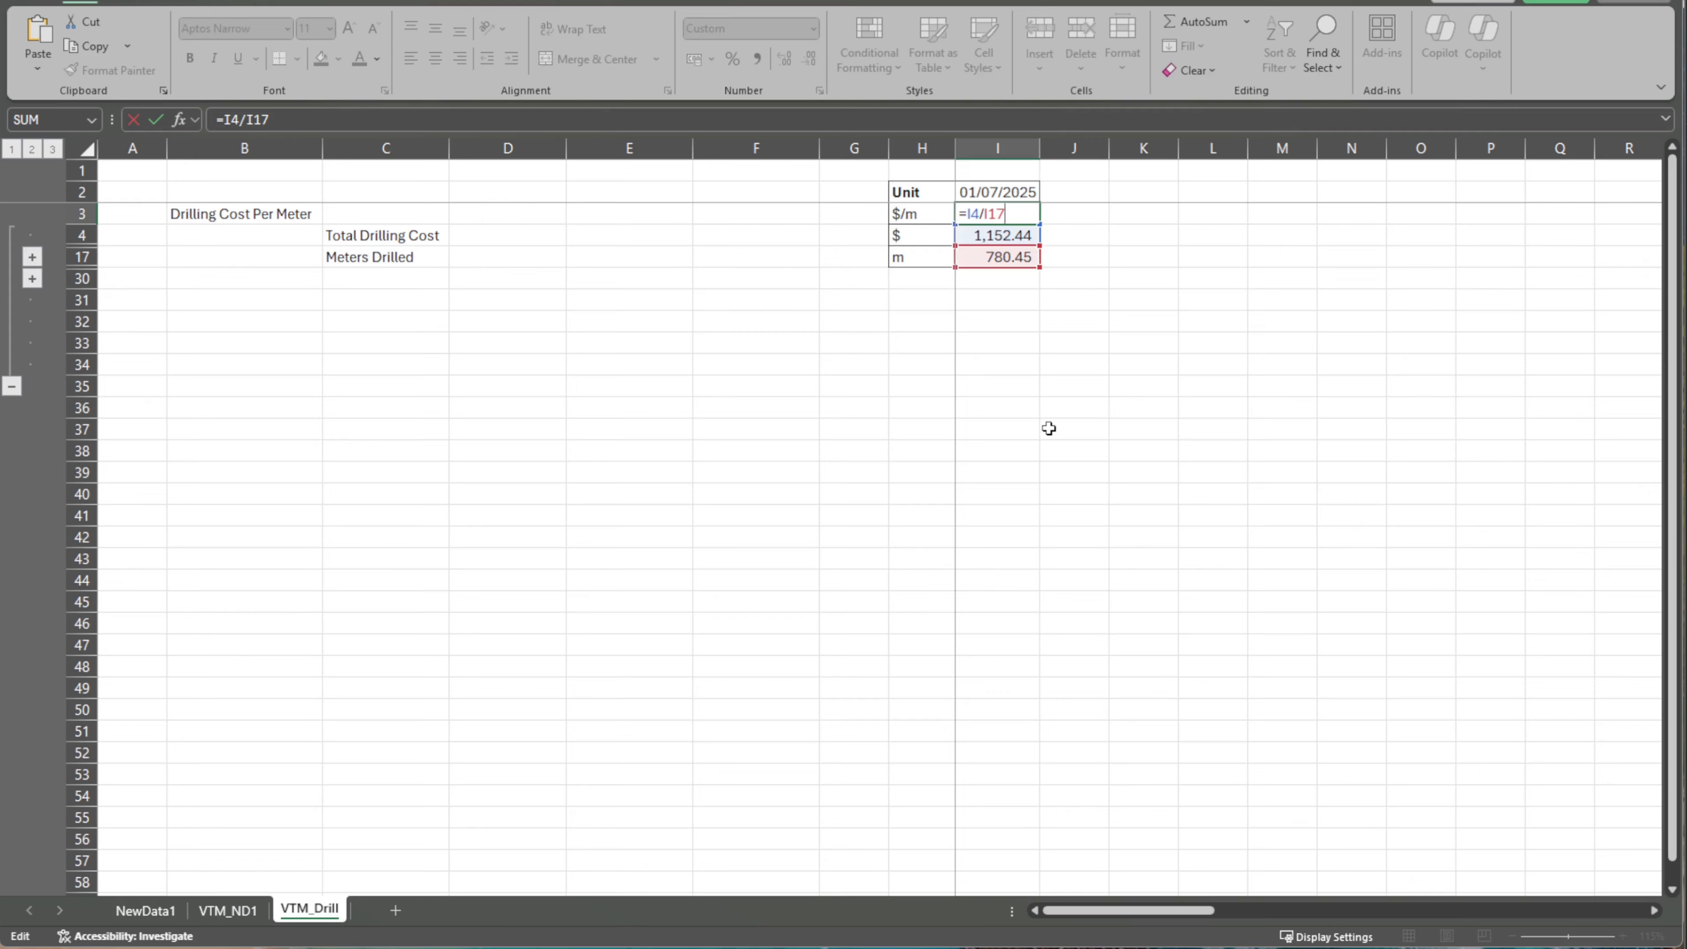
key(Escape)
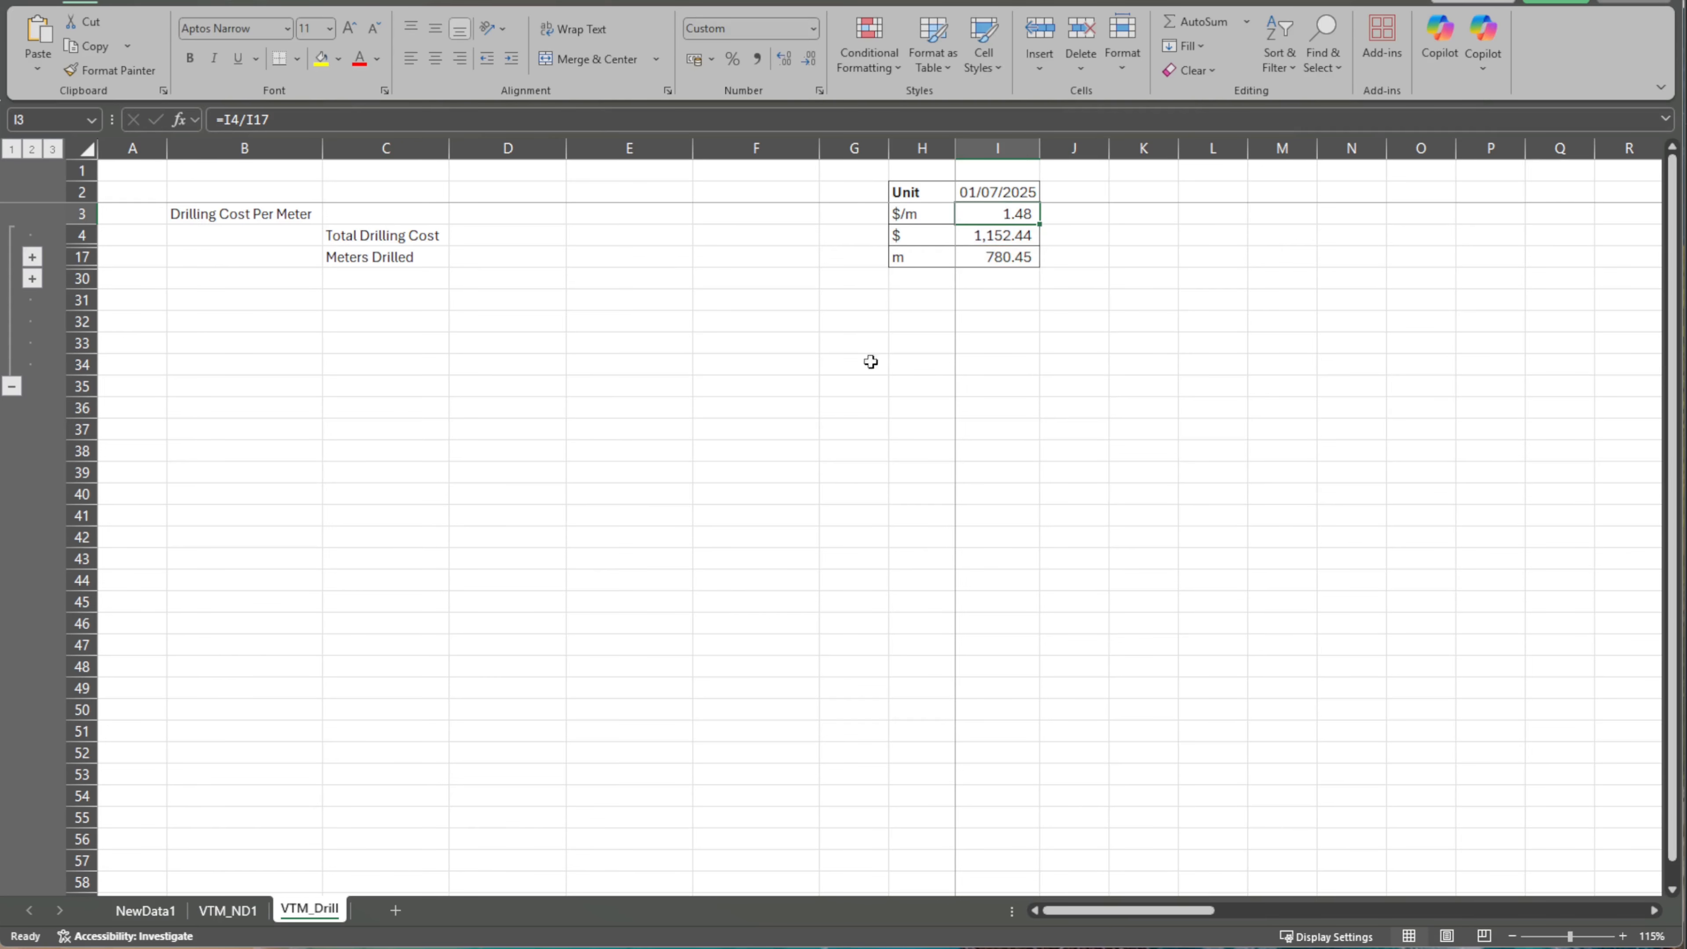
Expand the Total Drilling Cost row group and inspect the total's formula in I4.
click(32, 257)
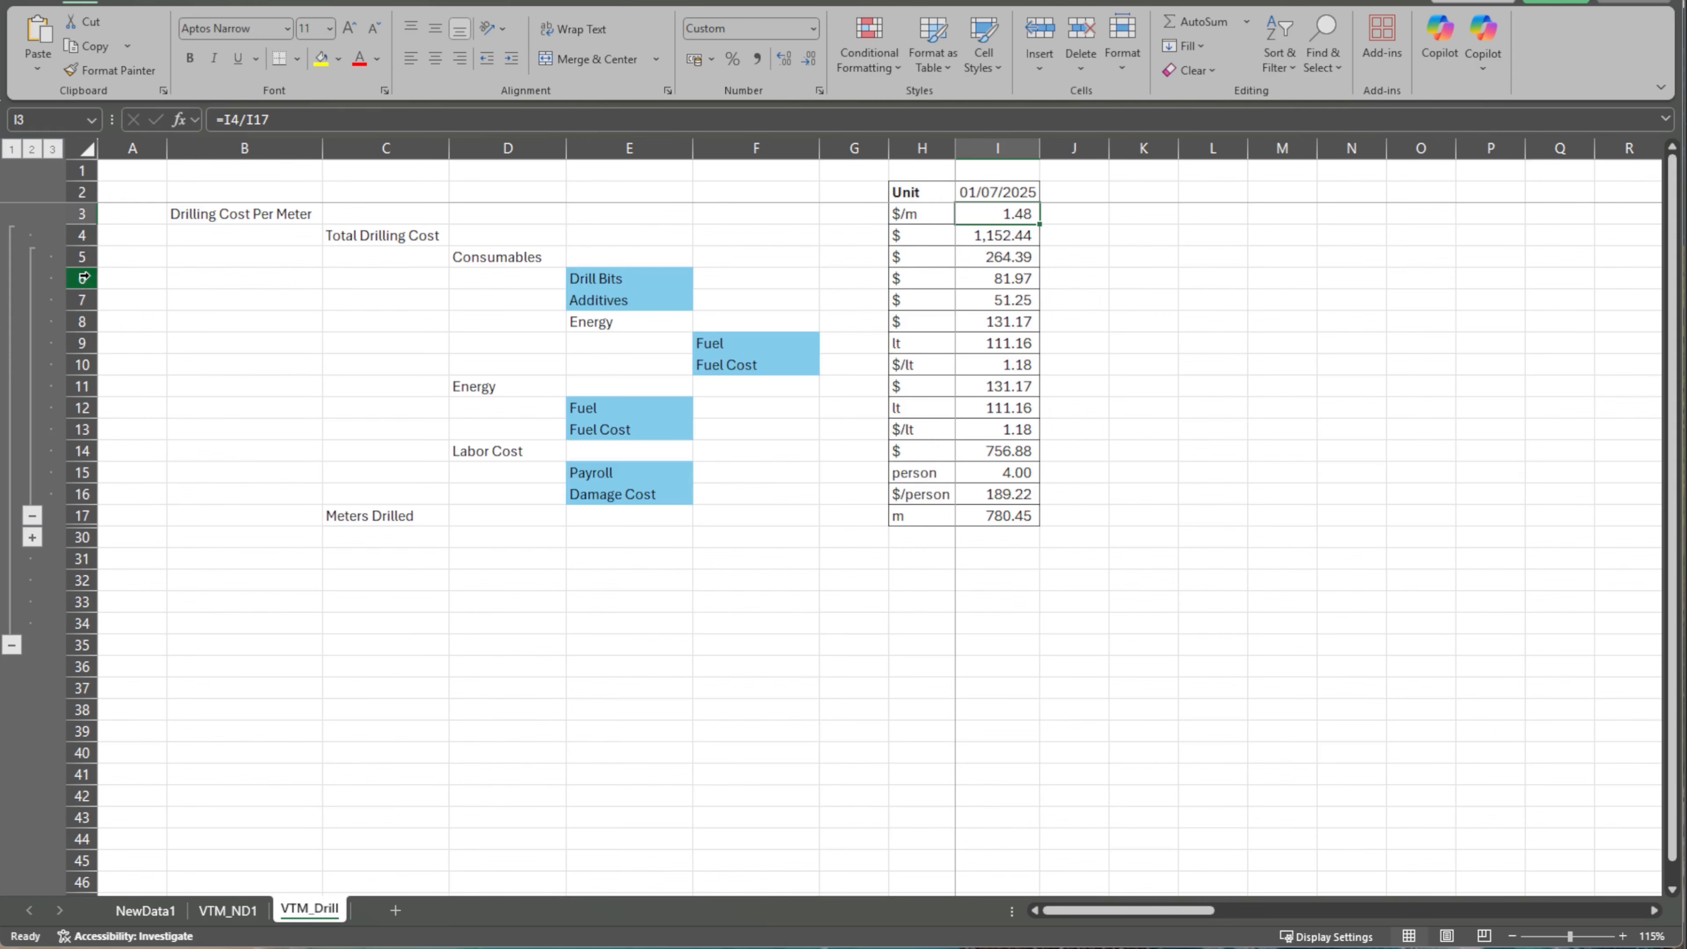
click(998, 239)
key(F2)
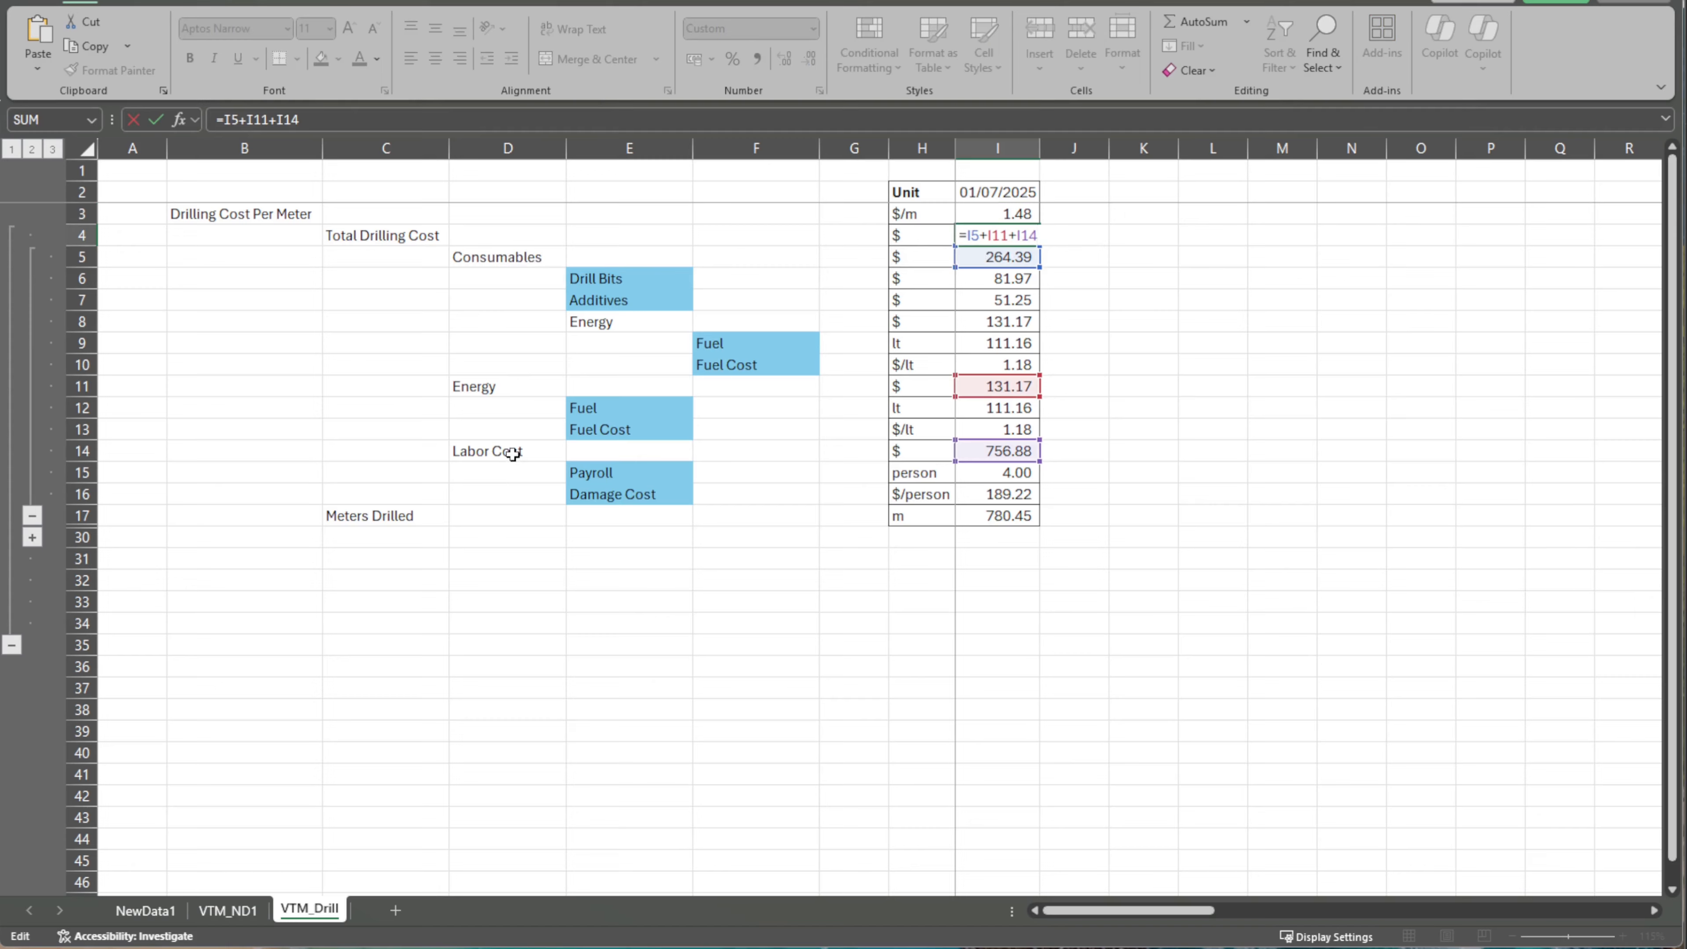
key(Escape)
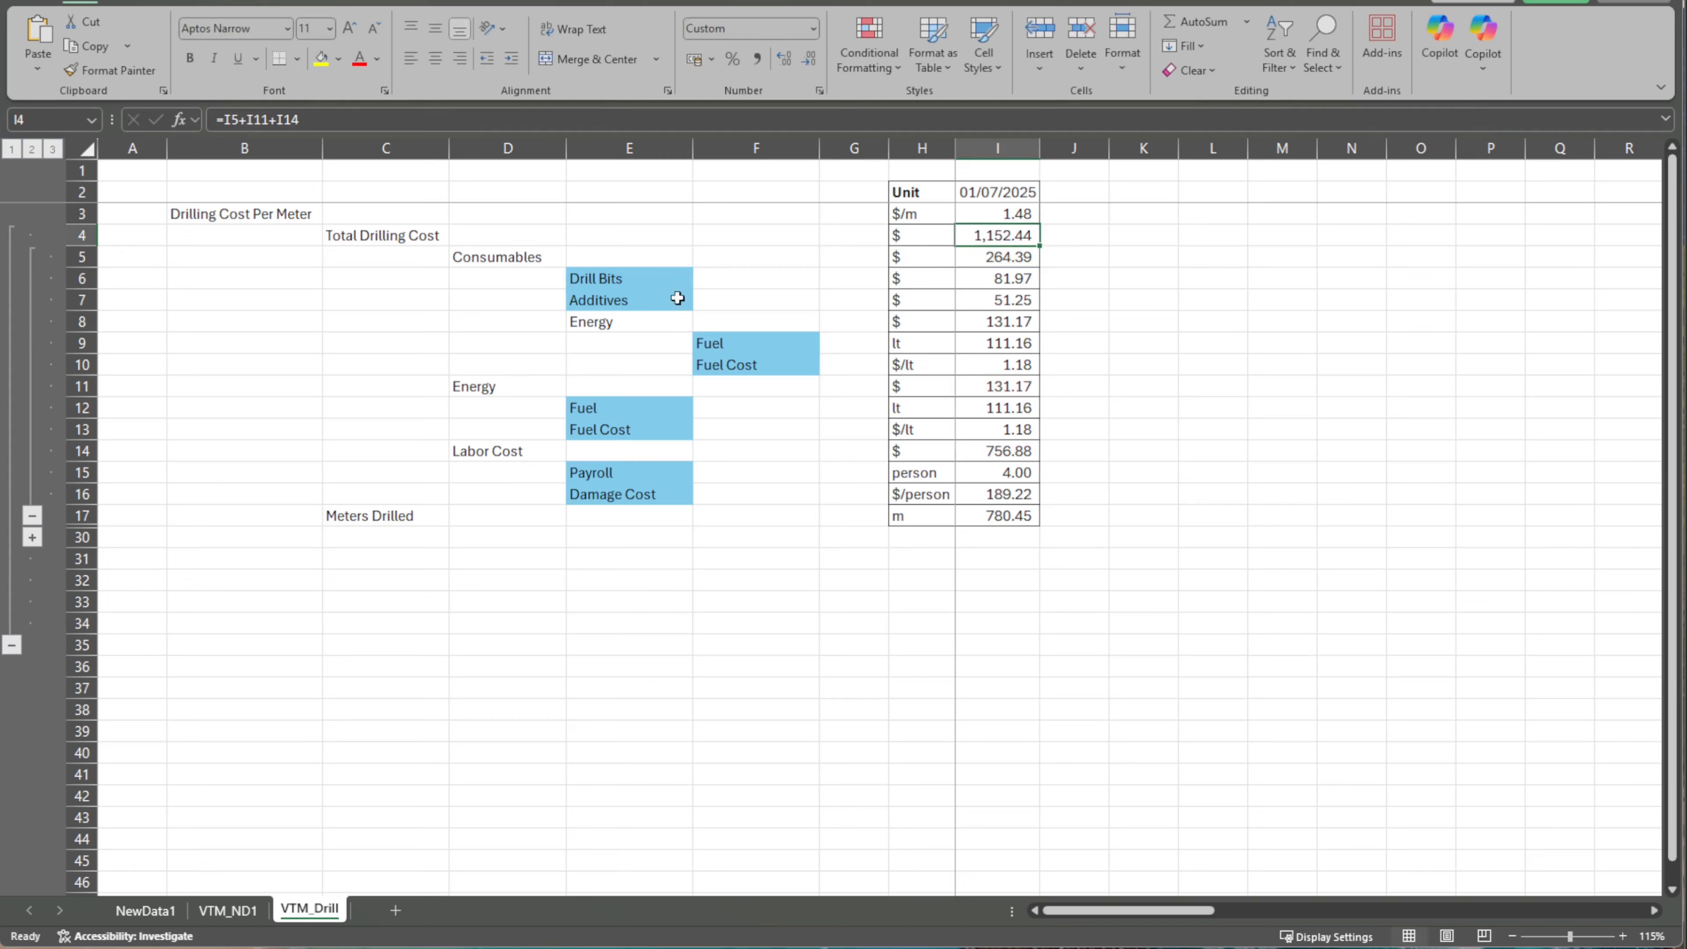
Highlight the blue input labels under Consumables and inspect the formula of its Energy item in I8.
drag(670, 282, 670, 297)
drag(795, 345, 791, 362)
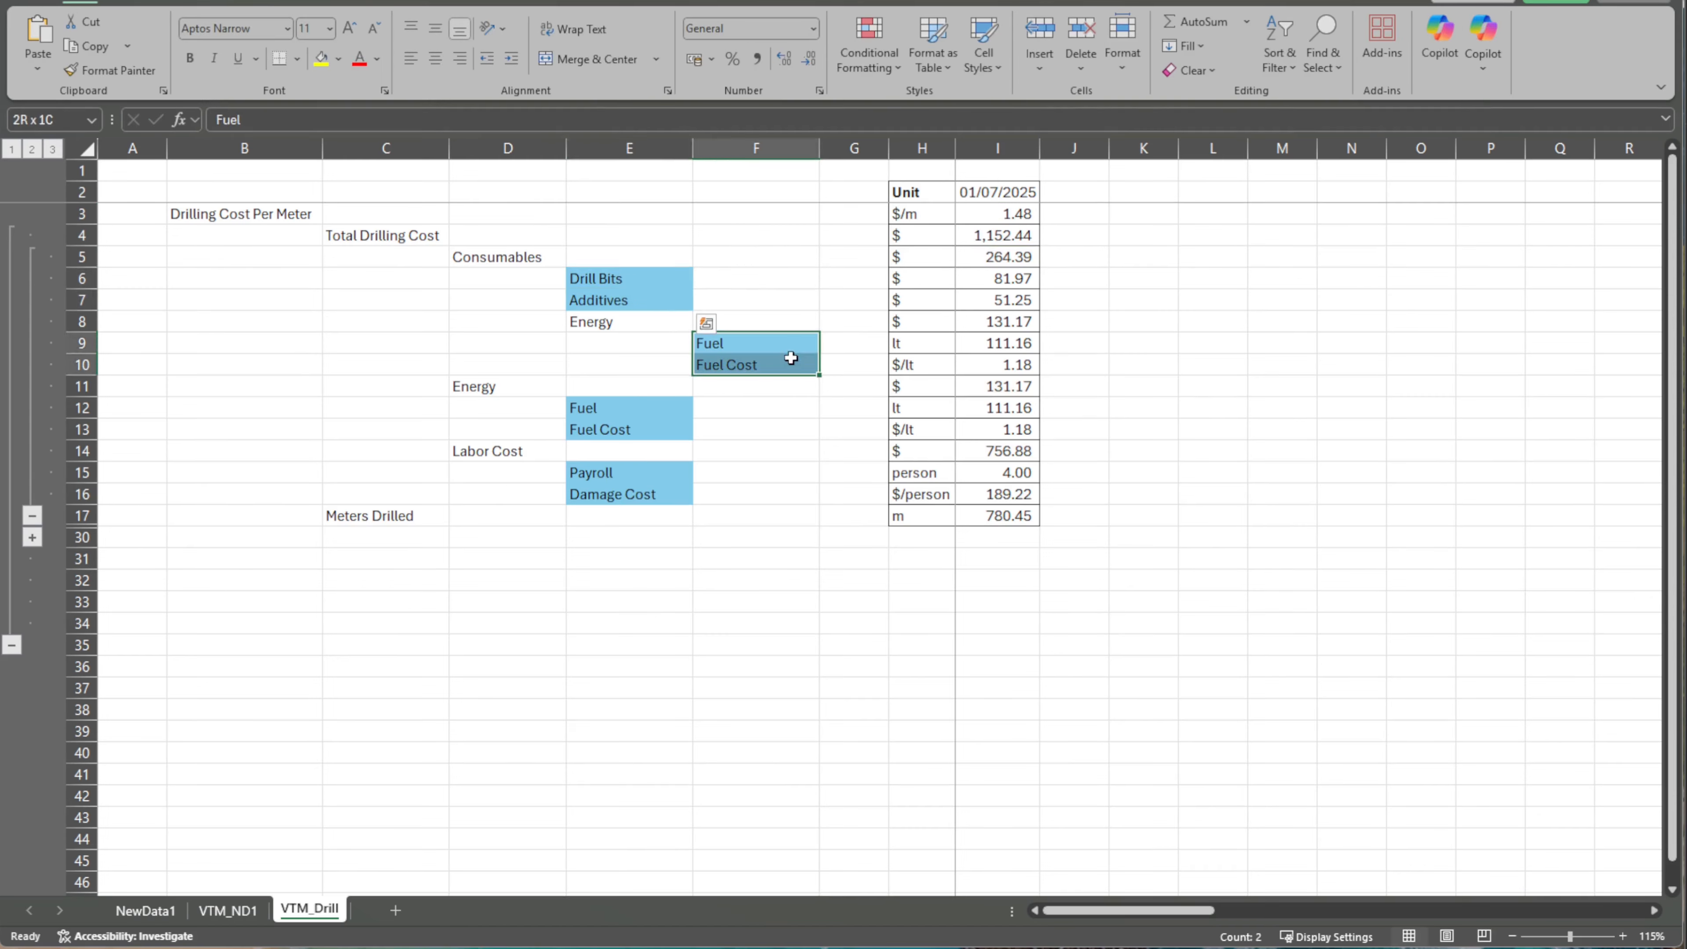
click(1090, 398)
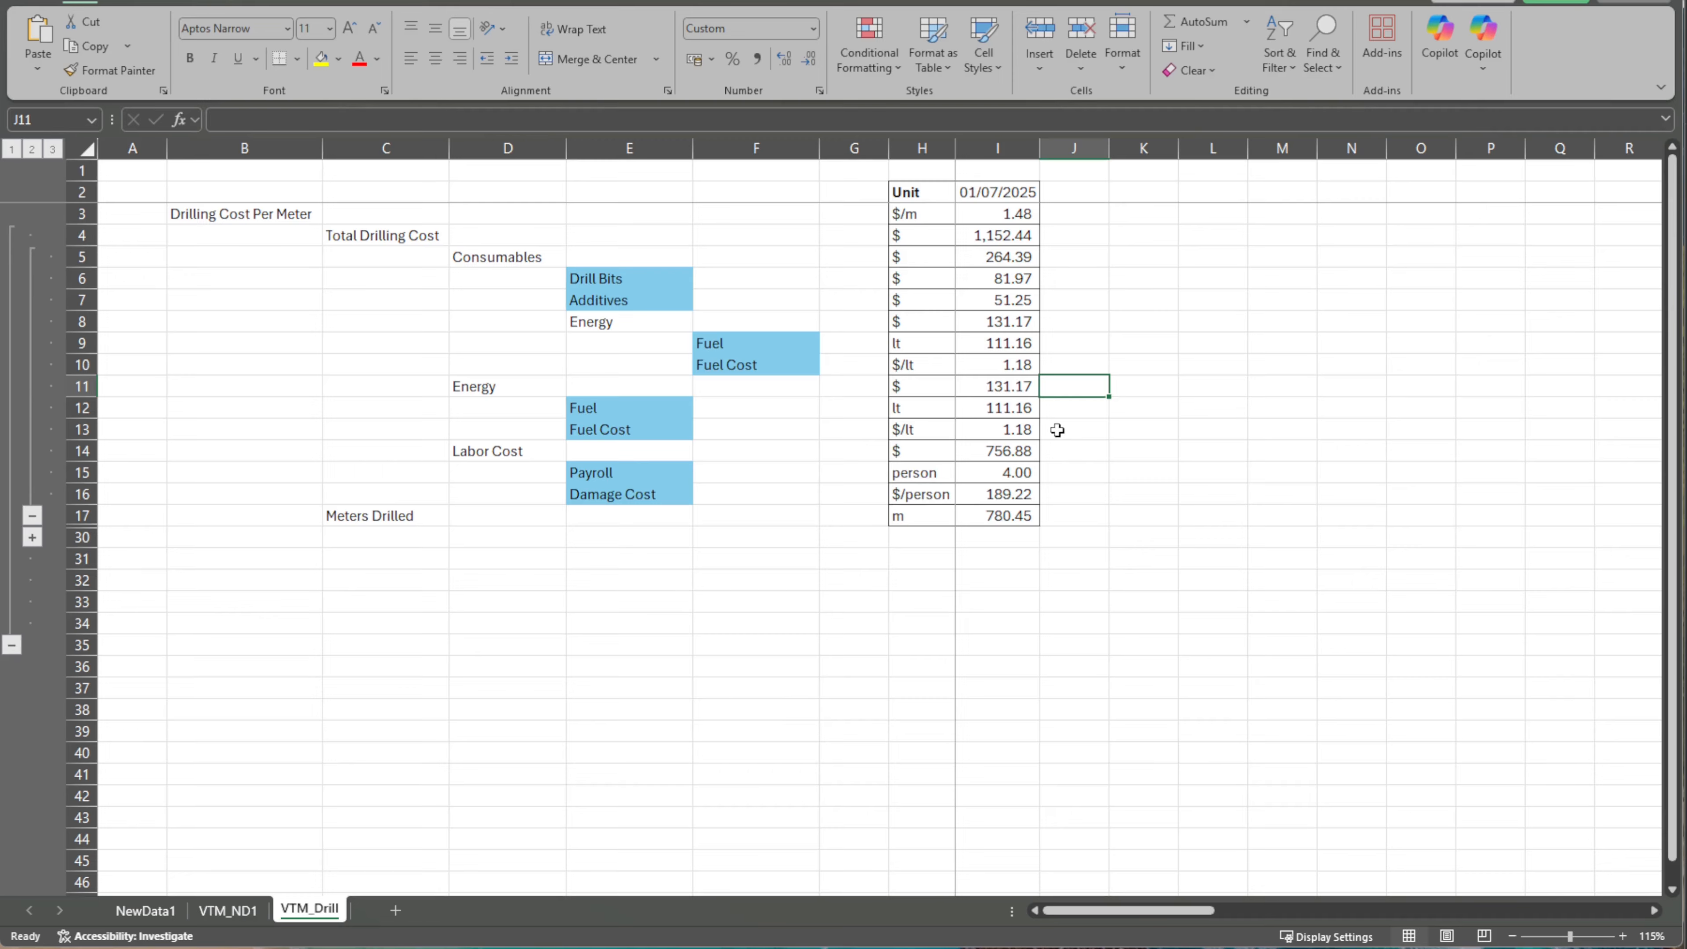
click(1003, 319)
double_click(1005, 317)
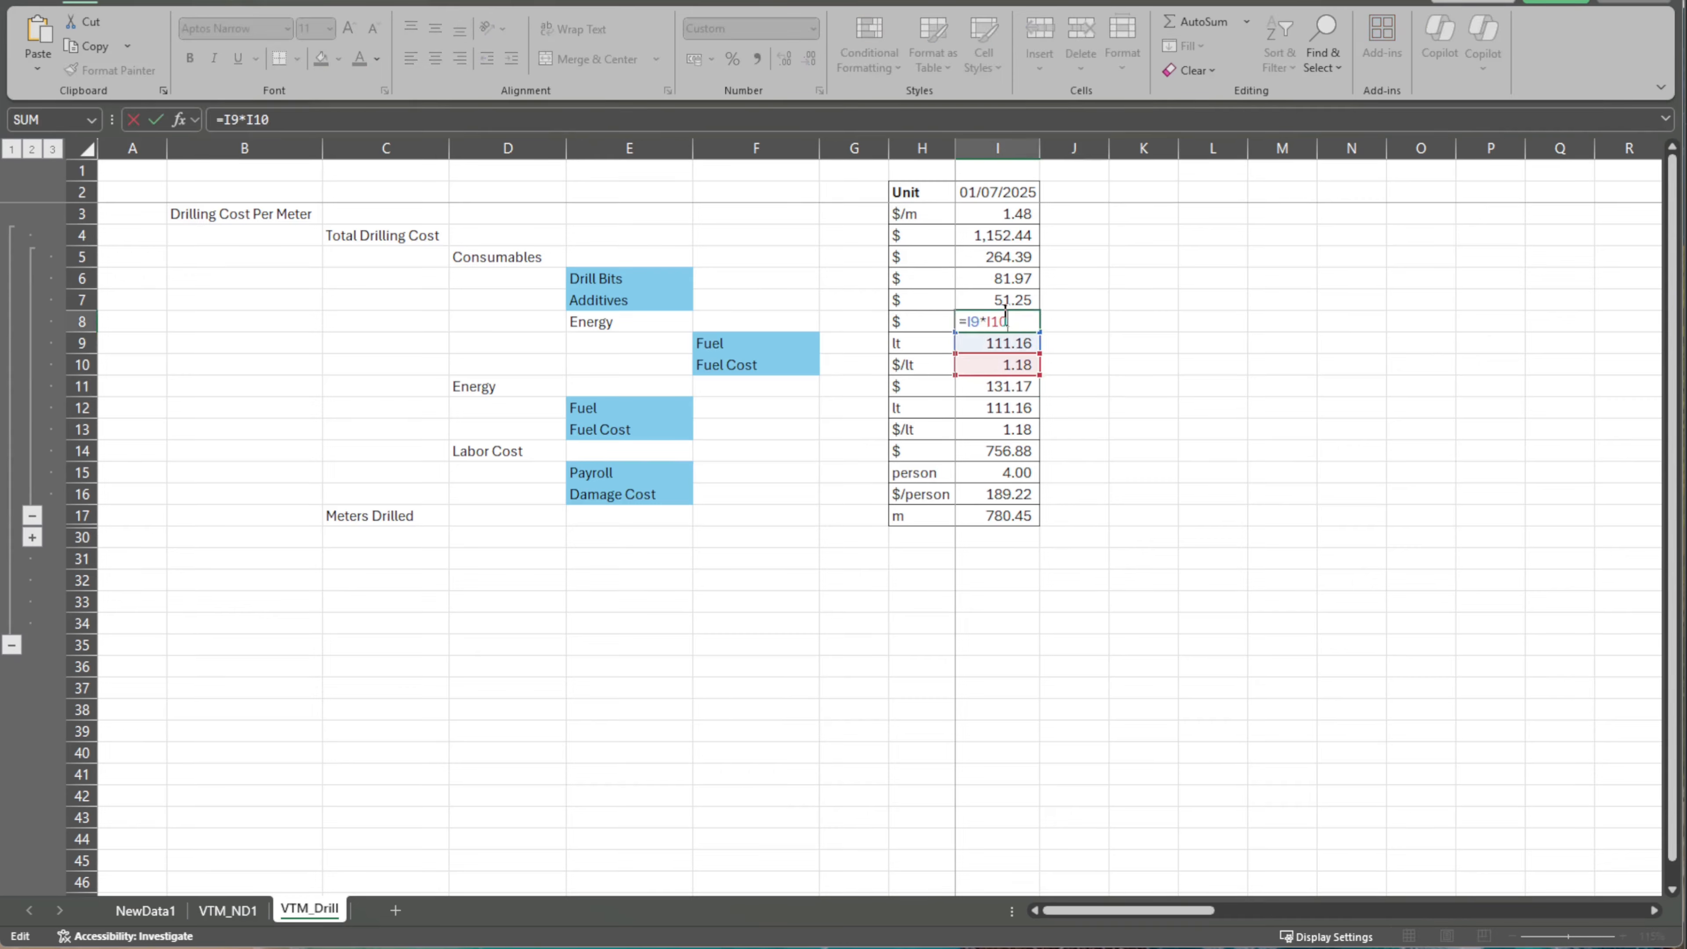
key(Escape)
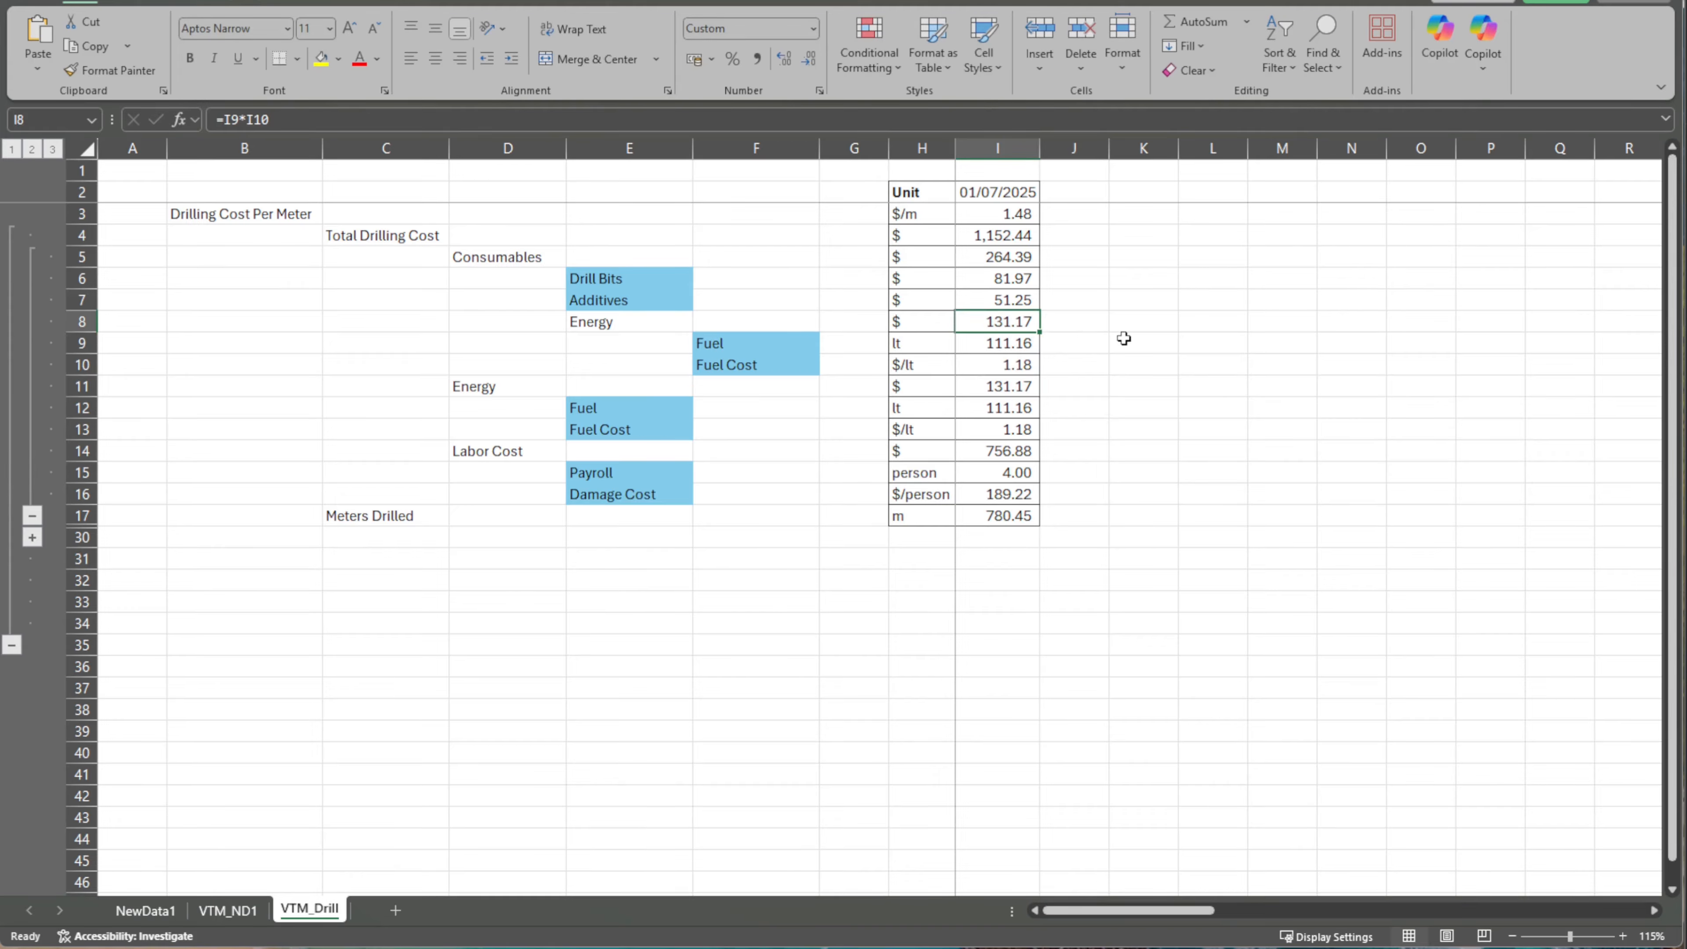
Go through the Drill Bits, Additives and Energy items under Consumables and inspect their formulas in I6 to I8.
click(642, 283)
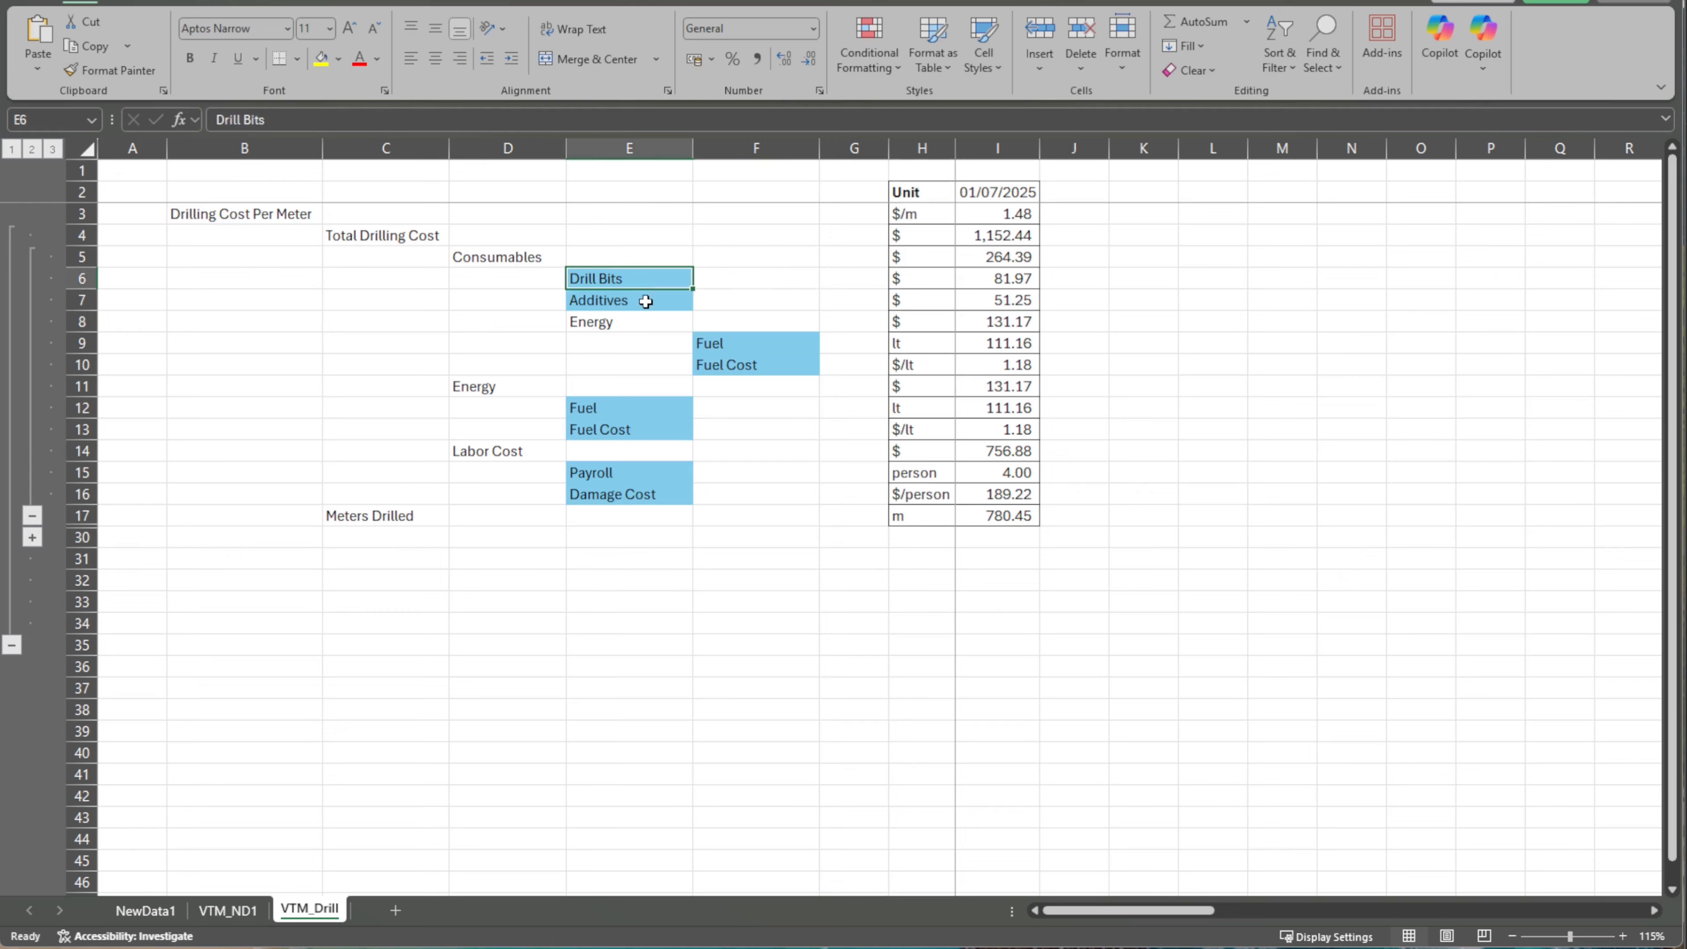
click(643, 303)
click(643, 324)
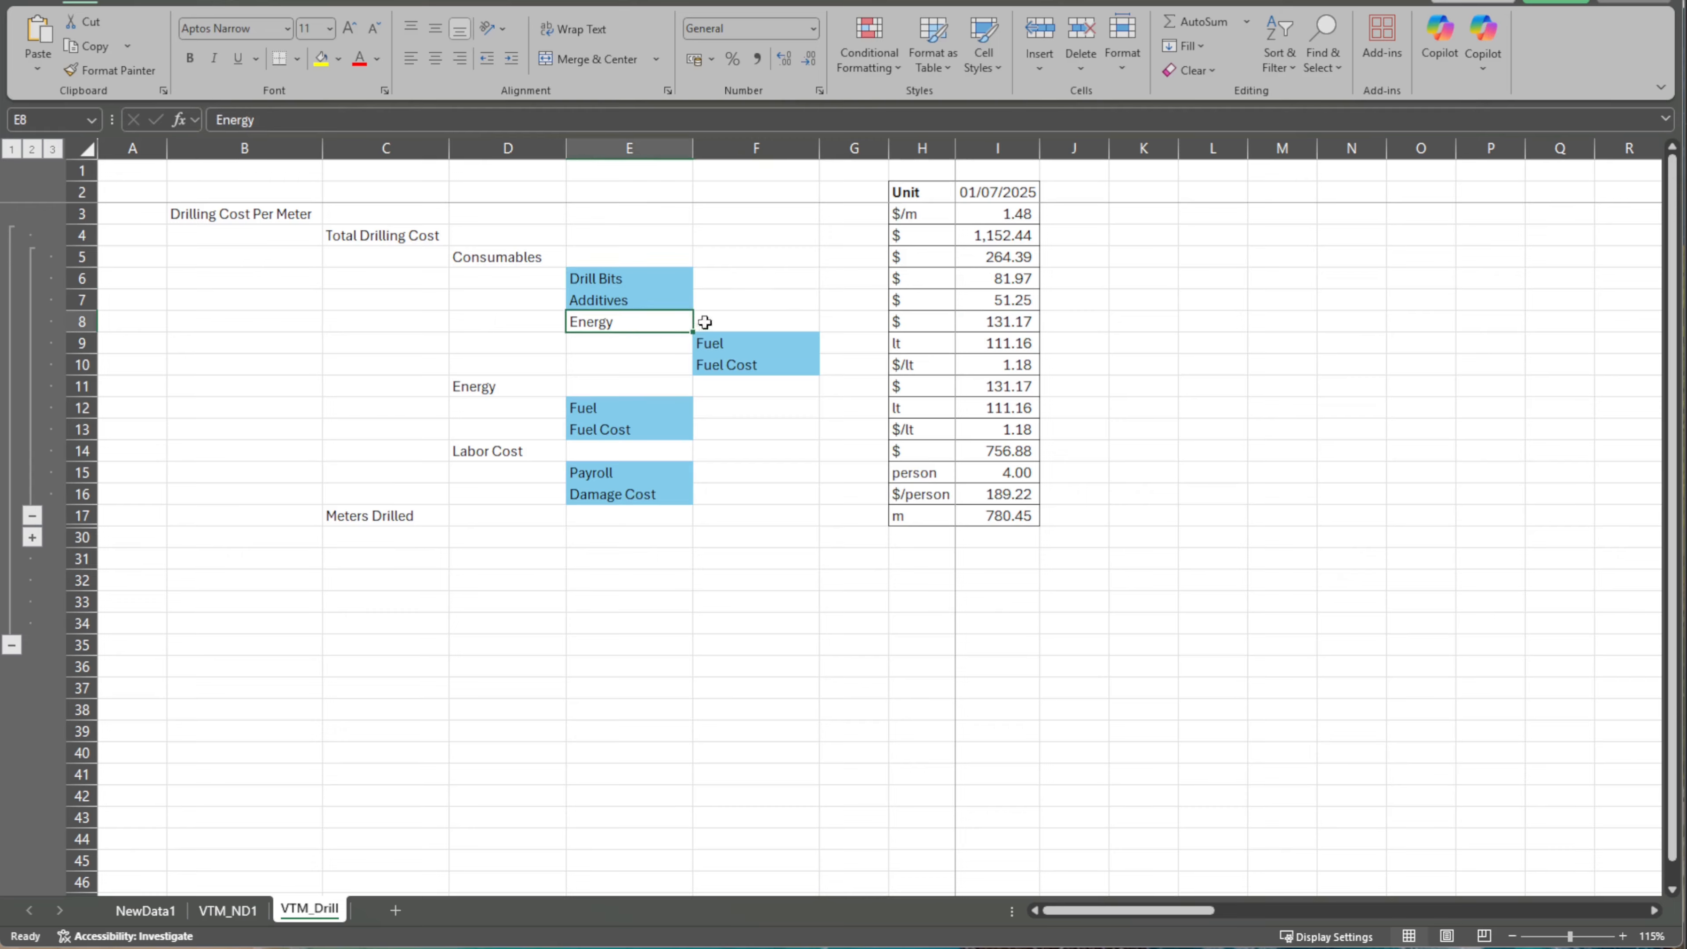
click(985, 269)
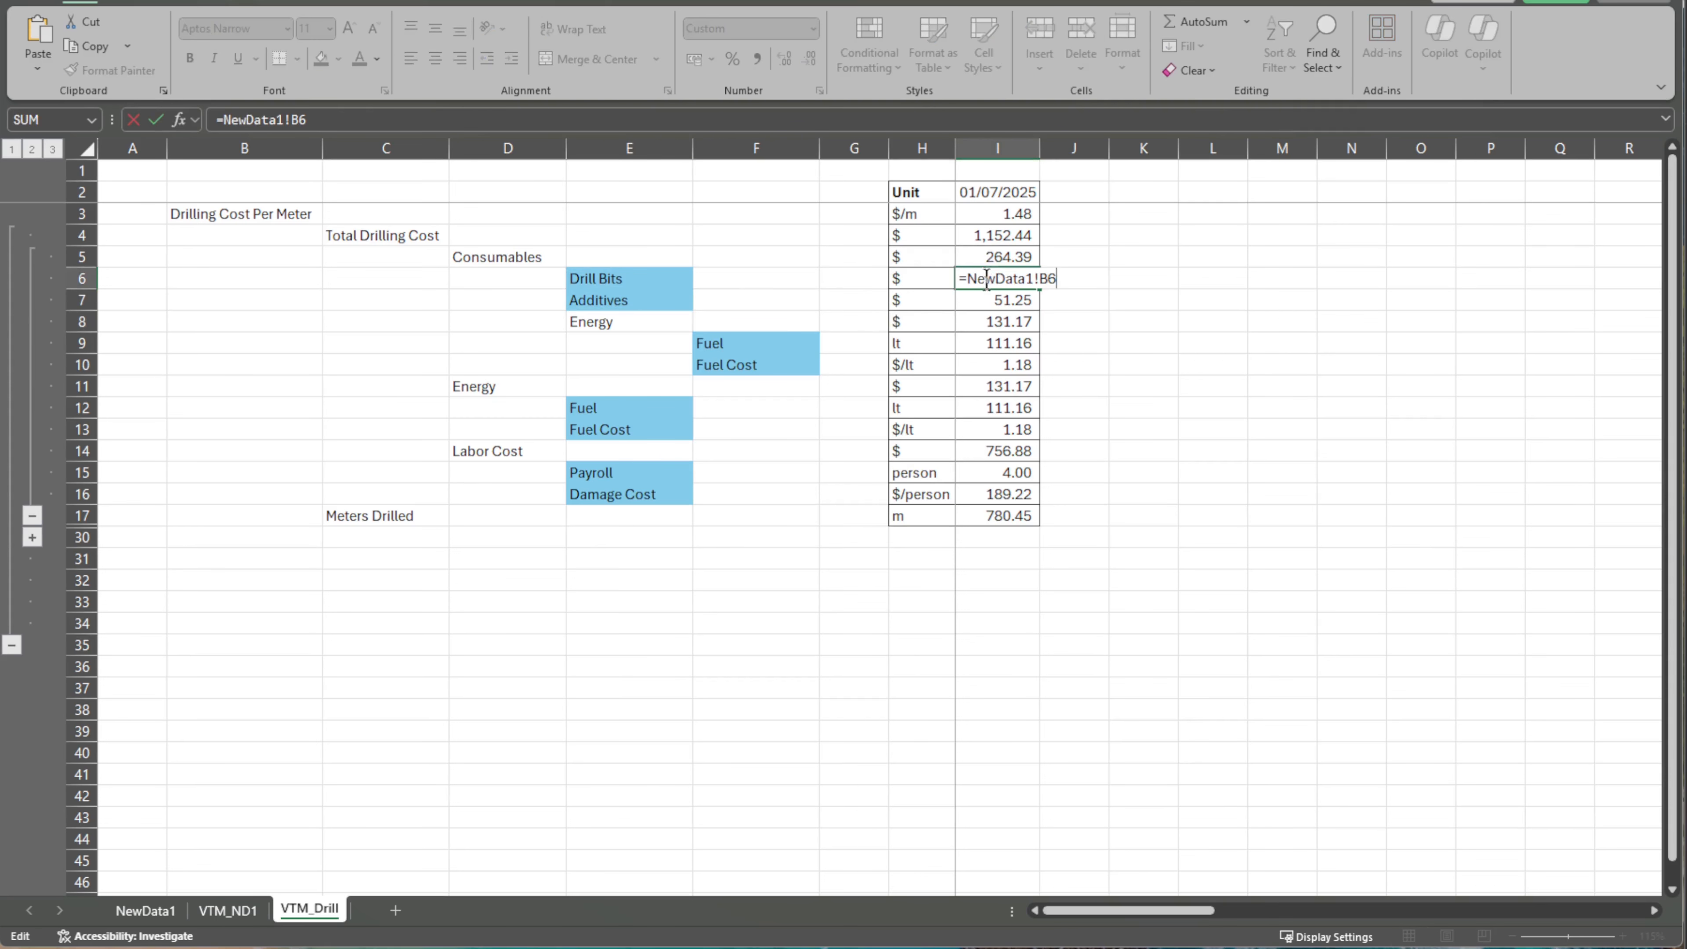
double_click(994, 301)
key(Escape)
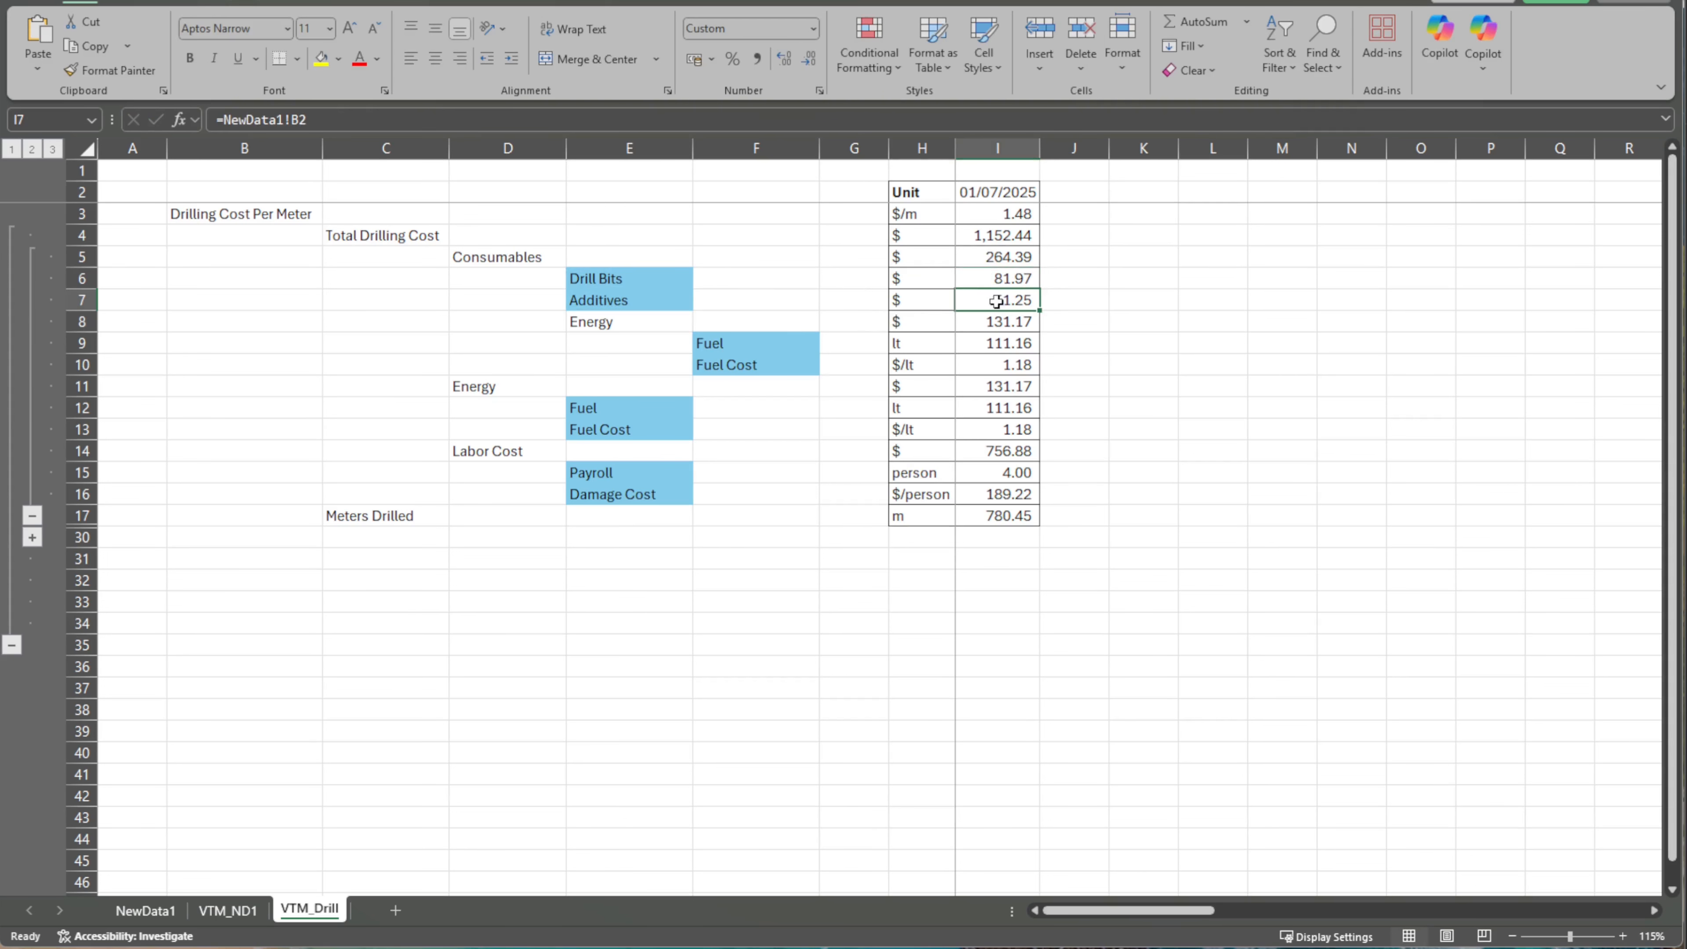
click(1000, 323)
double_click(1000, 324)
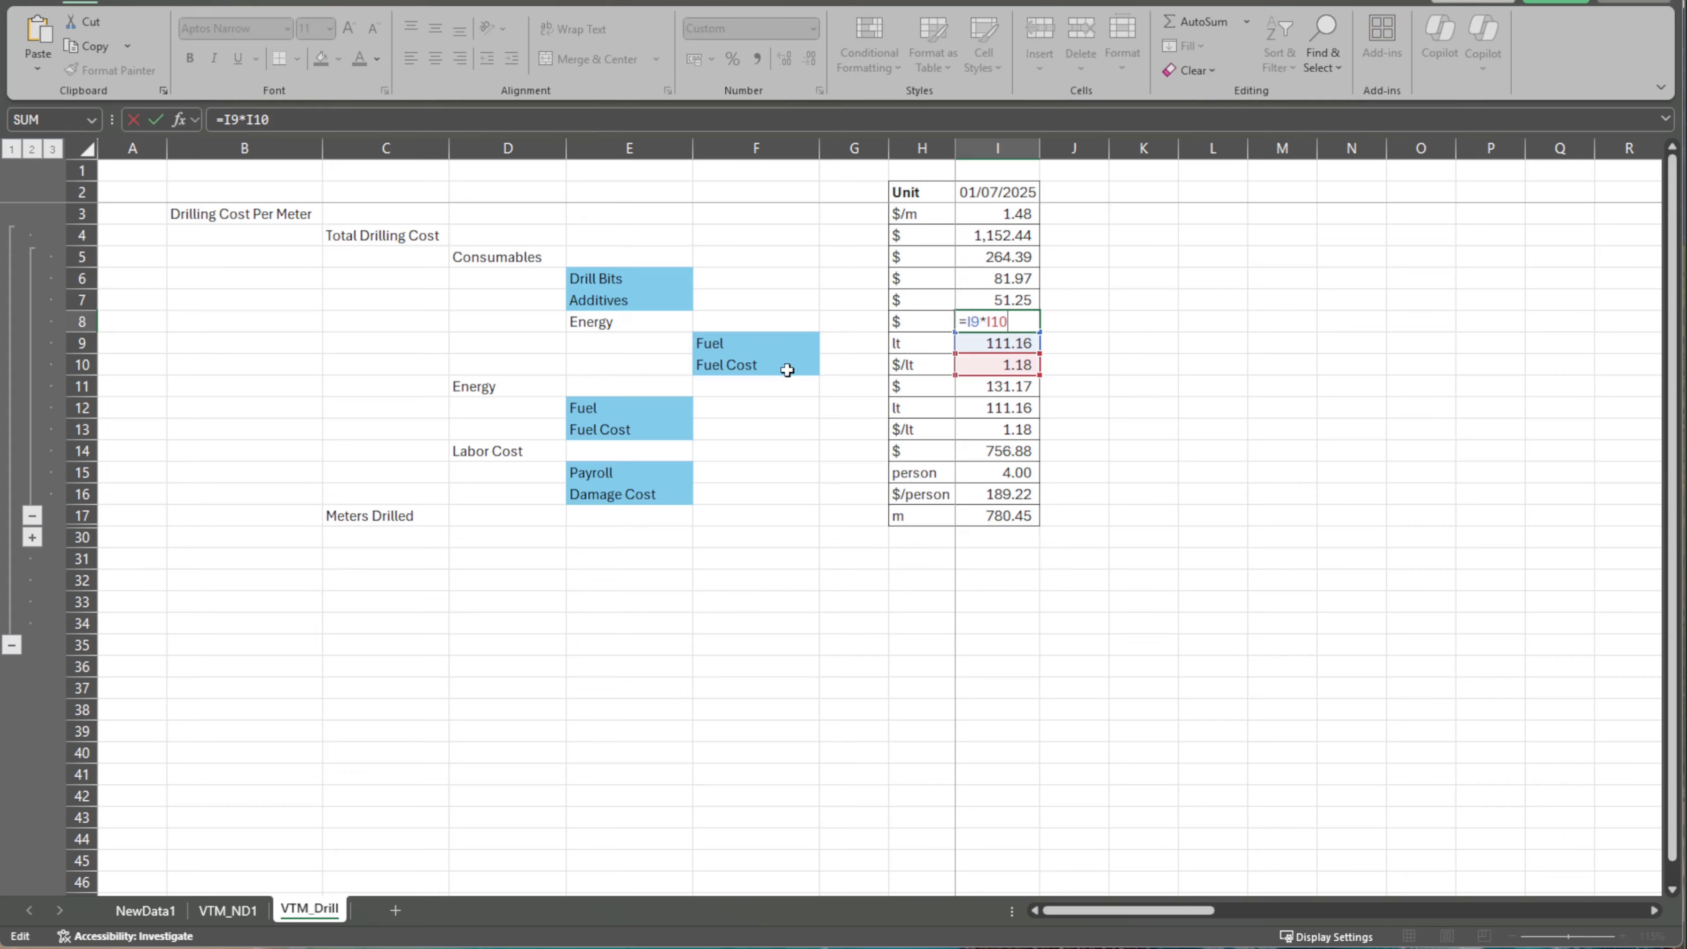
key(Escape)
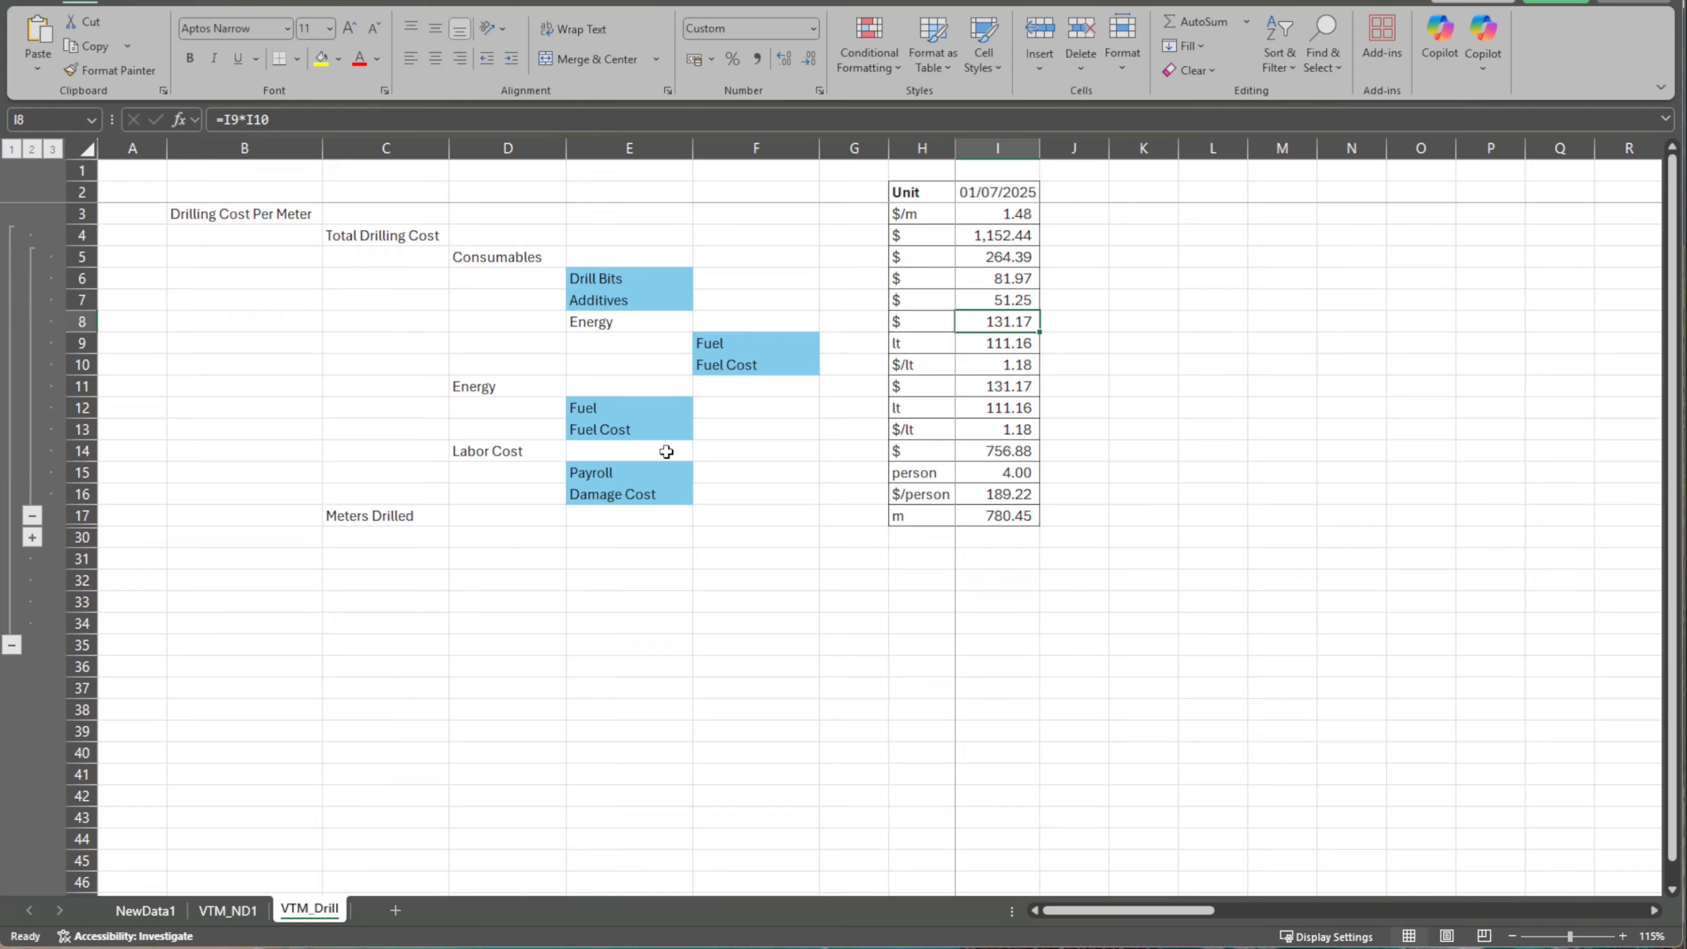
Inspect the Payroll formula in I15 and the Labor Cost formula in I14.
click(1000, 478)
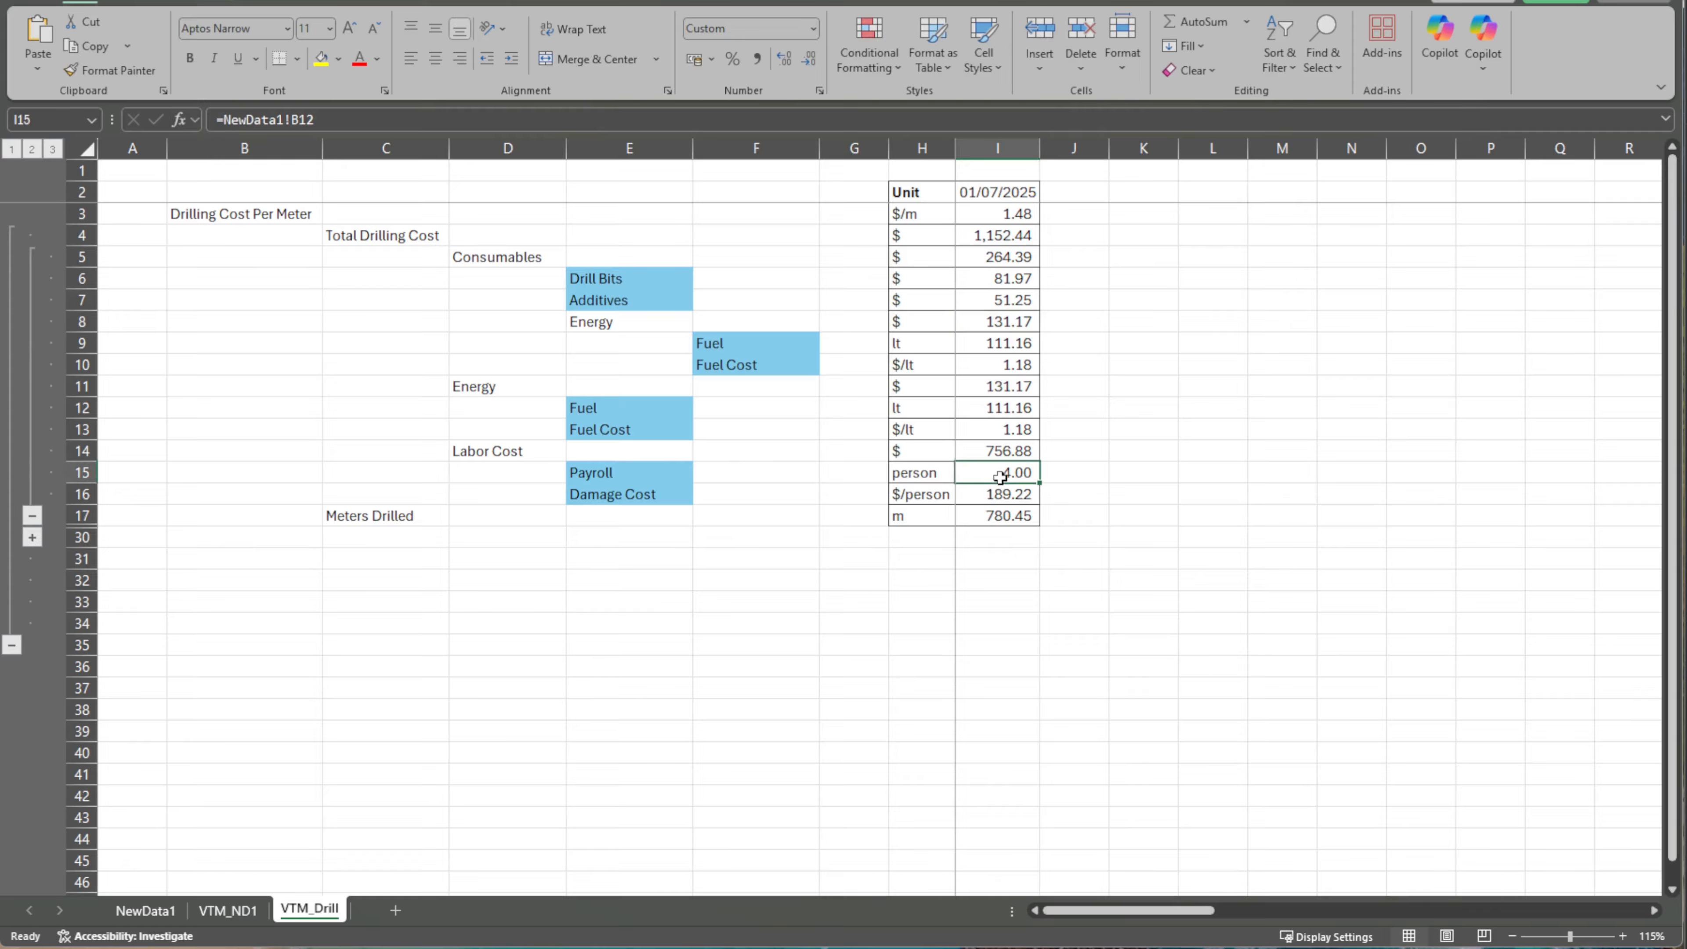
key(F2)
key(Escape)
double_click(1024, 452)
key(Escape)
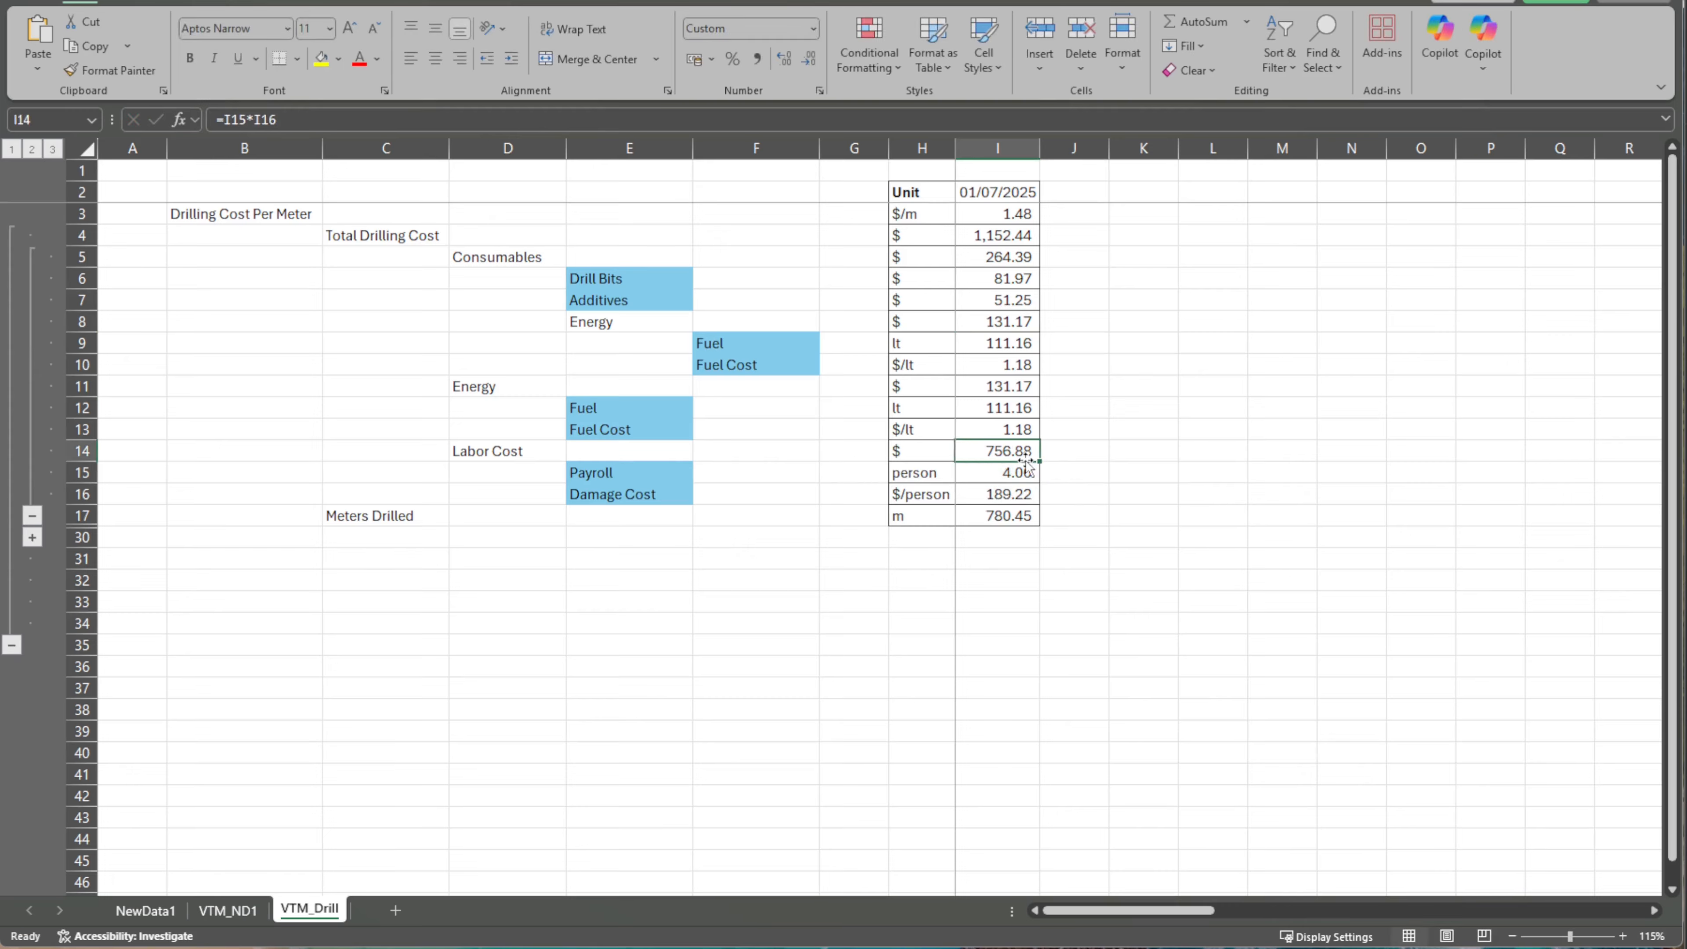
Expand the Meters Drilled row group, go through its three main components and inspect the formula in I17.
click(31, 537)
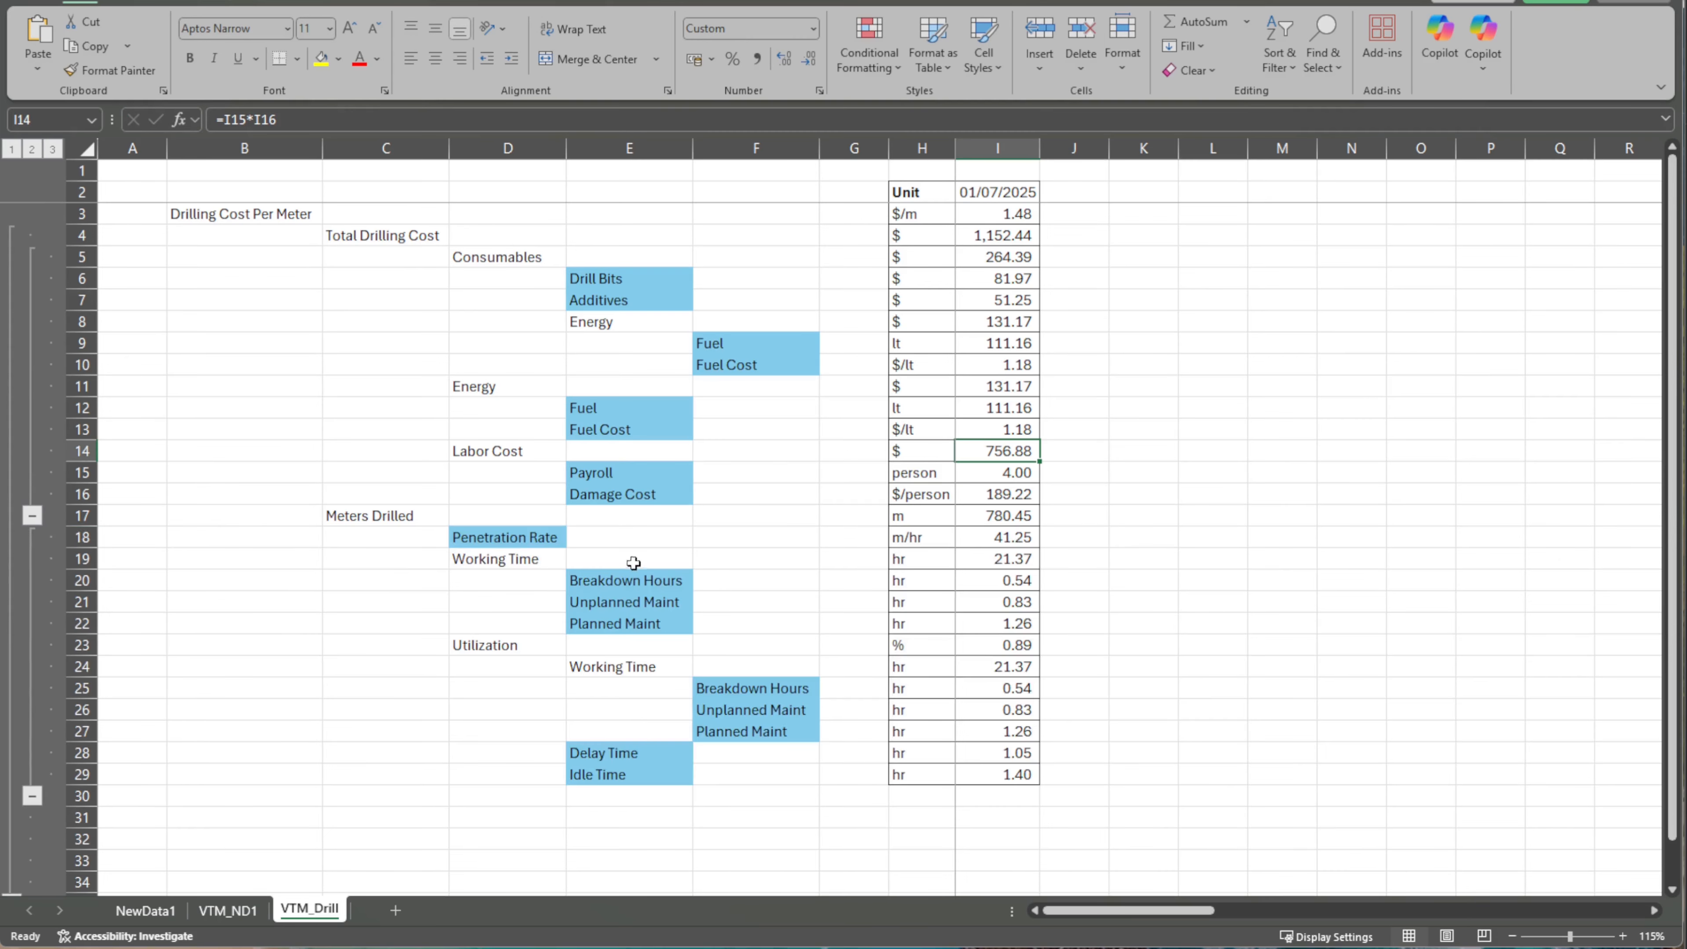
click(543, 546)
click(531, 559)
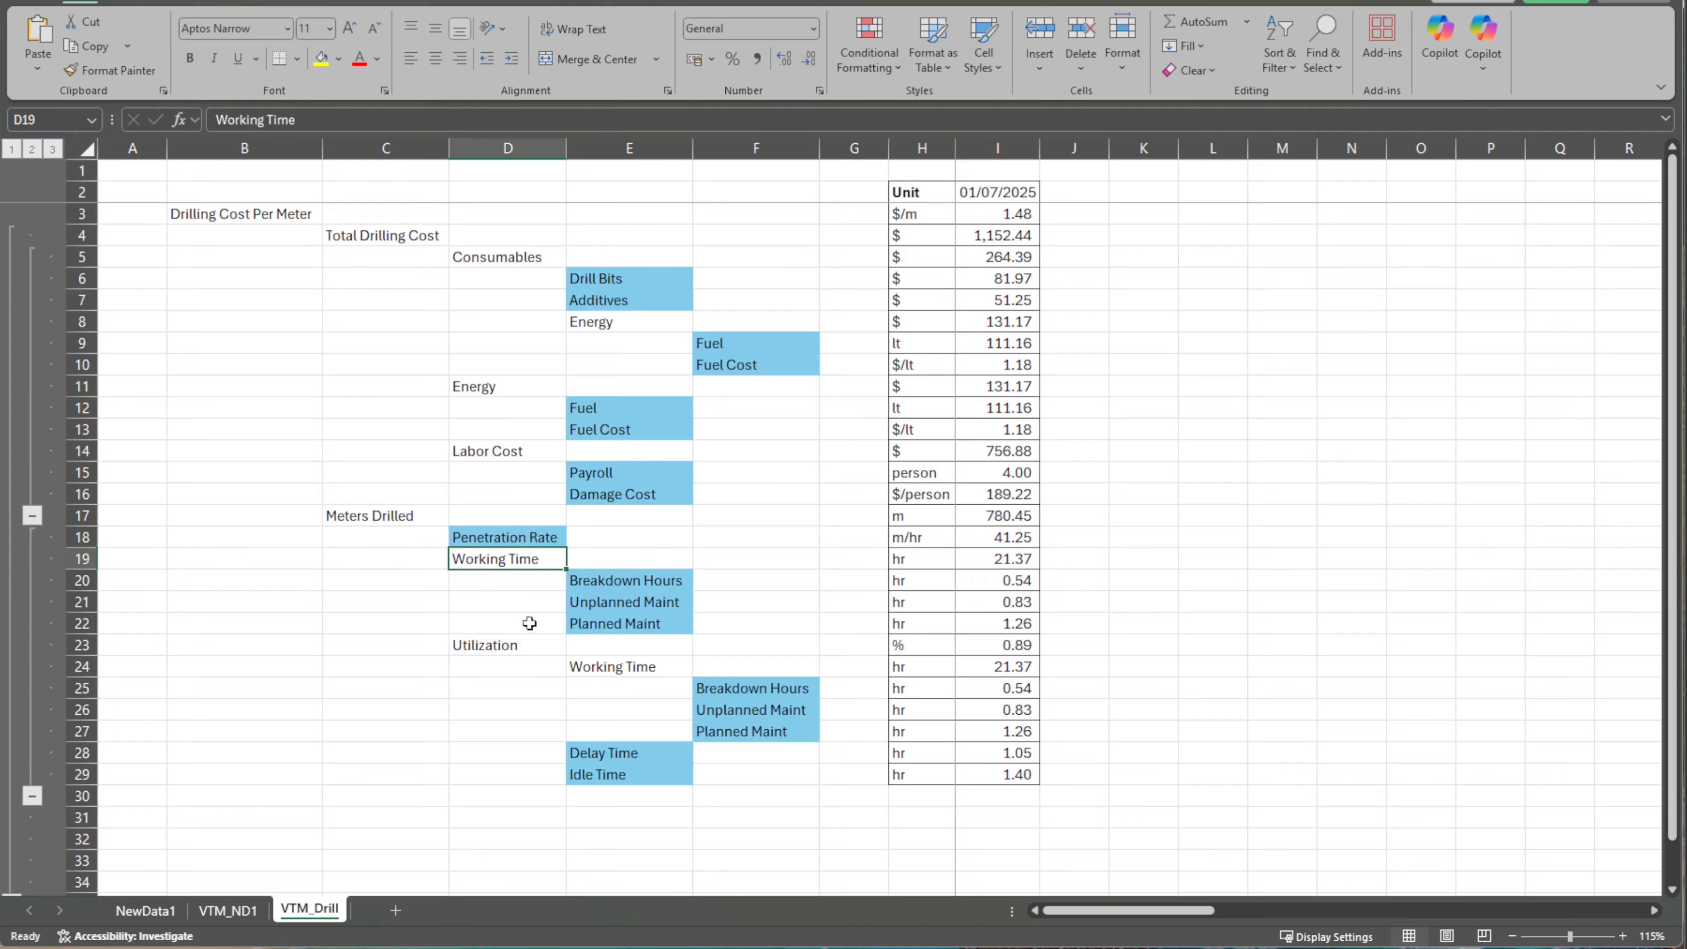
click(534, 642)
click(1001, 516)
double_click(1001, 516)
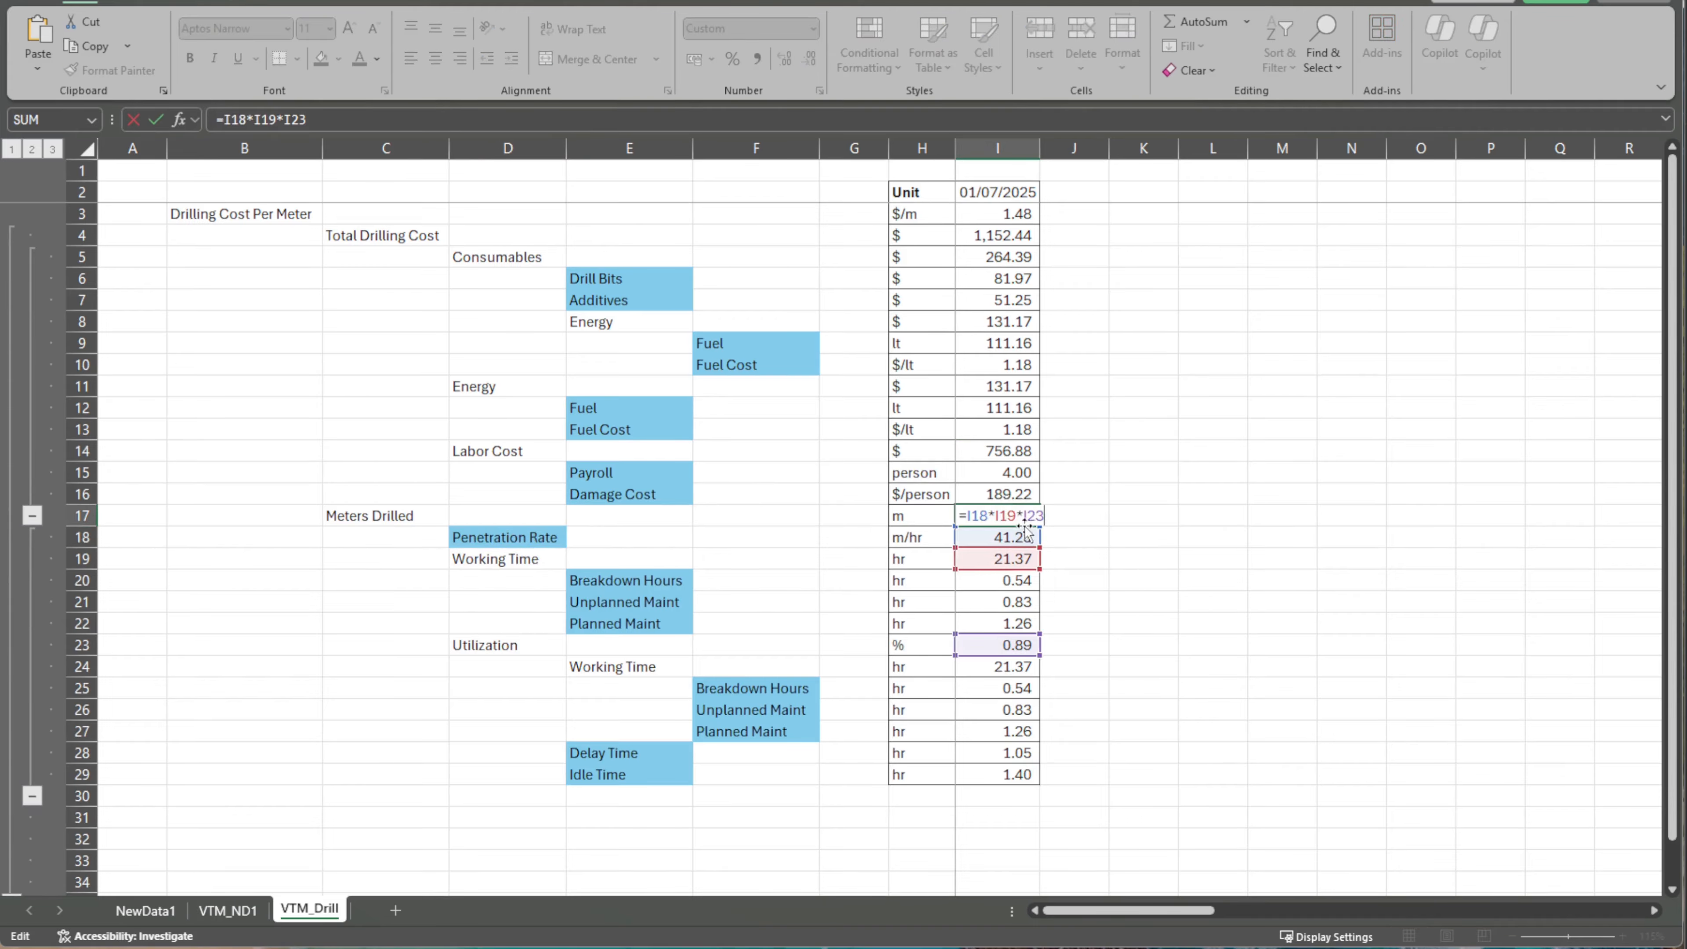
key(Escape)
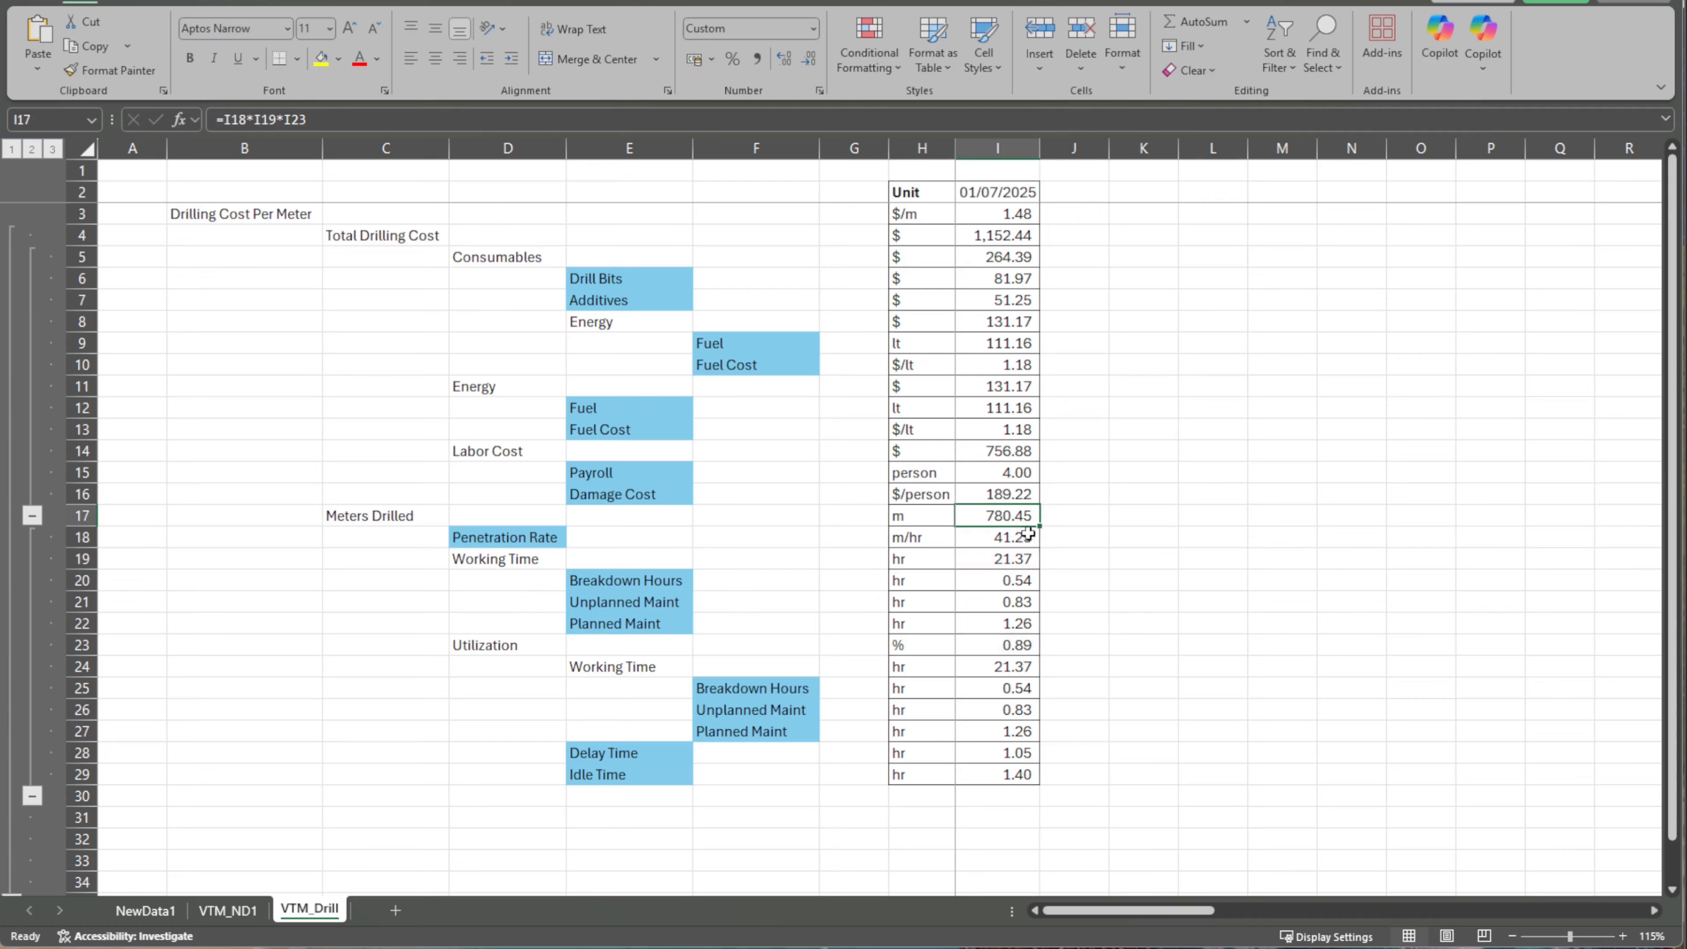
Inspect the formulas for Penetration Rate in I18, Working Time in I19 and Utilization in I23.
click(1020, 538)
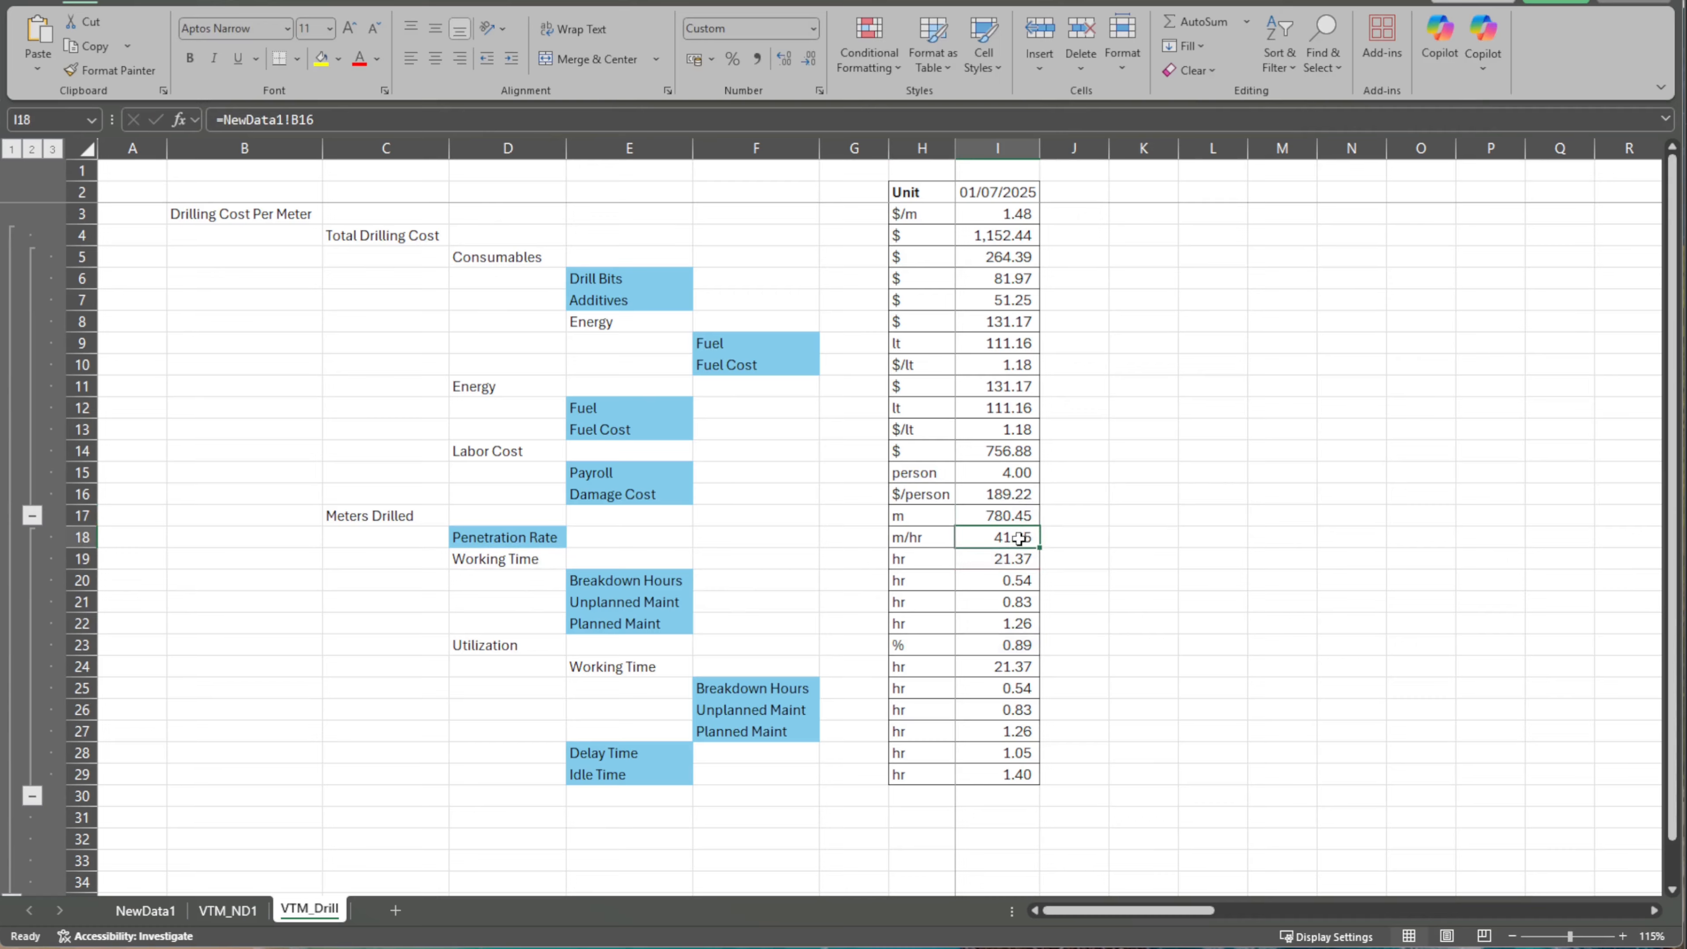
double_click(1020, 539)
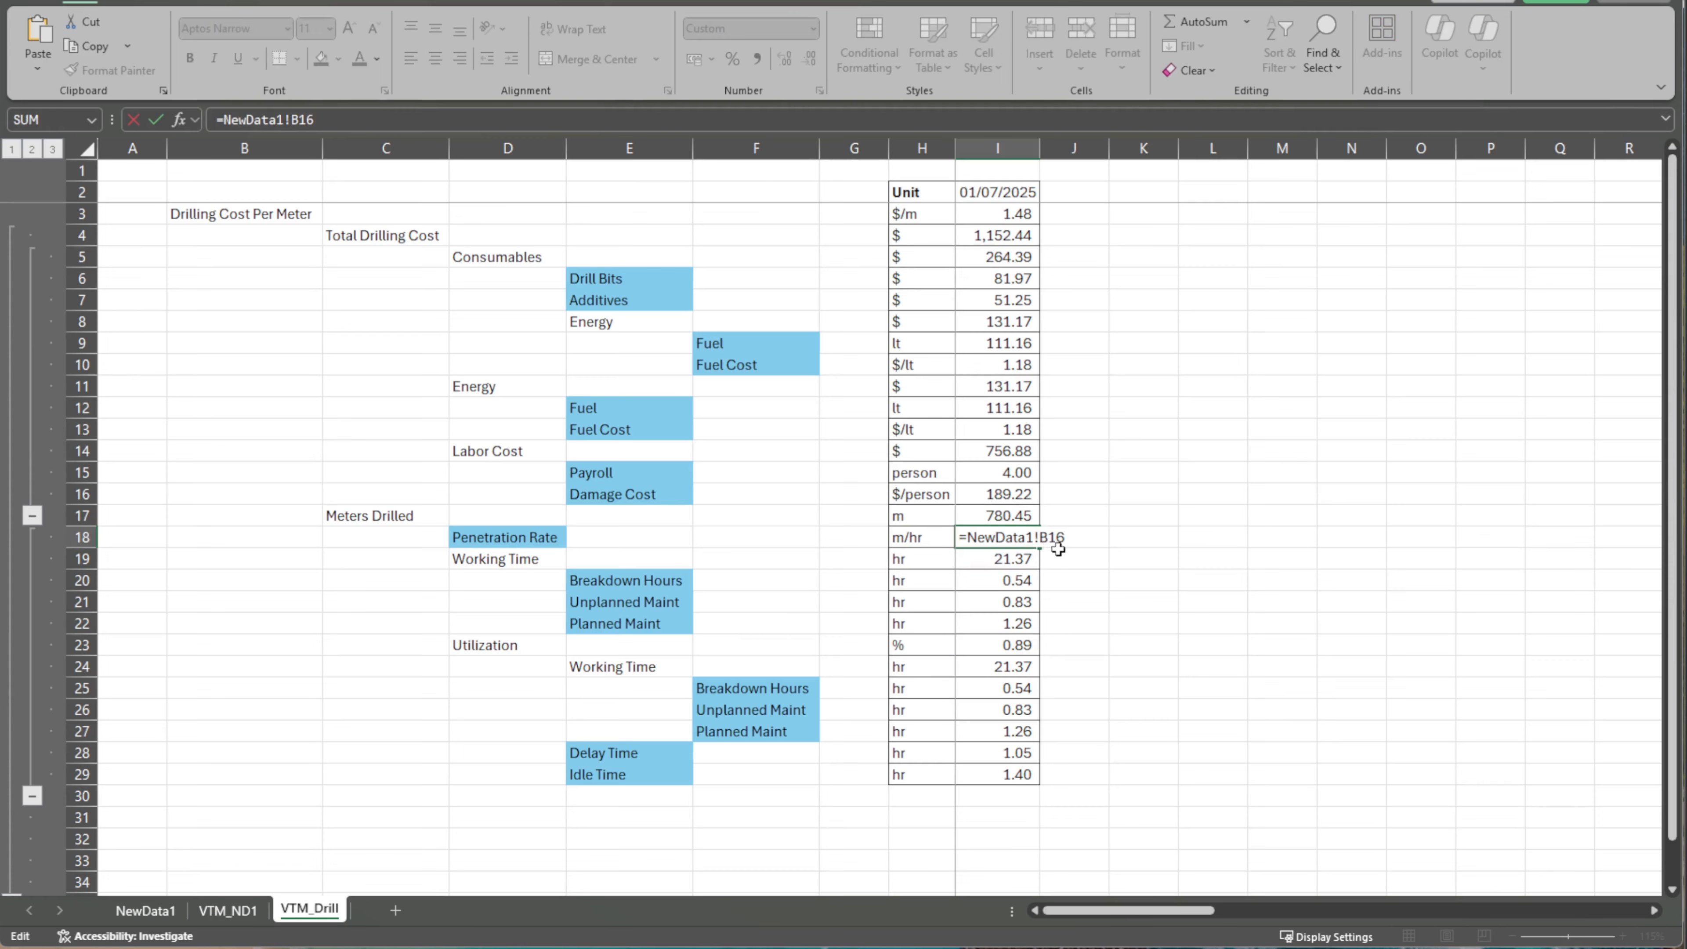
key(Escape)
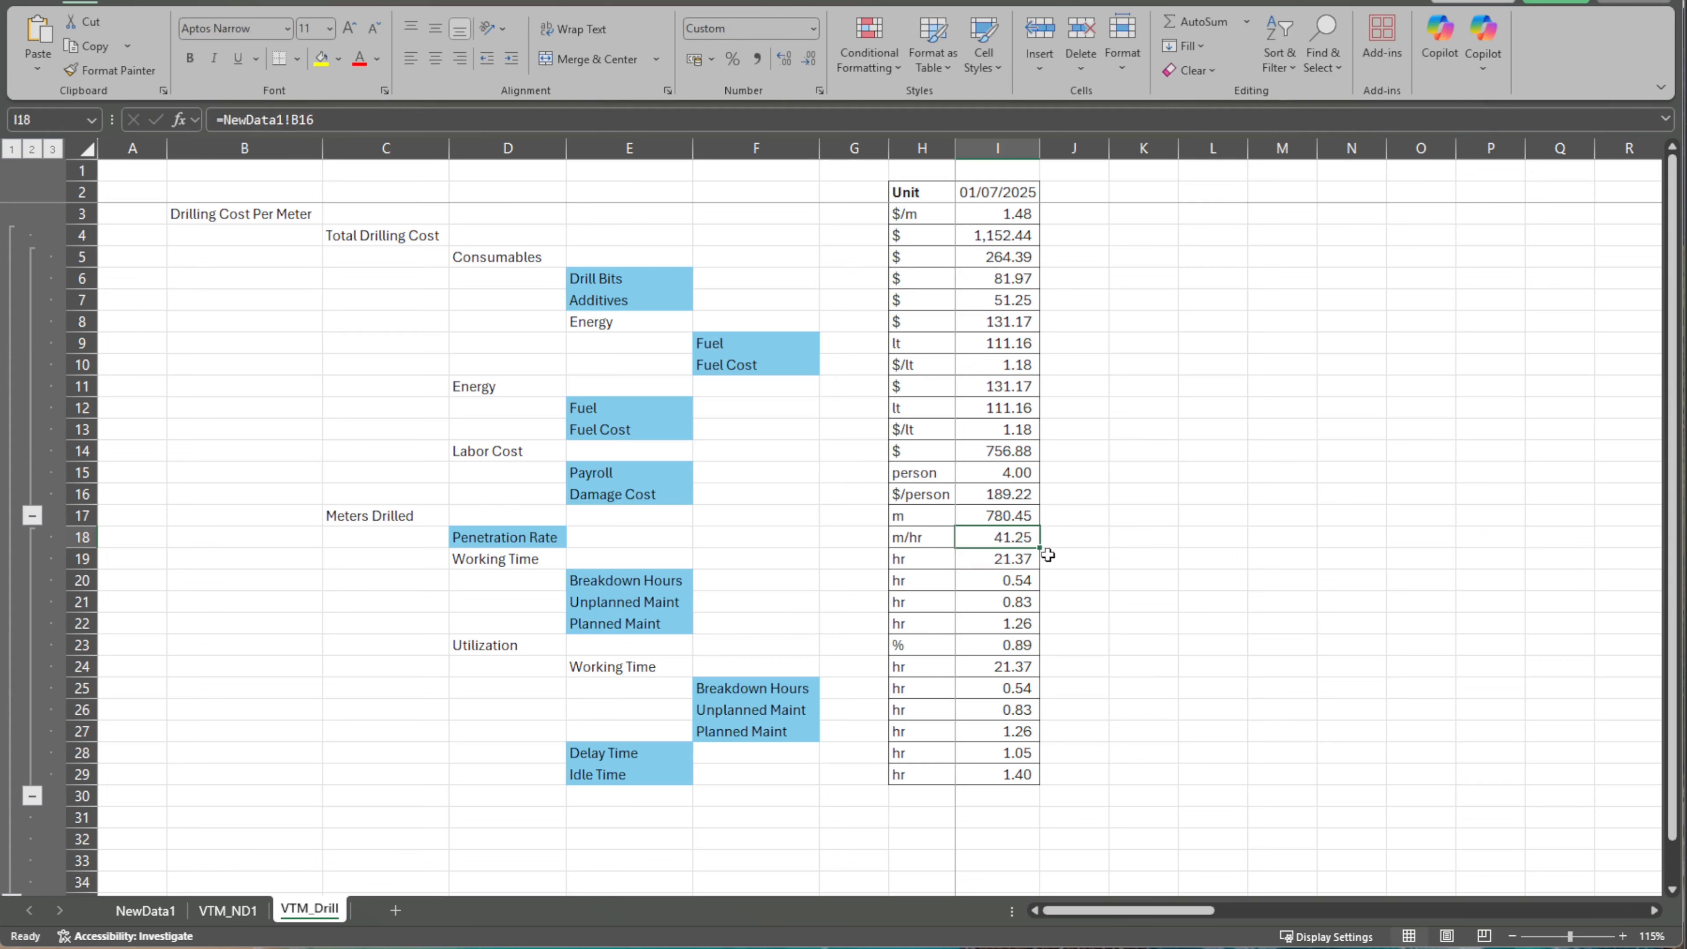
click(984, 559)
key(F2)
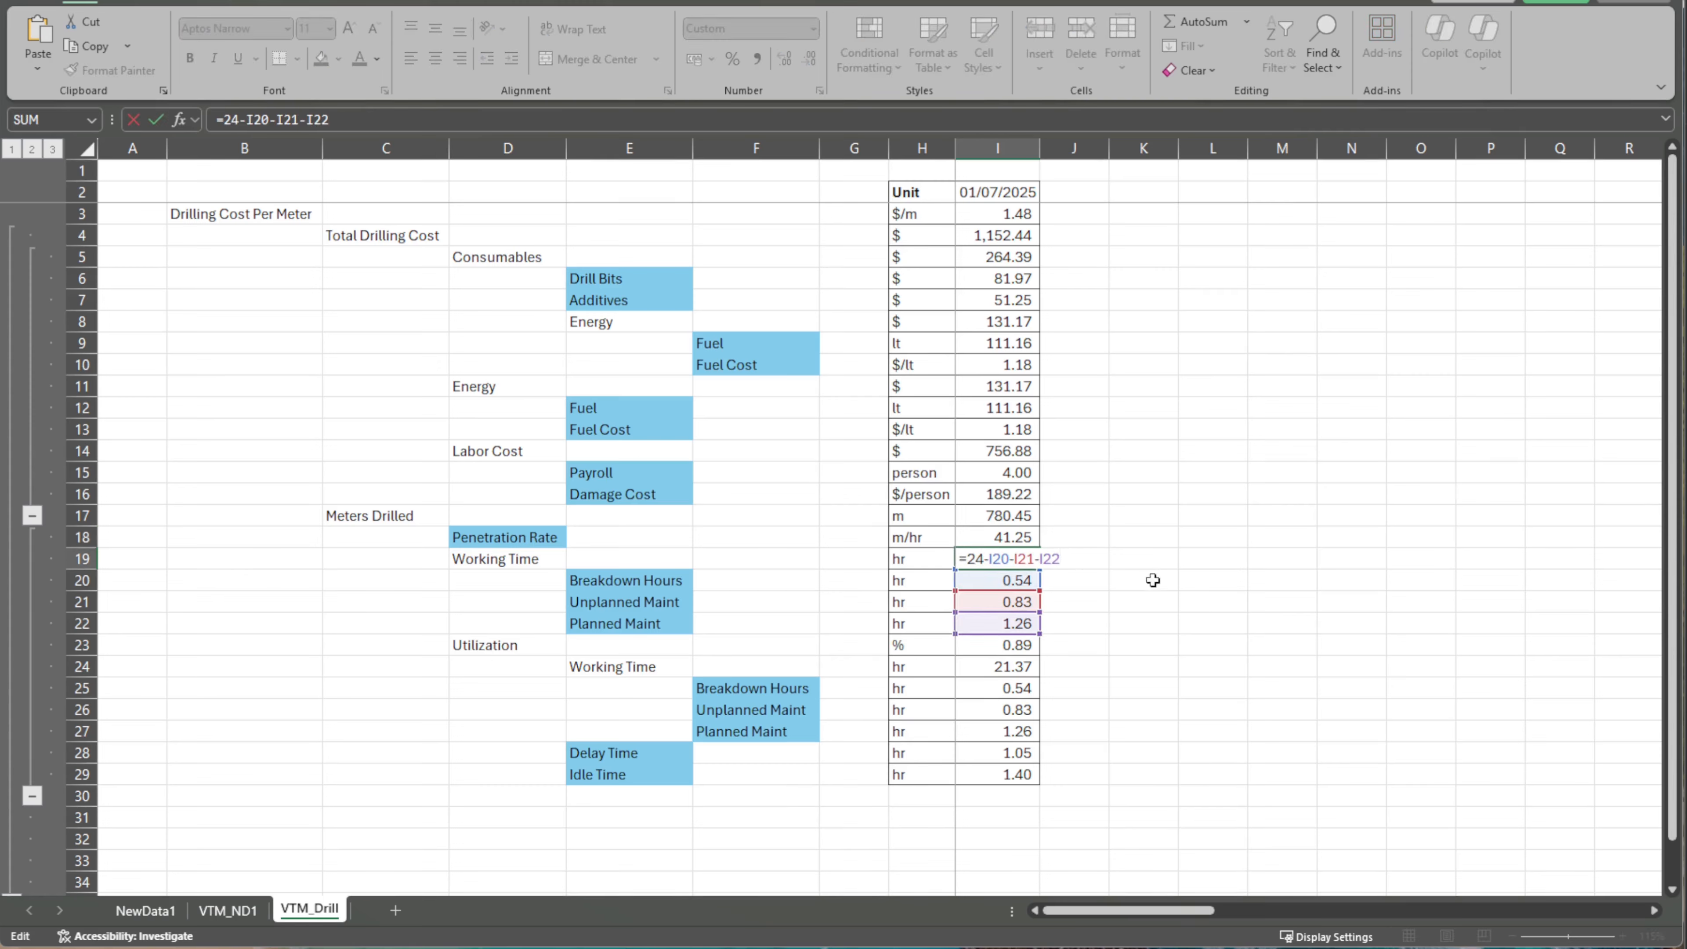
key(Escape)
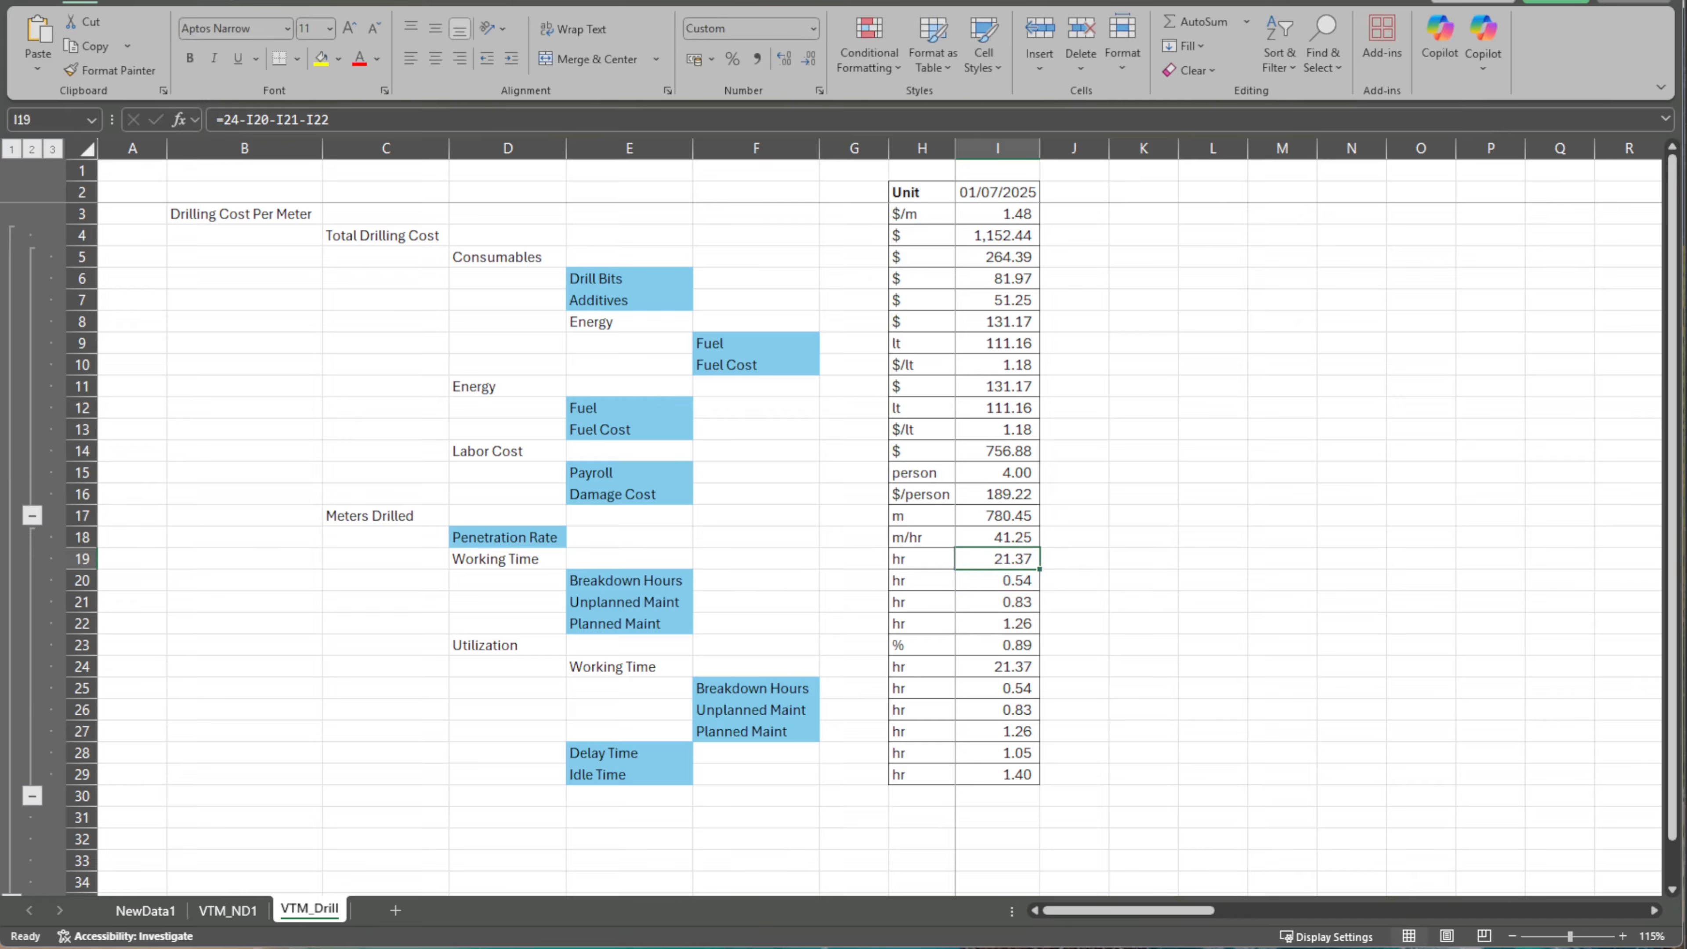
click(1024, 656)
click(1017, 640)
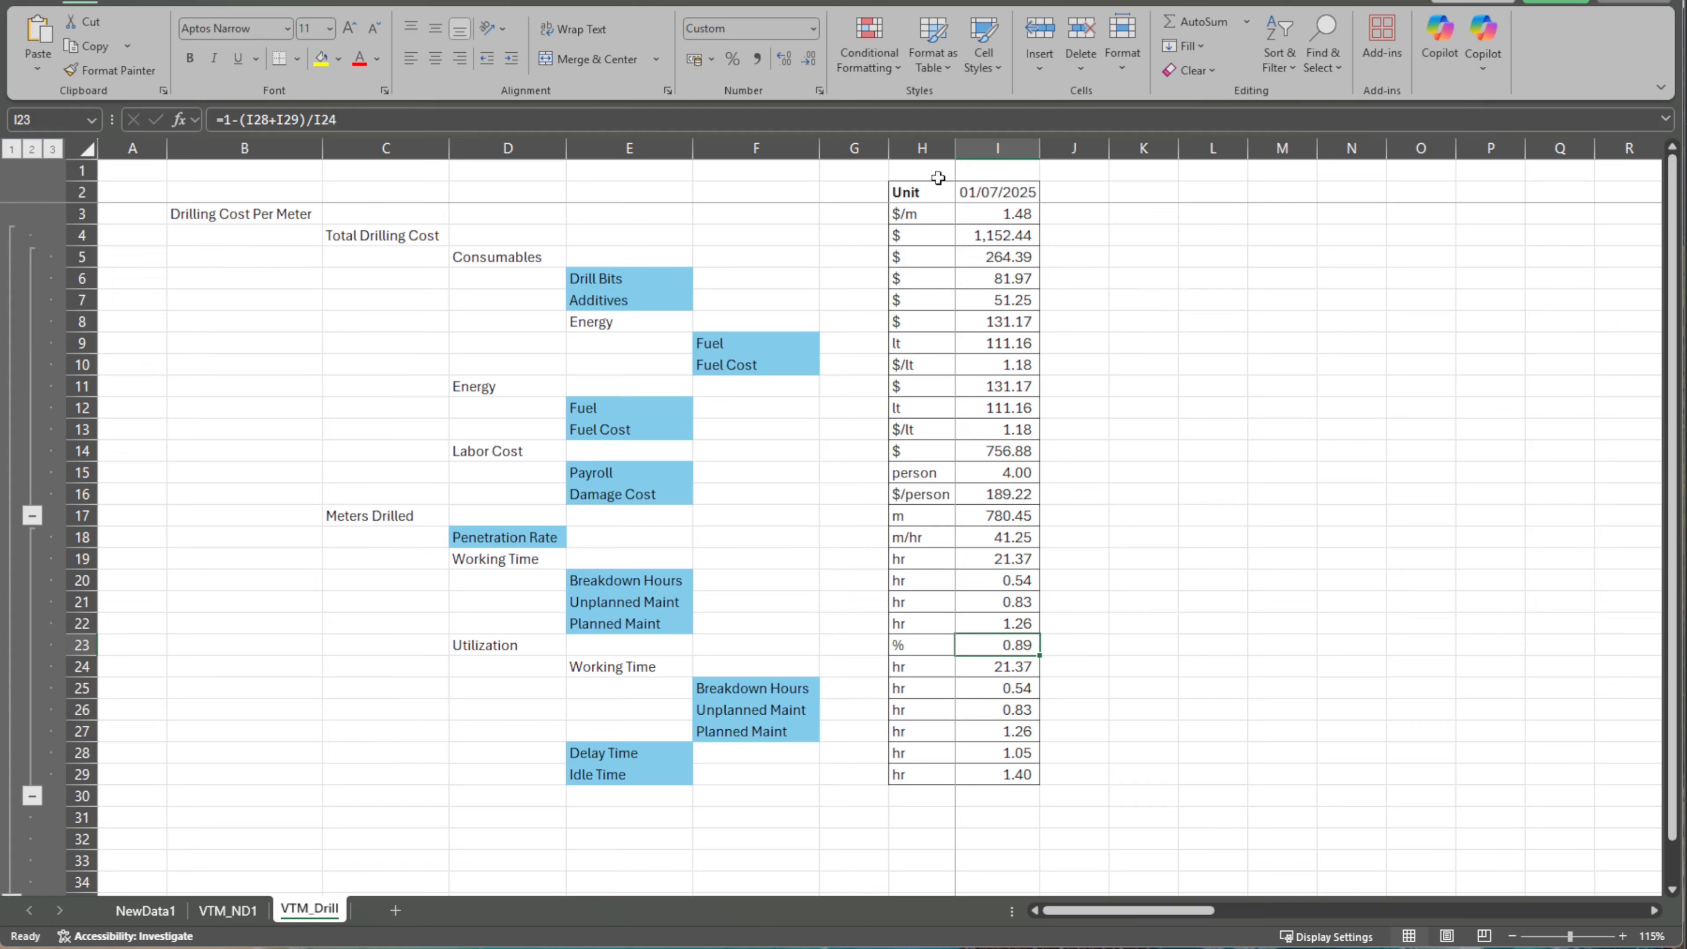
Recheck the Drilling Cost Per Meter formula in I3 and view the daily columns on the VTM_ND1 sheet.
click(988, 216)
key(F2)
key(Escape)
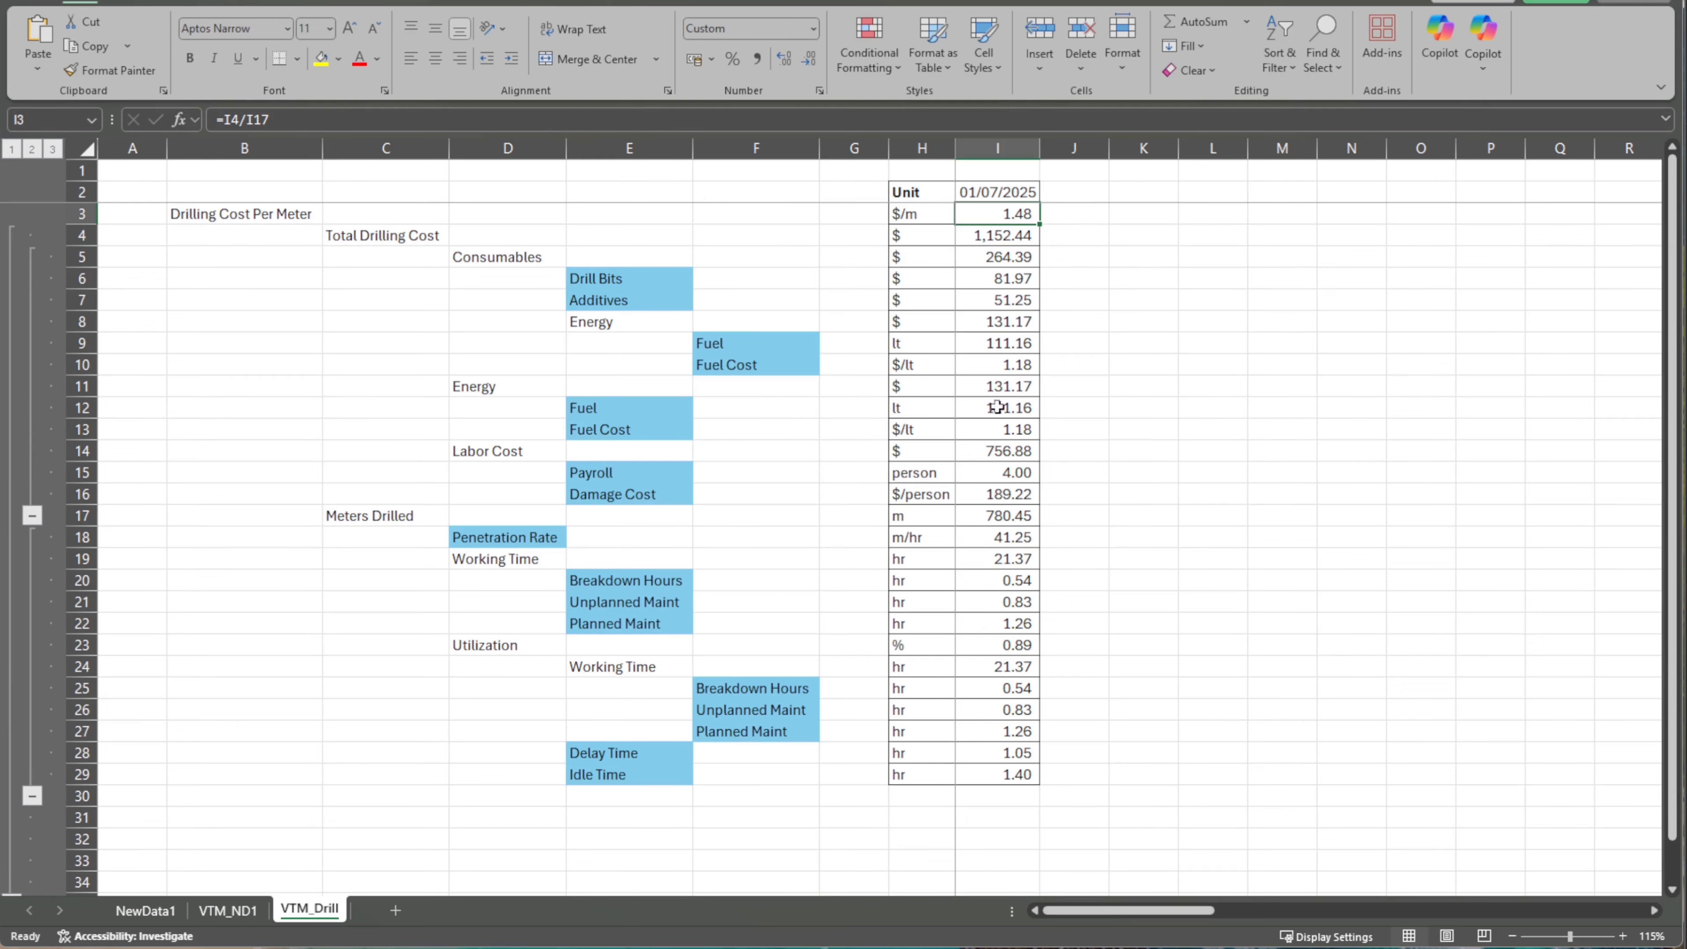
key(ctrl+Page_Up)
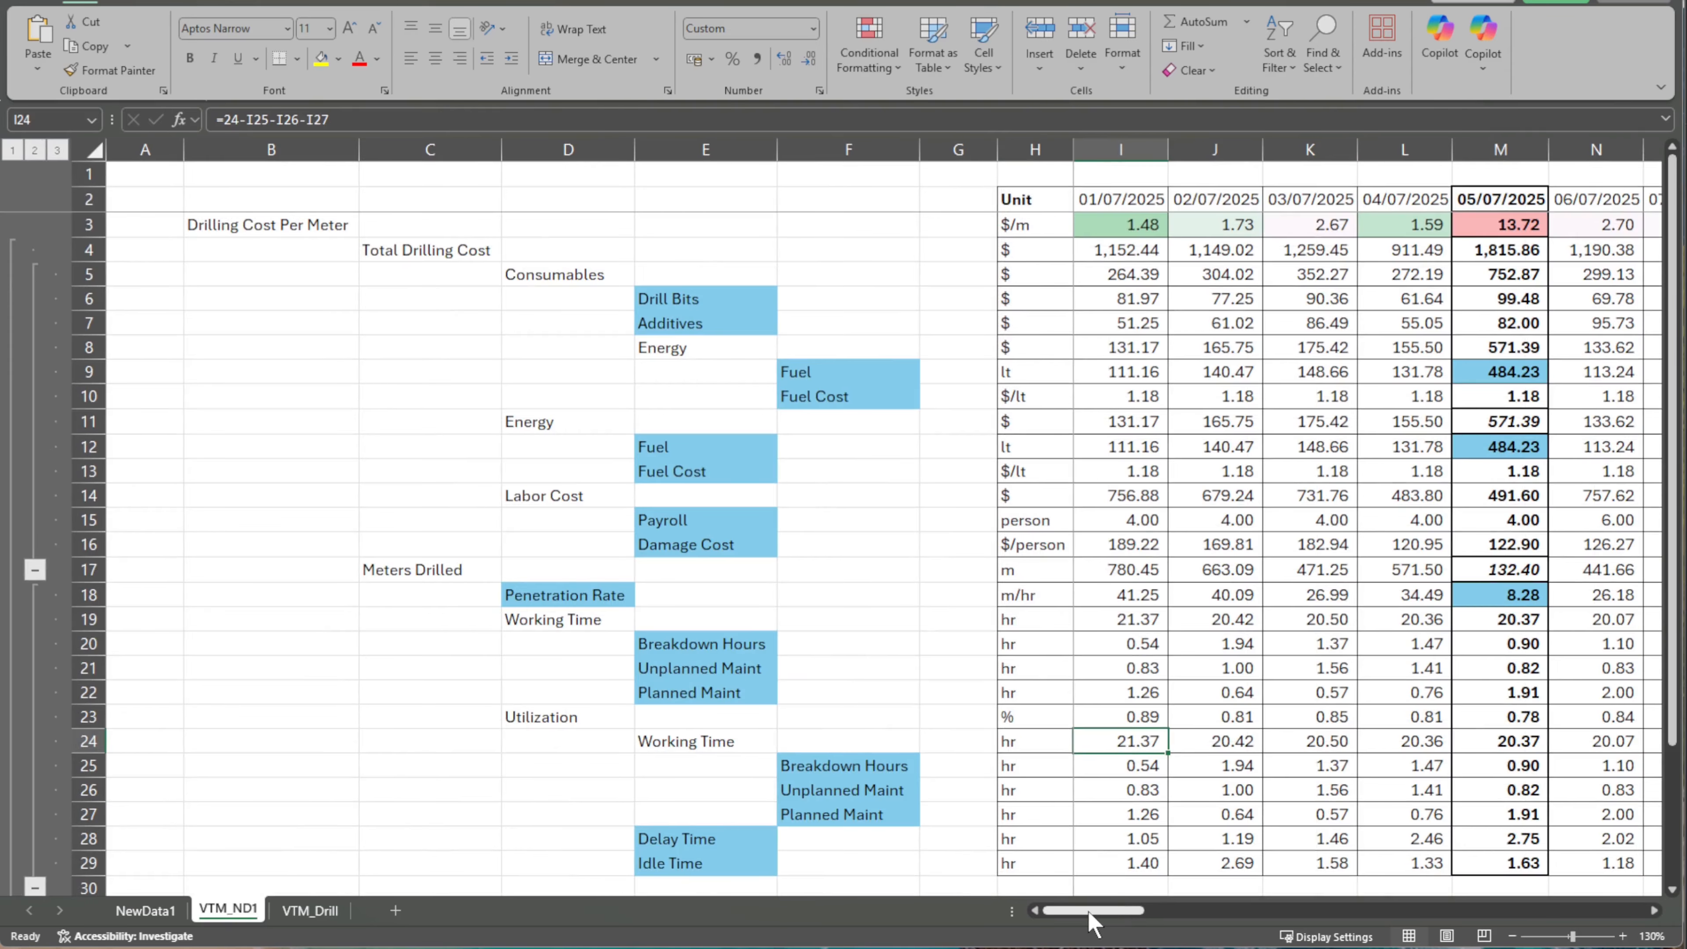
drag(1088, 912, 1413, 918)
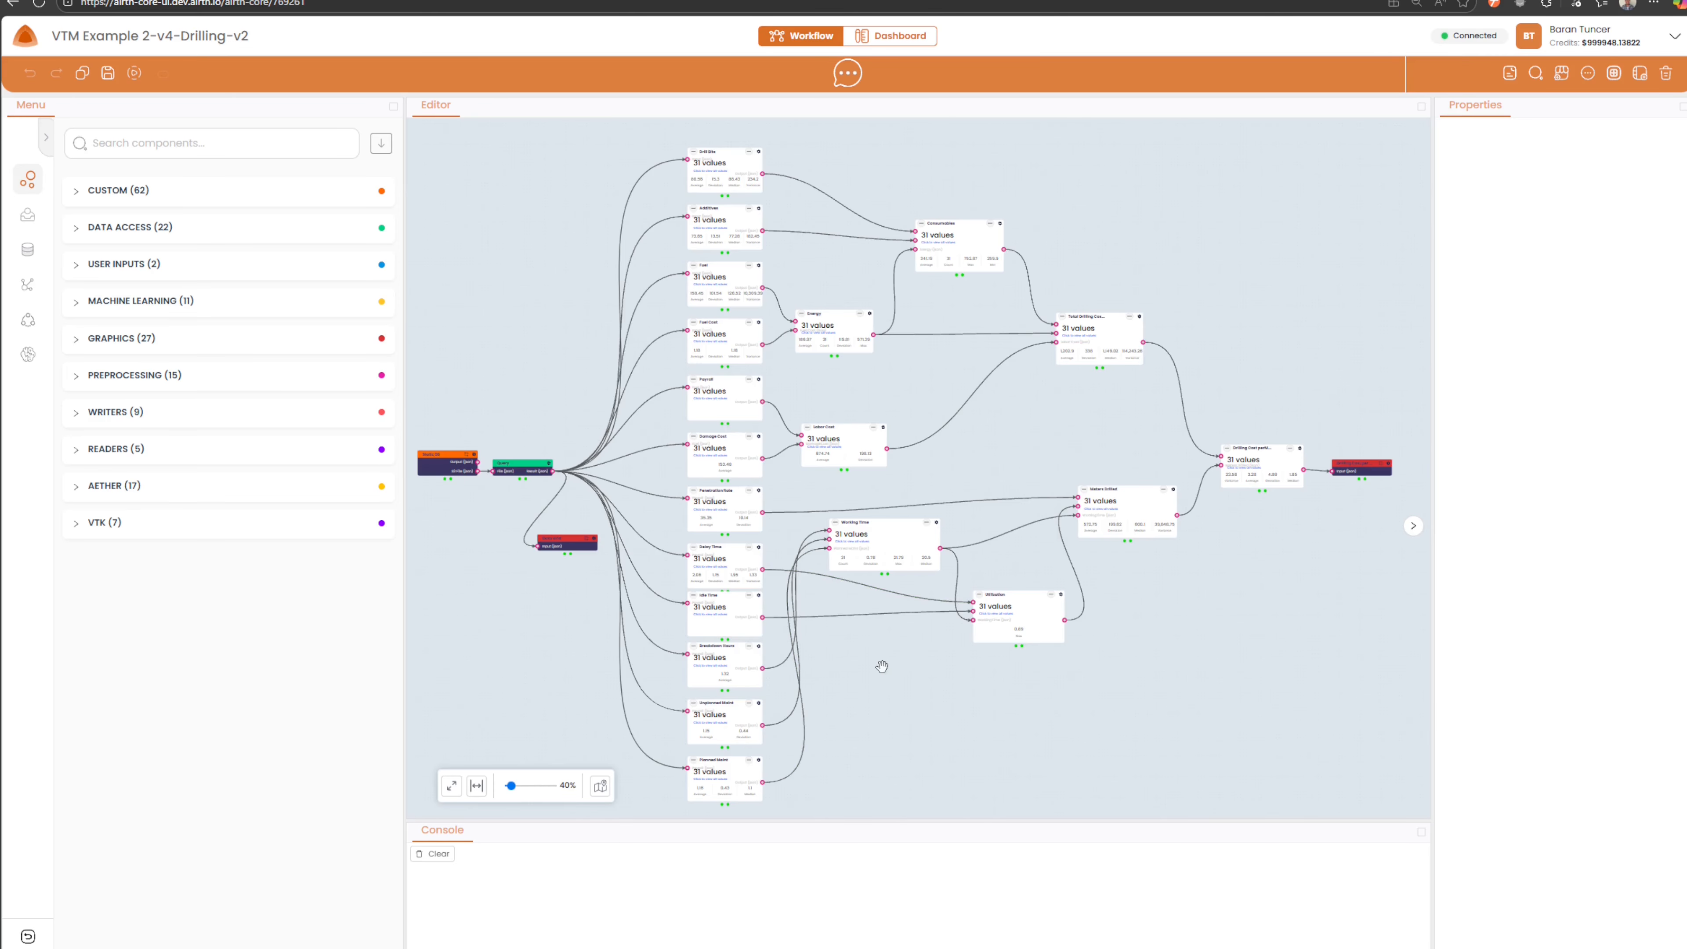
Switch to the VTM Example 2-v4-Drilling-v2 workflow editor and examine the query and drilling cost input nodes up close.
drag(910, 681, 973, 678)
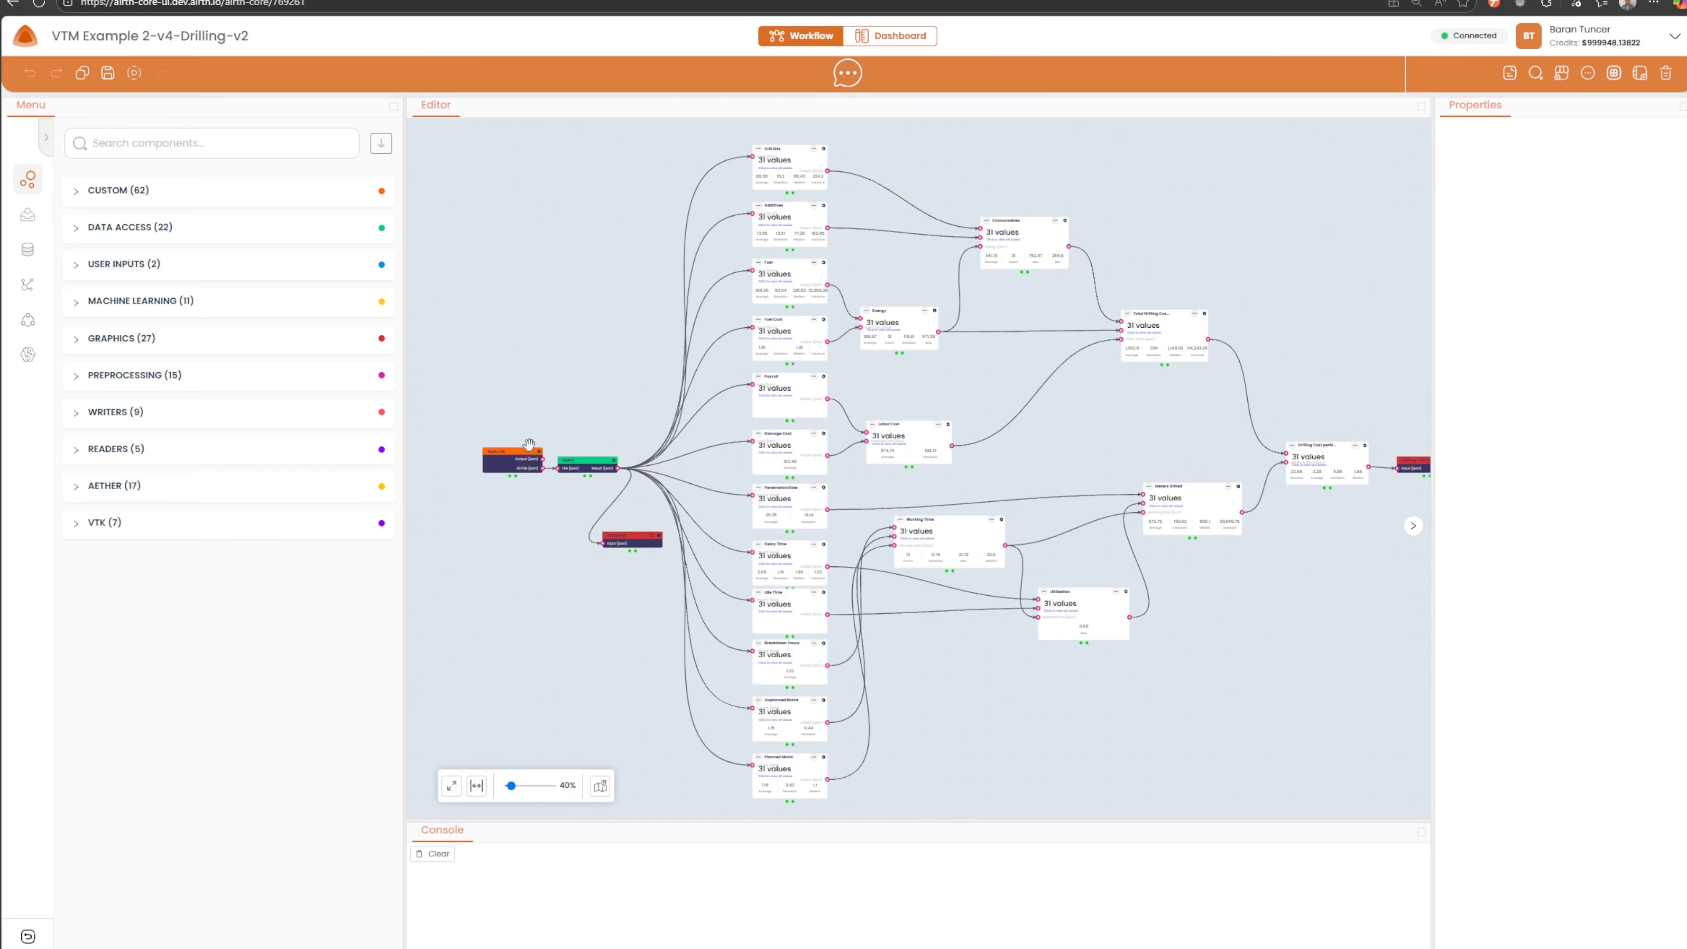
scroll(524, 471, up, 4)
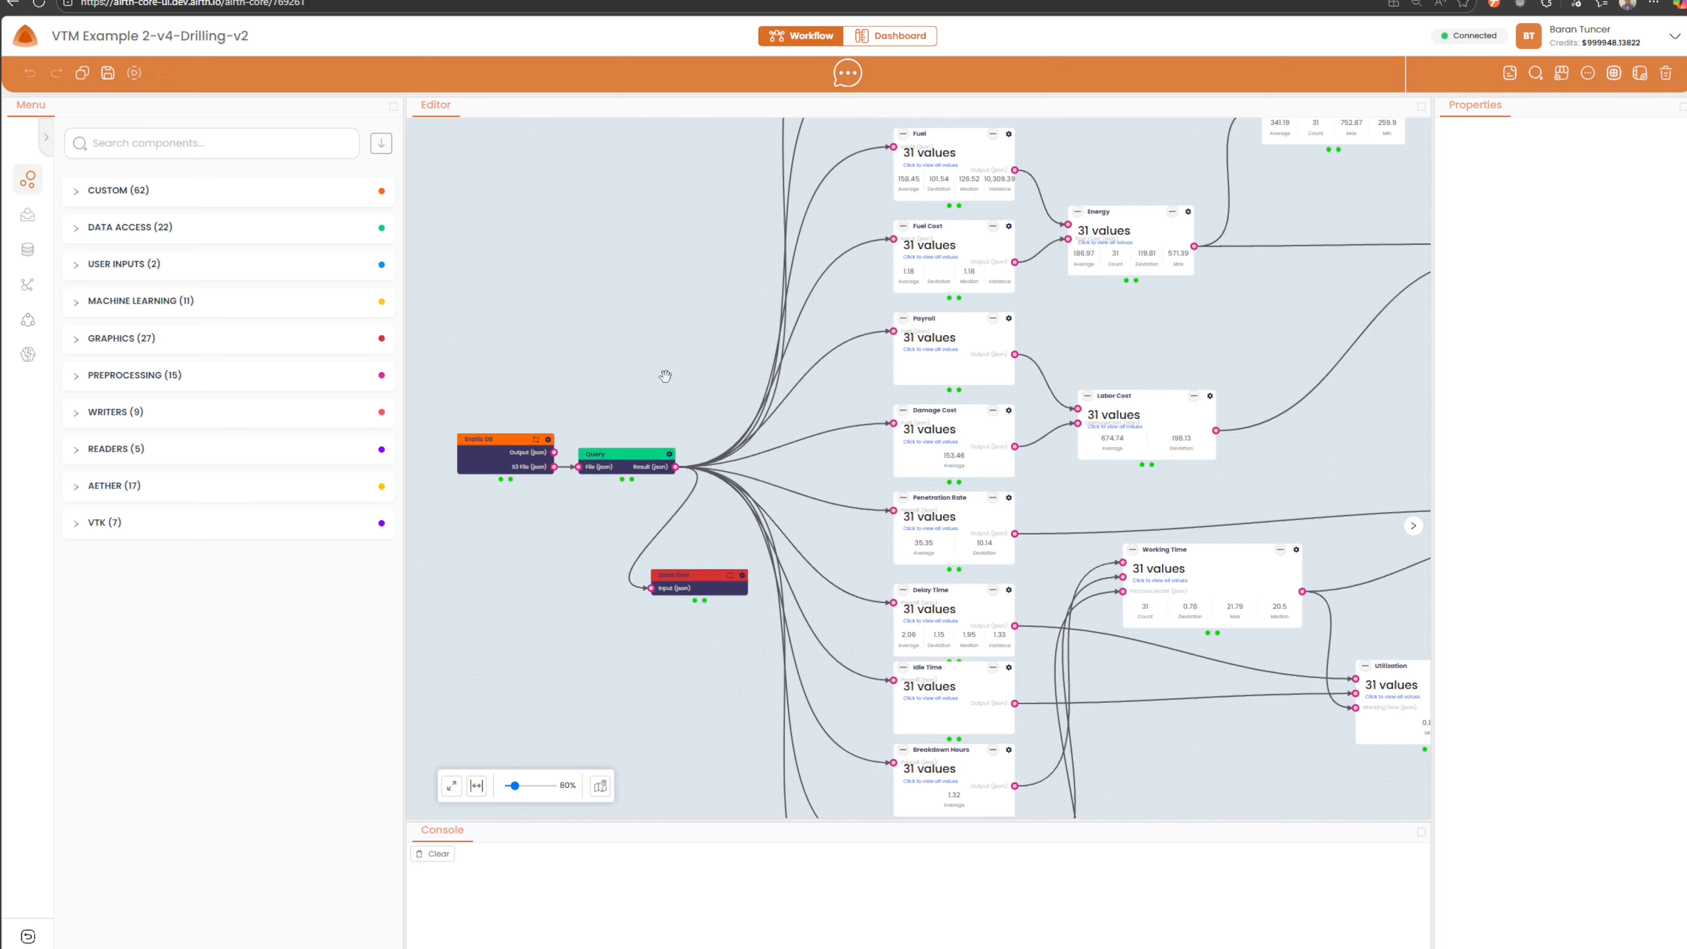
scroll(665, 377, up, 3)
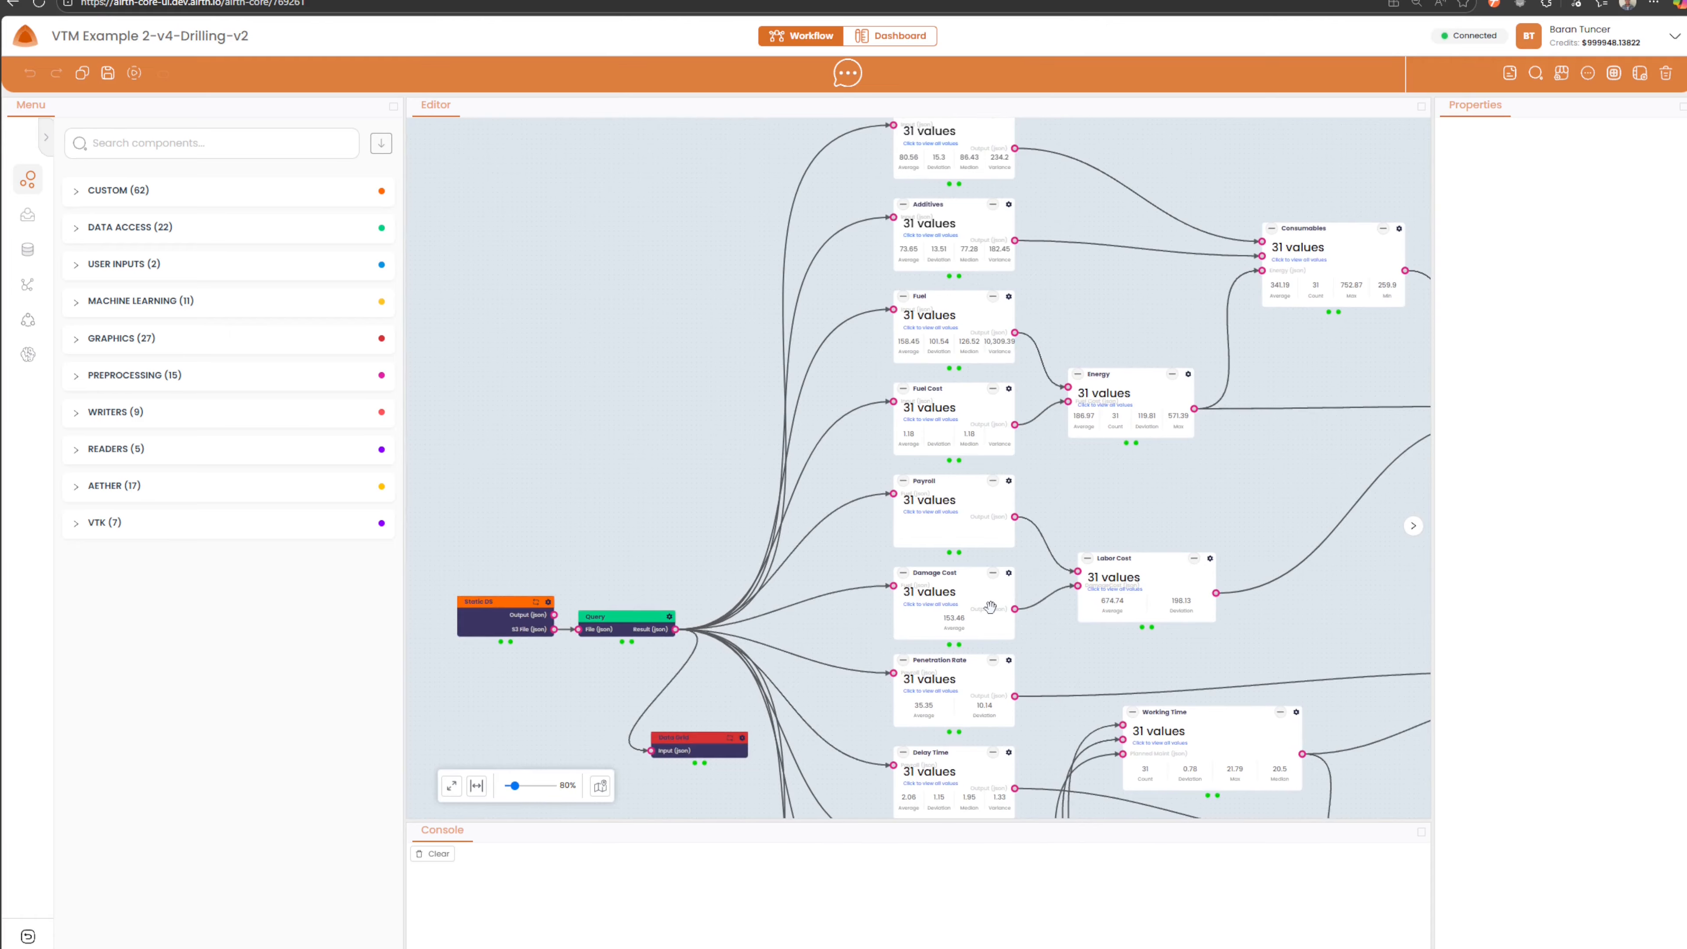
scroll(578, 364, up, 3)
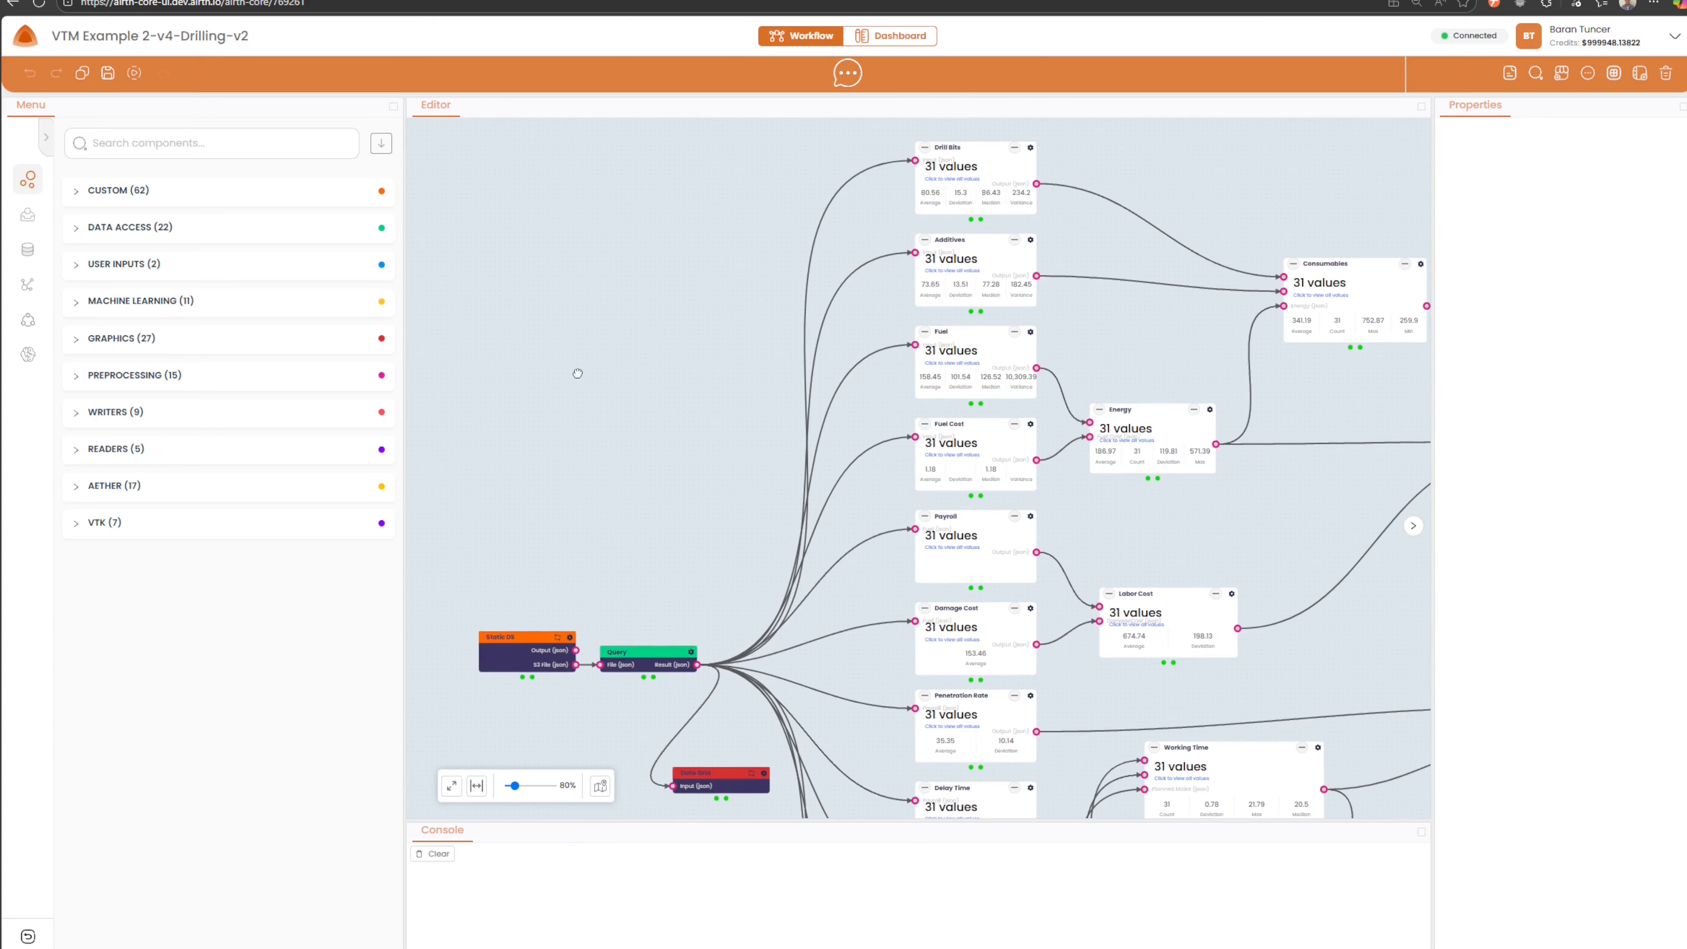
Examine the drilling input nodes of the workflow and inspect the Energy node's list of values and formula.
drag(1192, 336, 1167, 370)
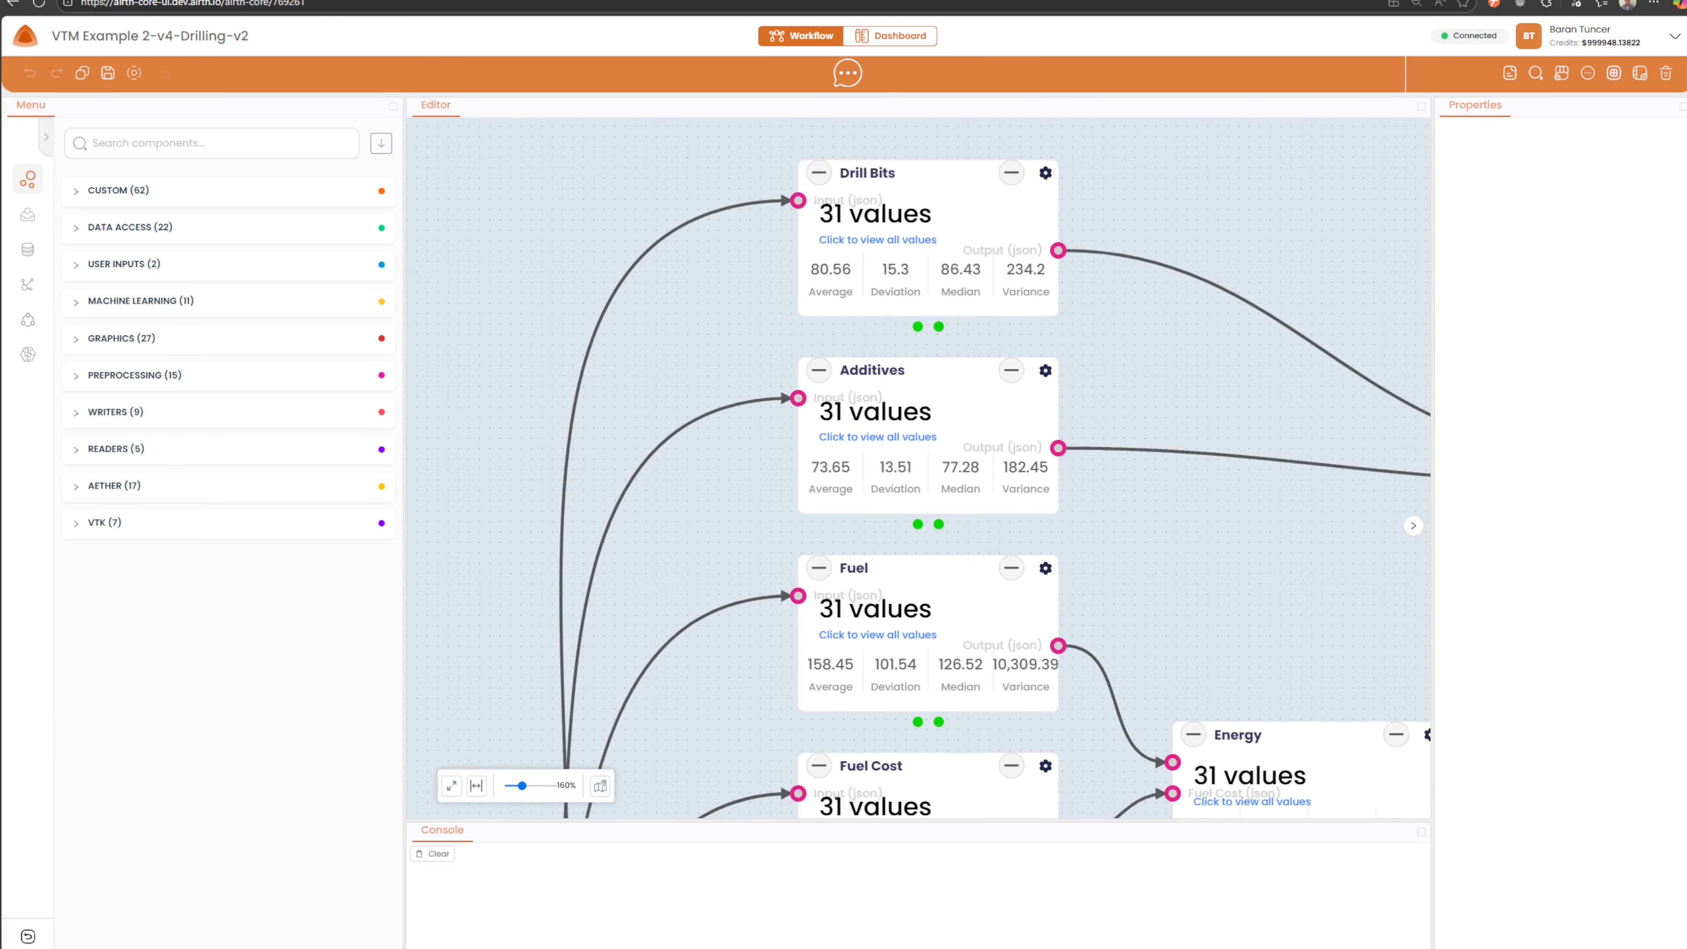
drag(1187, 601, 1125, 332)
drag(1190, 682, 1138, 491)
scroll(1138, 490, down, 5)
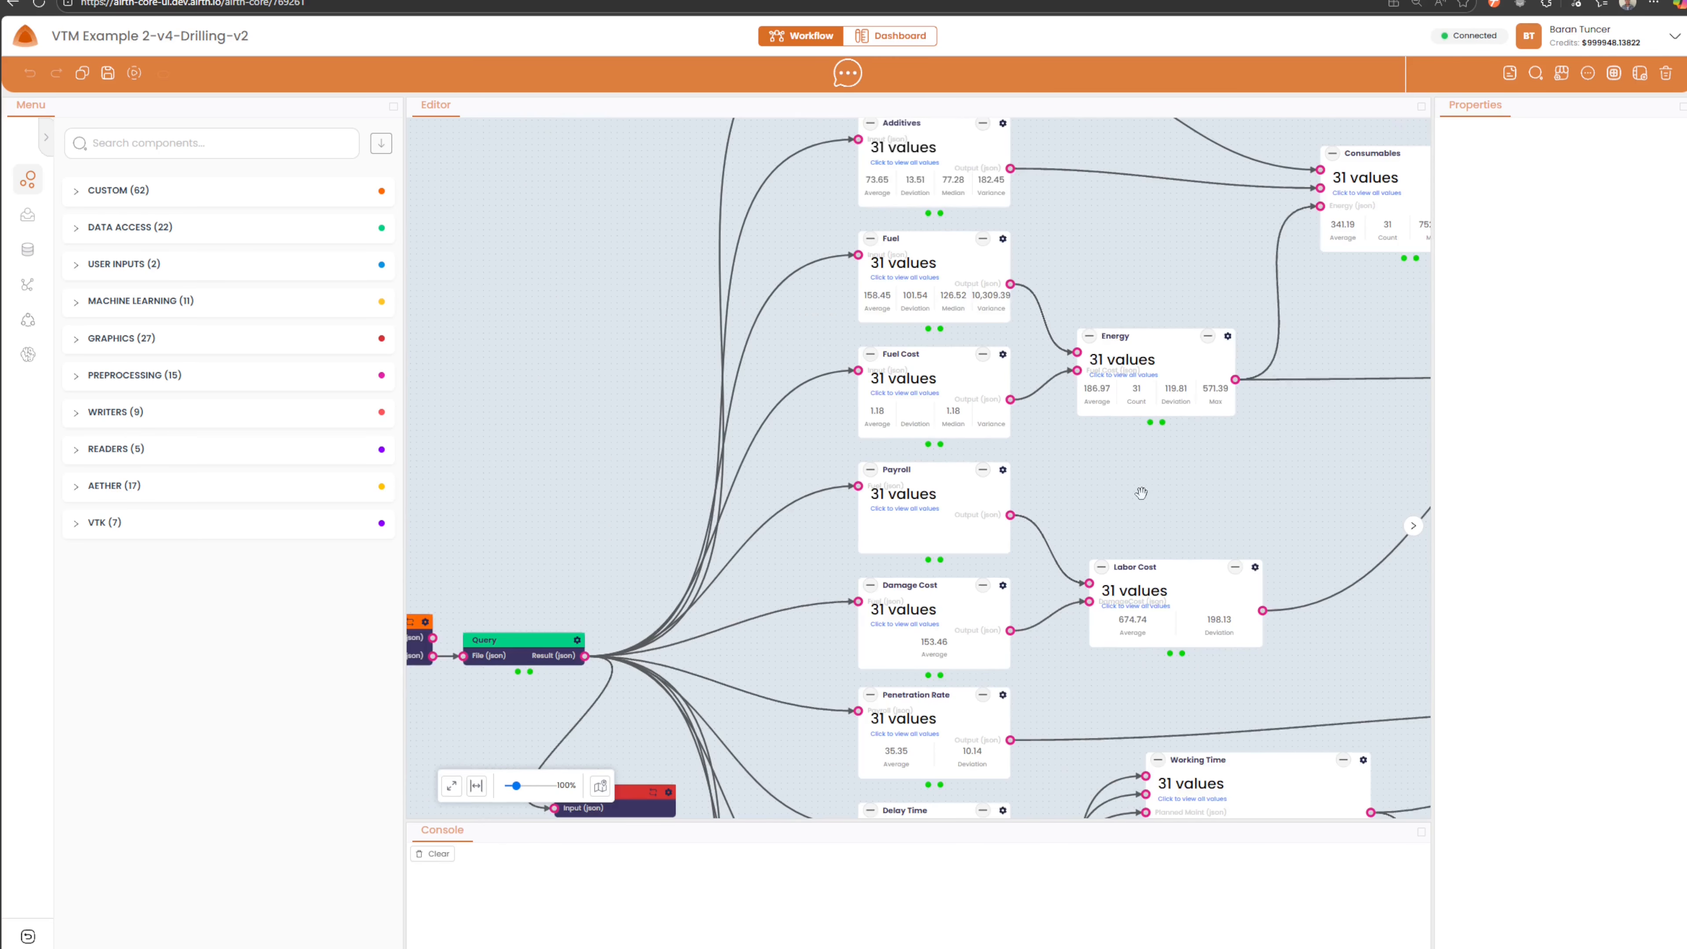
drag(1247, 474, 887, 631)
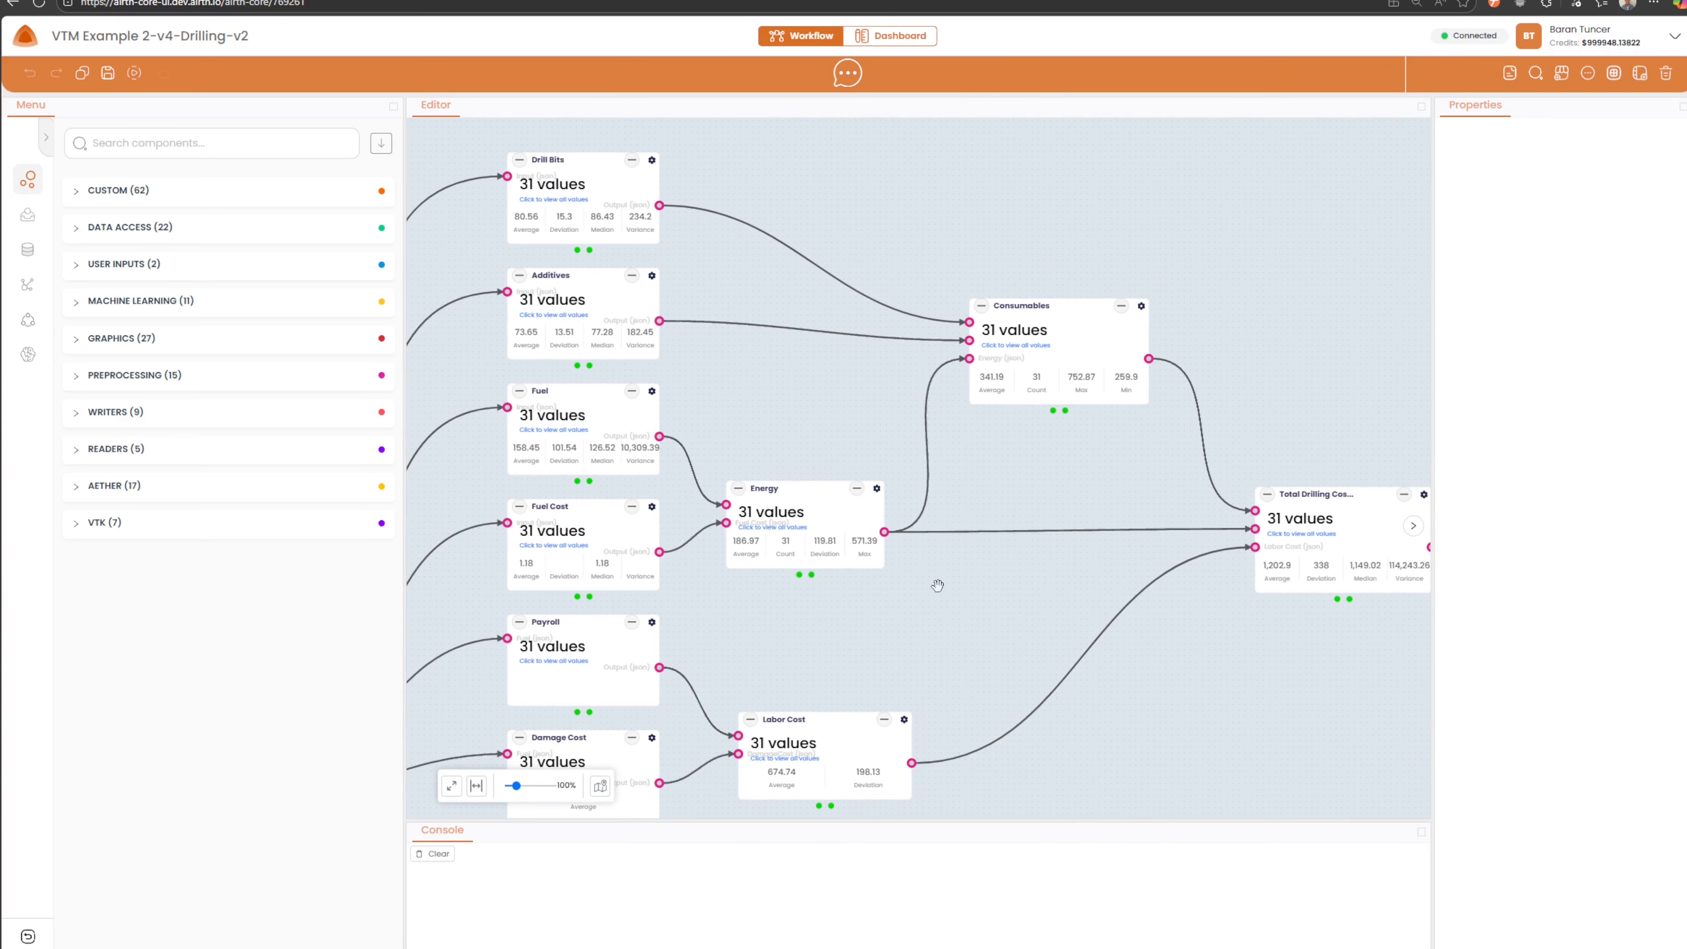
click(793, 506)
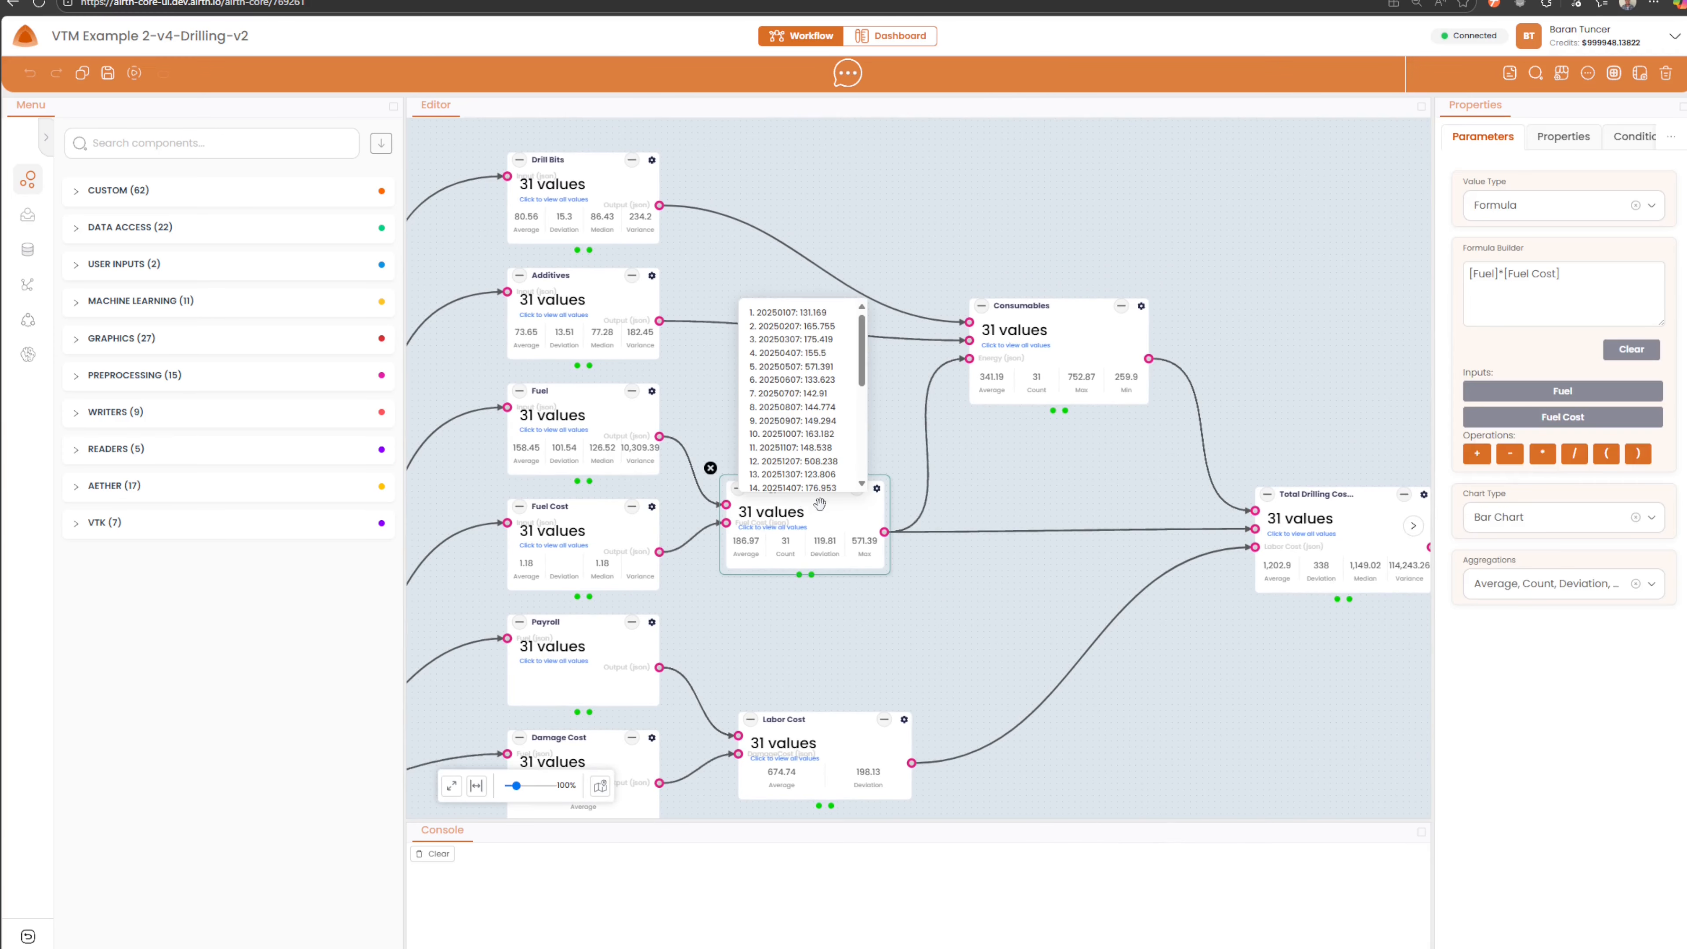
click(1500, 273)
Inspect the formulas of the Consumables, Labor Cost, Total Drilling Cost and Drilling Cost perMeter nodes.
click(1081, 320)
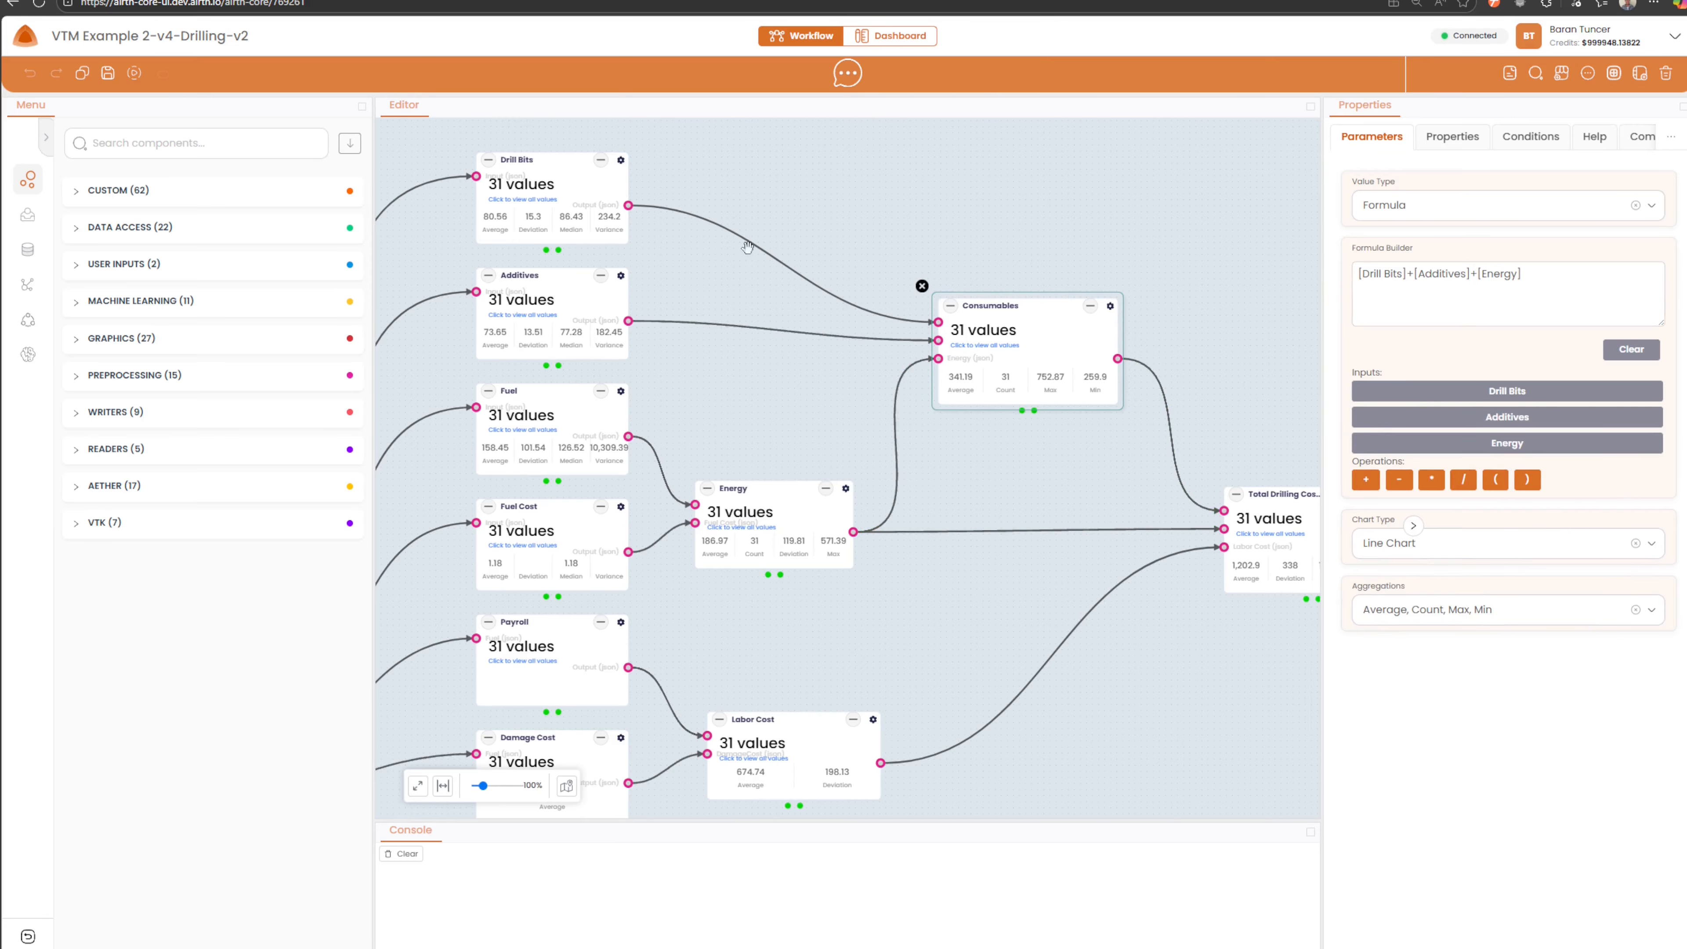
drag(1058, 473, 777, 407)
click(572, 655)
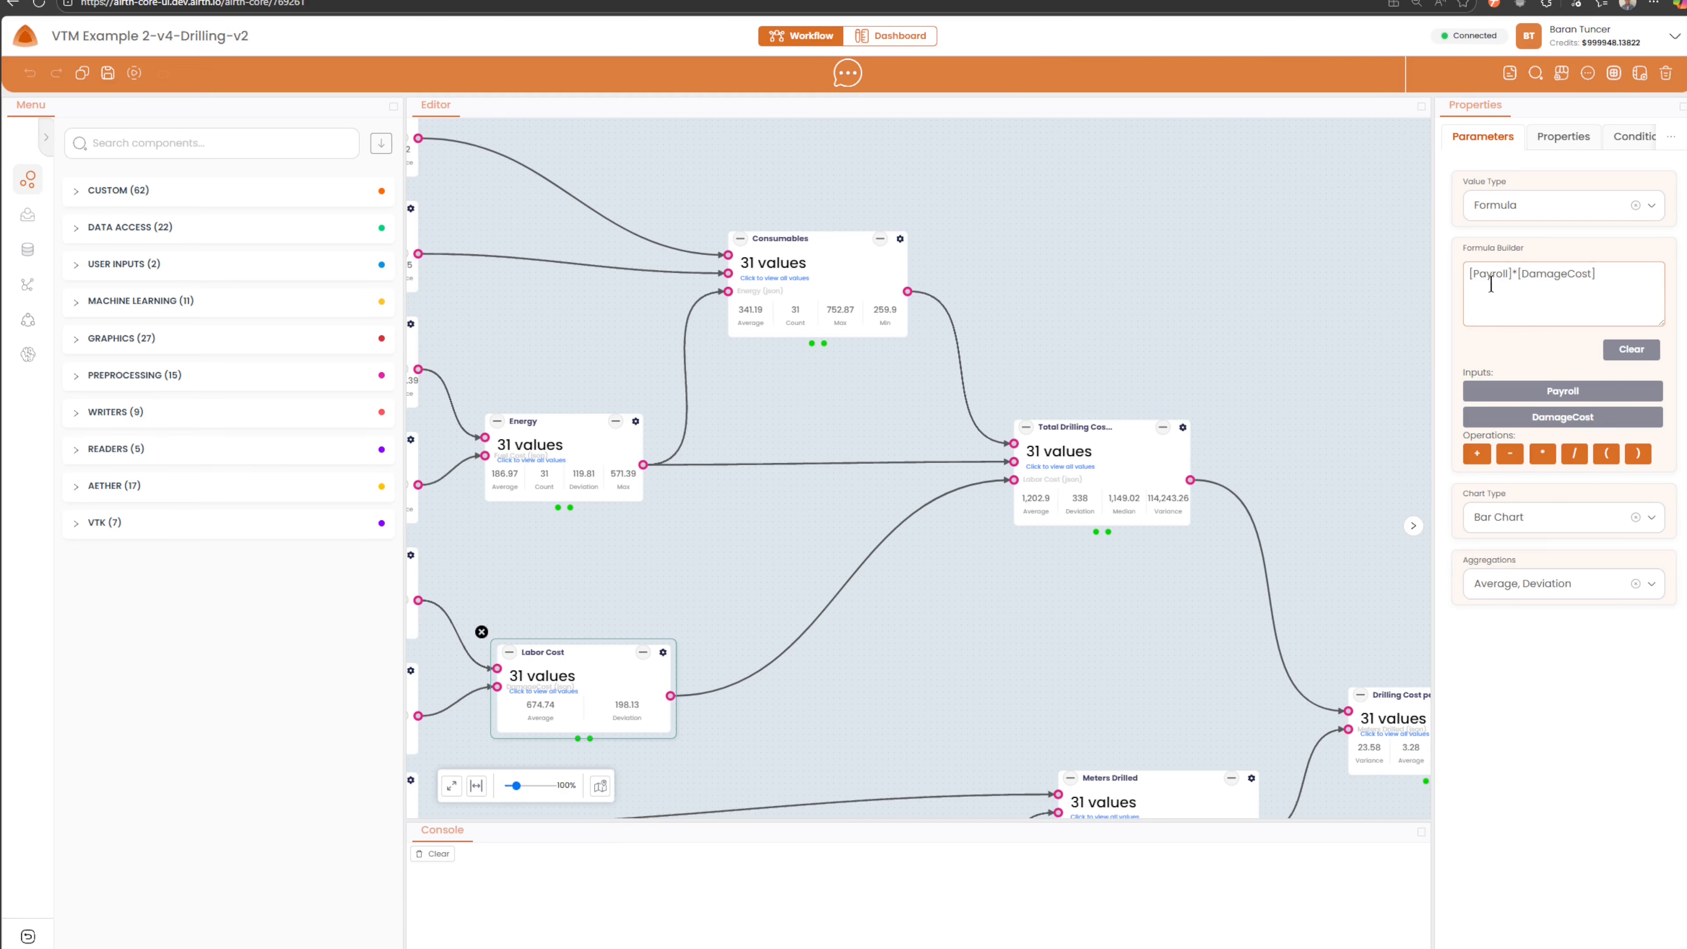
click(1116, 472)
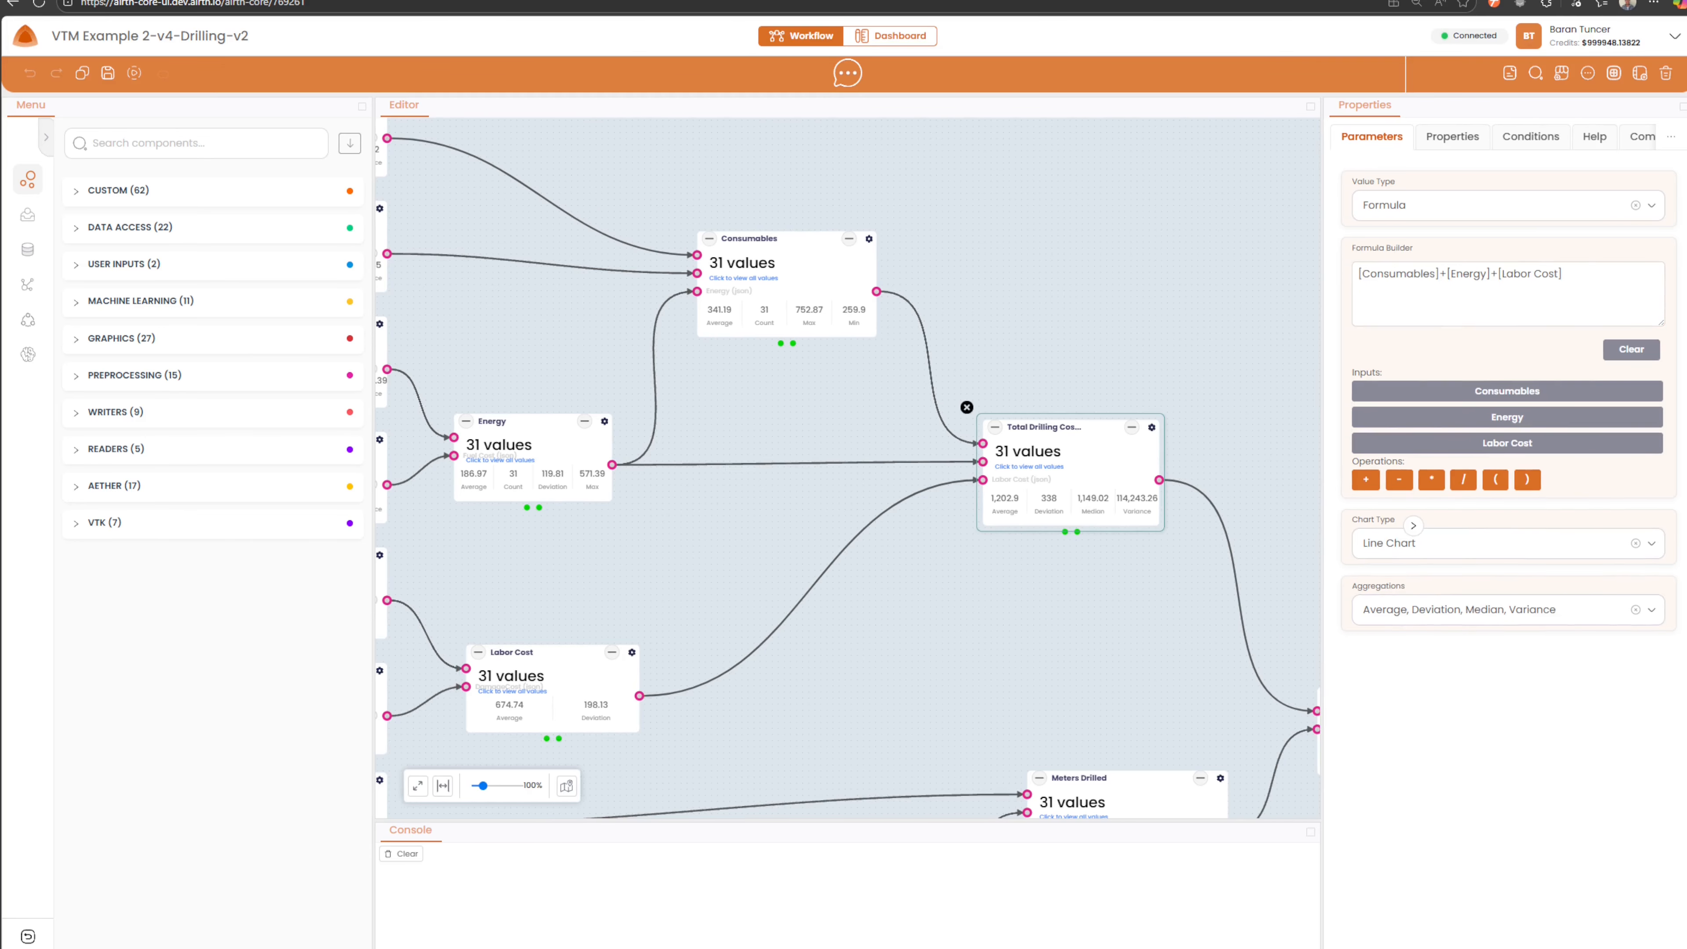
drag(1170, 726, 746, 590)
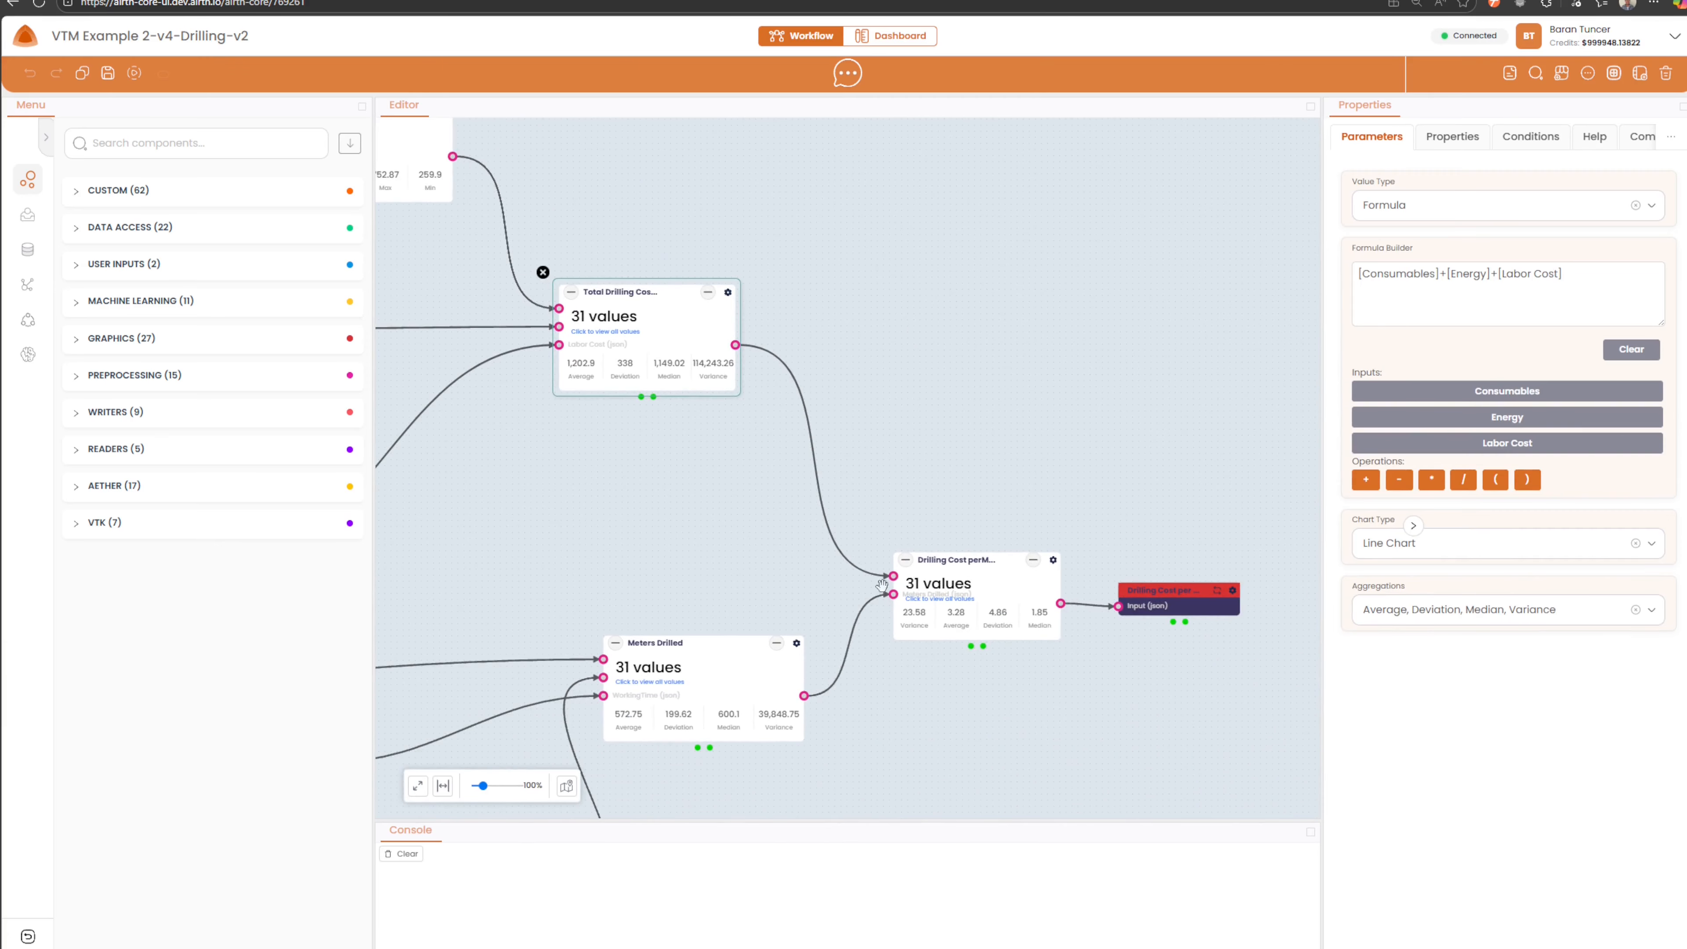
click(956, 572)
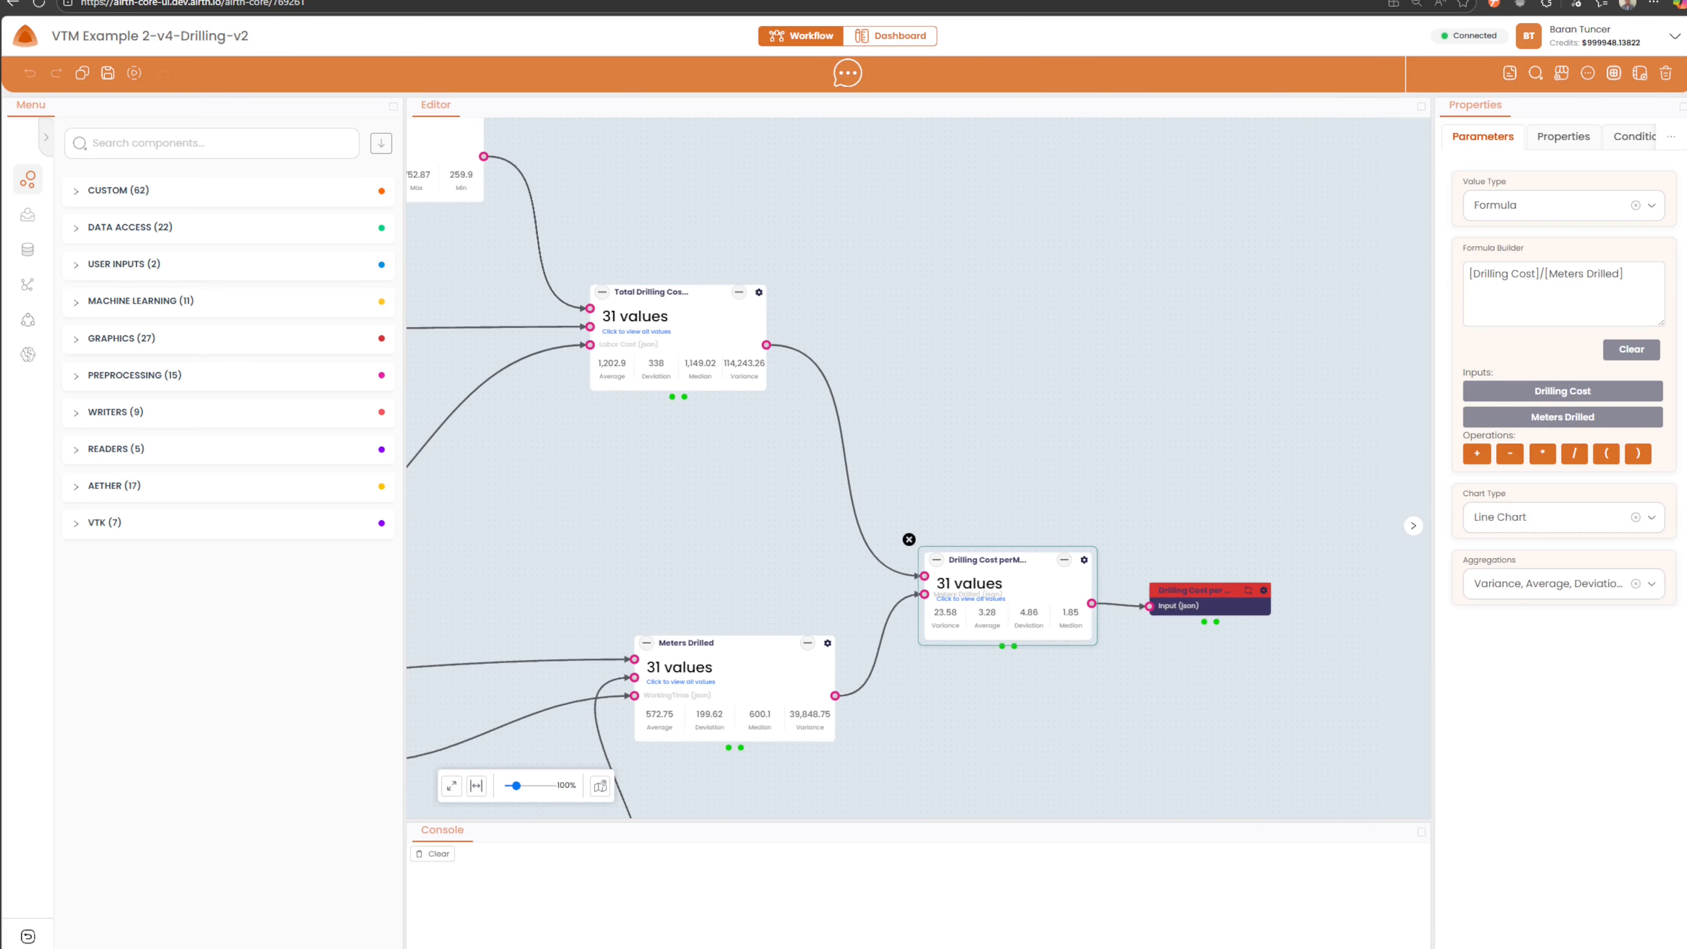
View the whole value tree, save the drilling workflow and run it to open its results dashboard.
scroll(741, 514, down, 2)
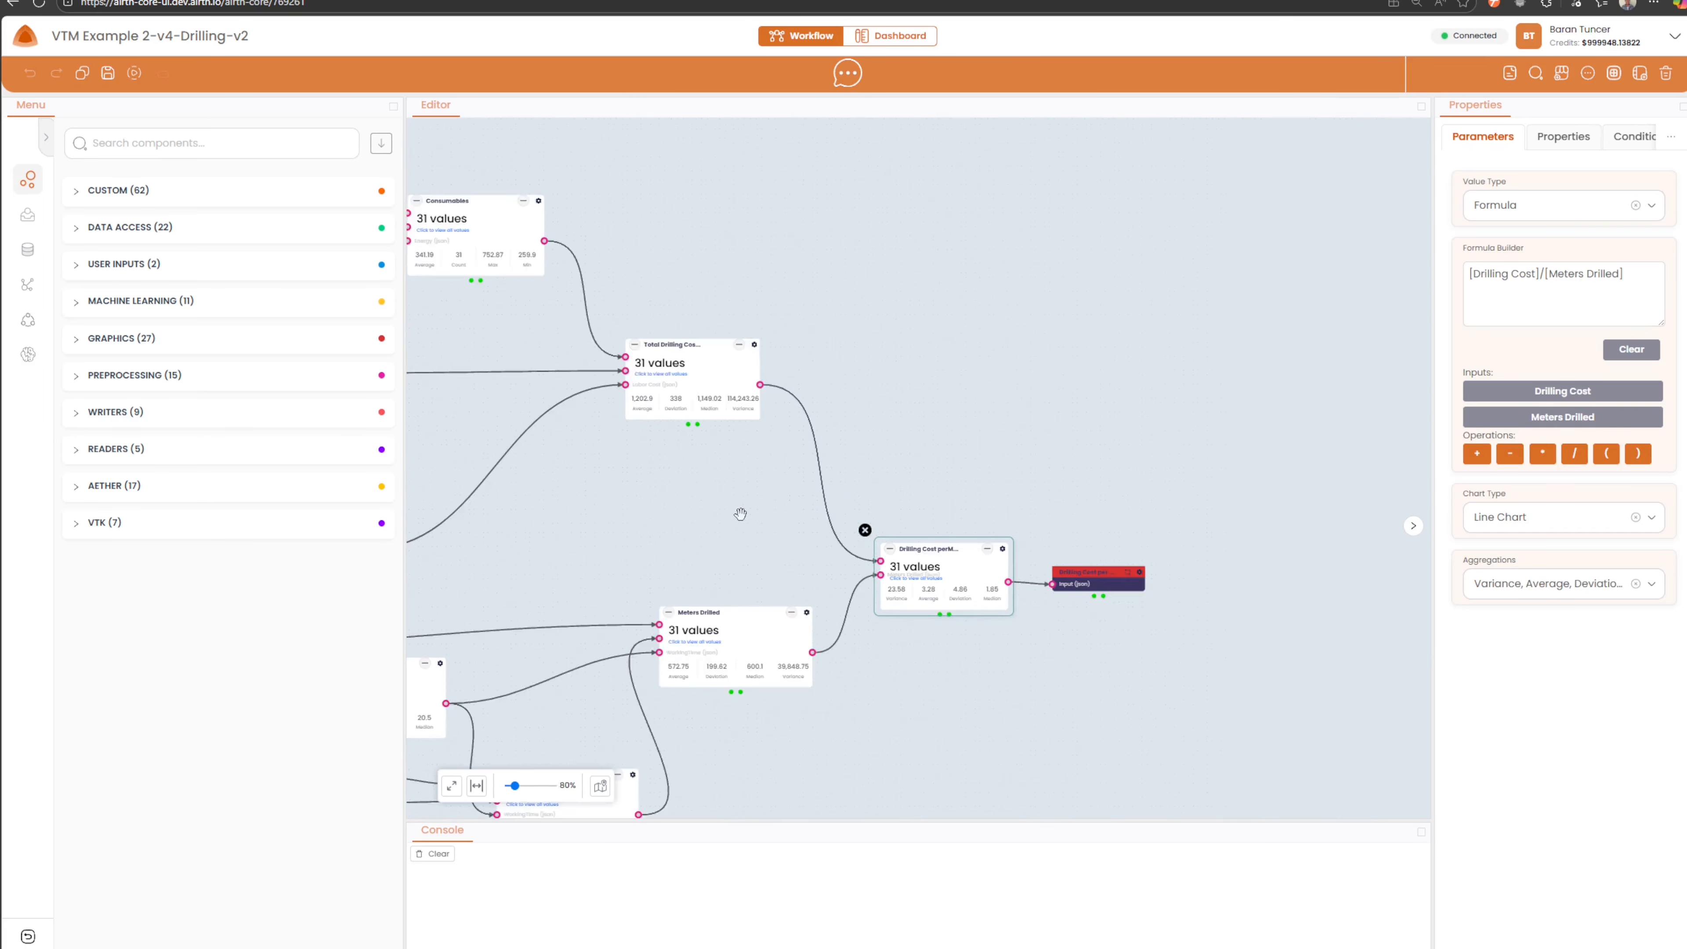
scroll(741, 514, down, 5)
drag(737, 518, 1099, 474)
scroll(938, 510, up, 3)
scroll(1099, 475, down, 2)
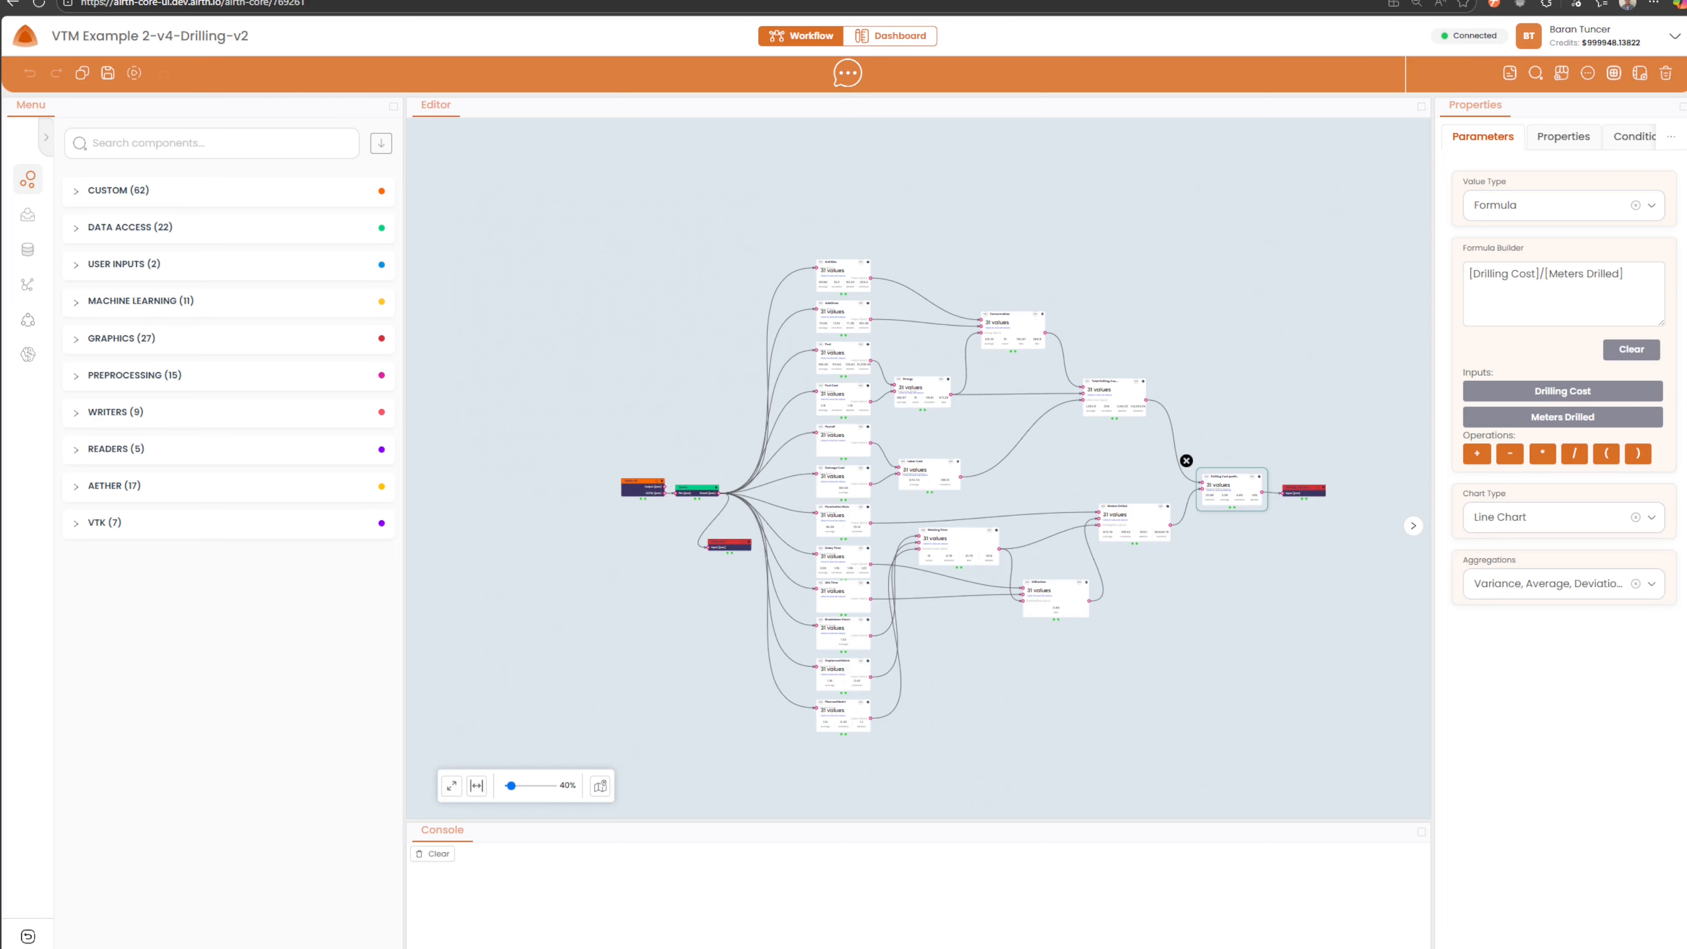
click(110, 75)
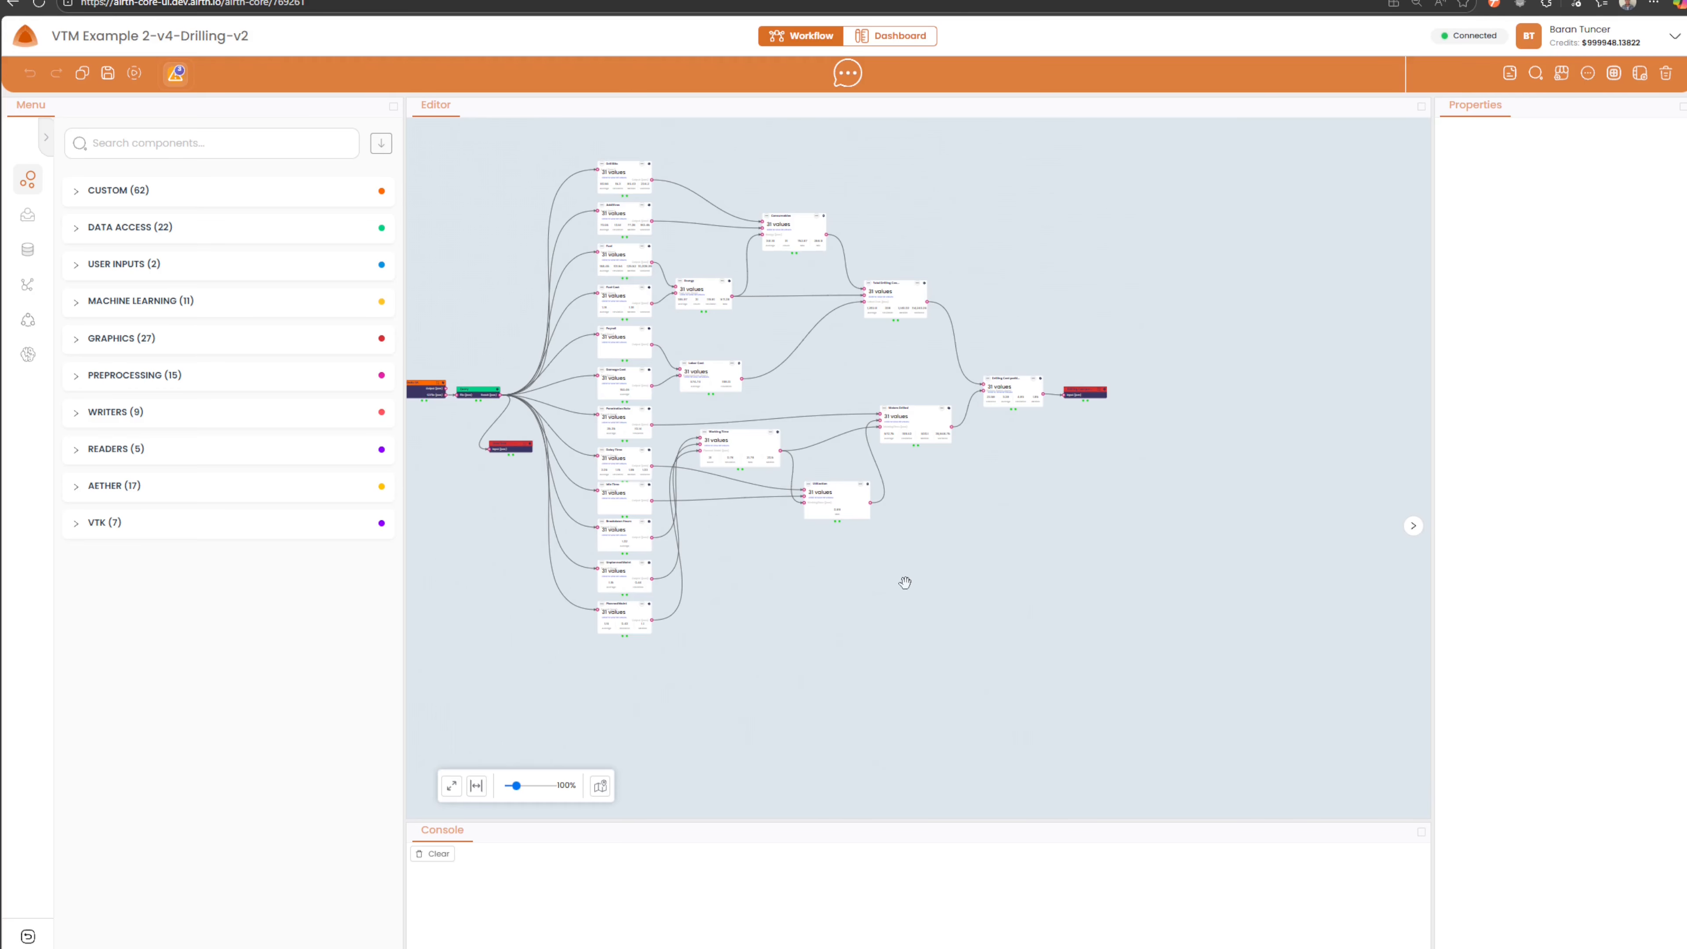
drag(841, 601, 995, 657)
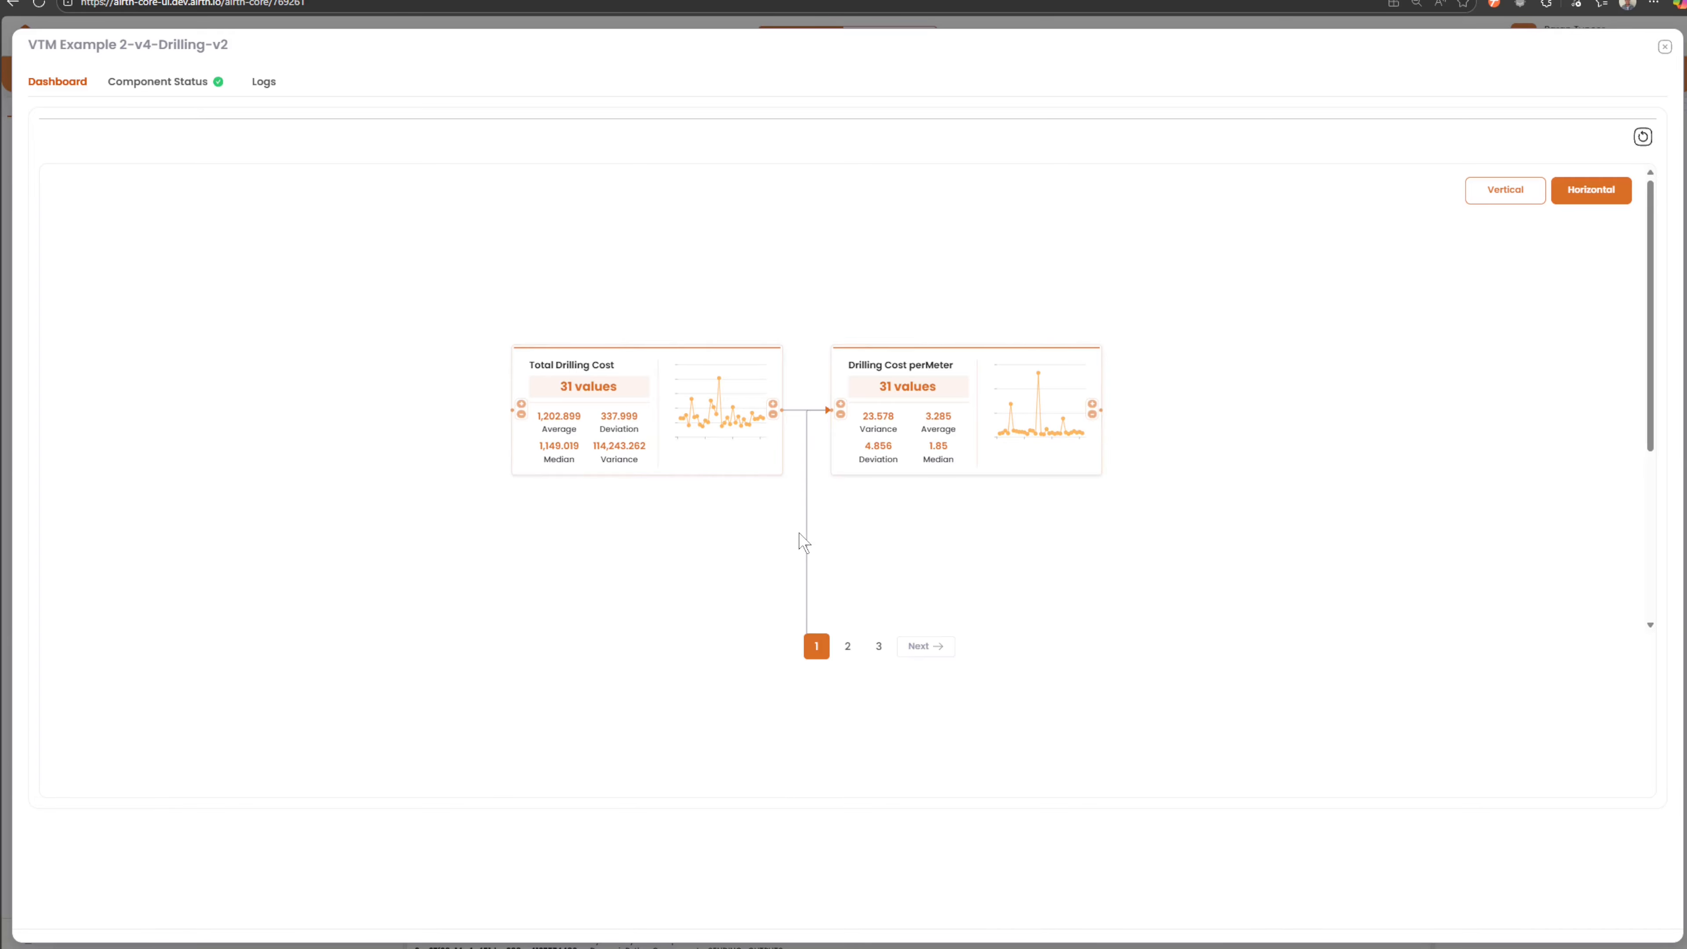
Examine the Drilling Cost perMeter card on the dashboard, go through its list of values and close the list.
scroll(917, 467, up, 2)
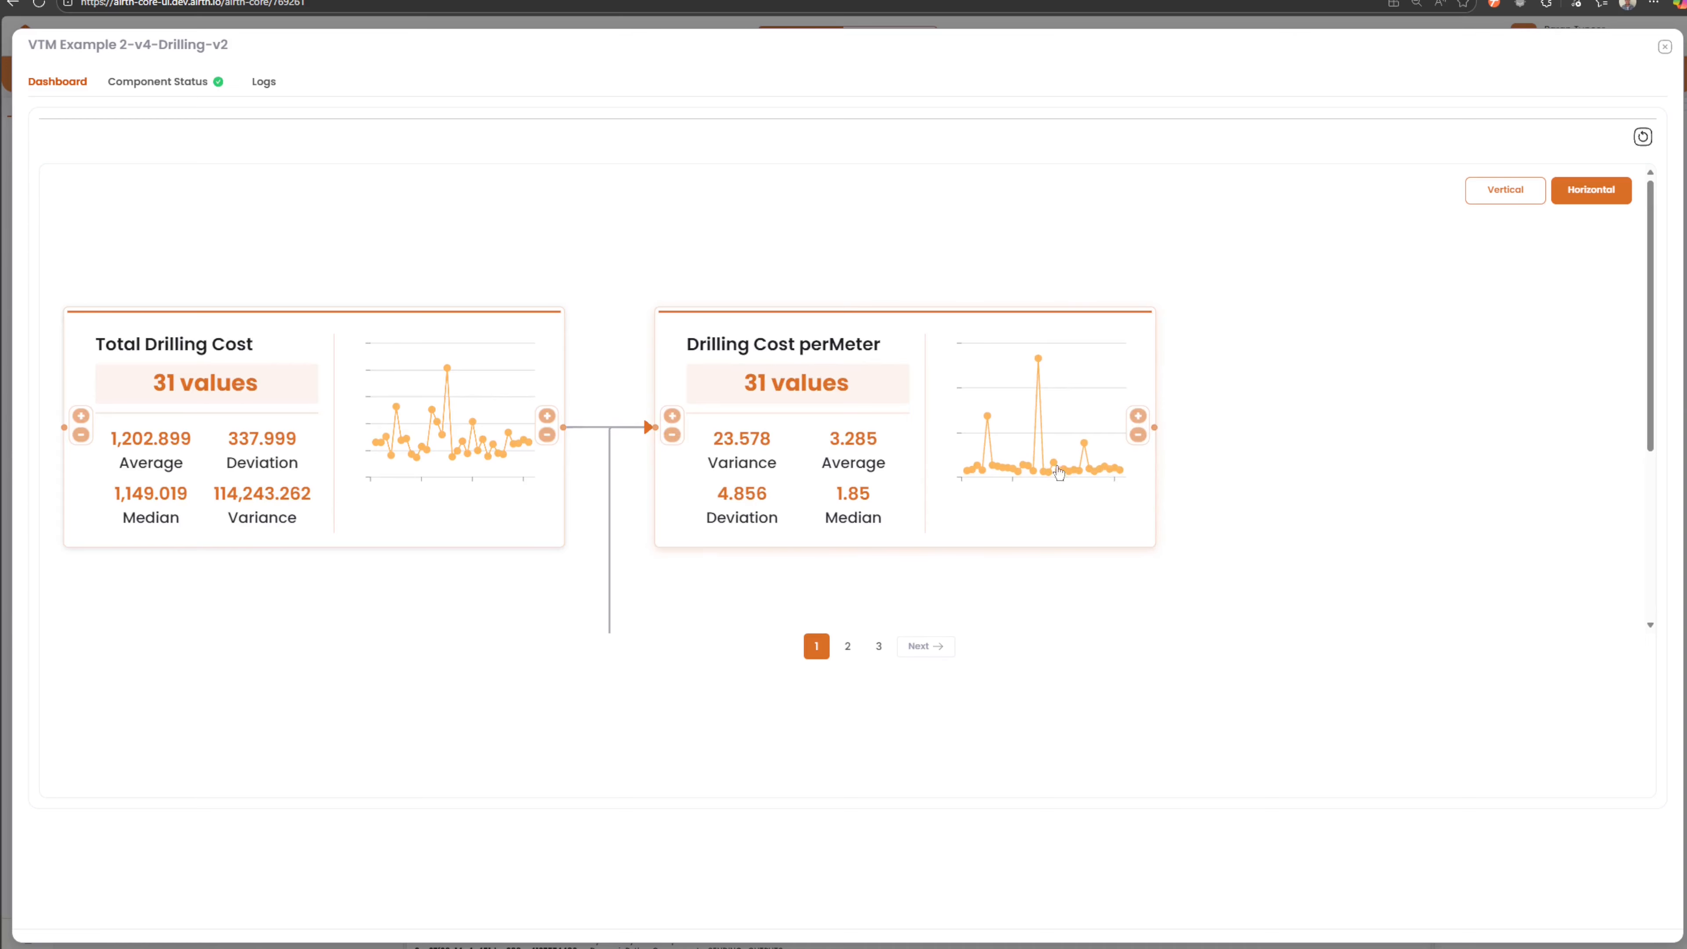
scroll(1087, 502, down, 3)
drag(1048, 401, 1035, 381)
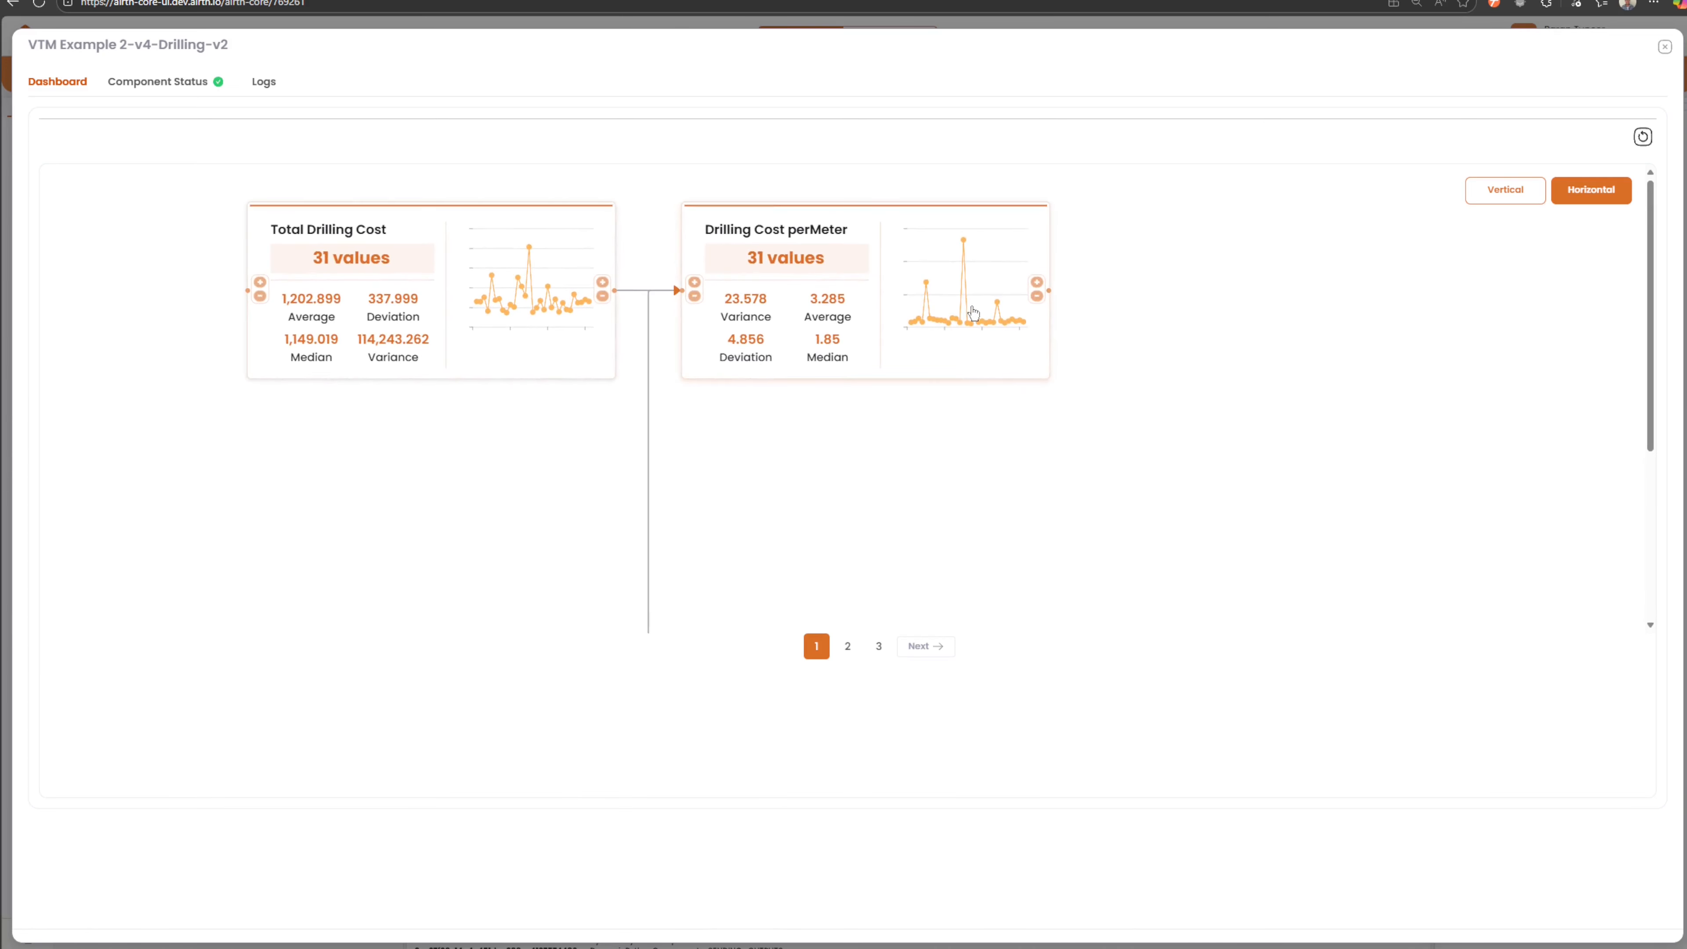
click(970, 309)
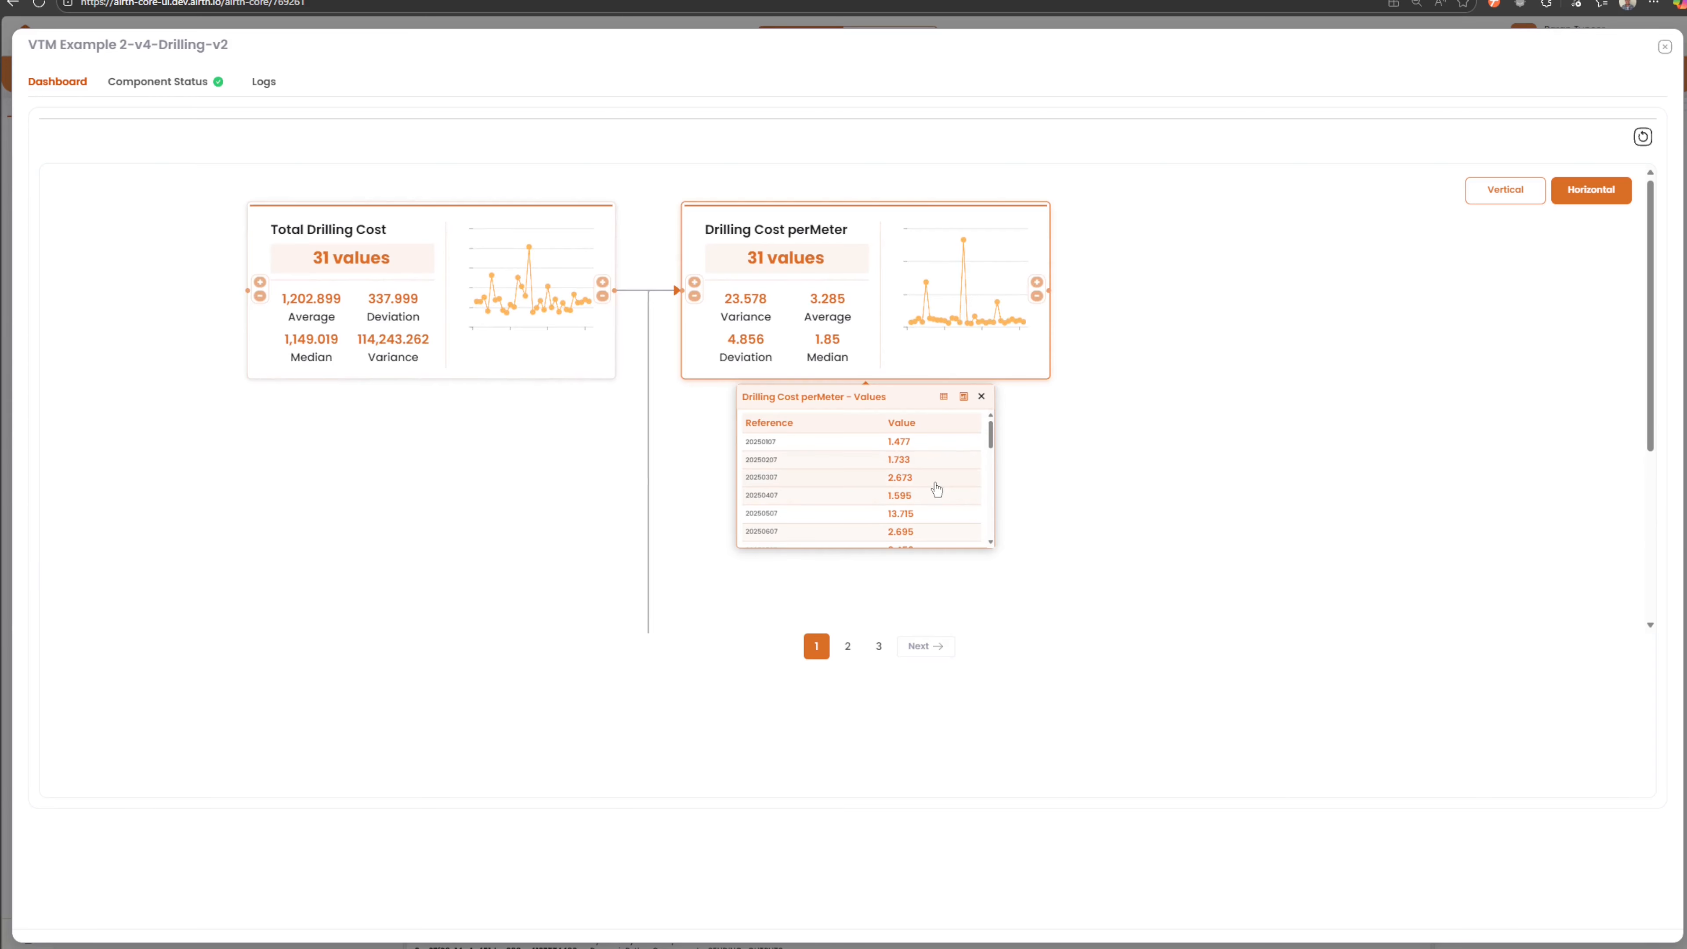
scroll(931, 477, down, 3)
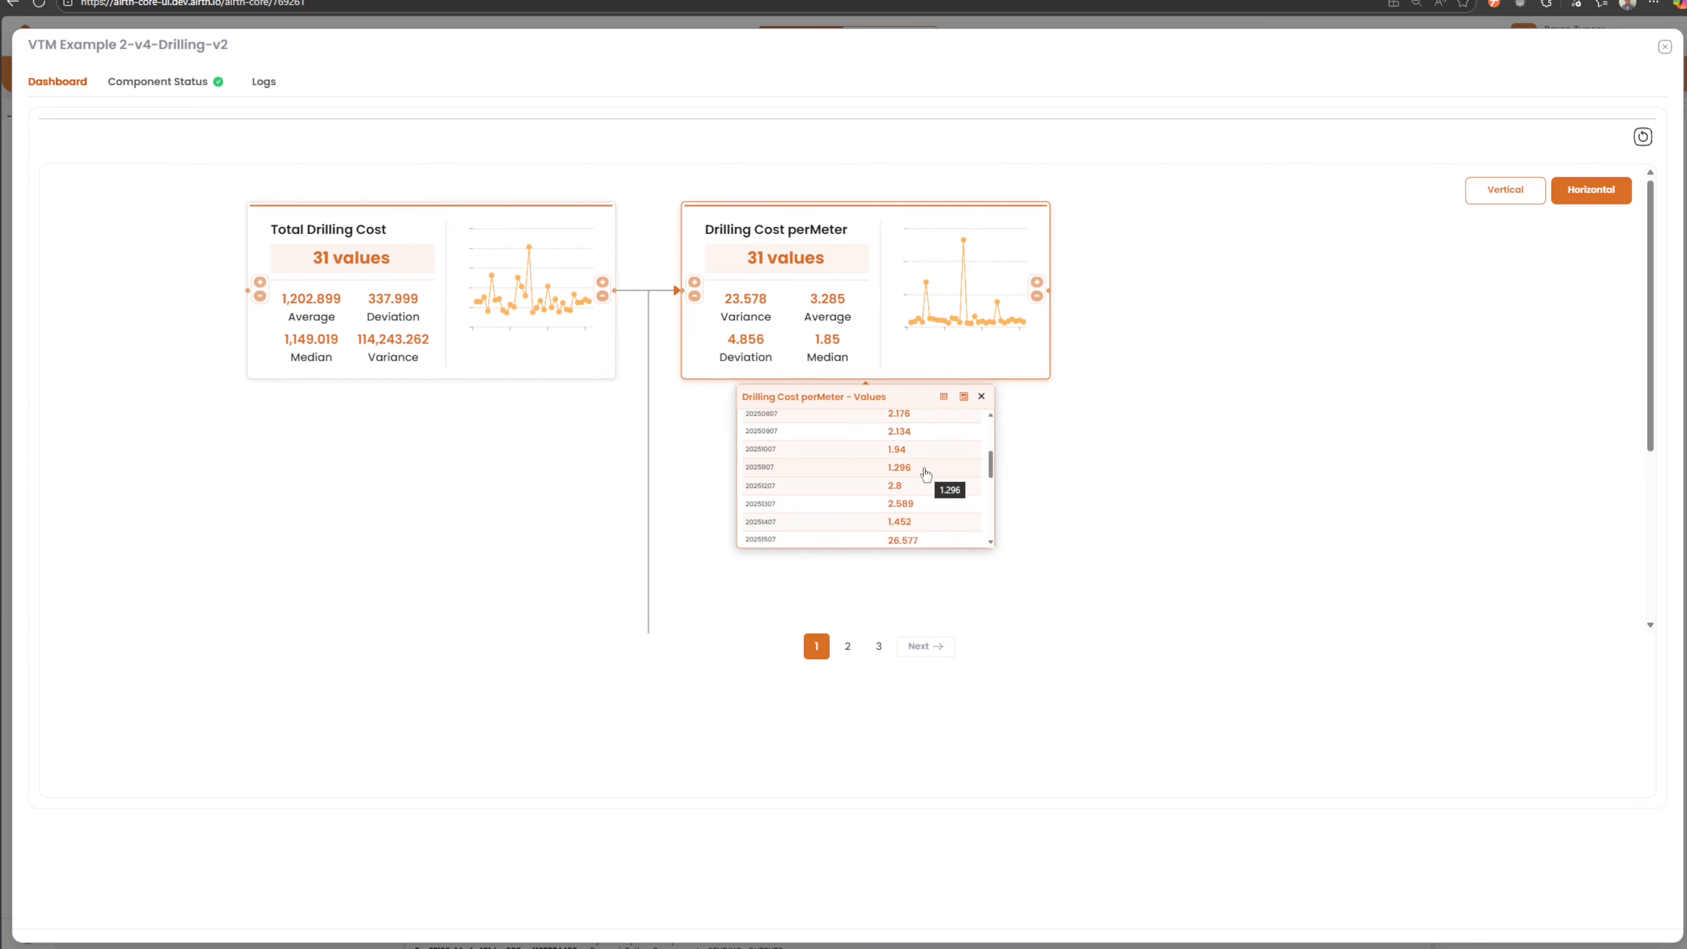
scroll(929, 477, down, 6)
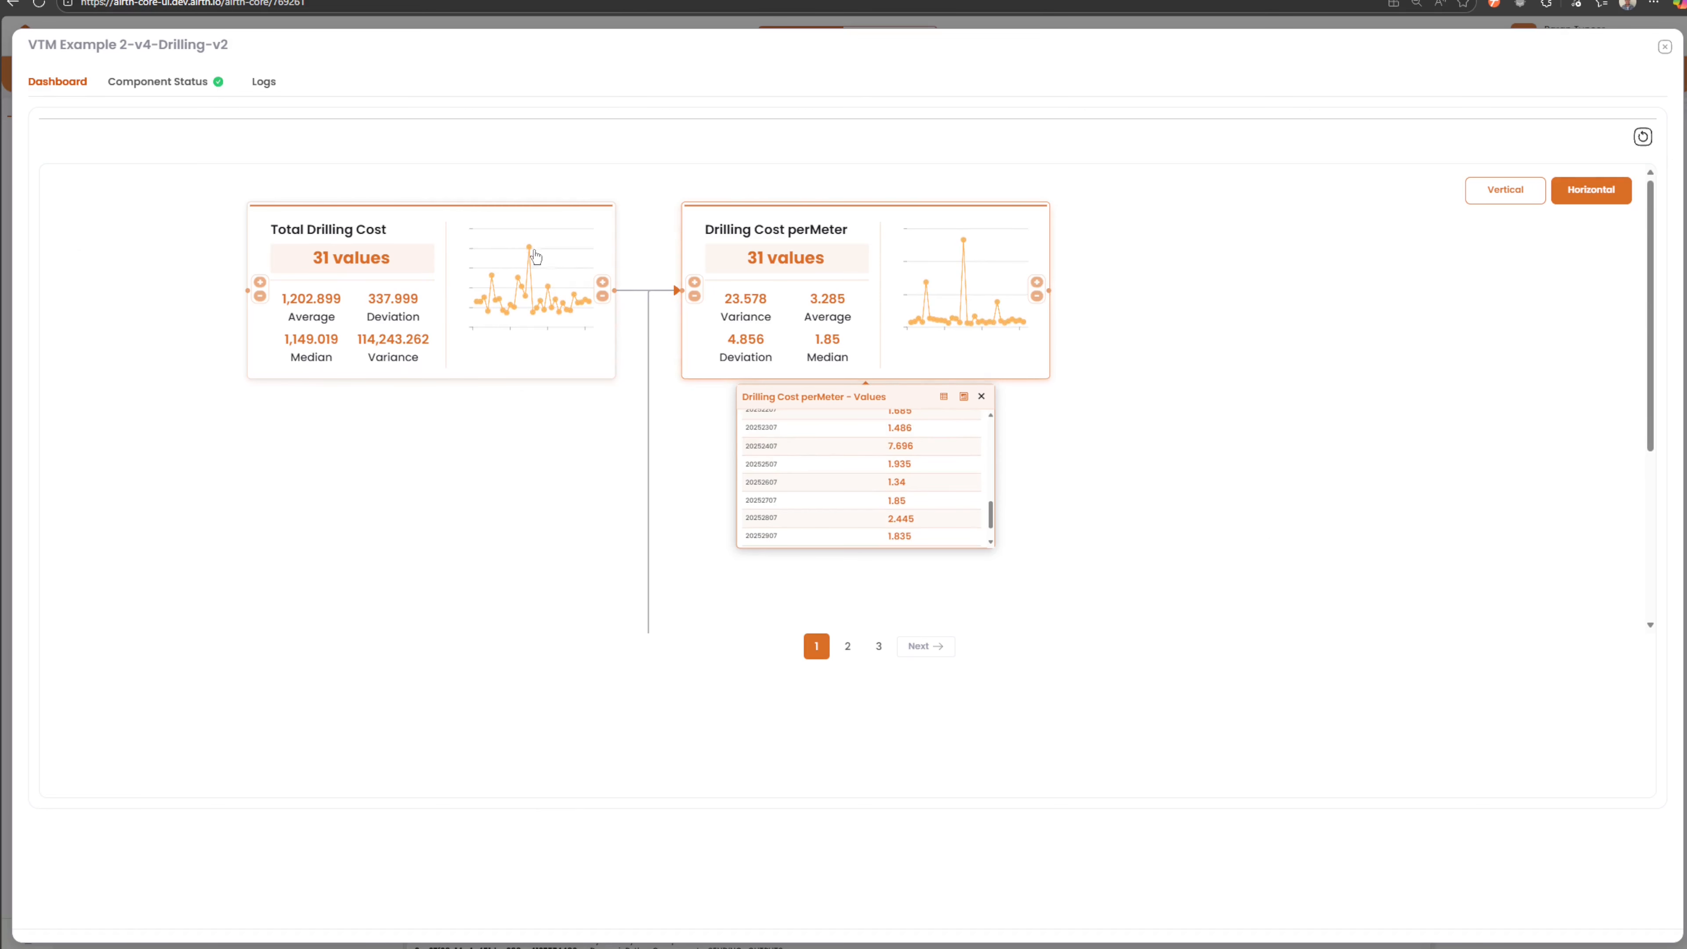
click(982, 396)
Examine the dashboard's Total Drilling Cost and Meters Drilled branches, including the Utilization, Working Time and Penetration Rate cards.
click(490, 240)
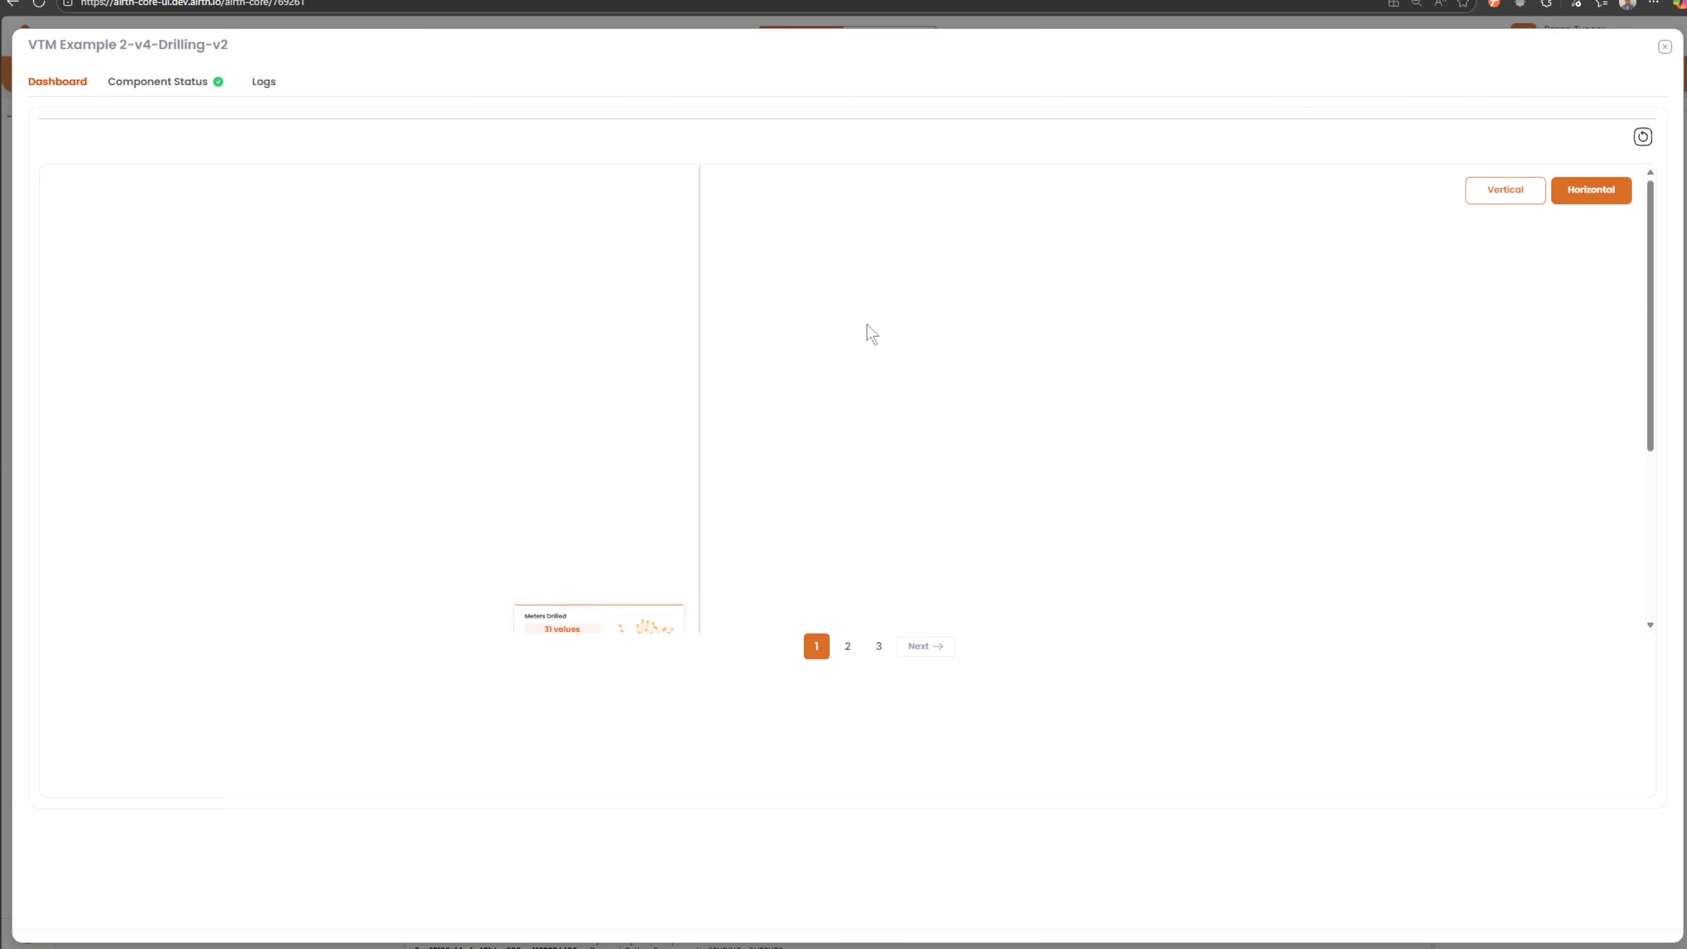
scroll(722, 415, up, 3)
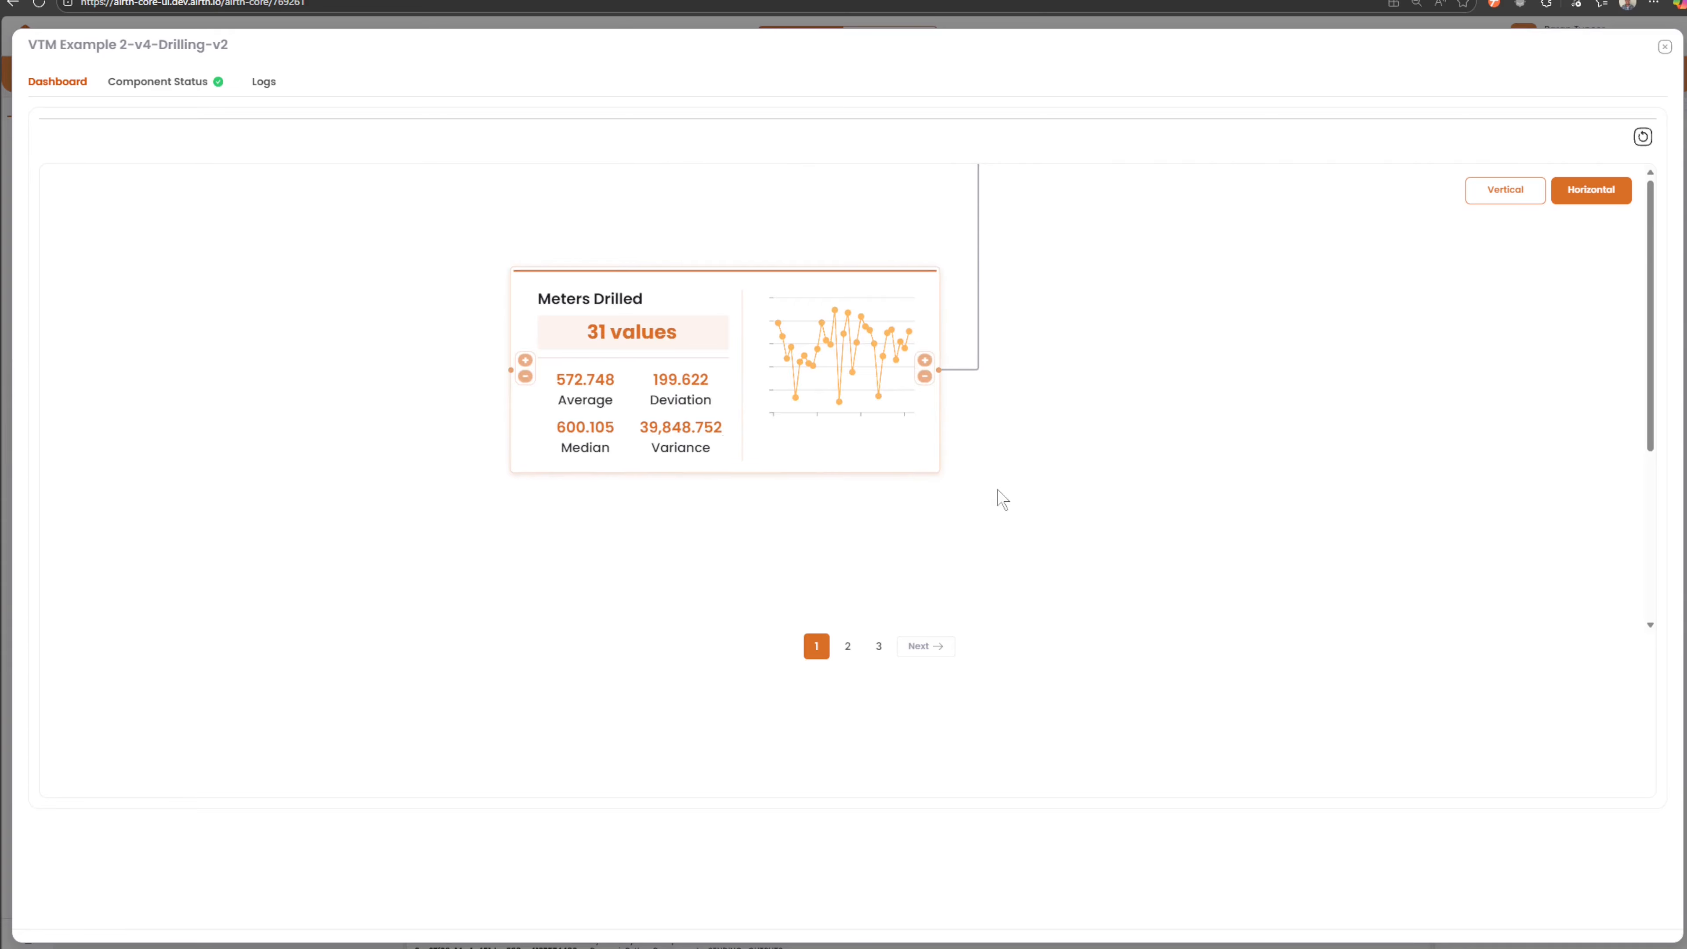
scroll(998, 492, down, 5)
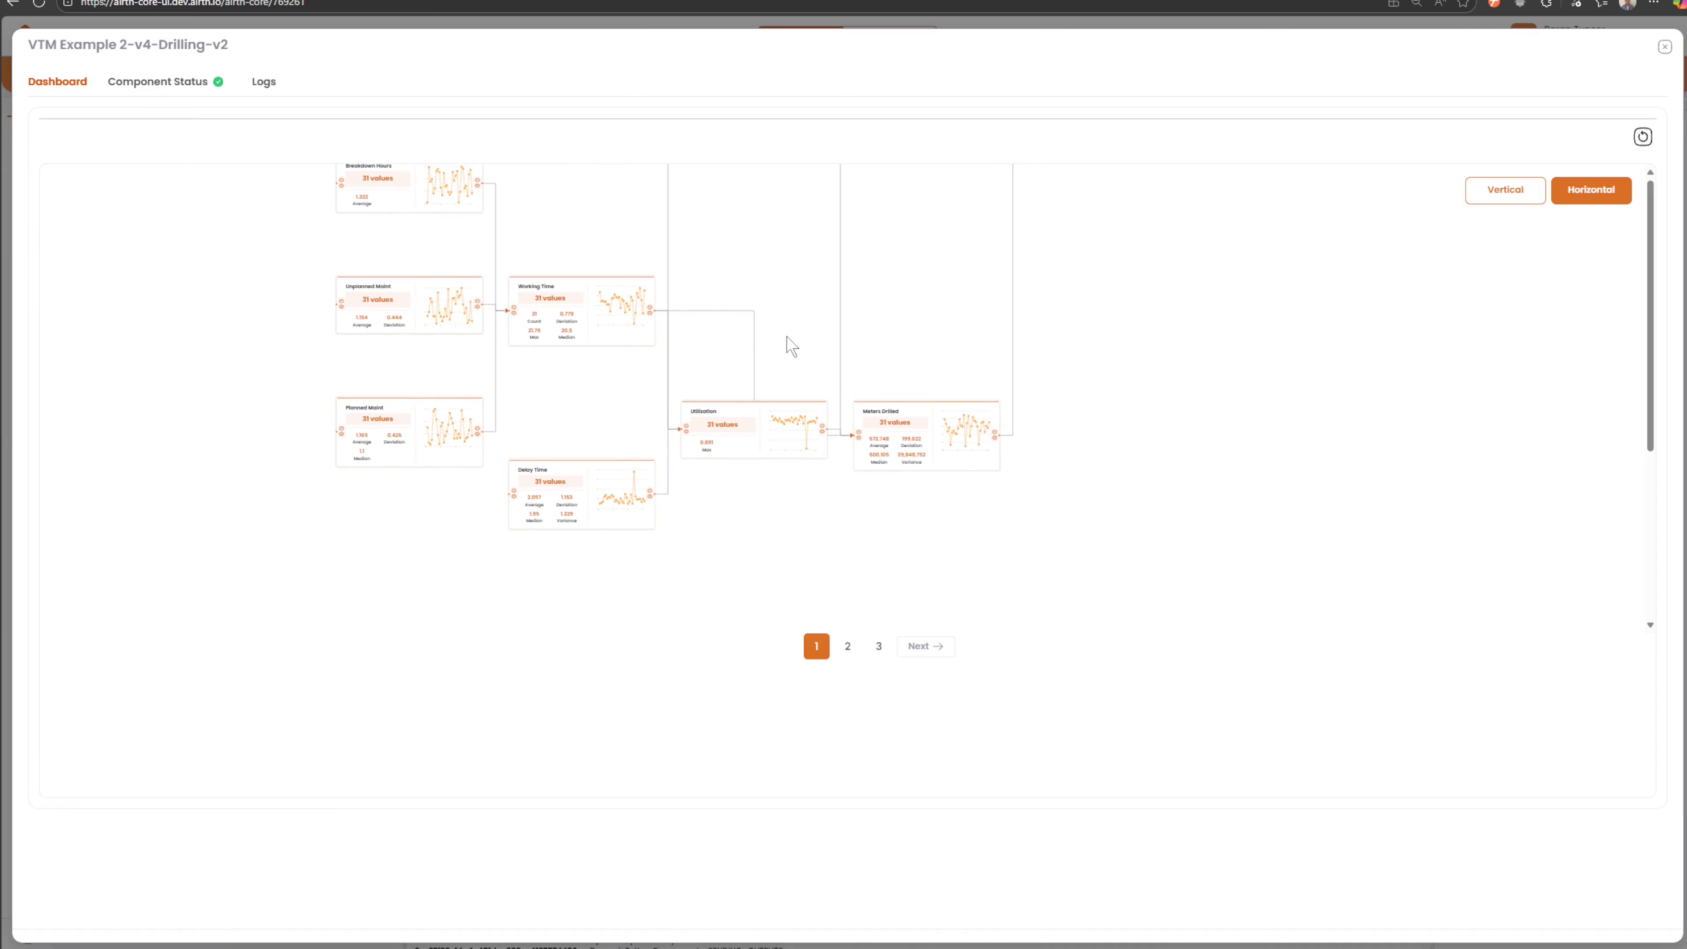
click(781, 519)
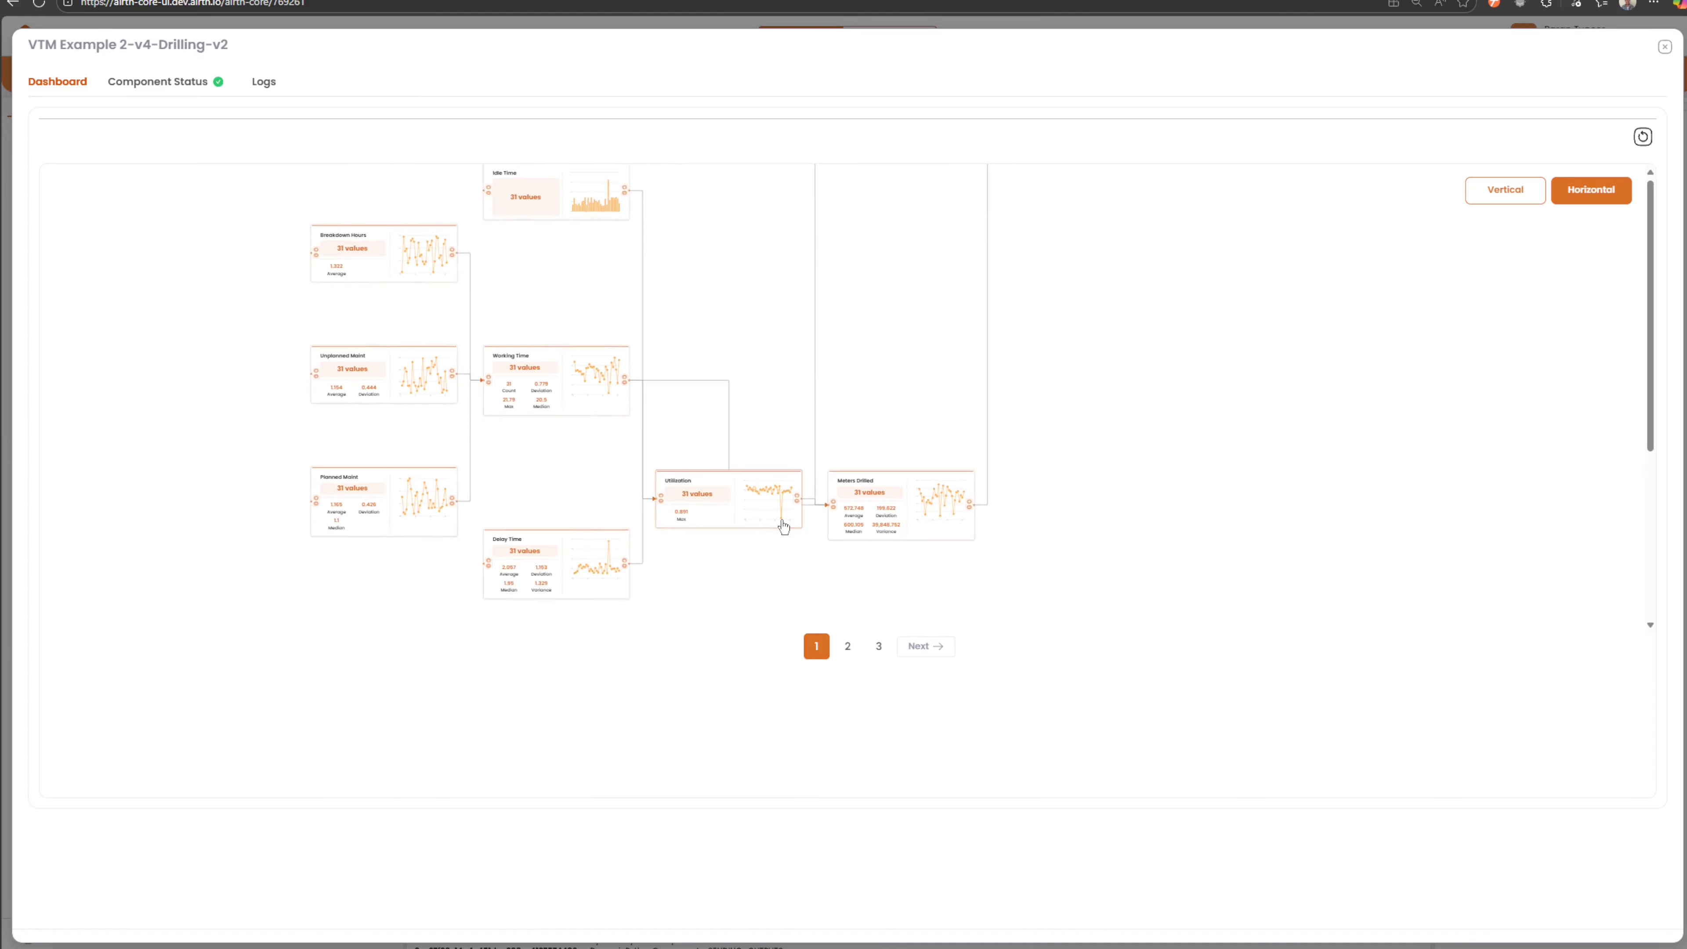
drag(772, 291, 777, 498)
click(772, 356)
drag(893, 312, 888, 564)
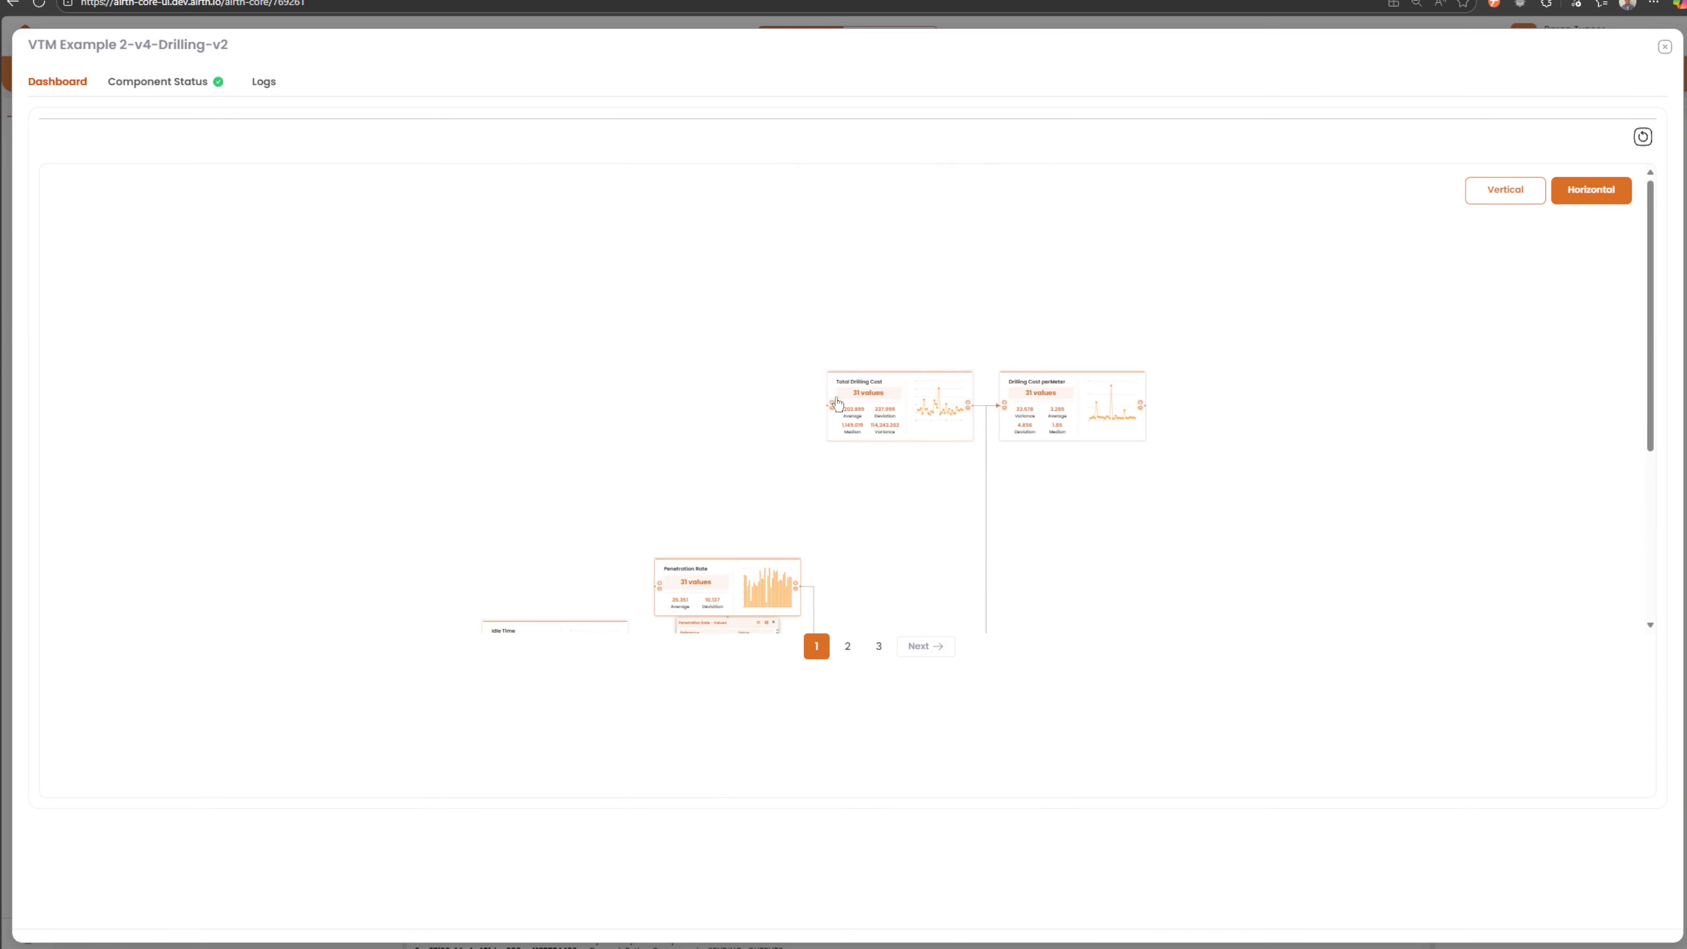
drag(828, 402, 871, 697)
drag(817, 585, 800, 331)
scroll(862, 569, up, 5)
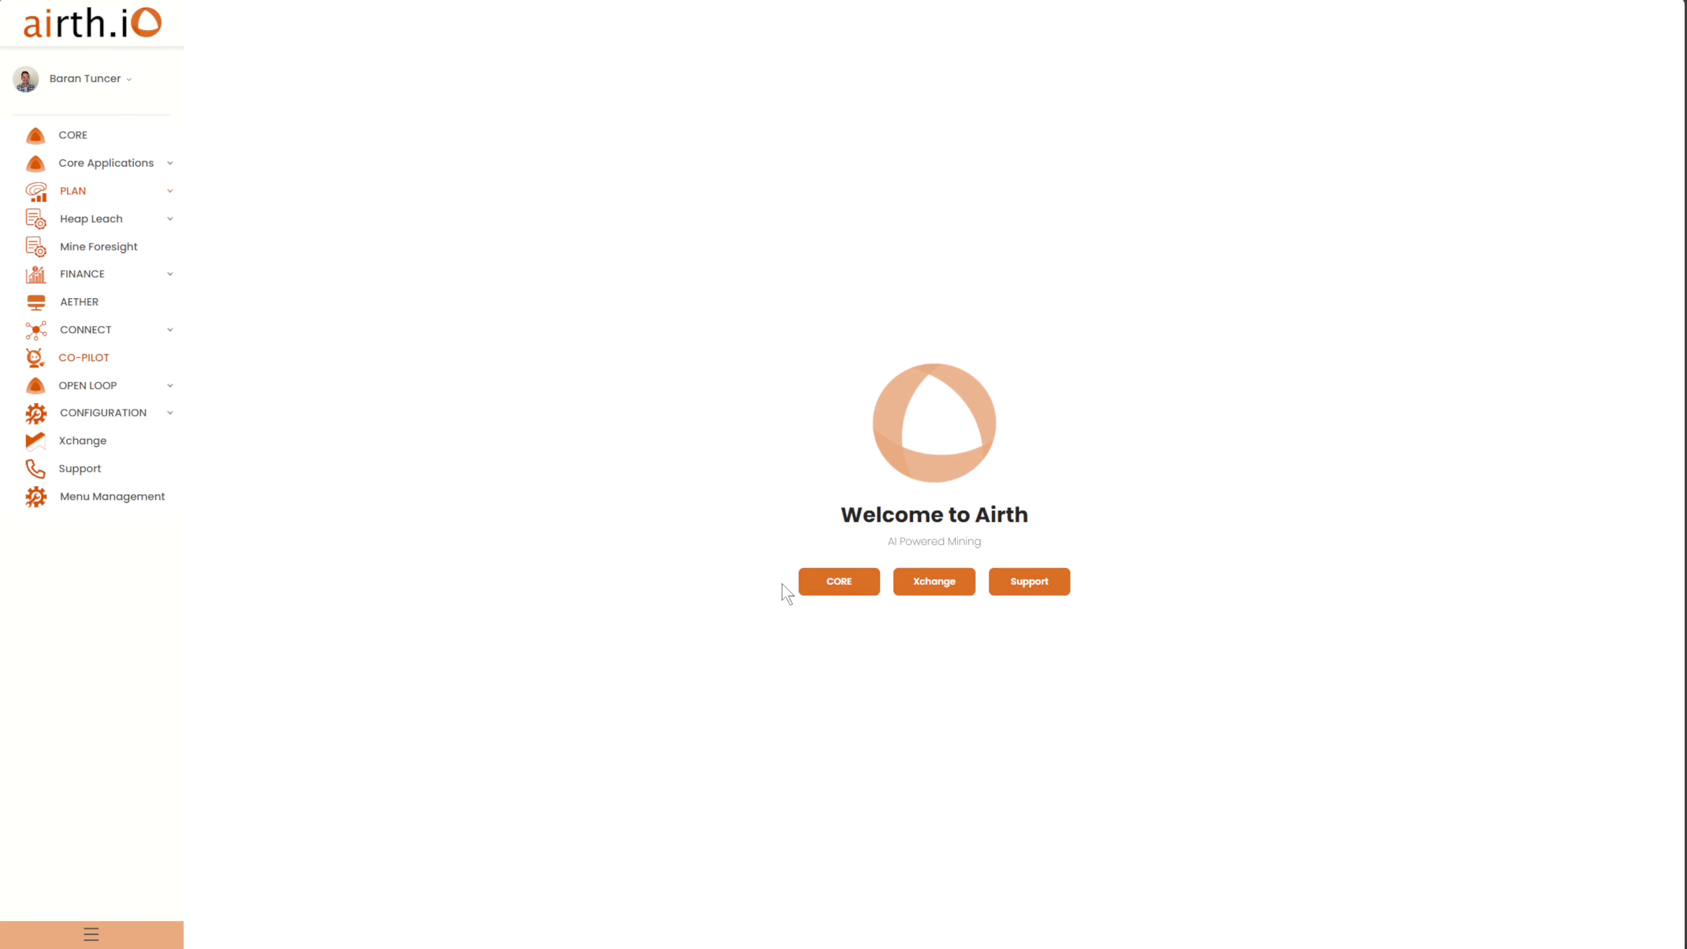
Open CORE from the Airth home page and create a UI flow named VTM - Drilling v1 in the My Flows folder.
click(148, 139)
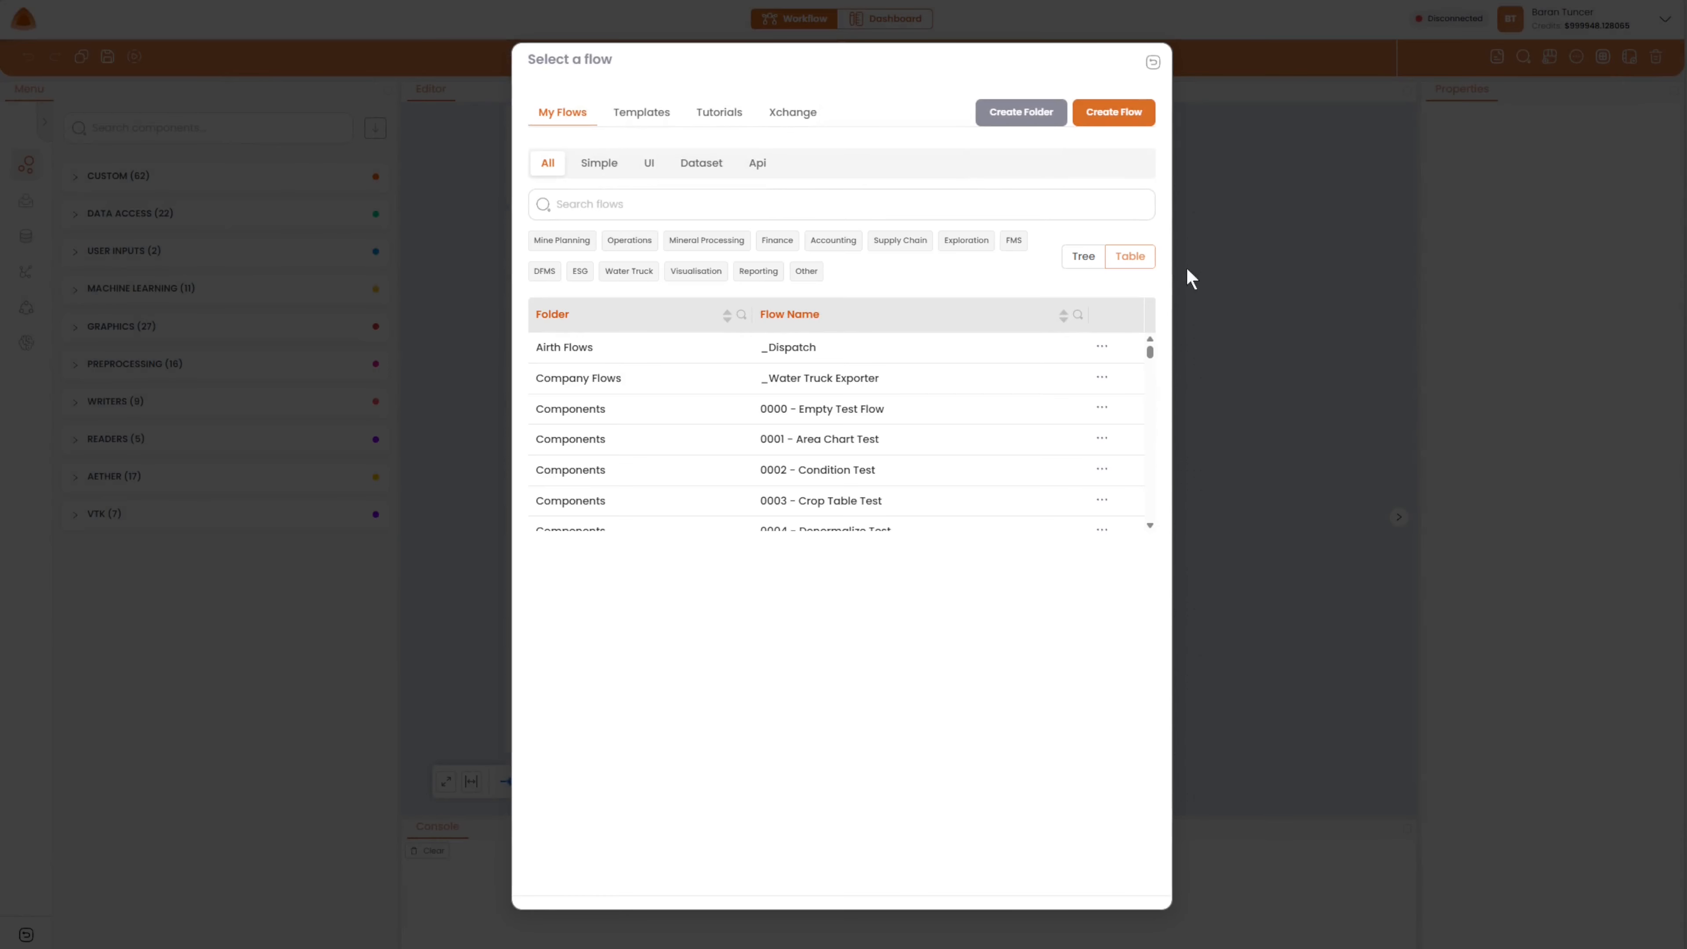
click(1114, 113)
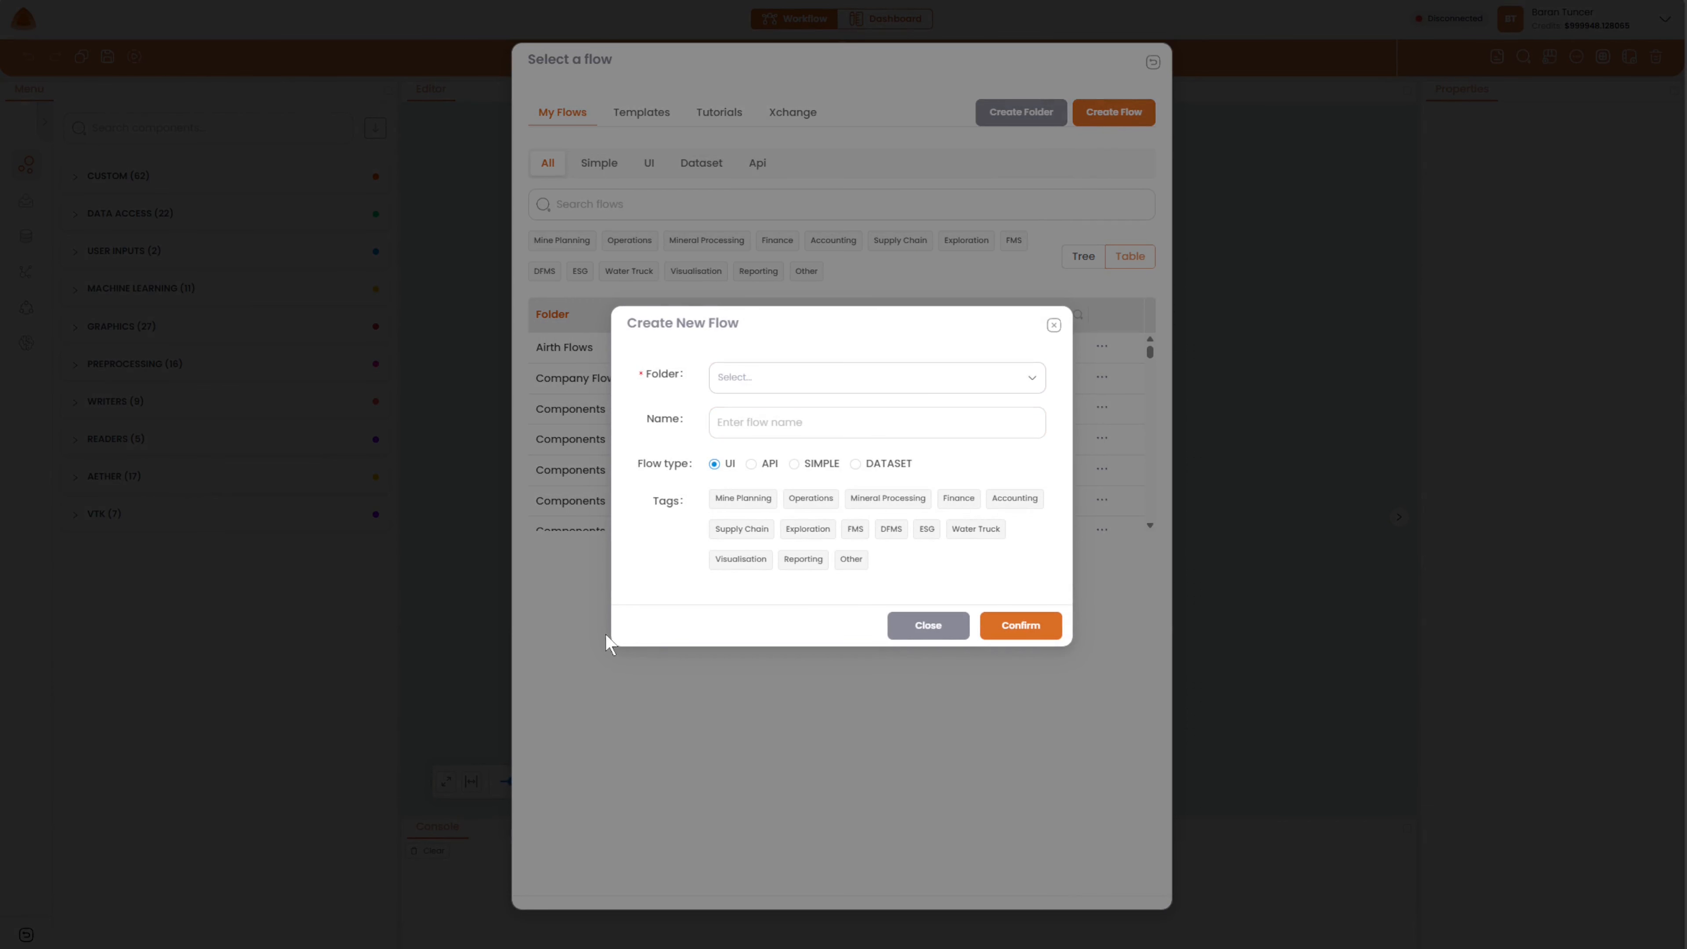
click(729, 379)
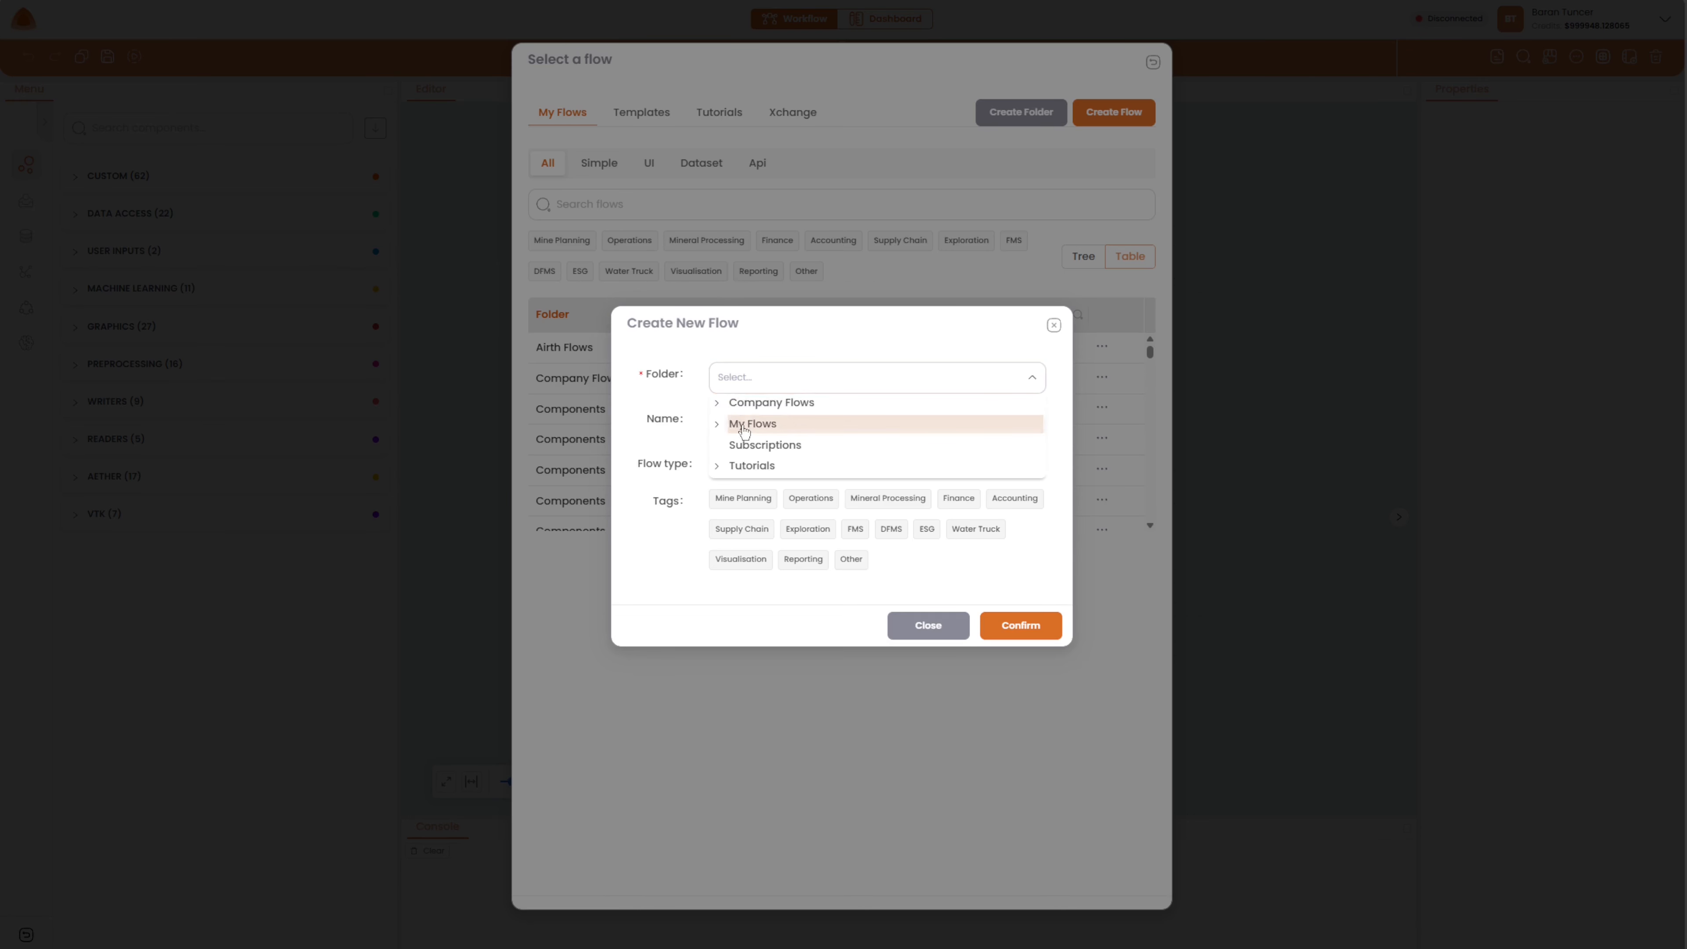
click(744, 425)
click(762, 423)
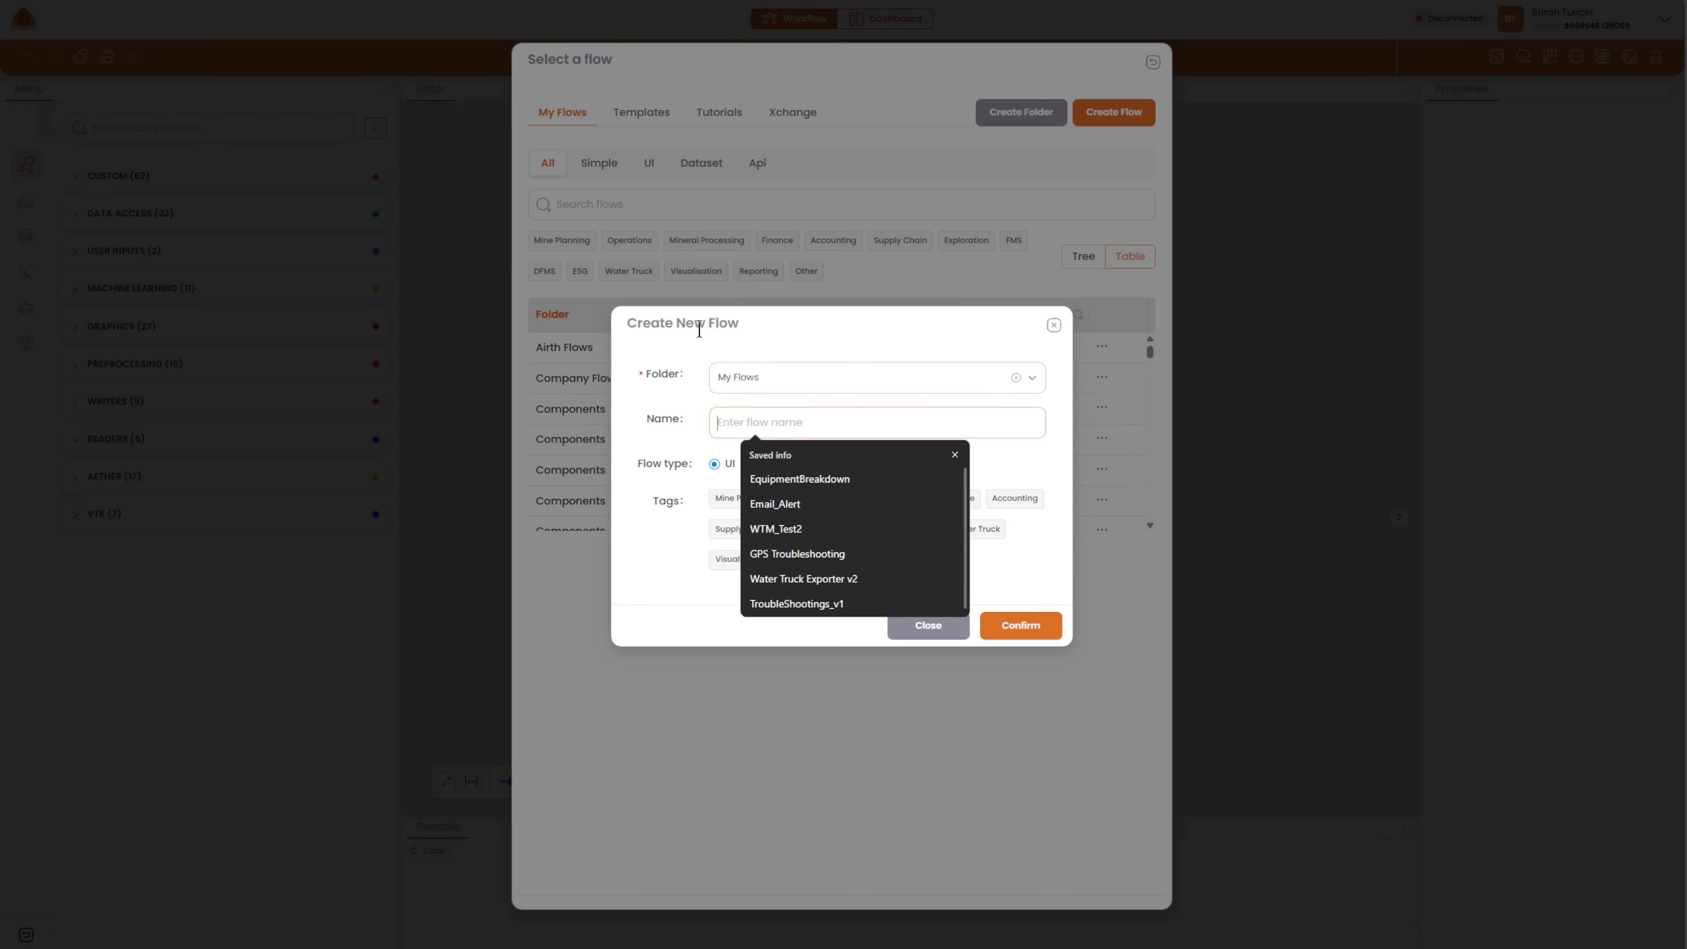
text(VTM - Drilling v1)
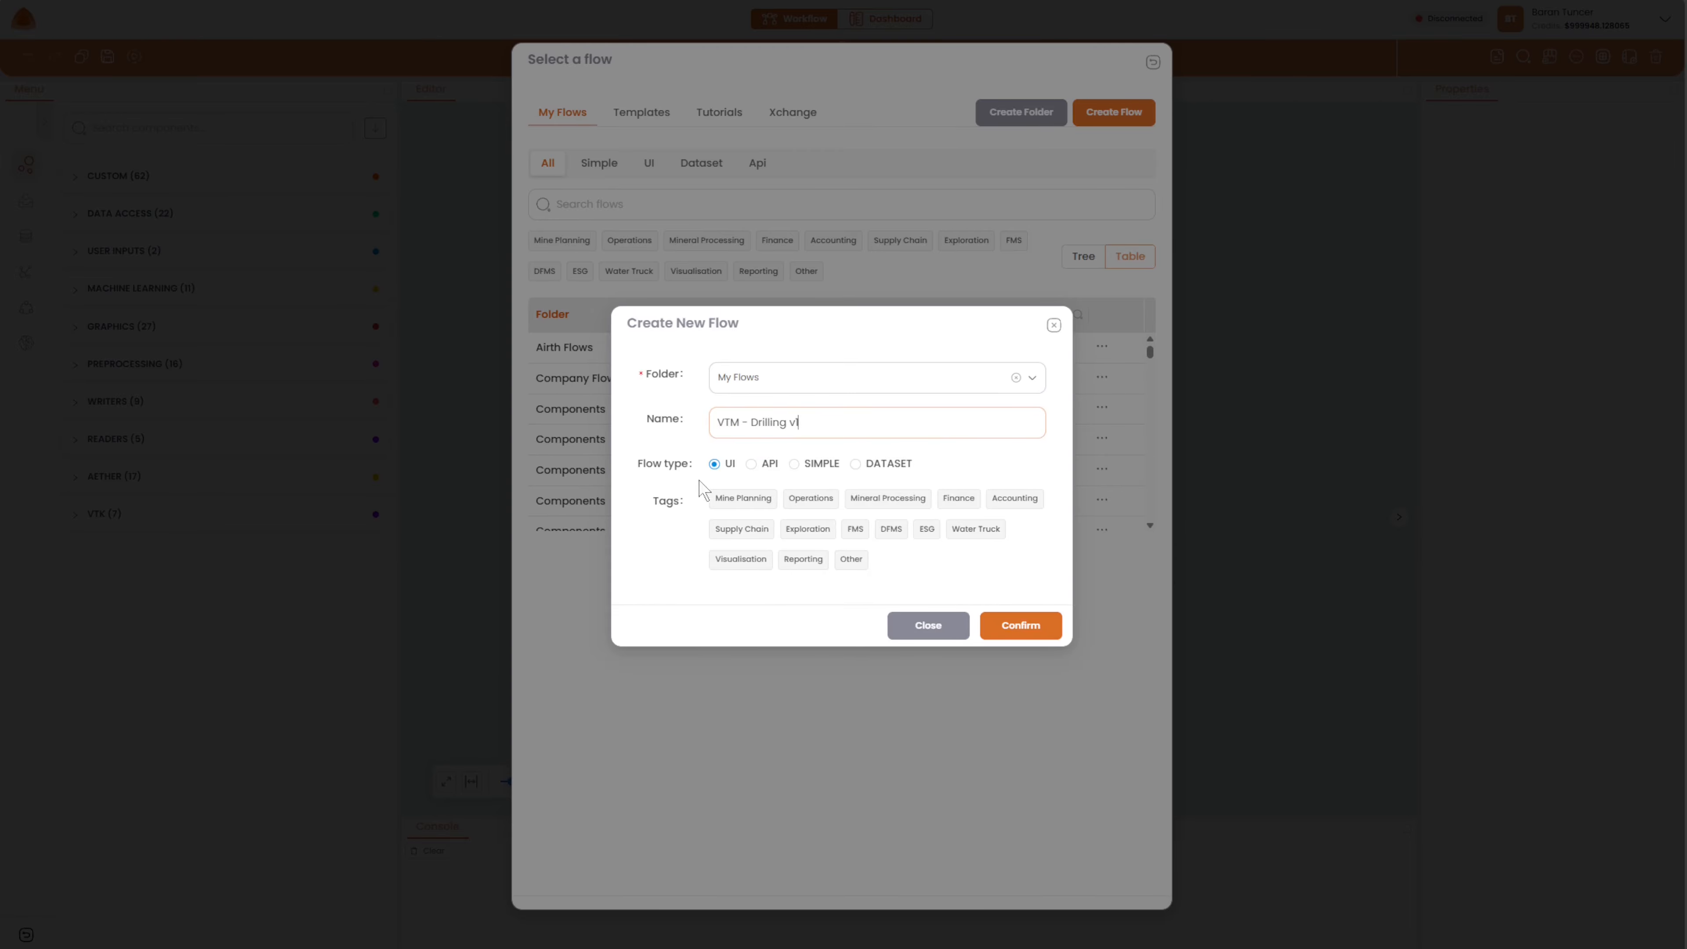
click(1055, 633)
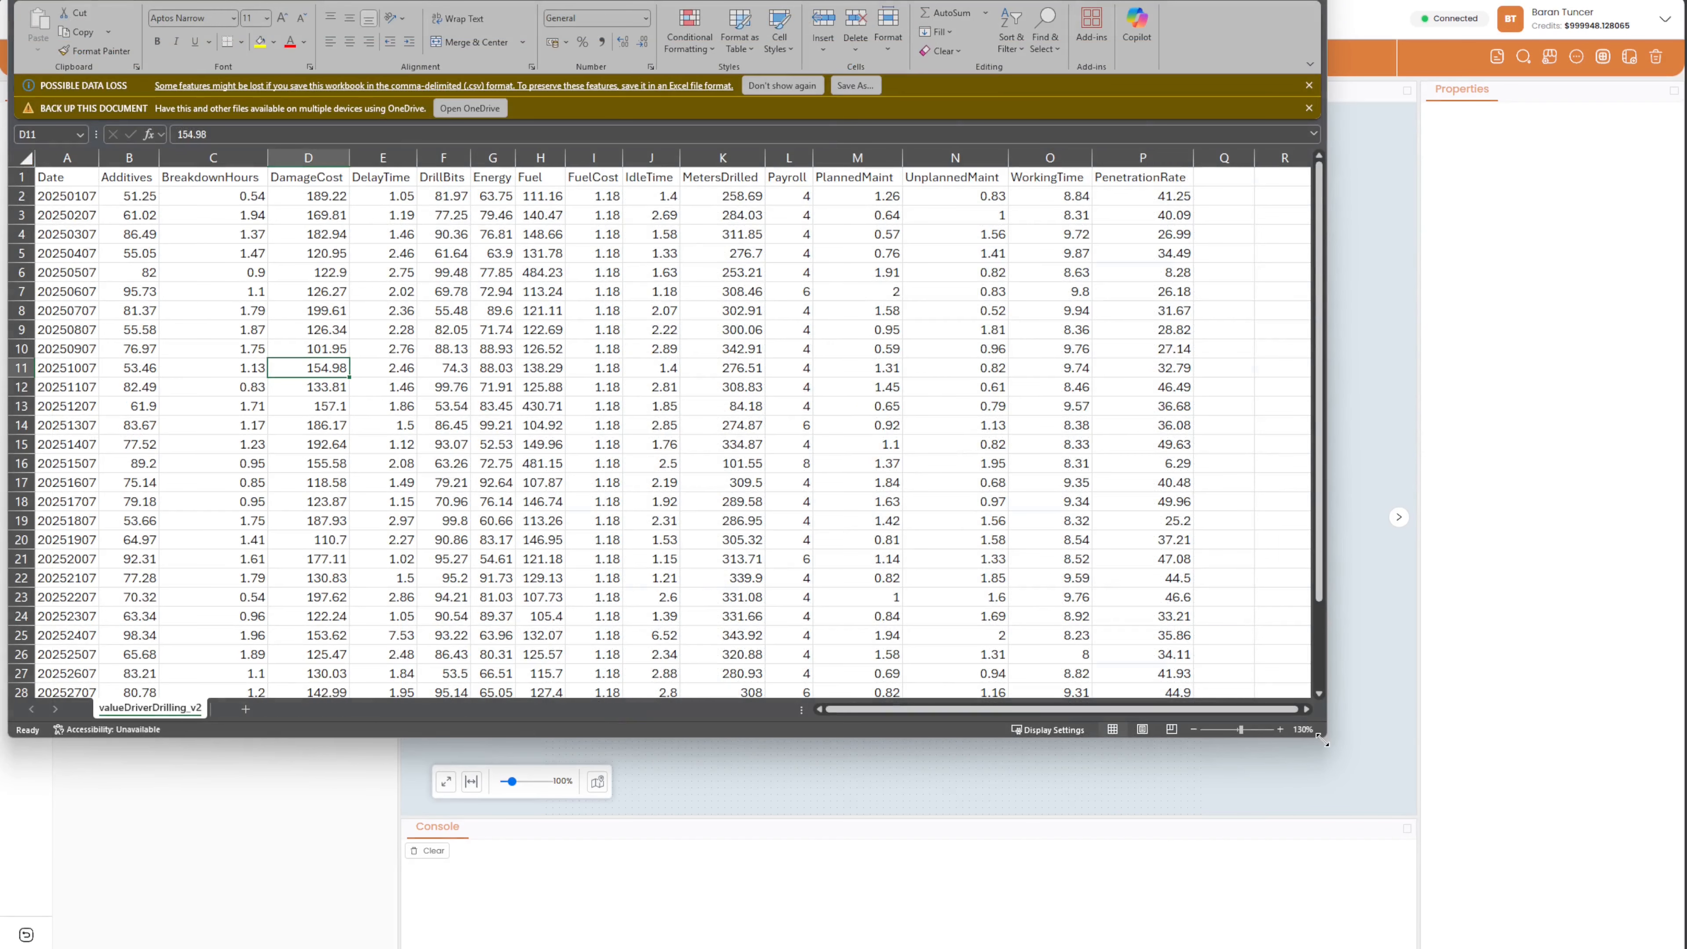
Enlarge the Excel window with the valueDriverDrilling_v2 data and go through the column headers from Additives to Fuel.
drag(1324, 743, 1521, 873)
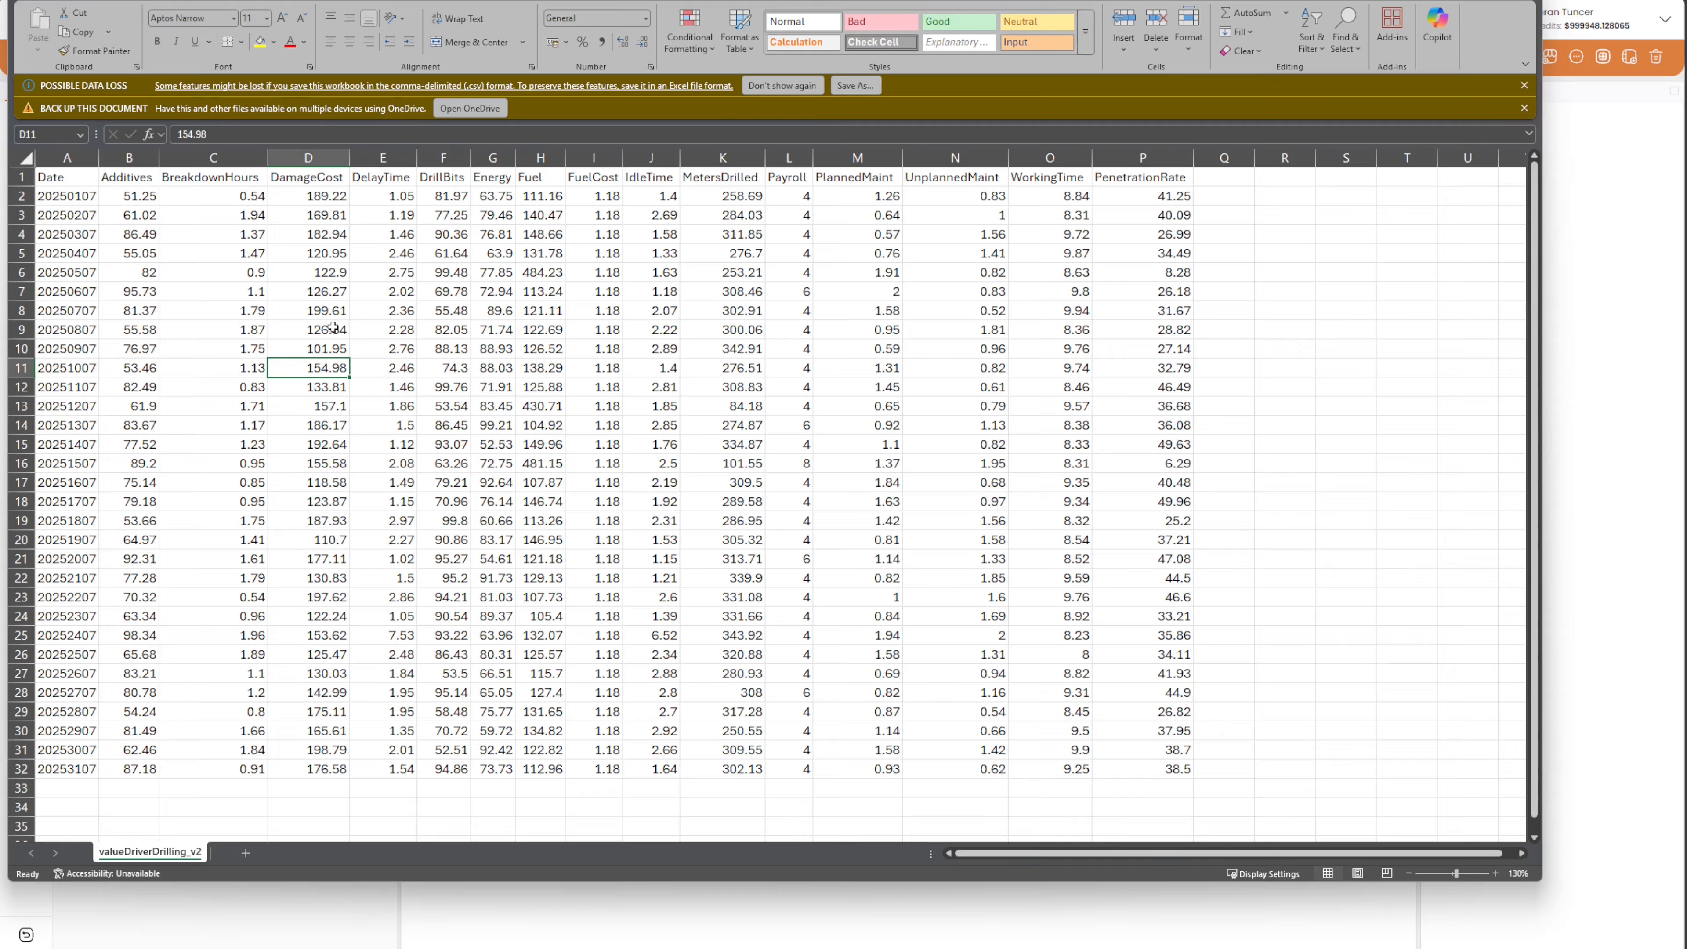
click(128, 180)
click(199, 178)
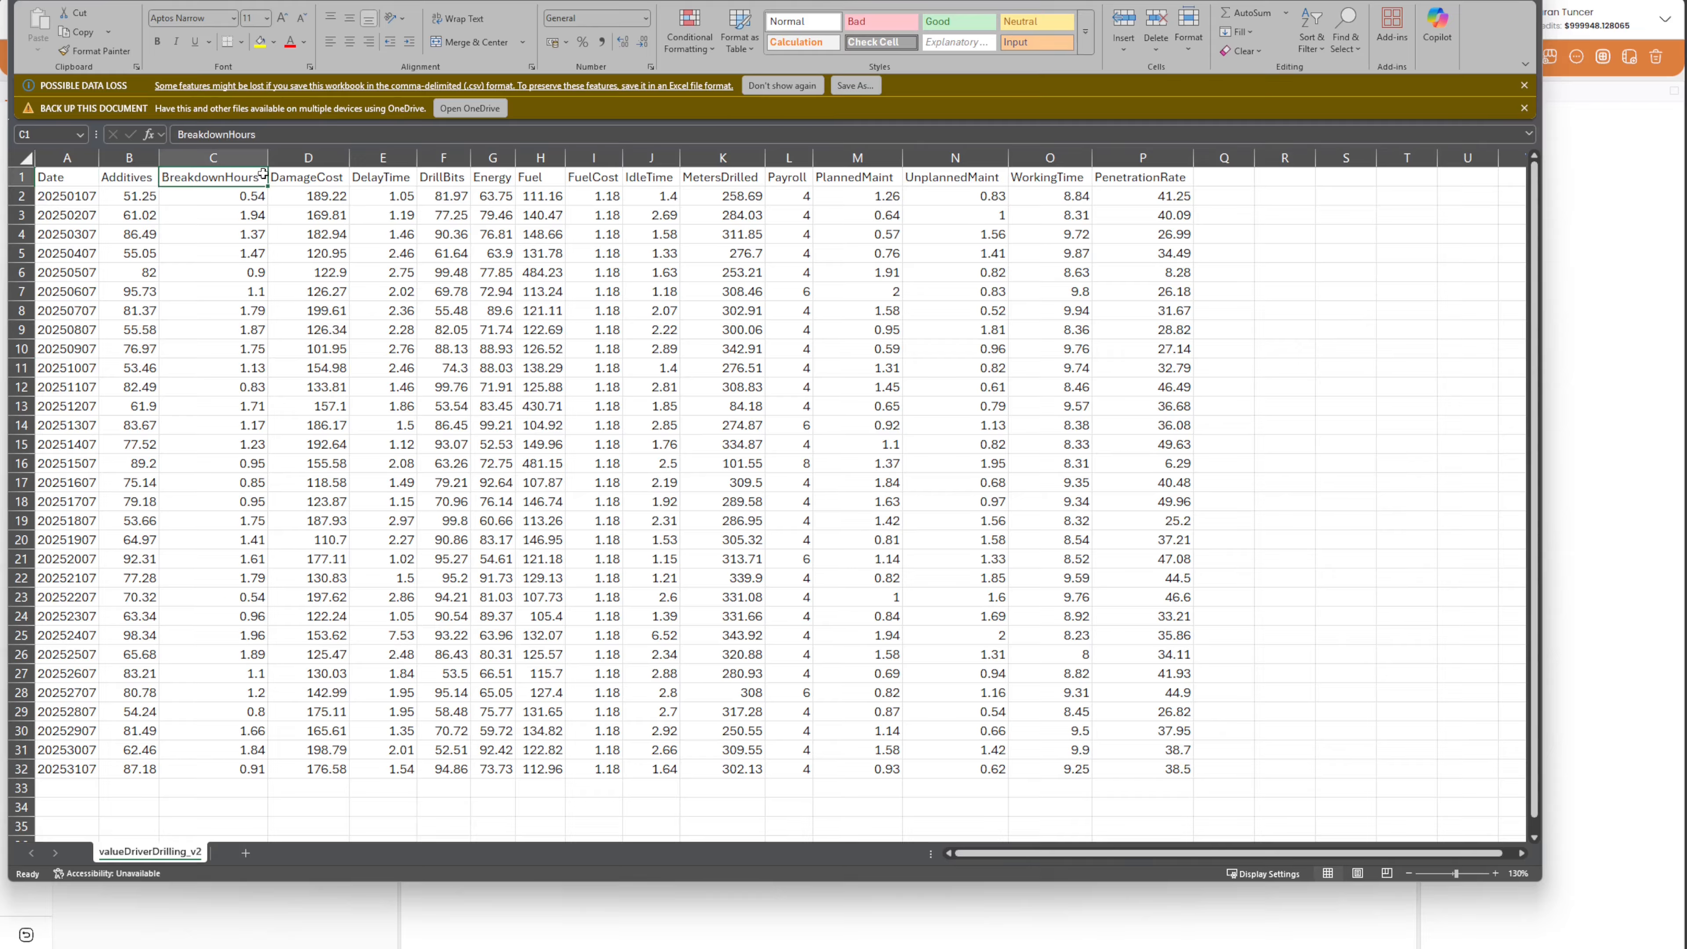
click(302, 177)
click(373, 177)
click(448, 178)
click(493, 178)
click(548, 178)
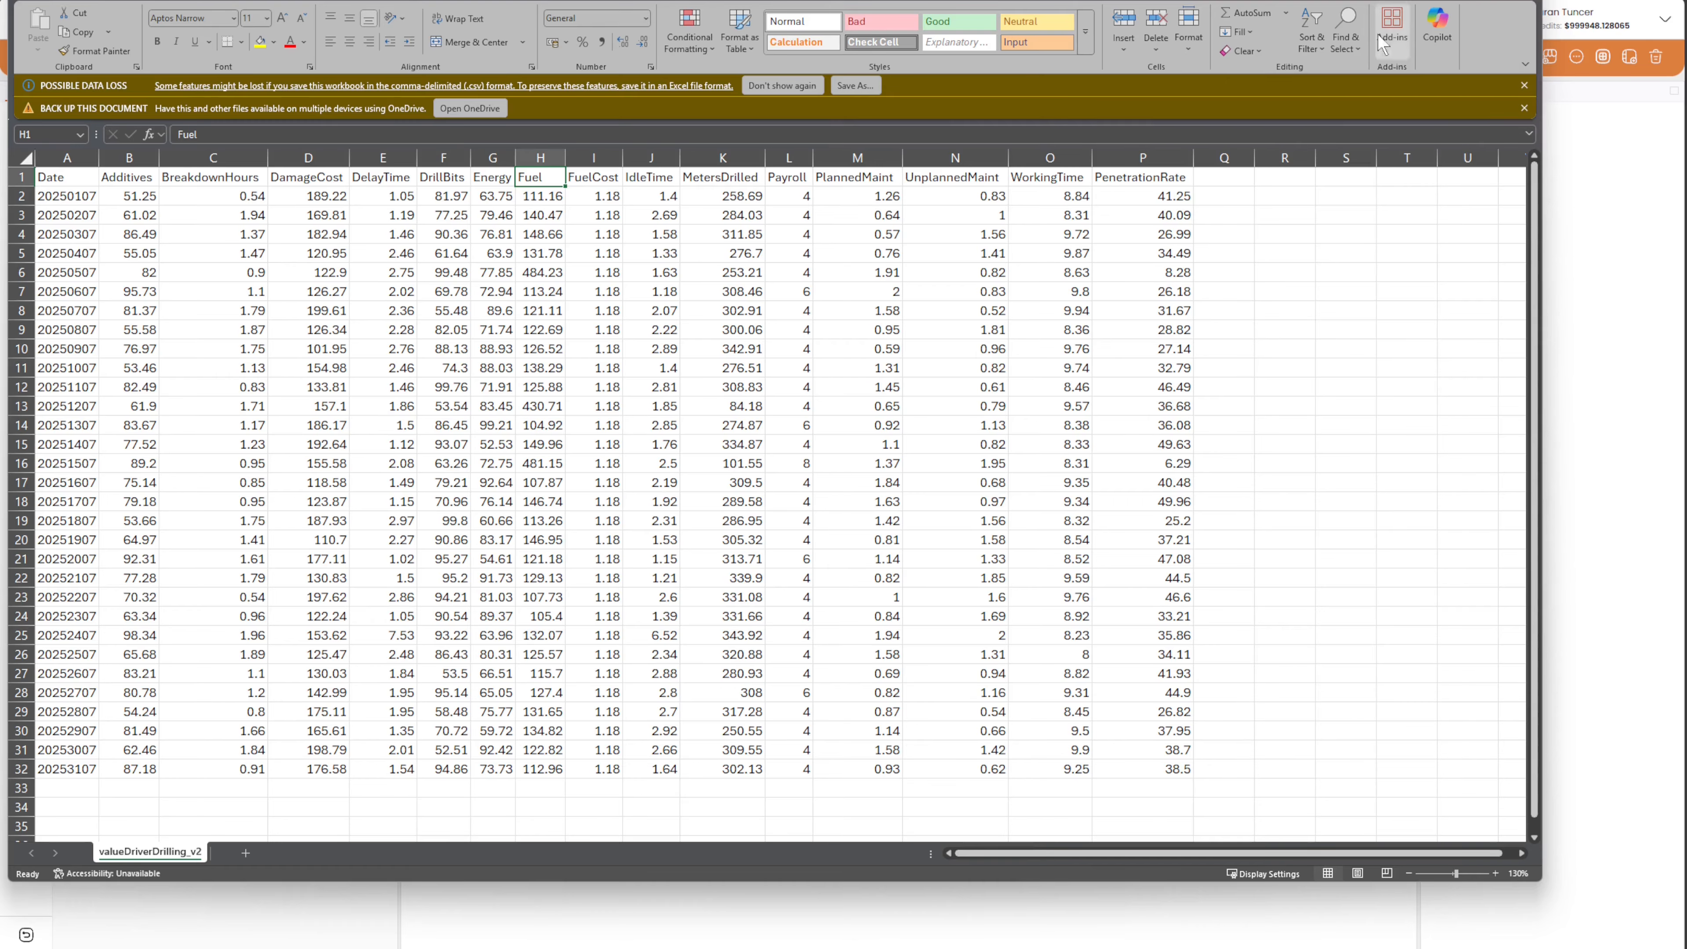
Minimize the Excel window and start a new static dataset of type CSV for the flow.
key(super+Down)
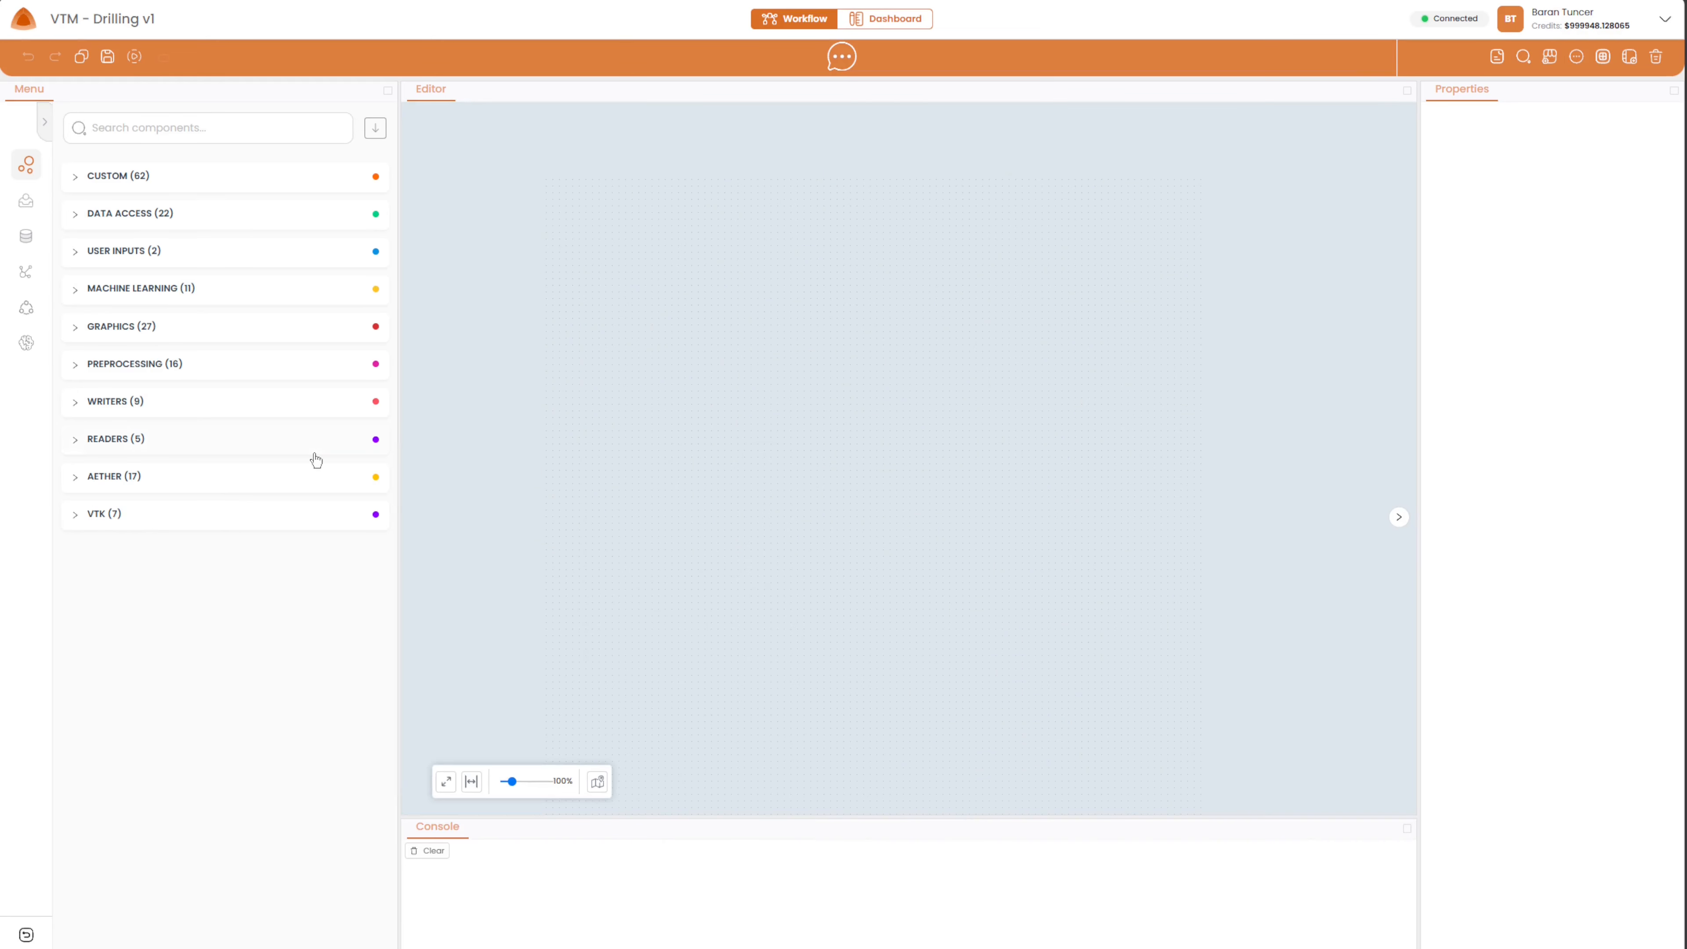
click(26, 236)
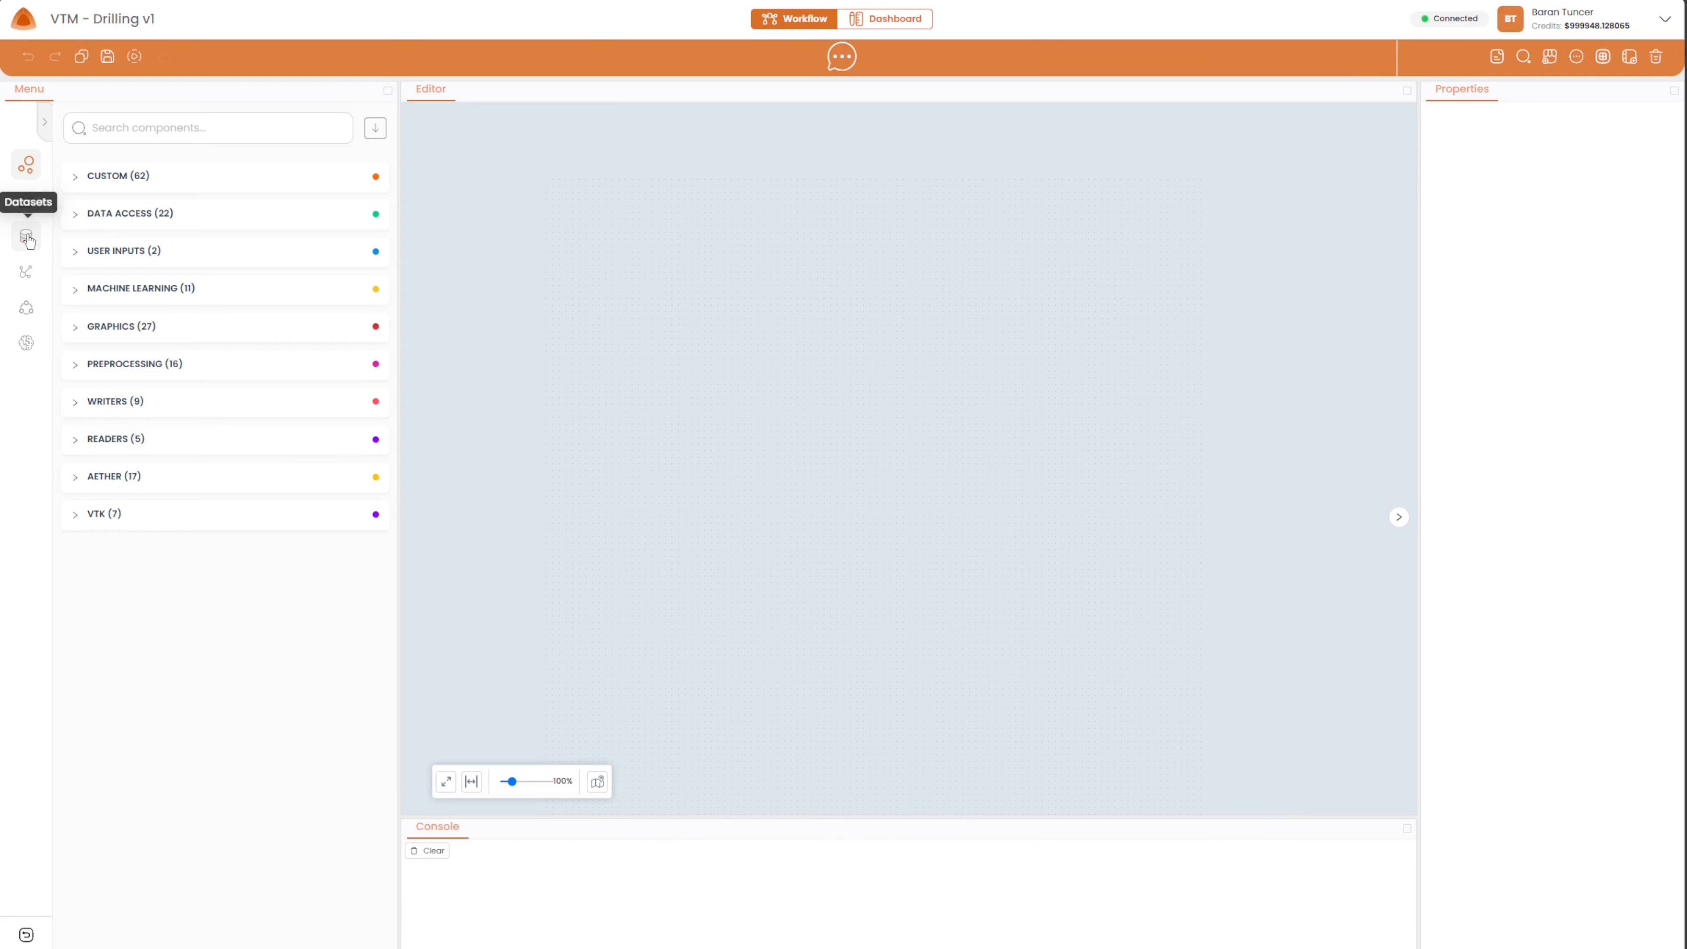
click(378, 128)
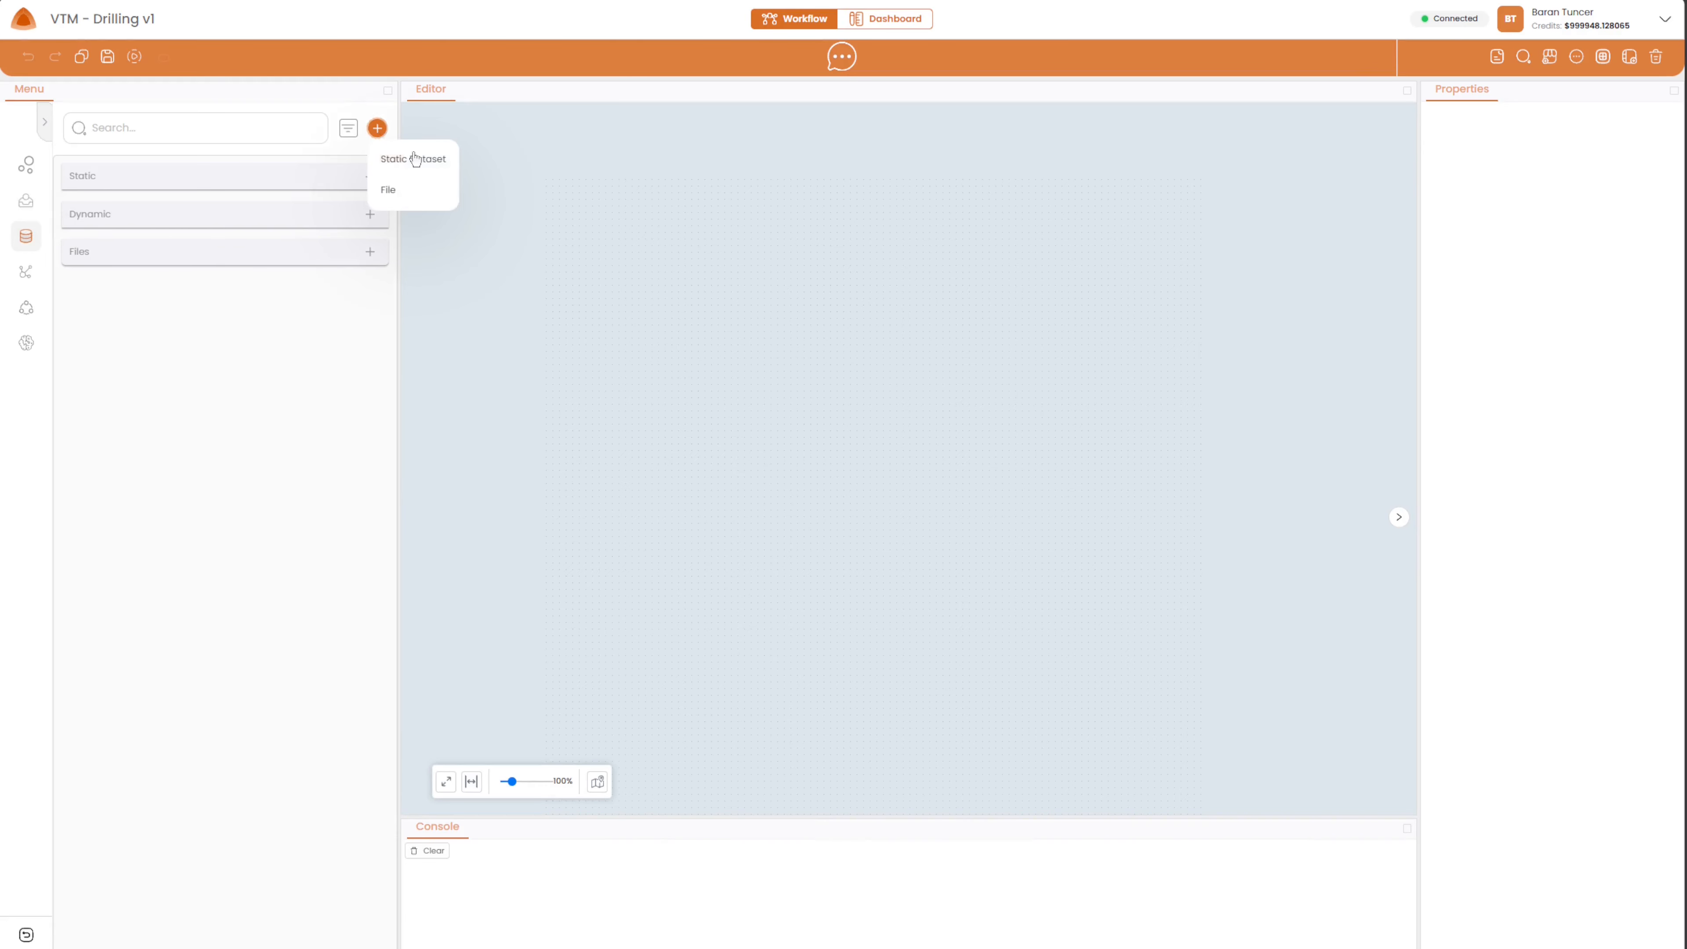
click(415, 158)
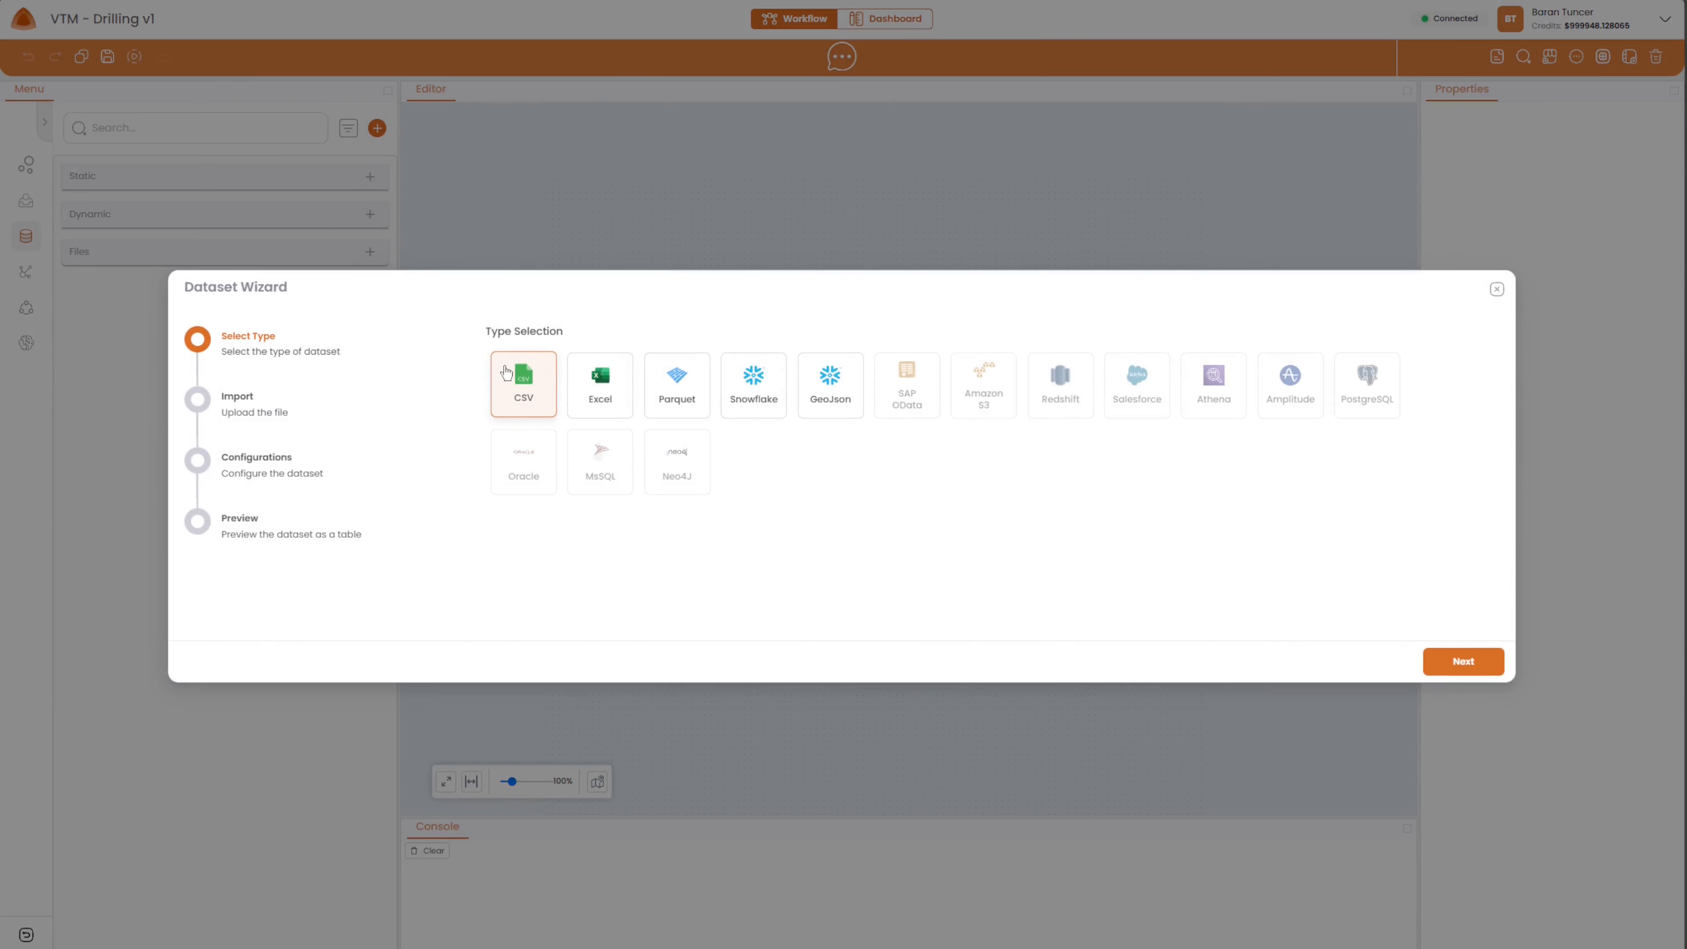
click(1462, 661)
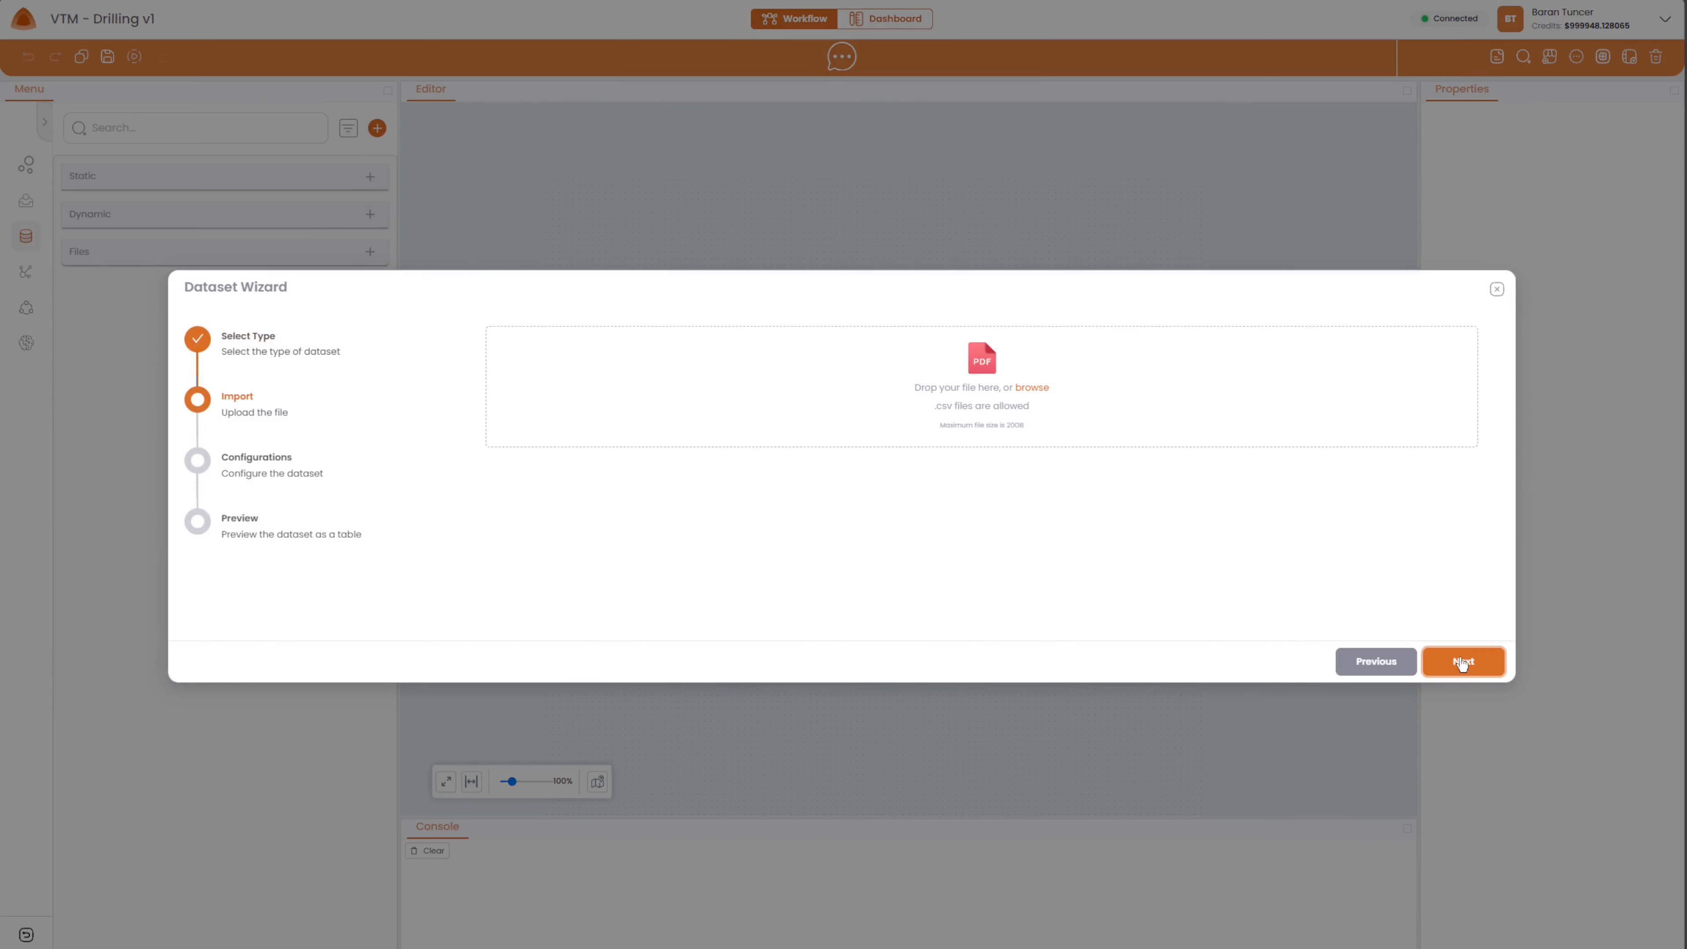
Import valueDriverDrilling_Demo.csv and create the dataset with the first row as header, a comma separator and a sample size of 100.
click(1063, 369)
click(479, 118)
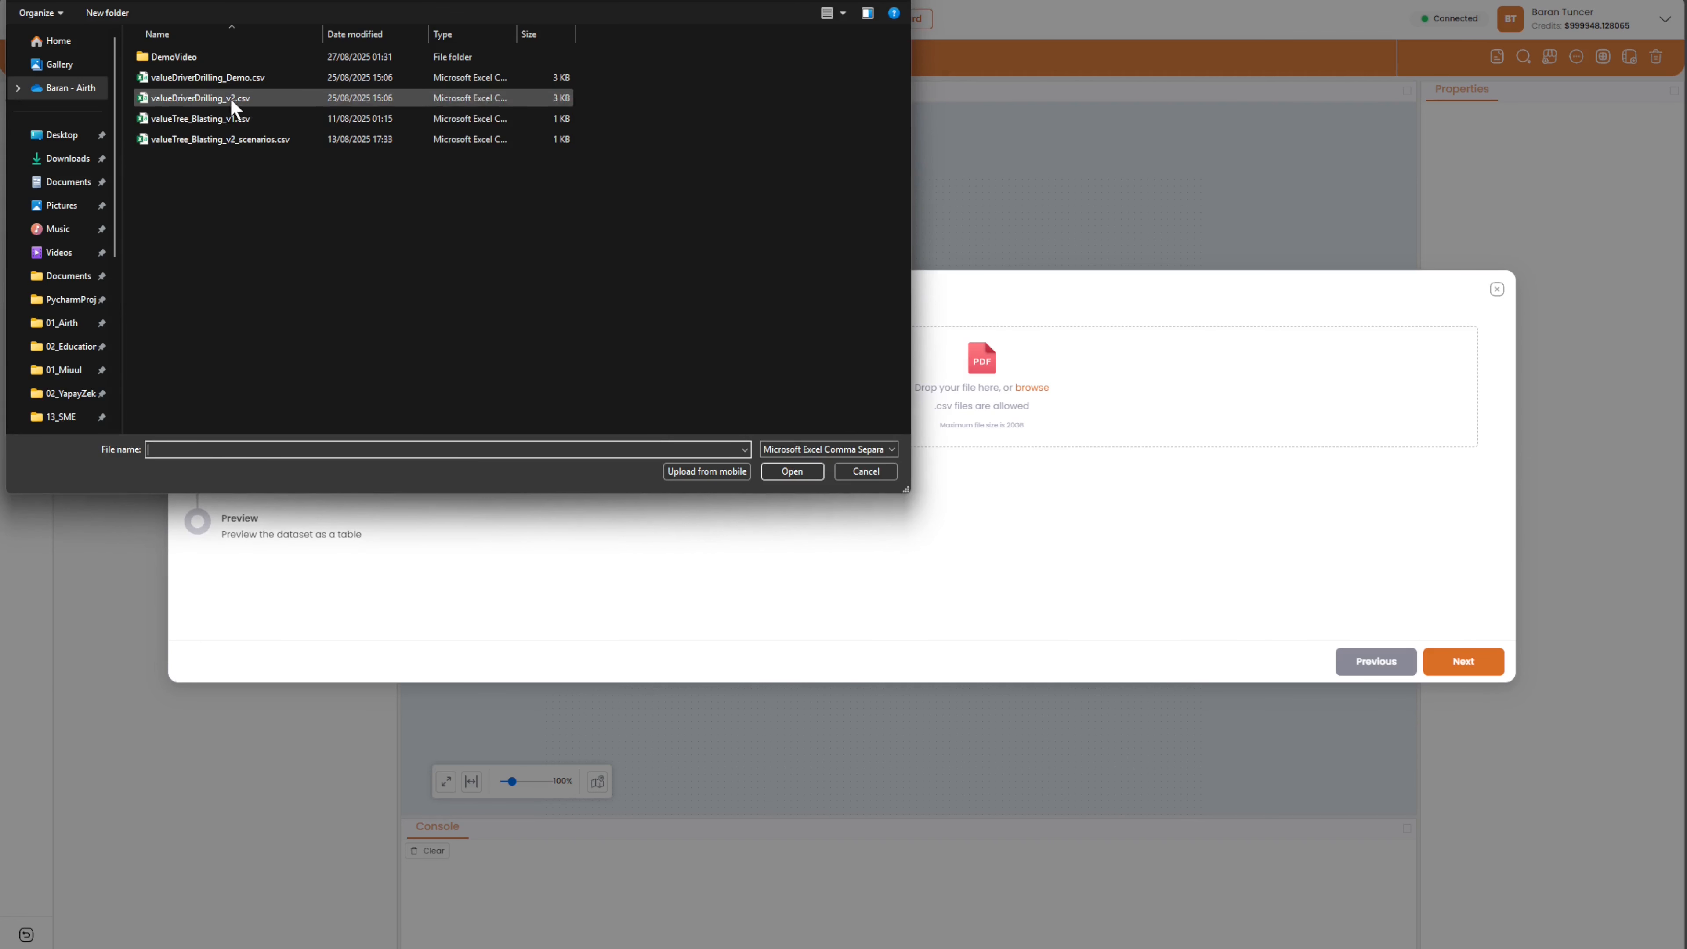
click(193, 80)
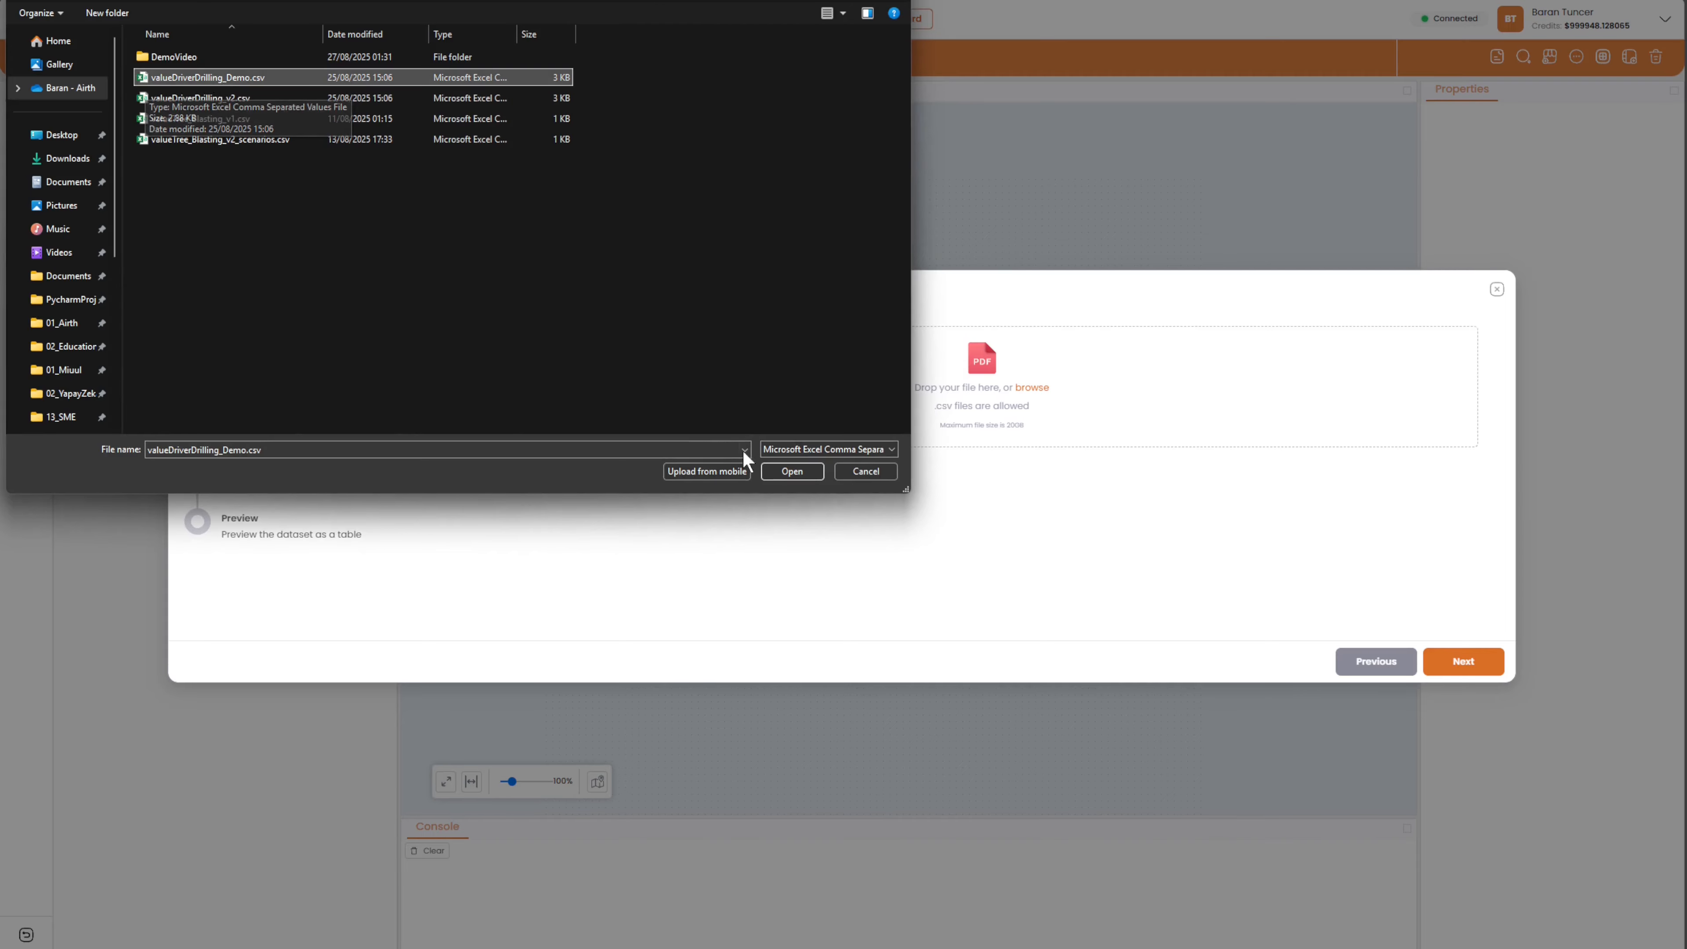
click(783, 474)
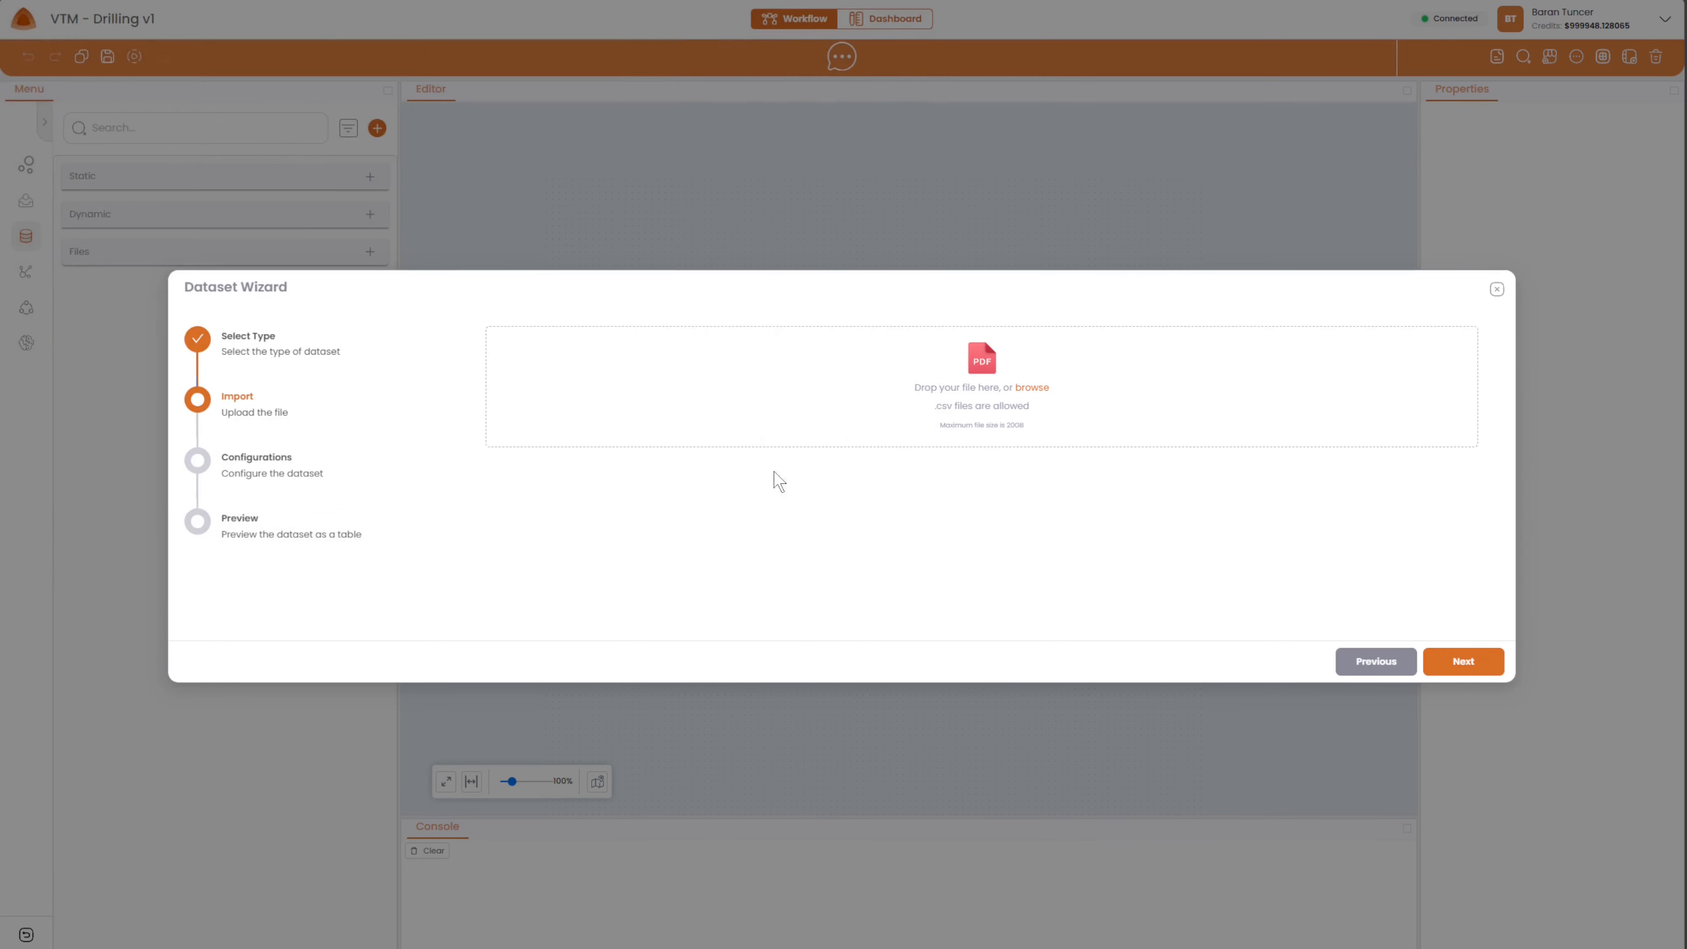
click(1488, 663)
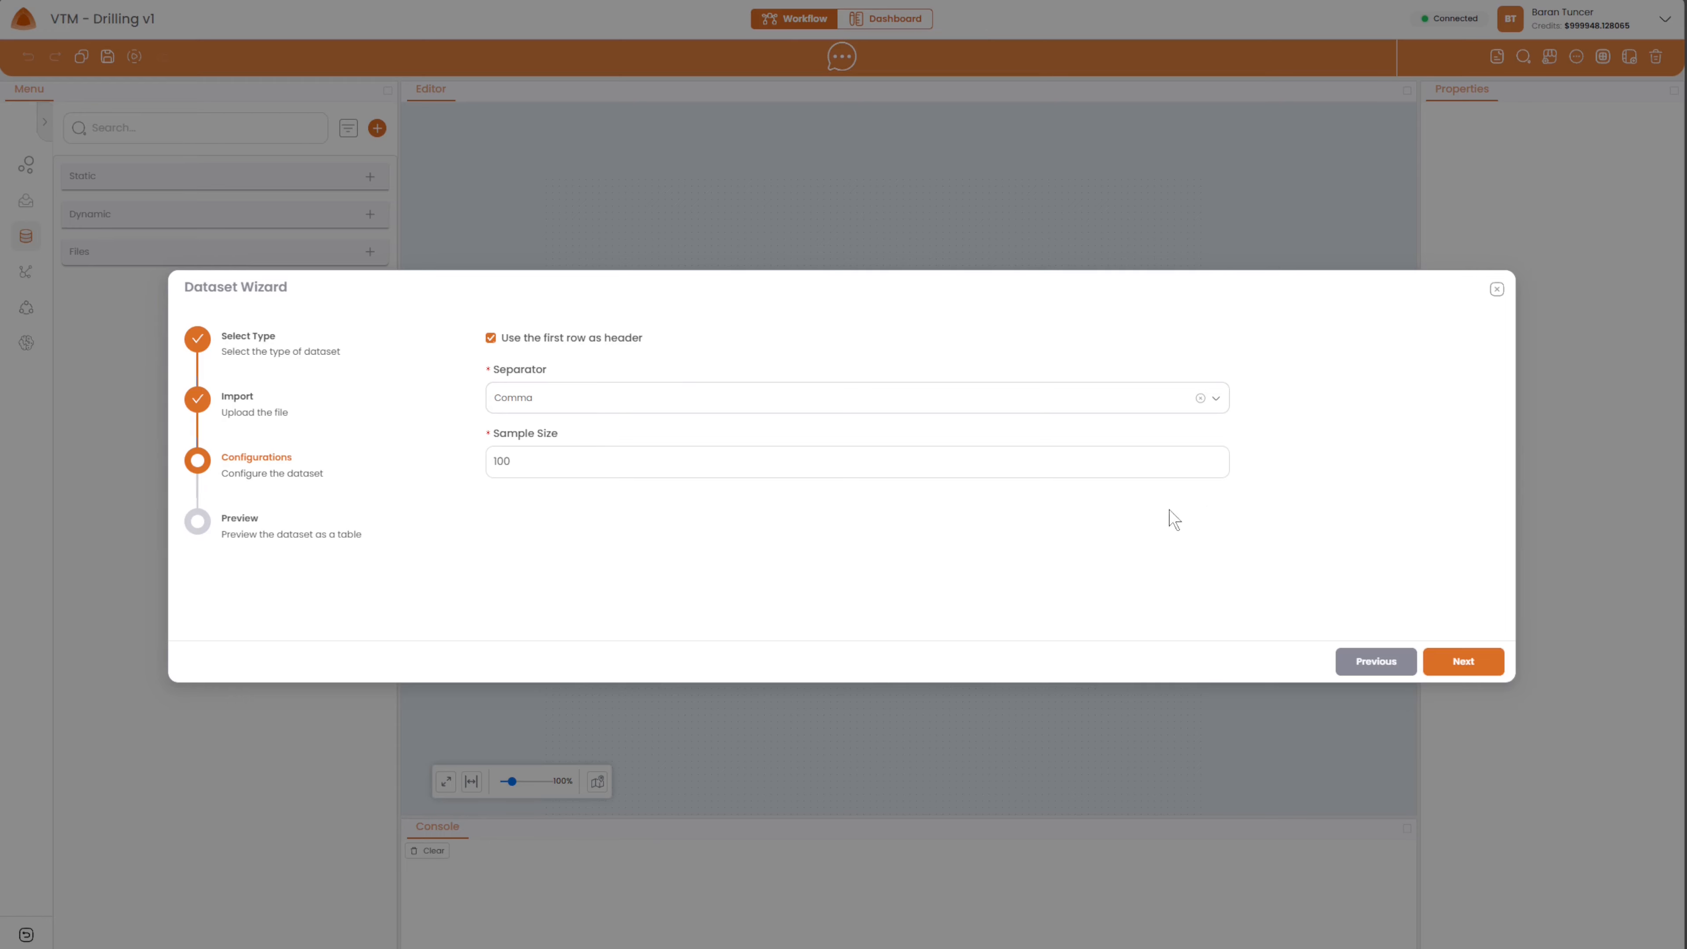
click(1465, 657)
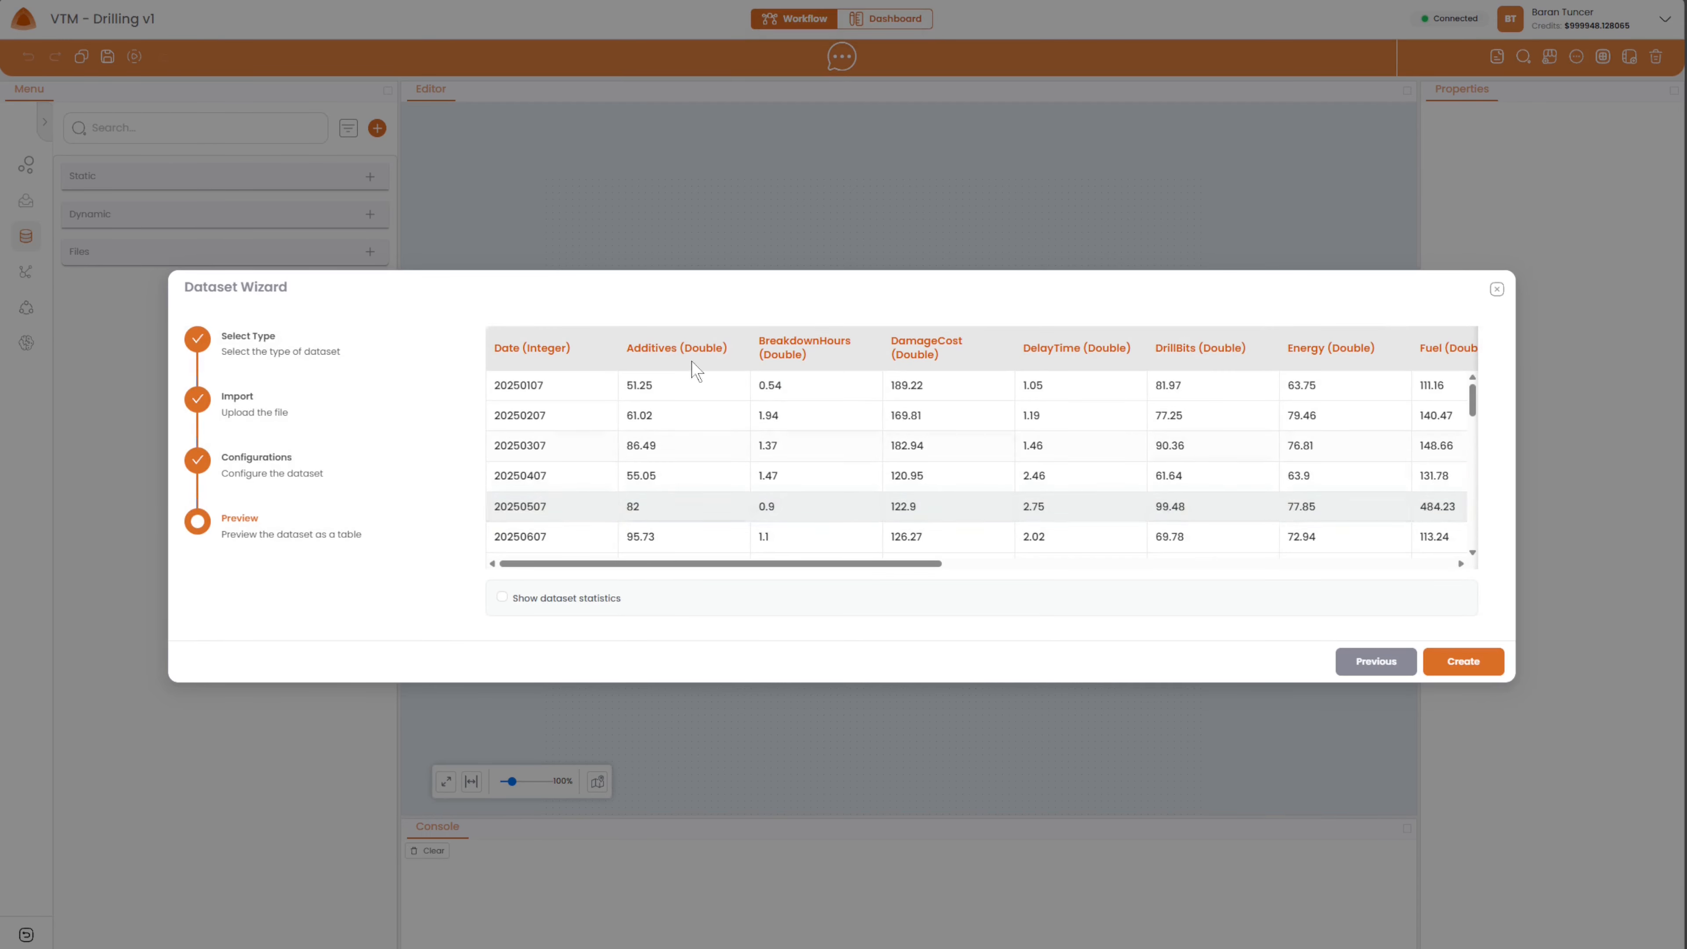
mouse_move(648, 565)
mouse_down()
mouse_move(817, 566)
mouse_move(656, 565)
mouse_up()
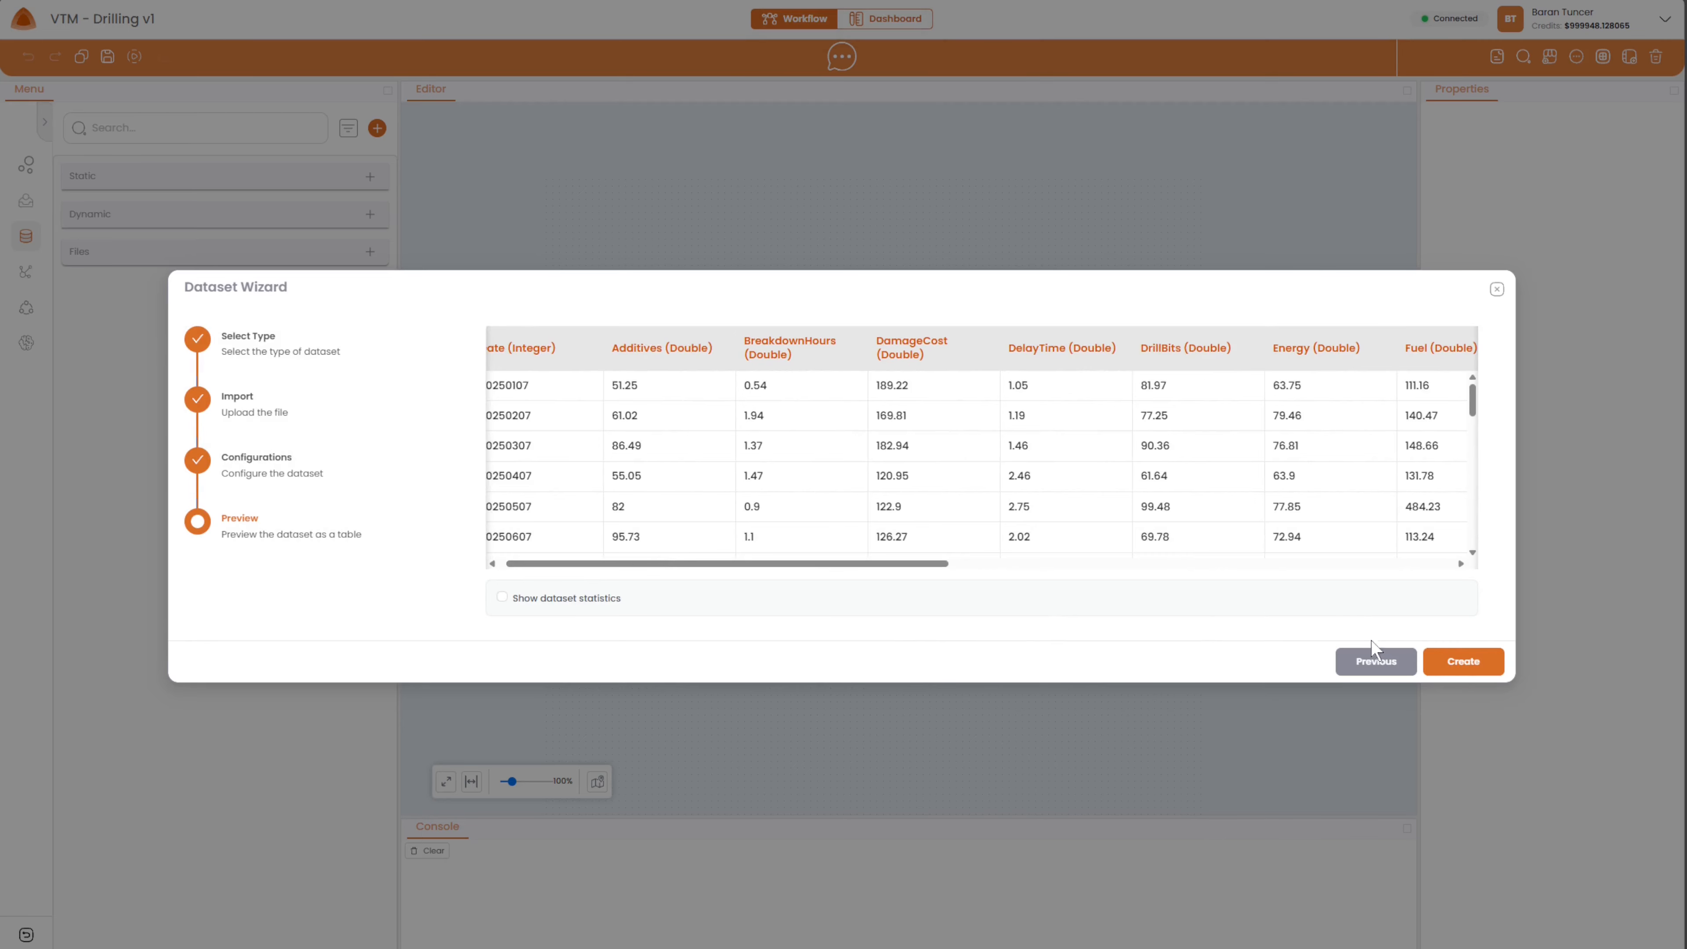
click(1471, 659)
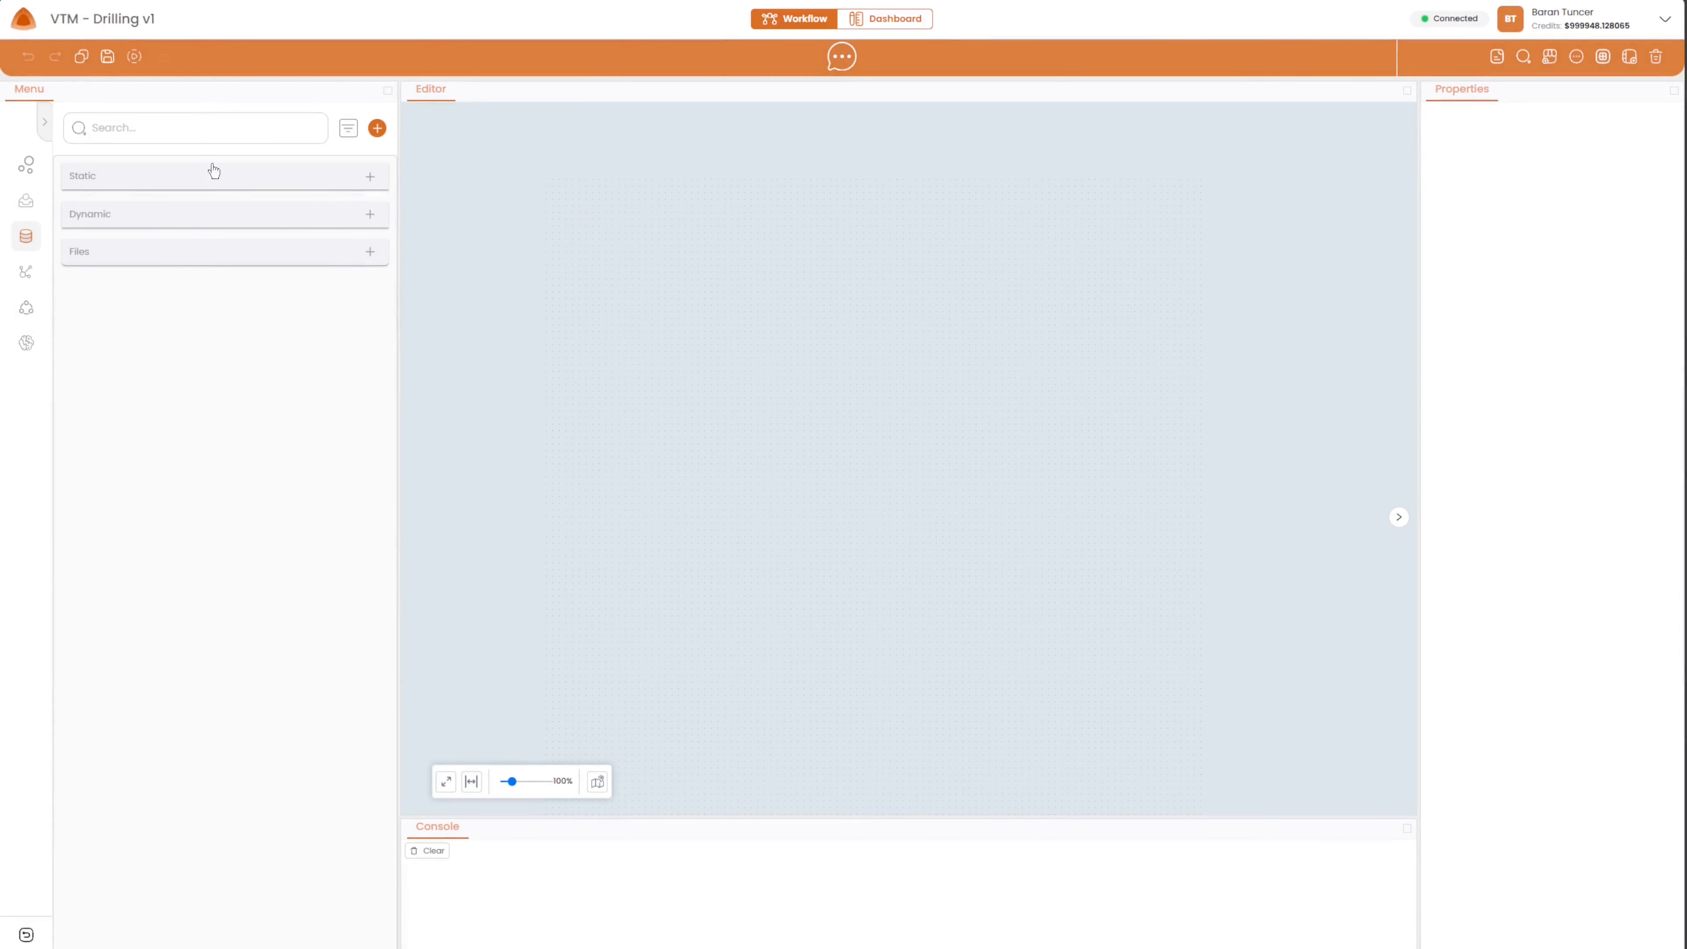
Search the datasets for valueDriver to check for the valueDriverDrilling_Demo dataset.
click(196, 133)
text(value)
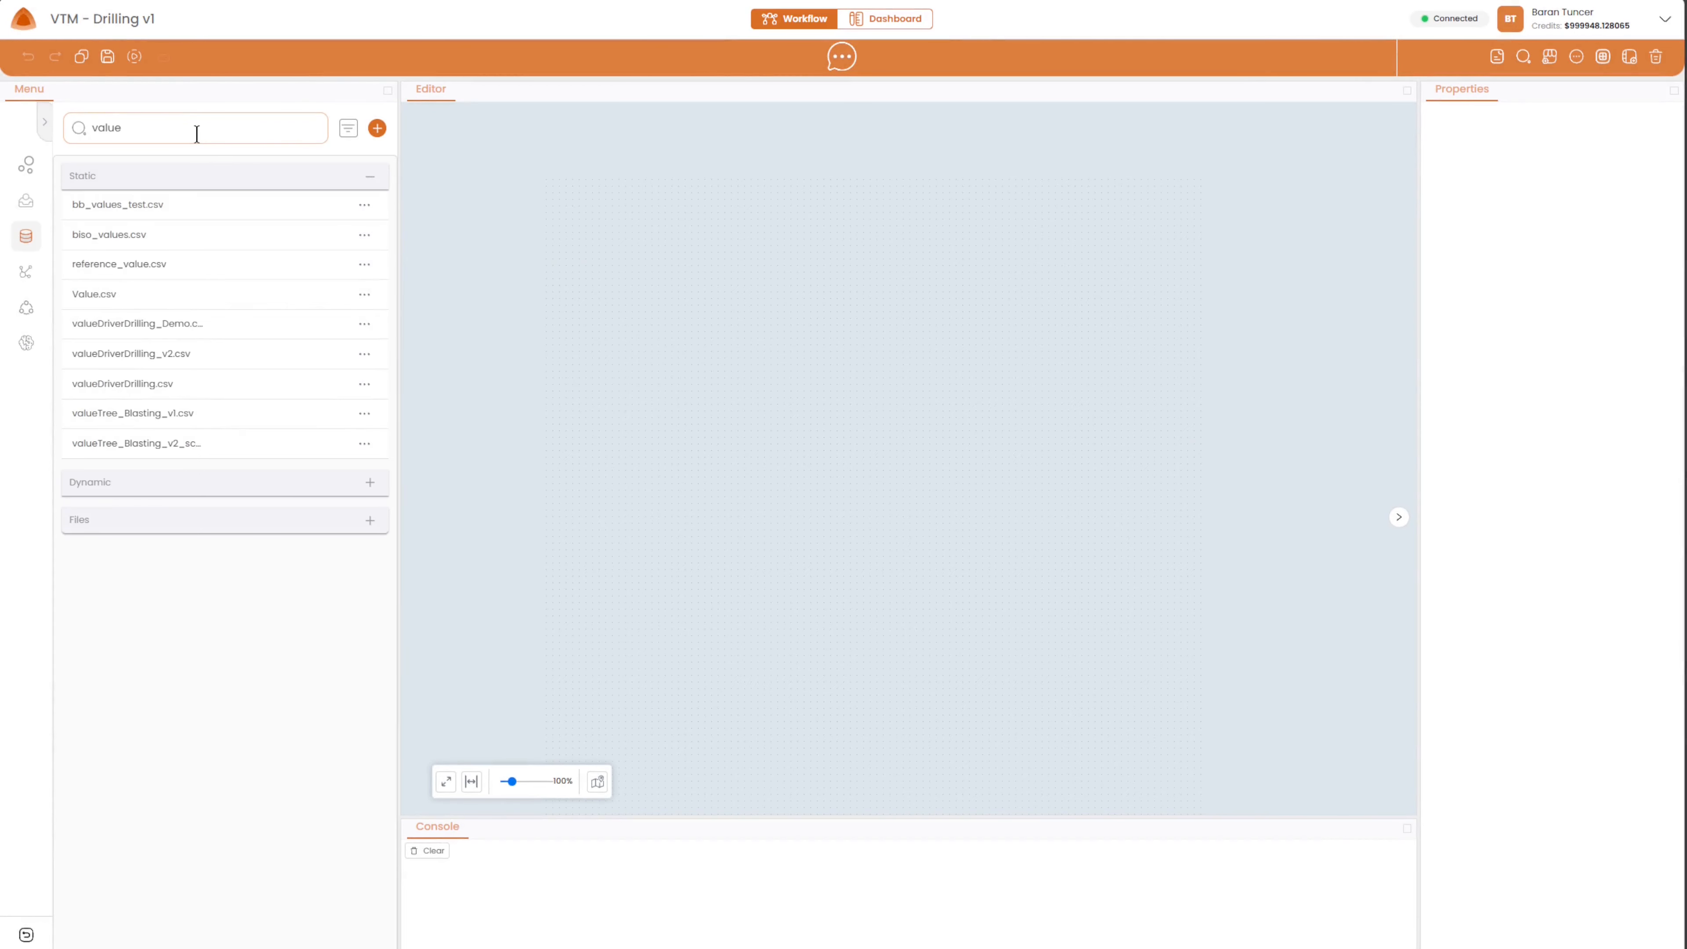
text(Driver)
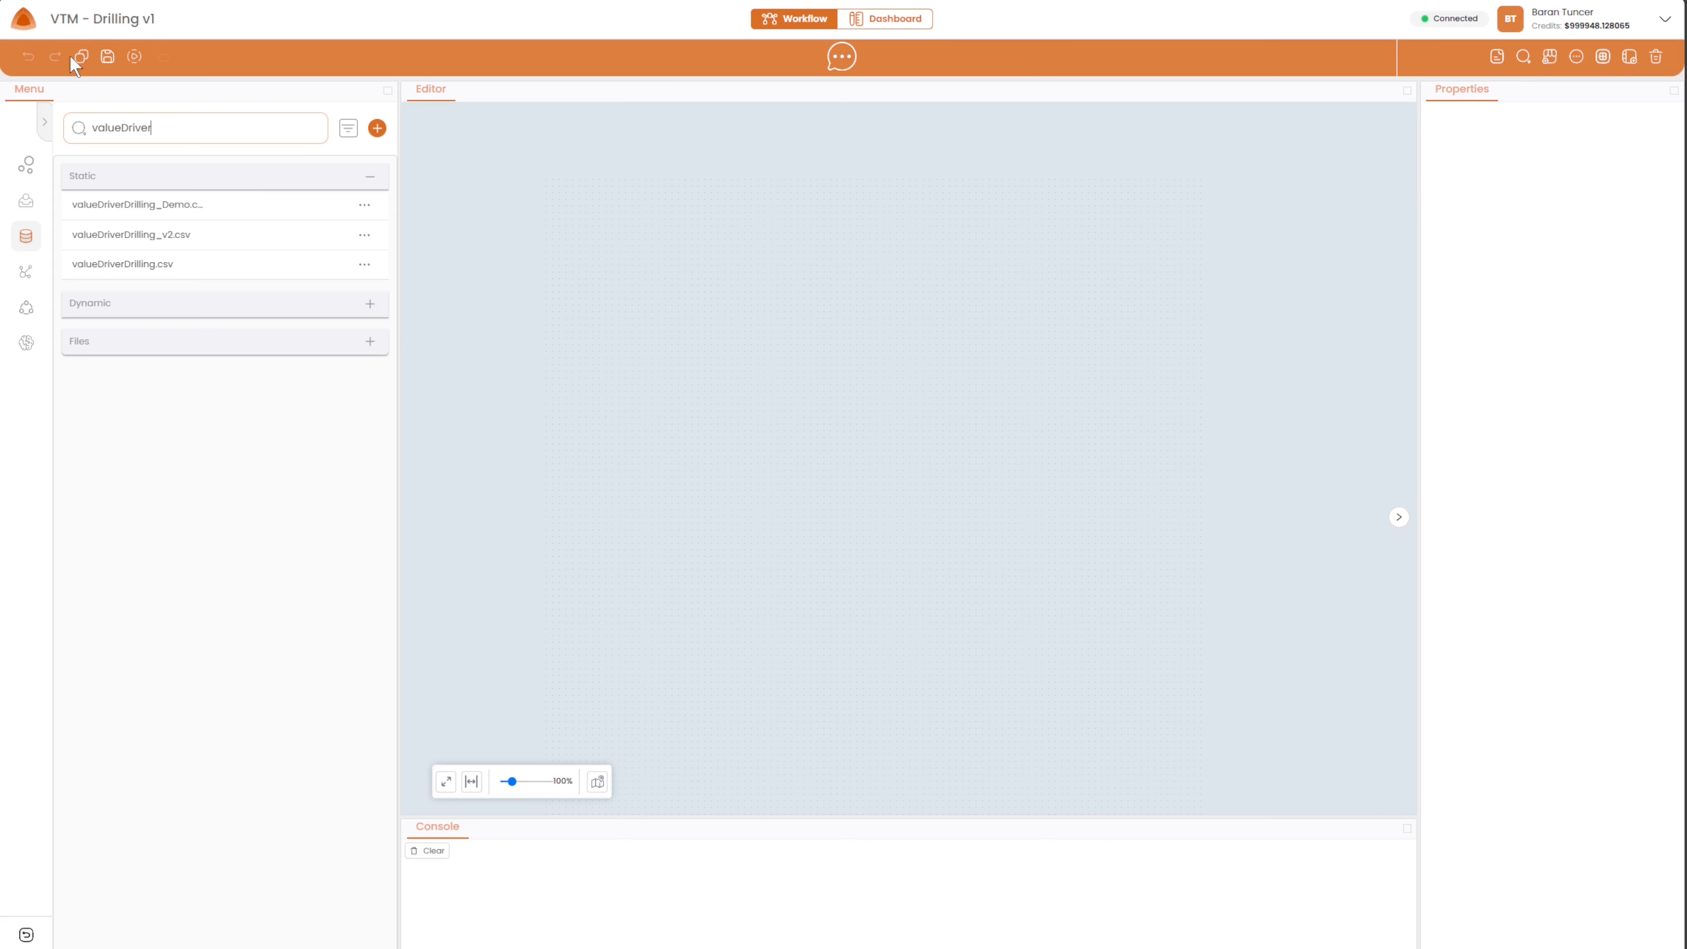
mouse_move(101, 204)
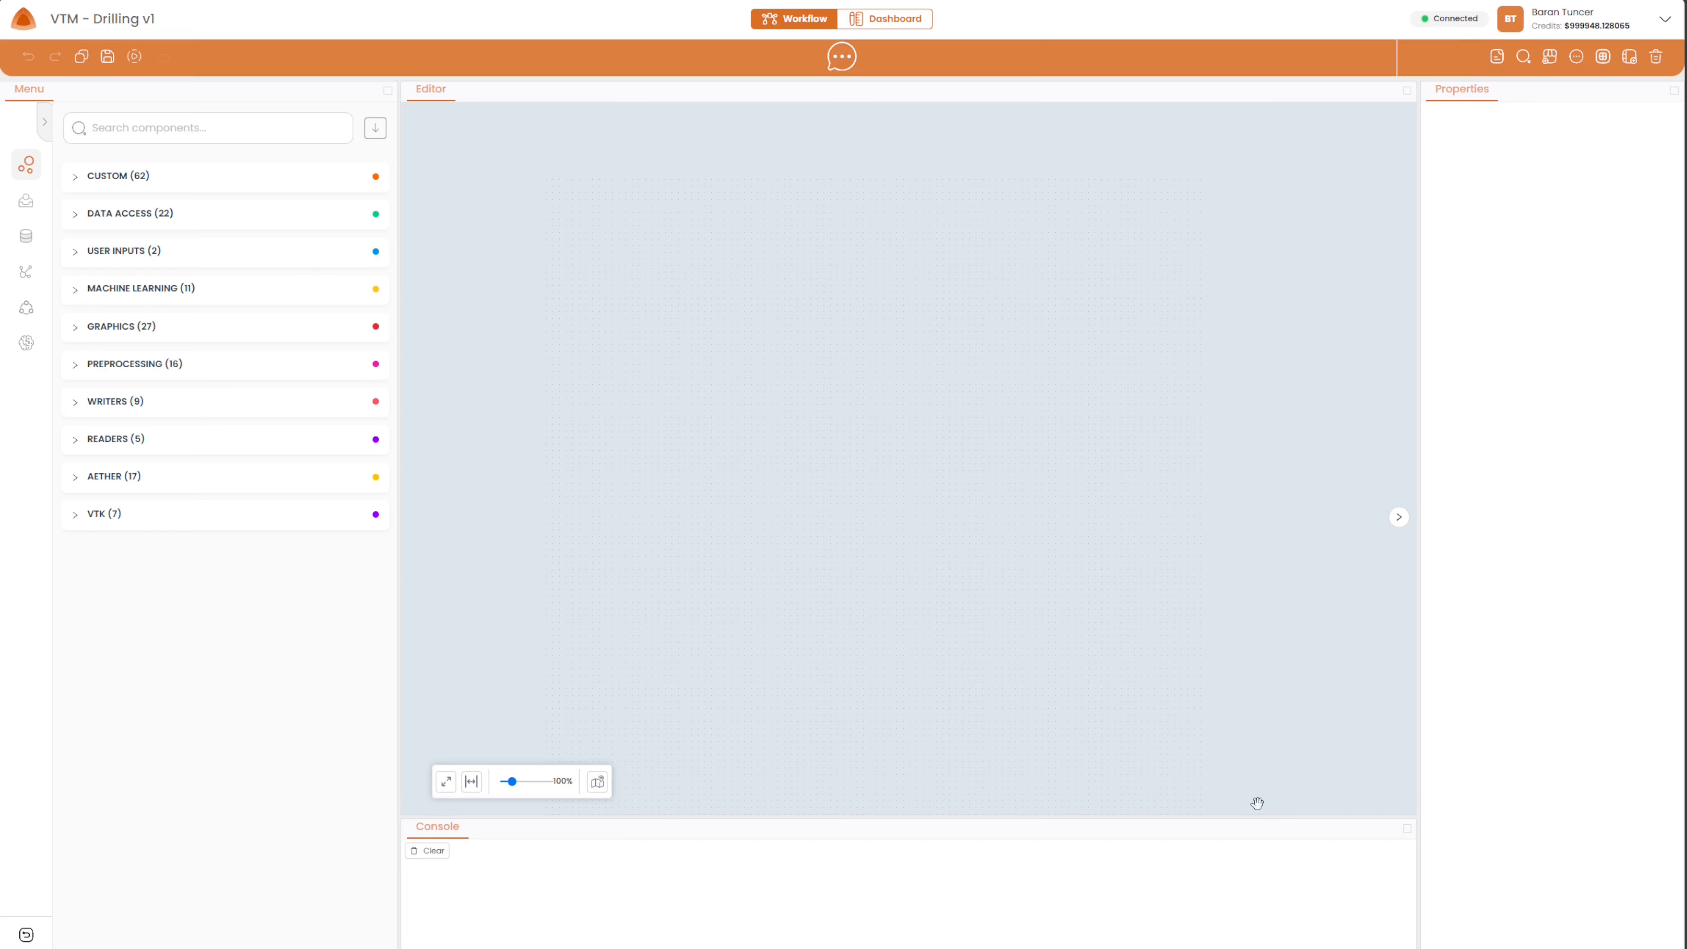
Add a Static DS component at the left of the canvas and set its dataset to valueDriverDrilling_Demo.csv.
click(222, 224)
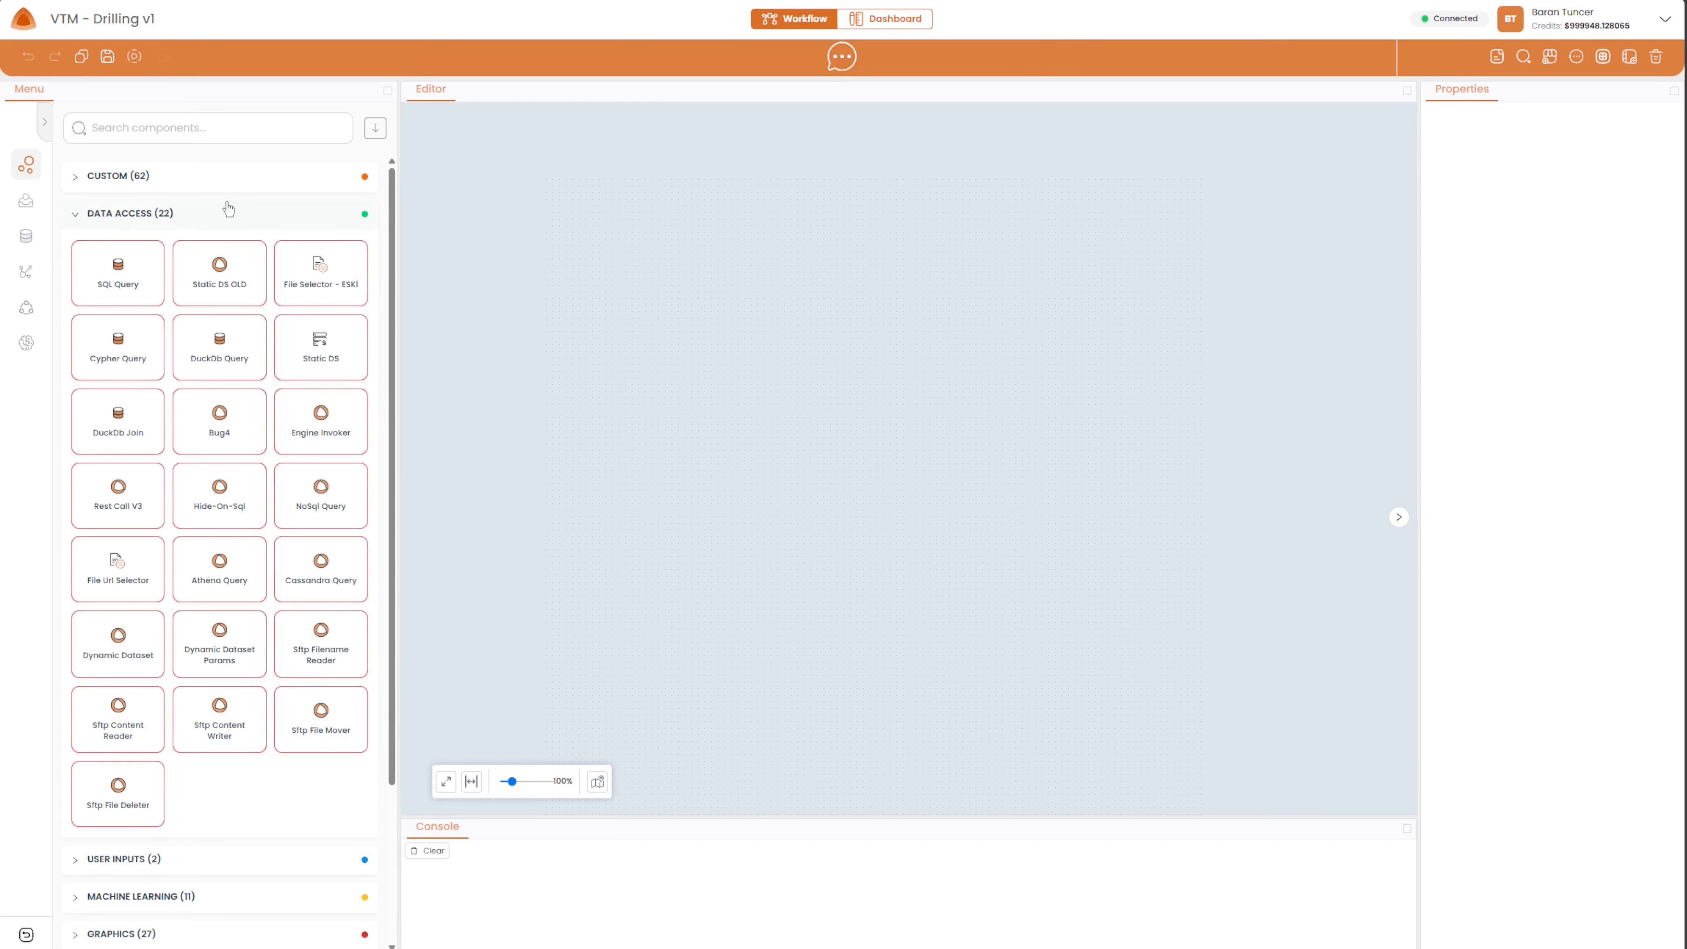
drag(321, 350, 641, 444)
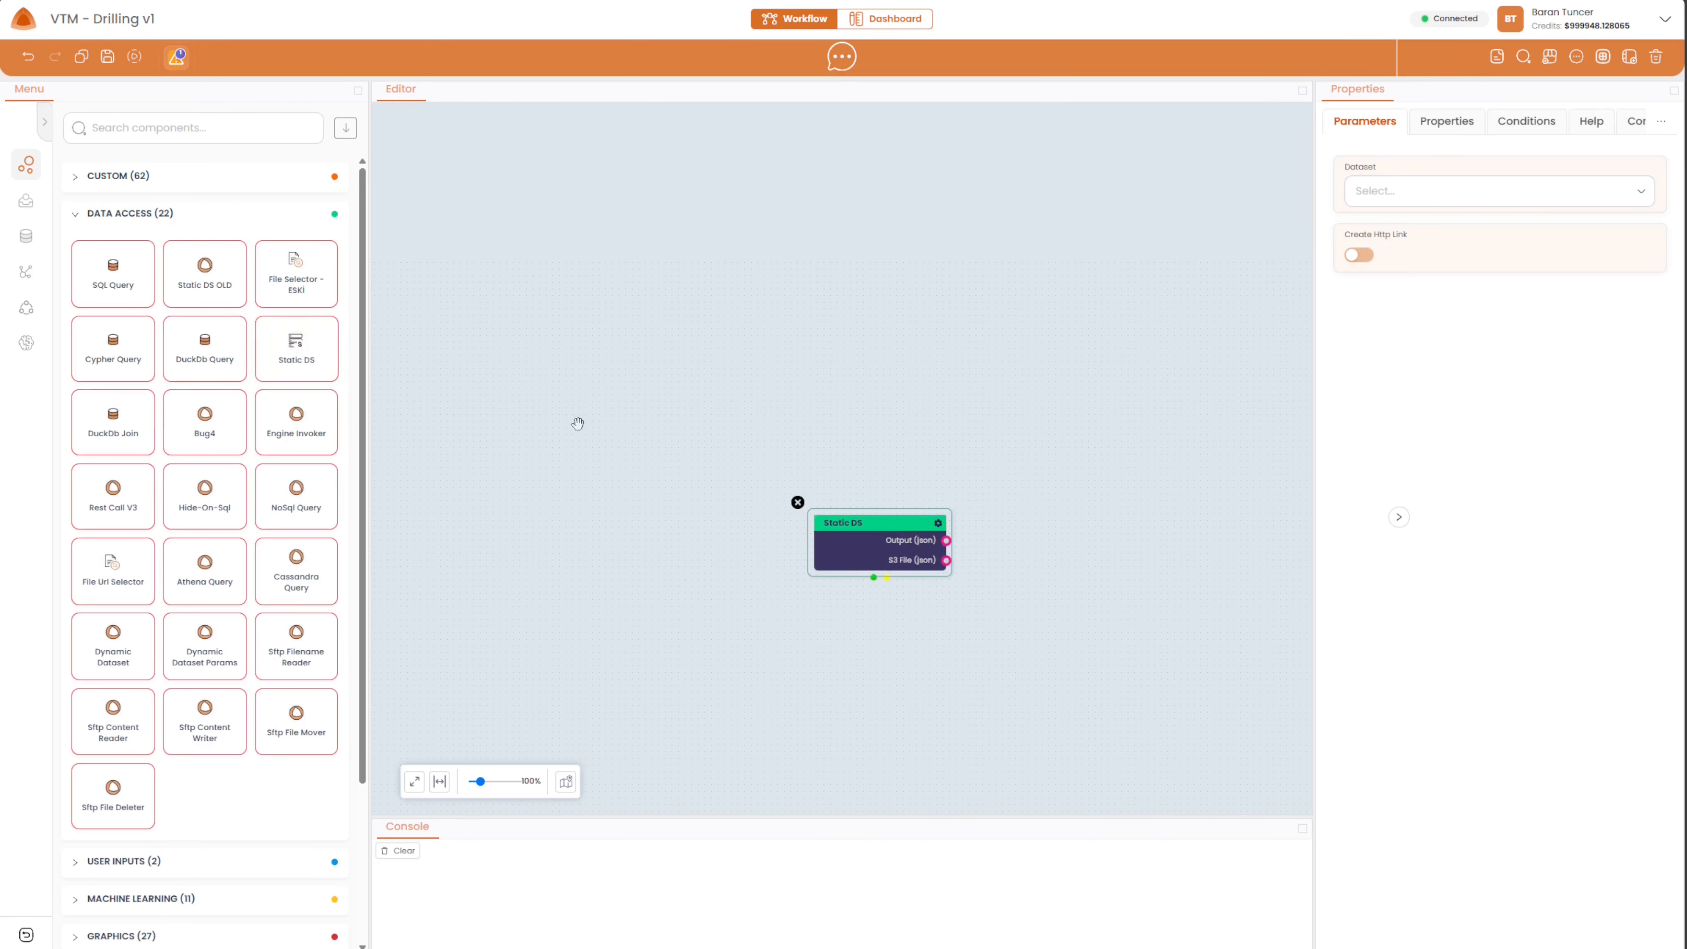
click(171, 212)
drag(854, 548, 620, 549)
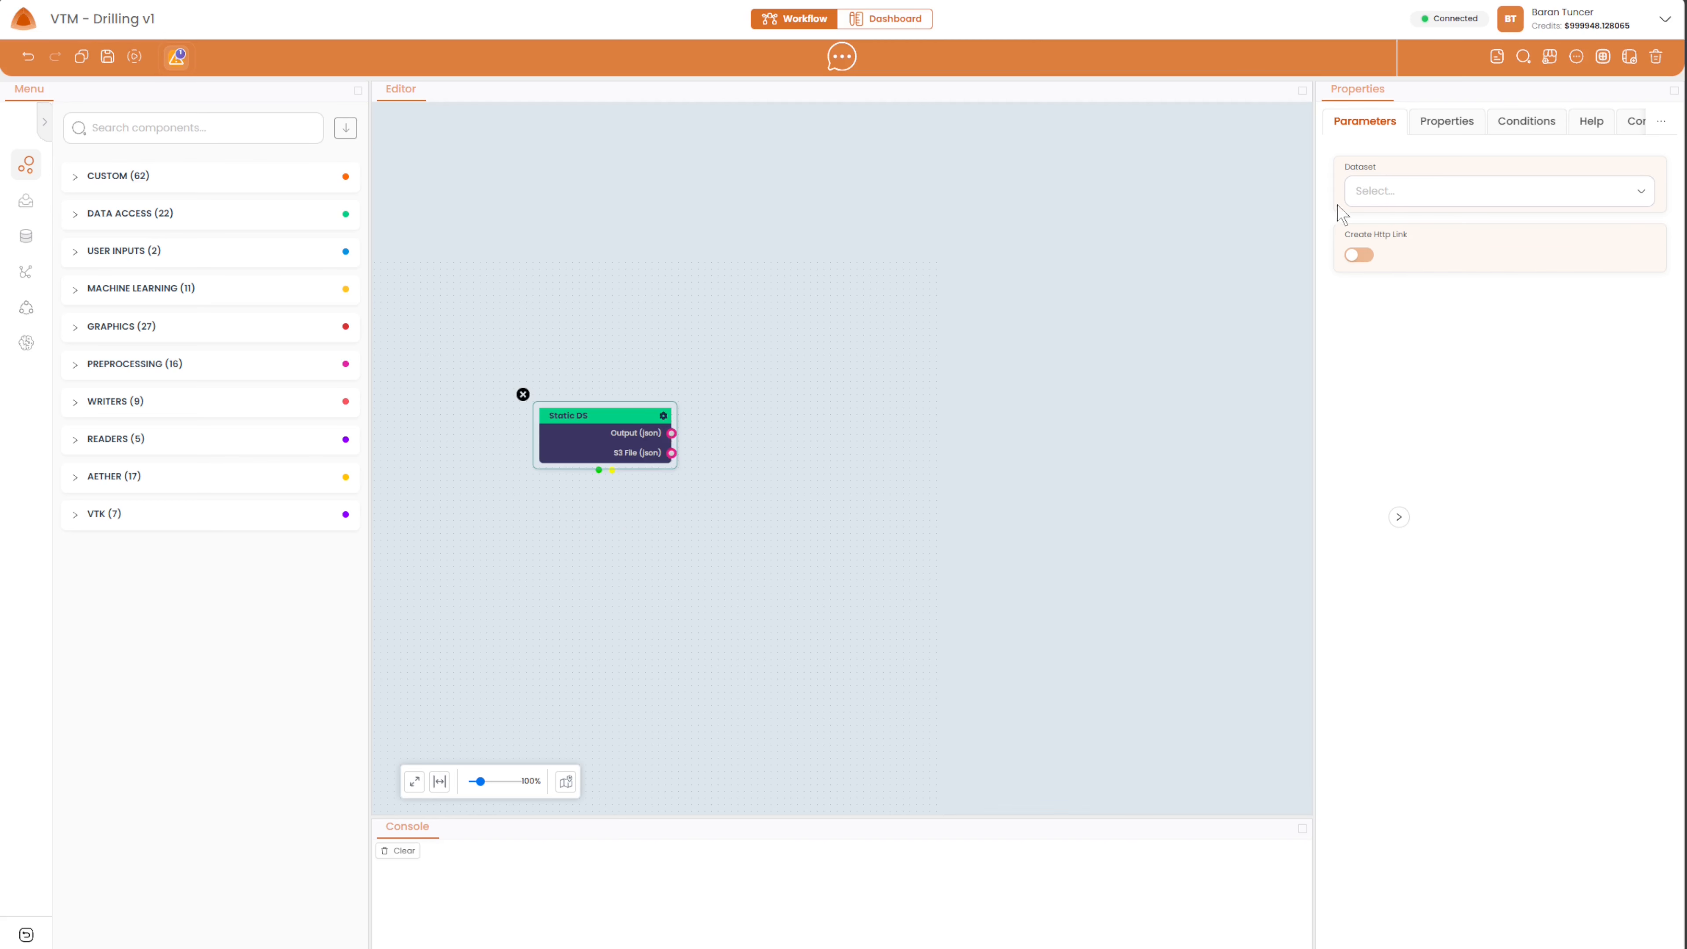
click(1360, 193)
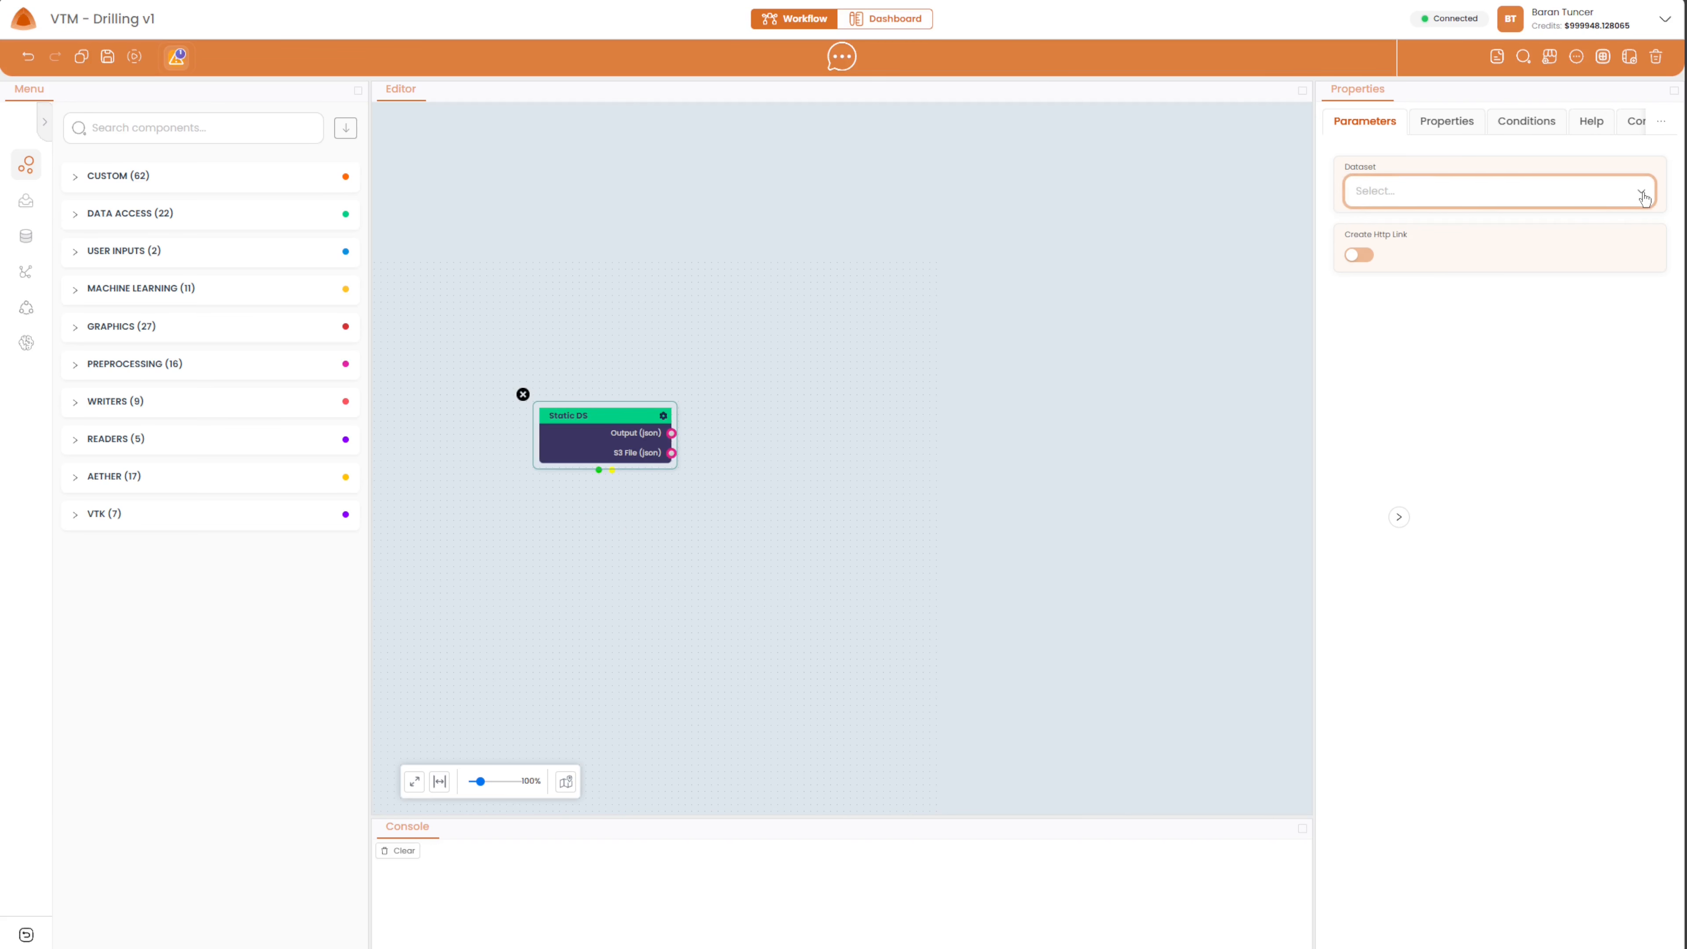
text(valueDr)
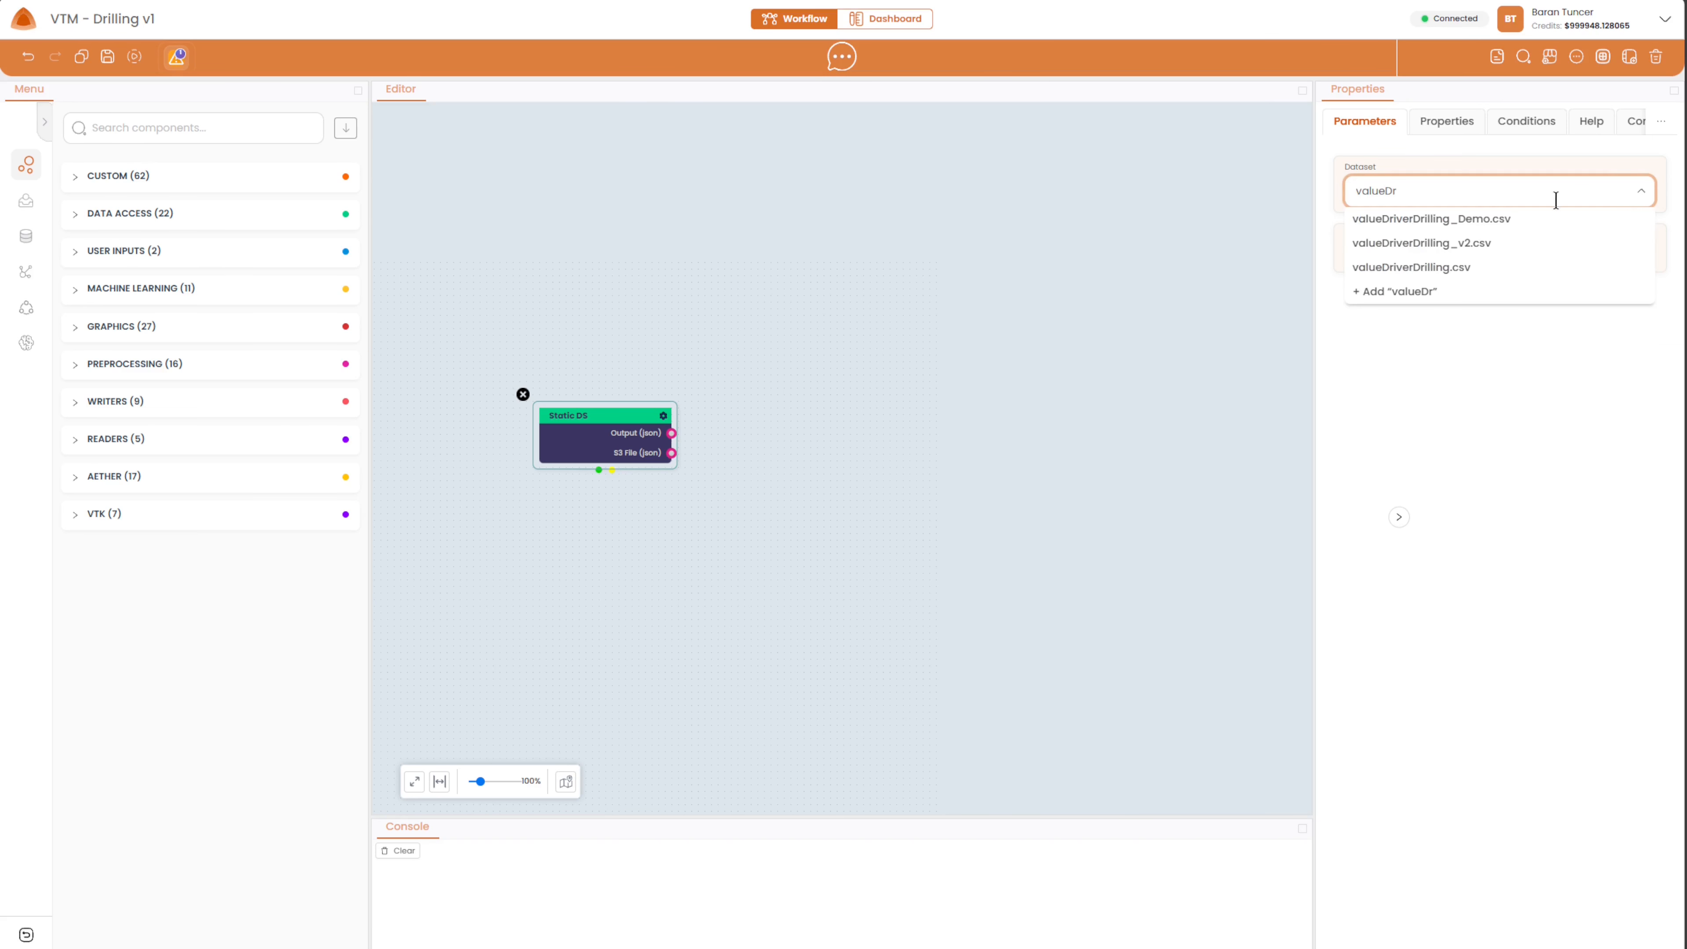
click(1539, 219)
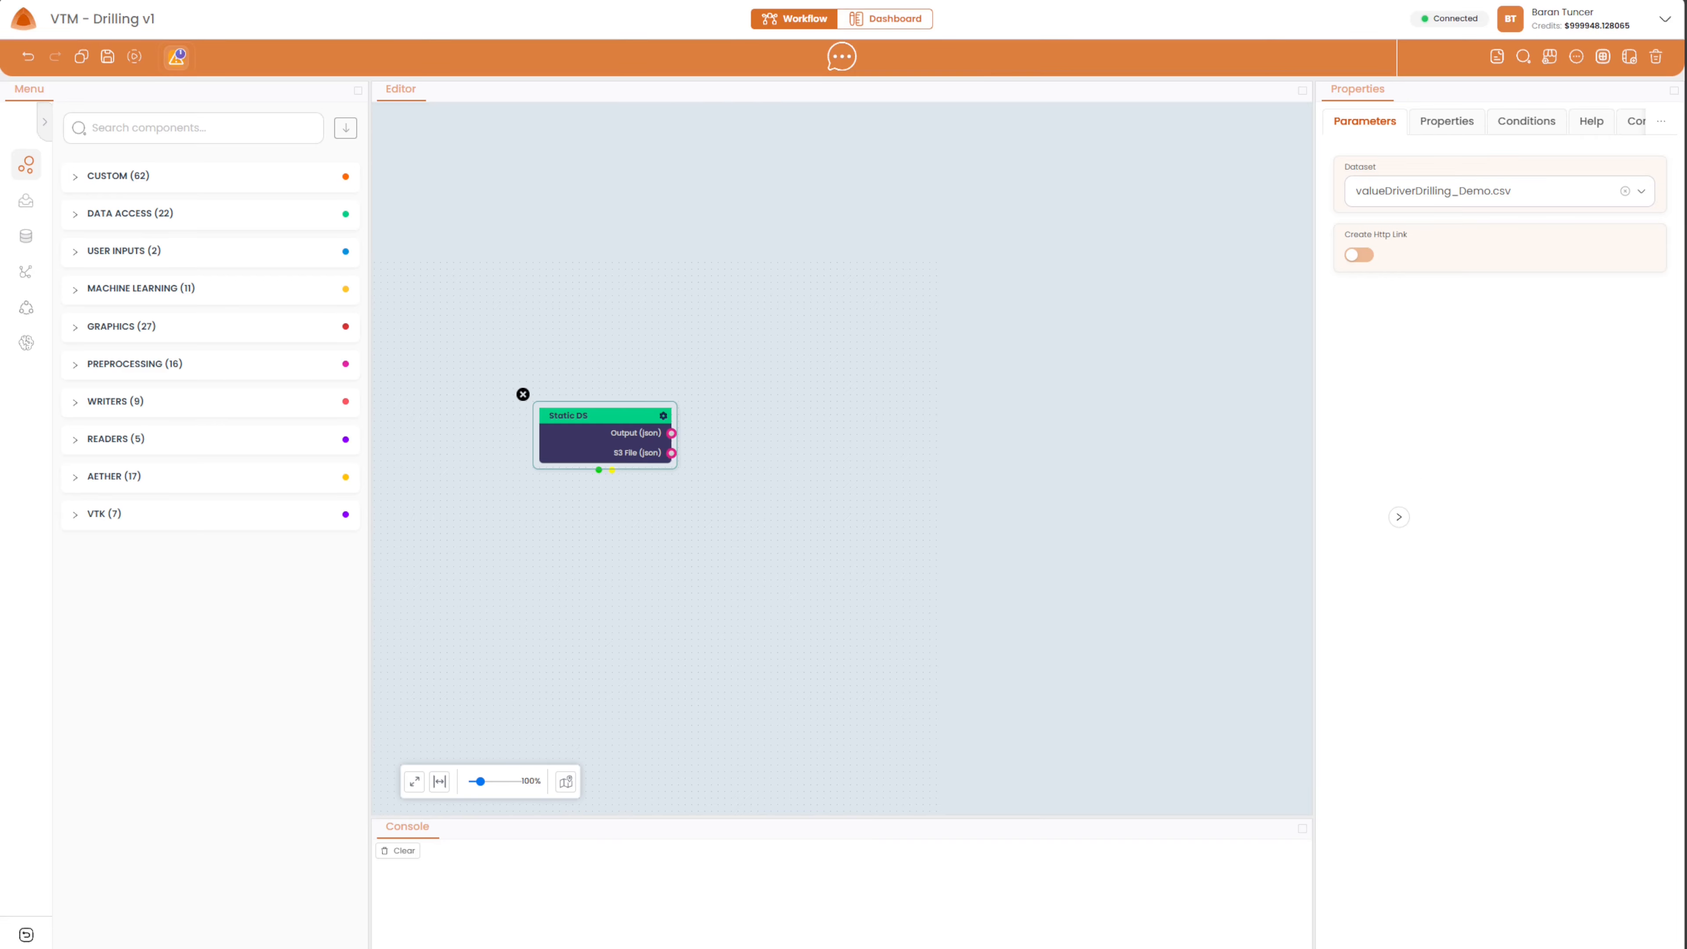
Add a DuckDb Query component beside the Static DS and connect the S3 File output to its File input.
click(236, 119)
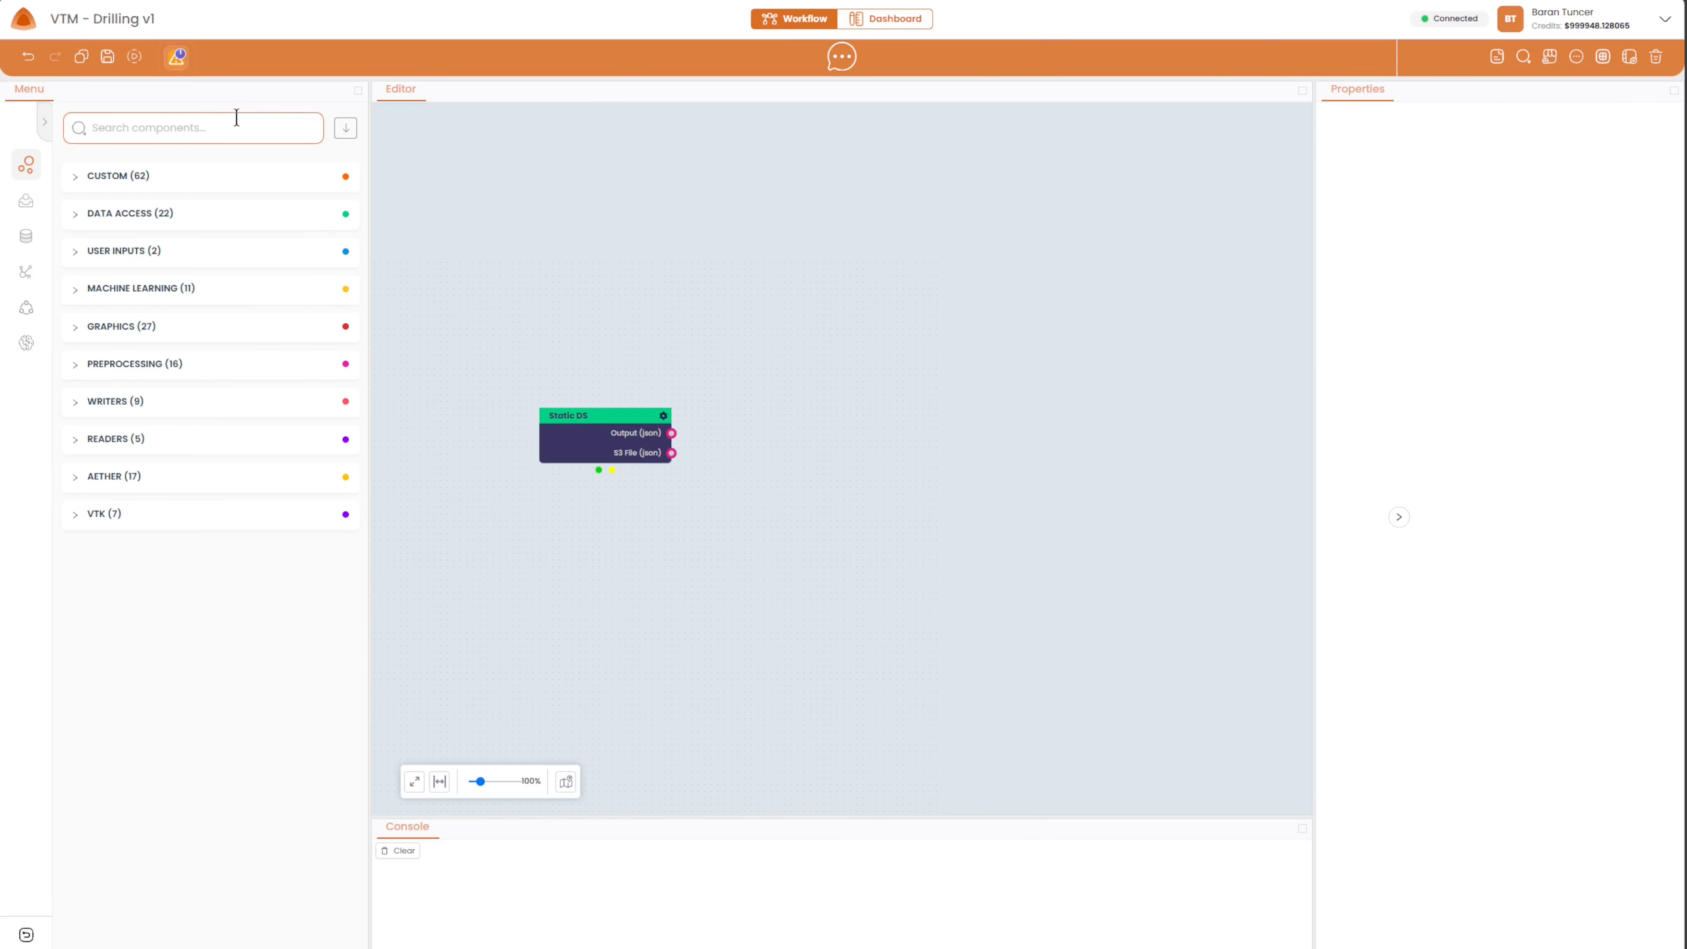
text(duckd)
drag(115, 233, 780, 435)
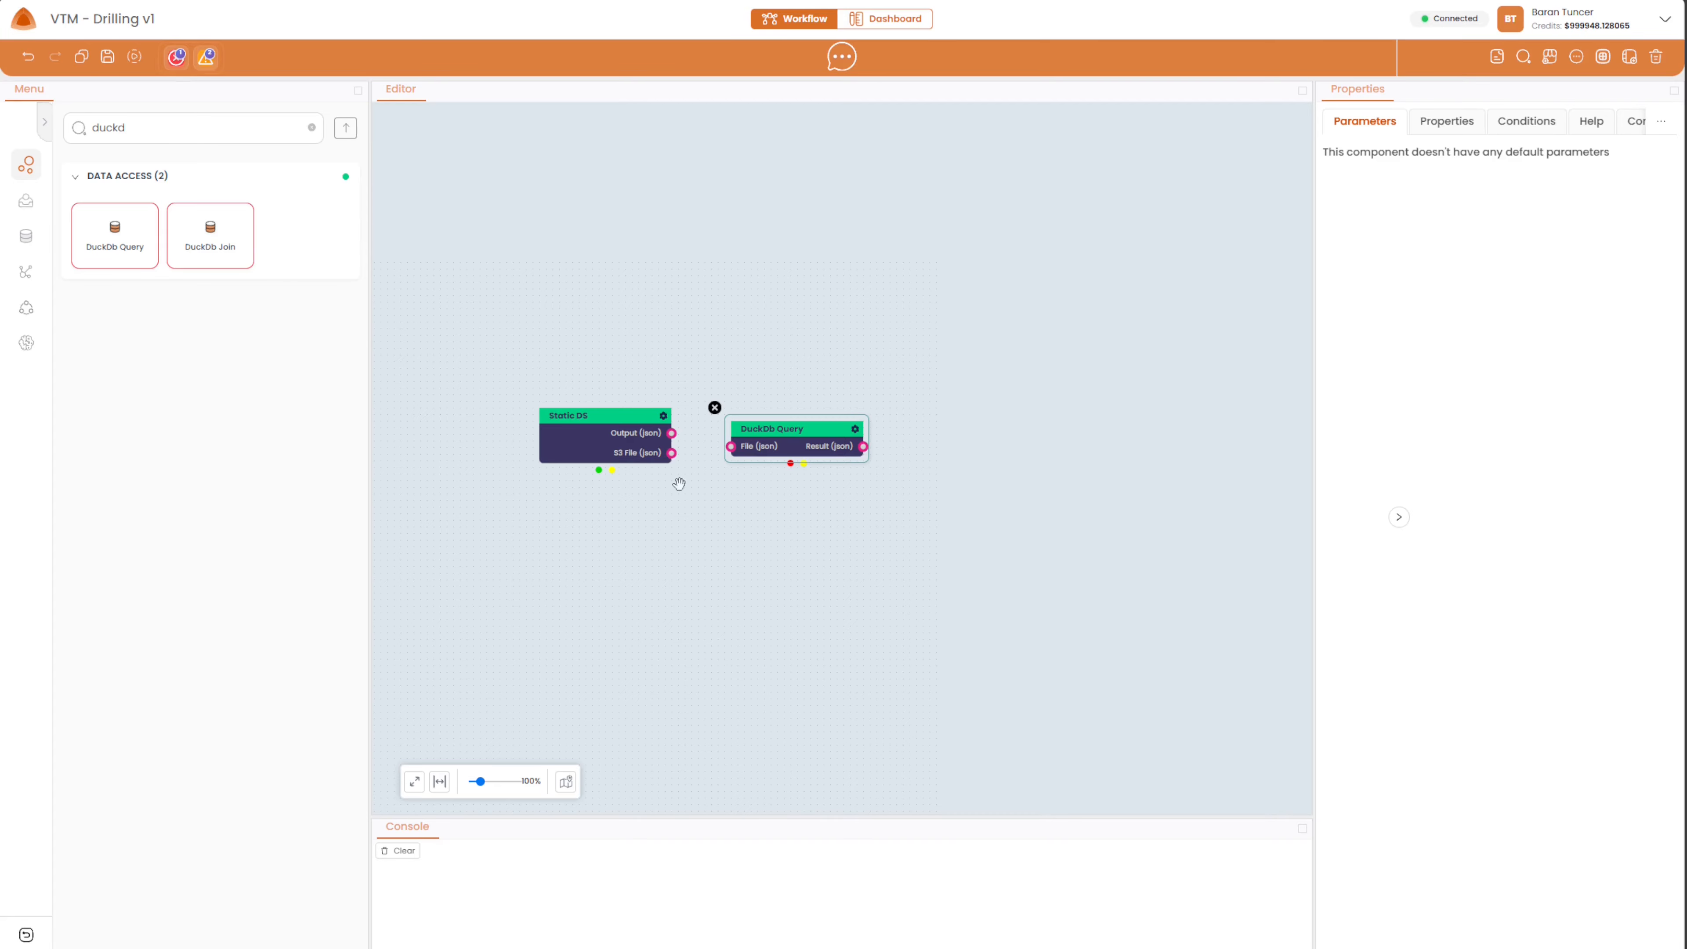
drag(671, 455, 731, 447)
View the DuckDb Query's SQL statement in the SQL Editor and close the editor without changes.
click(1447, 122)
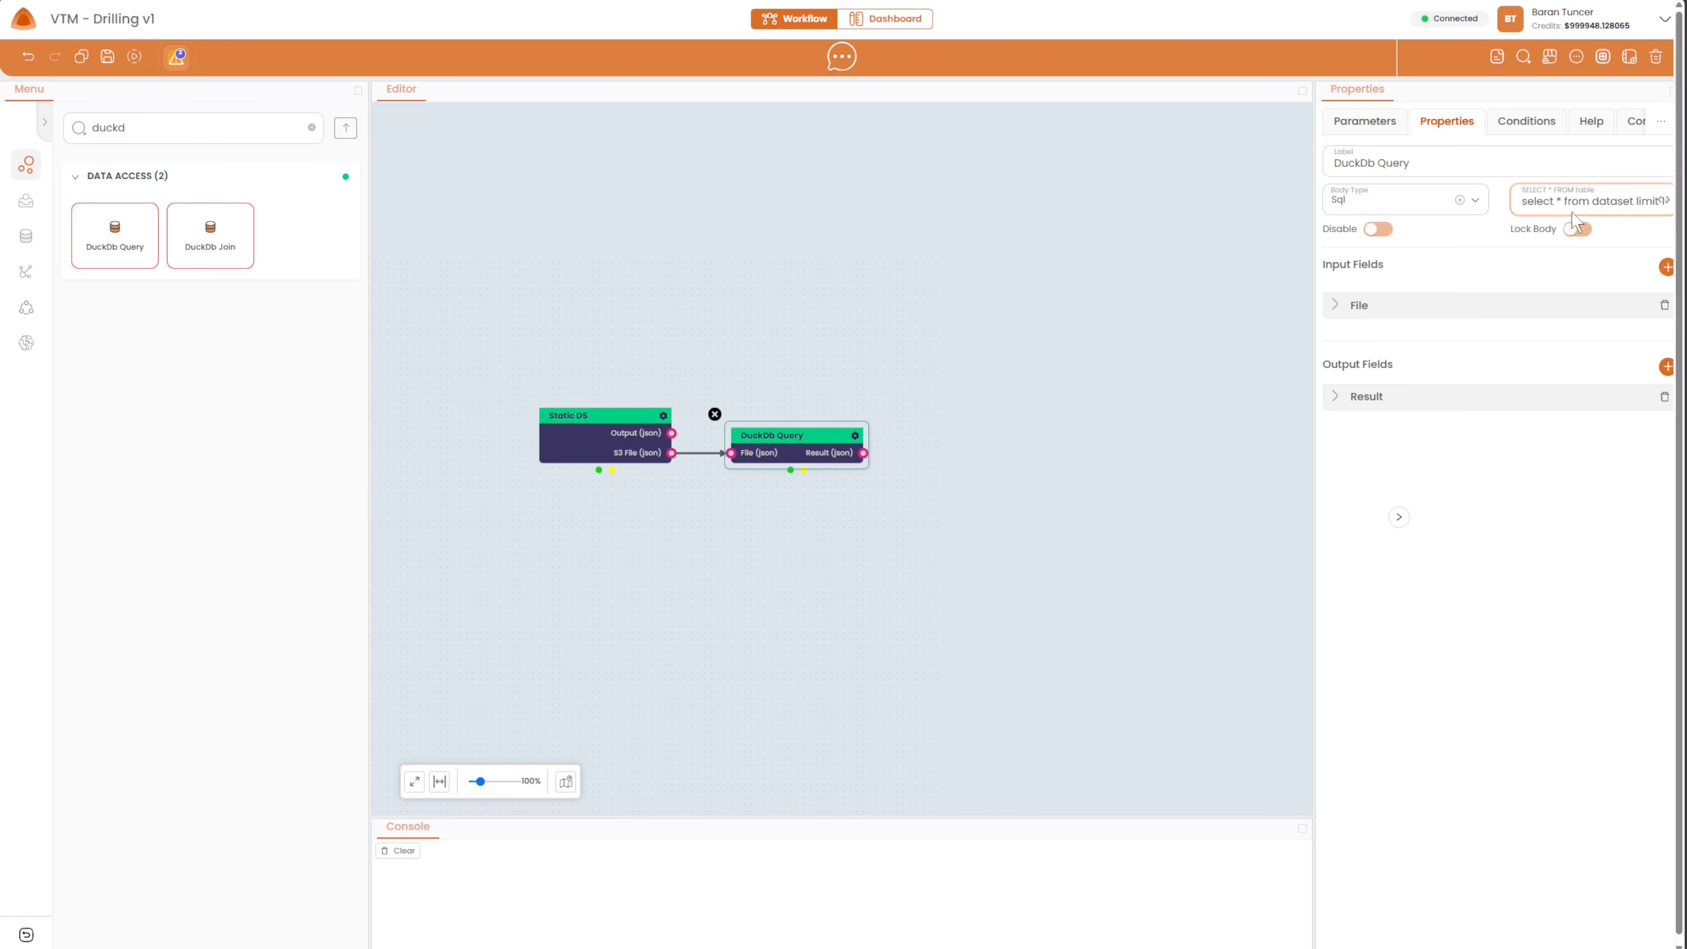
click(1666, 200)
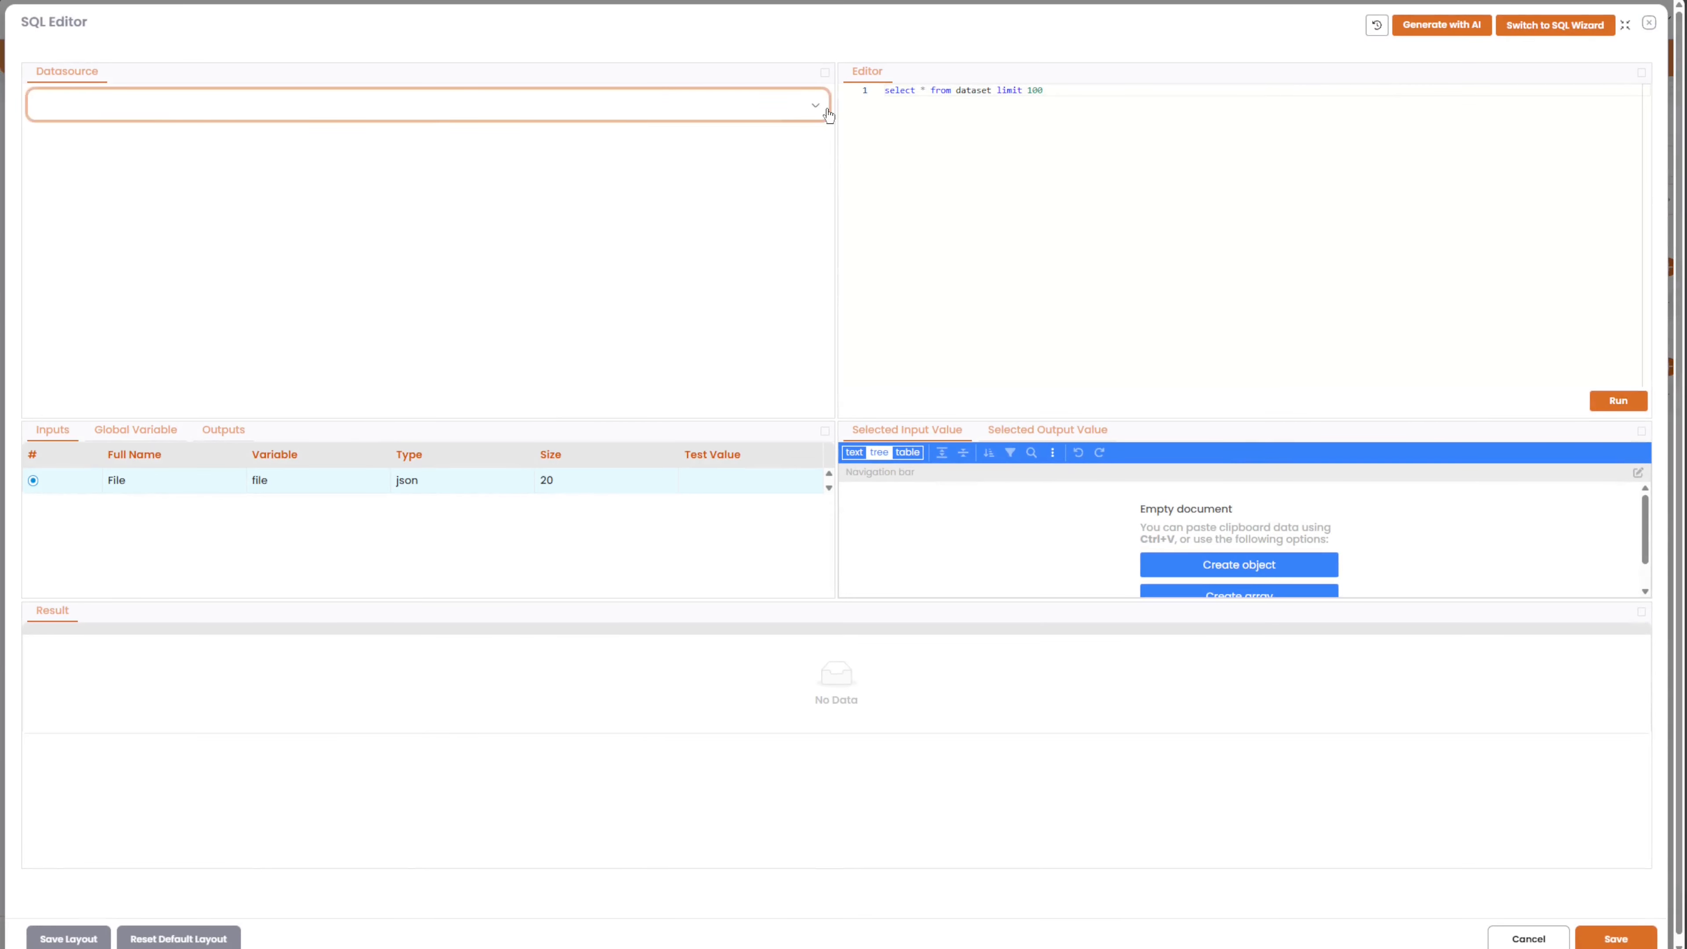
click(1652, 25)
Find the VTM Node component and place one on the canvas to the upper right of the DuckDb Query.
scroll(974, 462, down, 5)
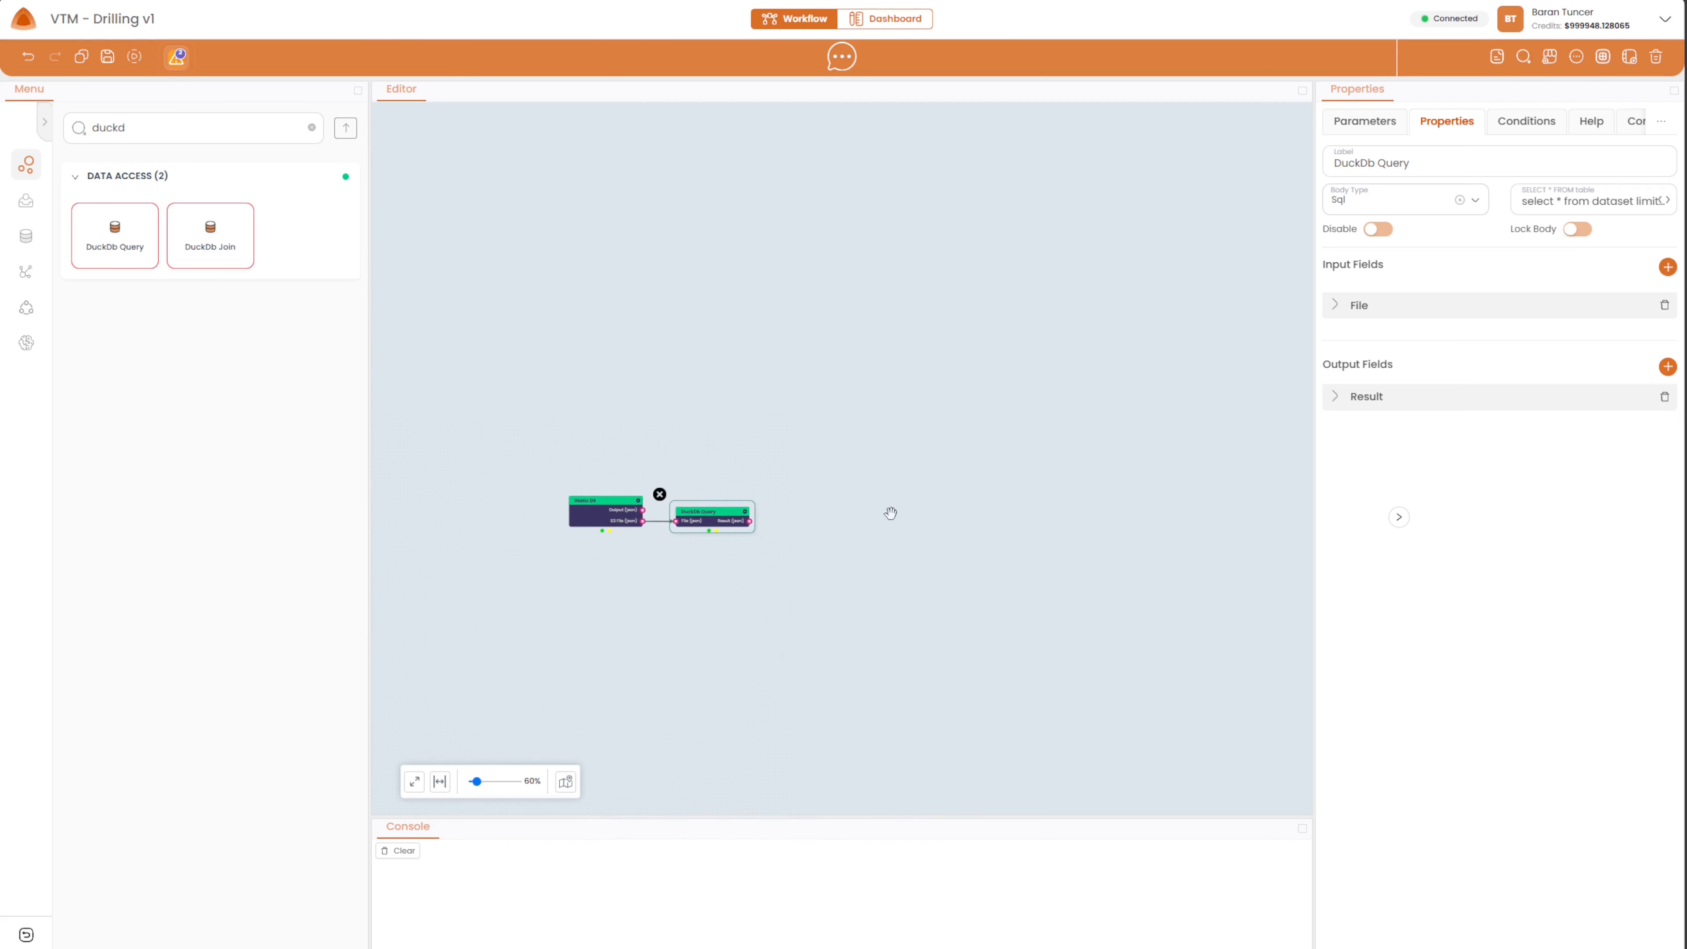
drag(166, 127, 34, 130)
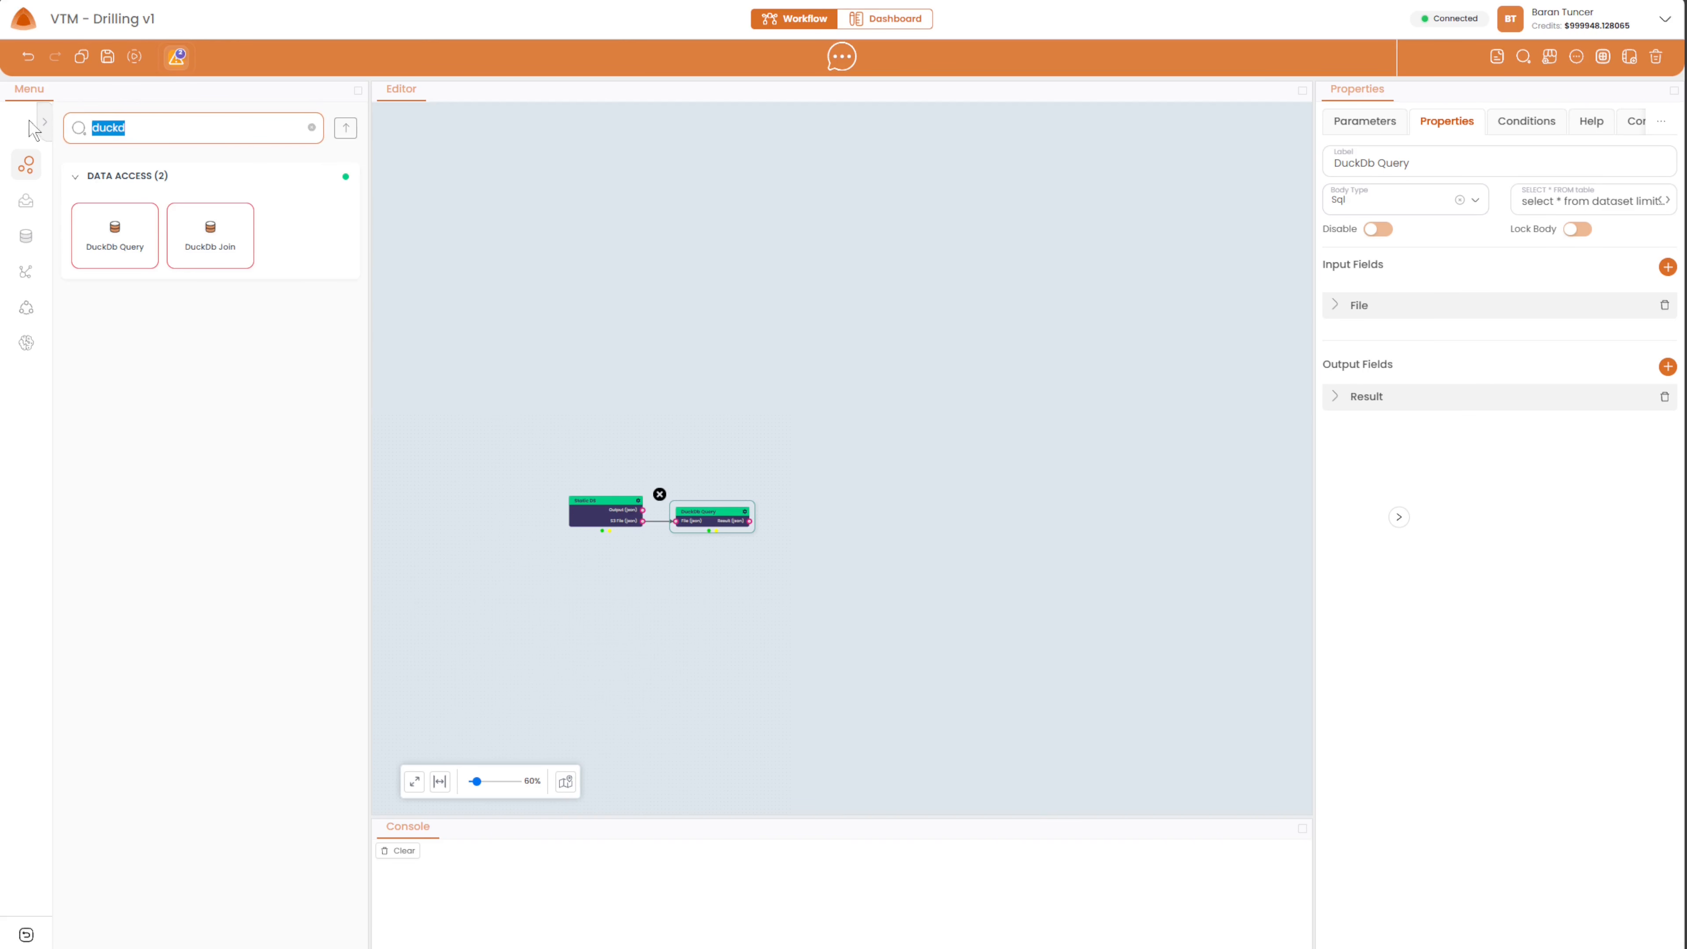
text(vtm)
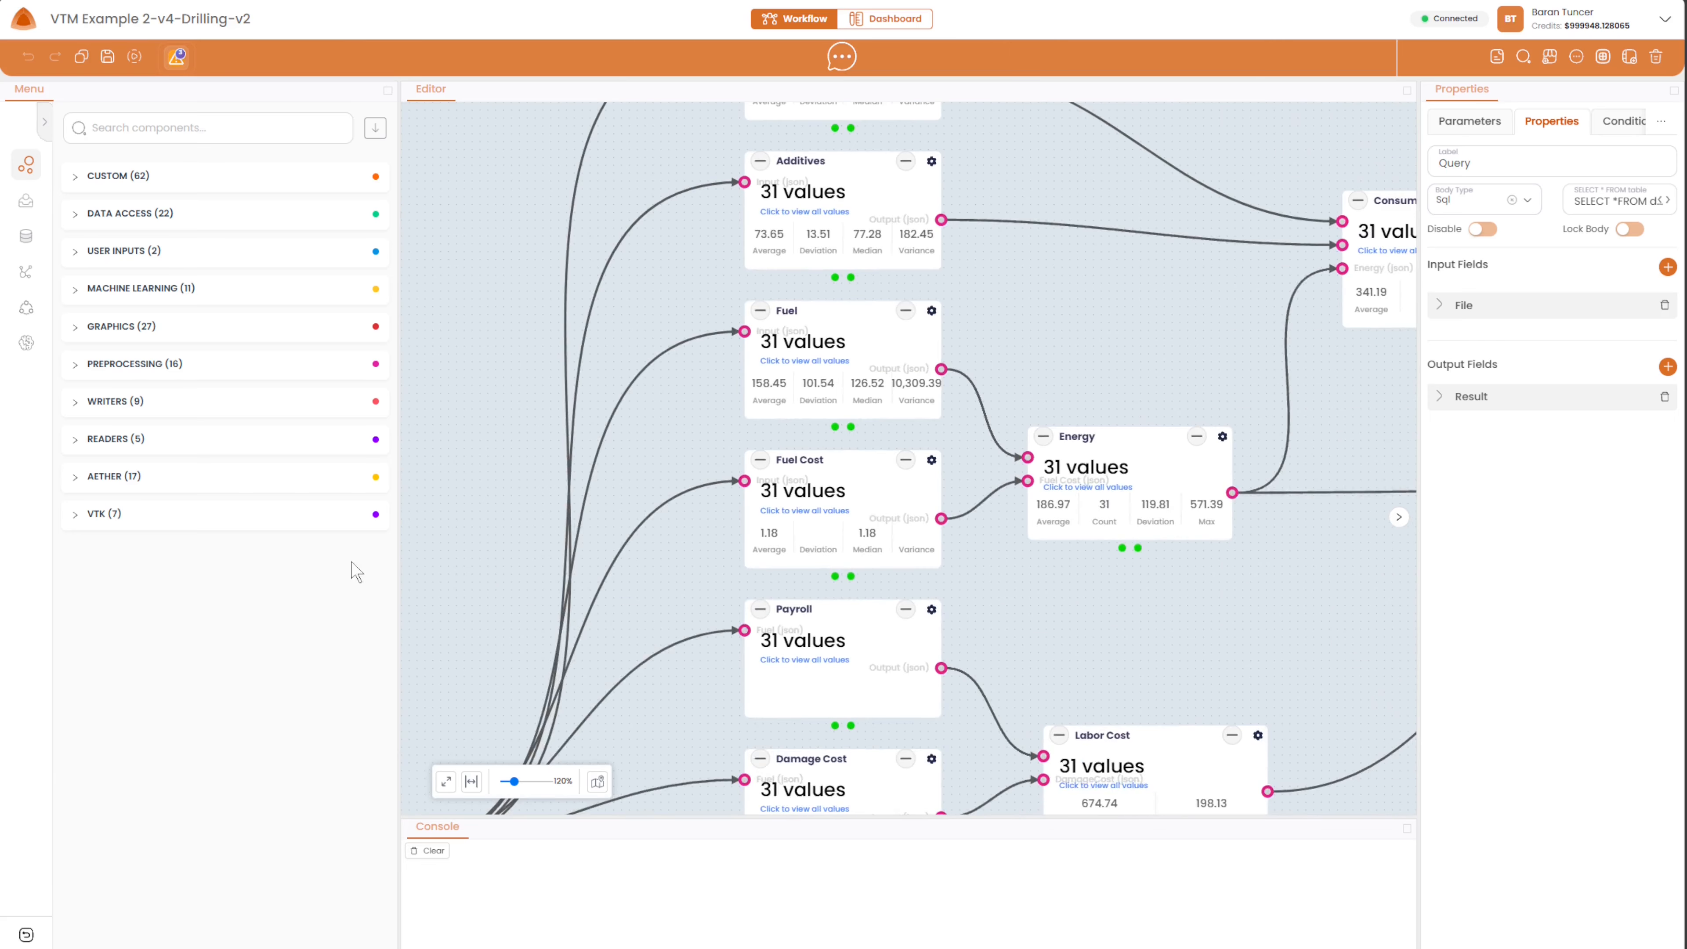
scroll(1102, 336, down, 3)
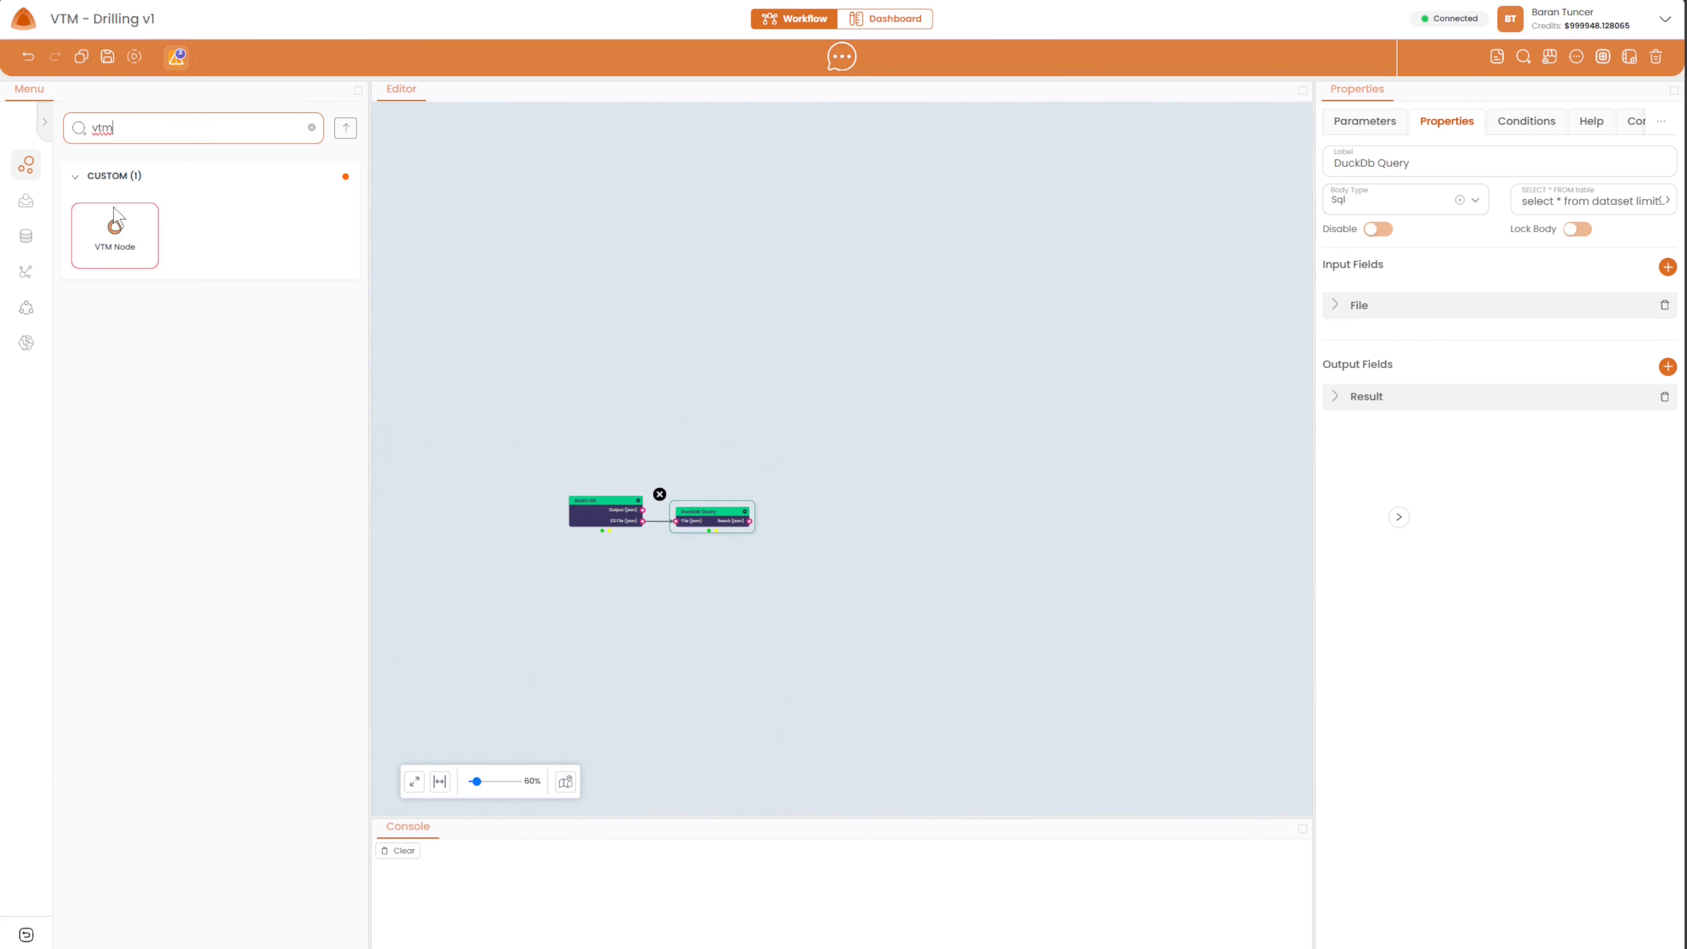
drag(115, 232, 894, 468)
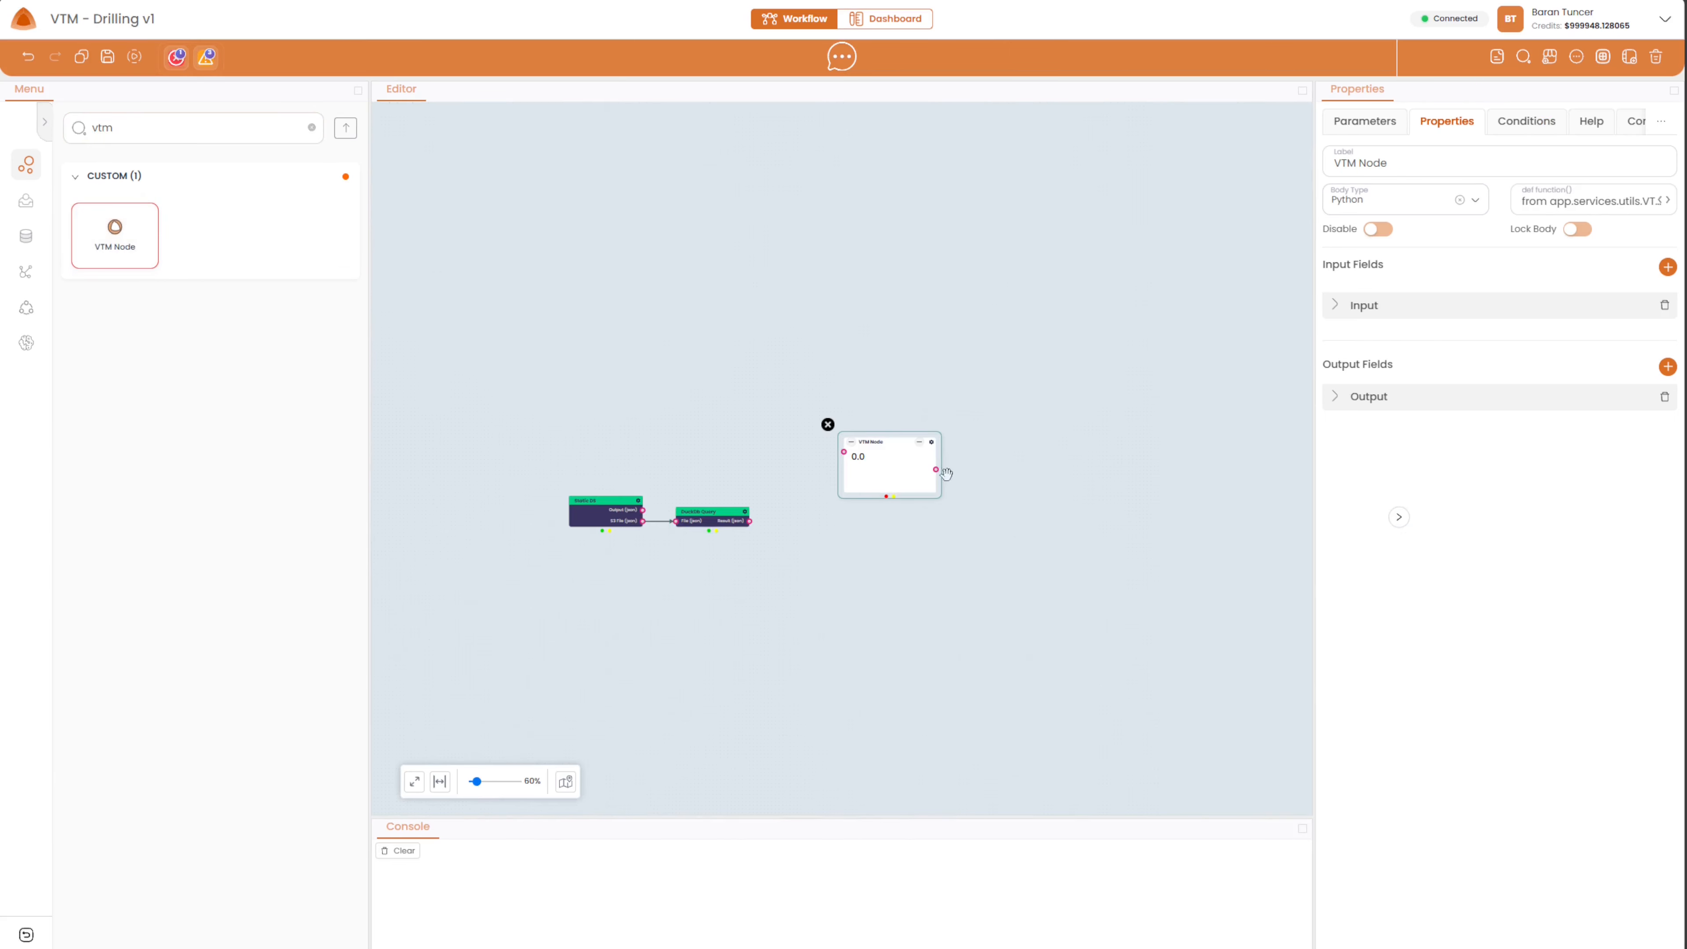
scroll(918, 485, up, 2)
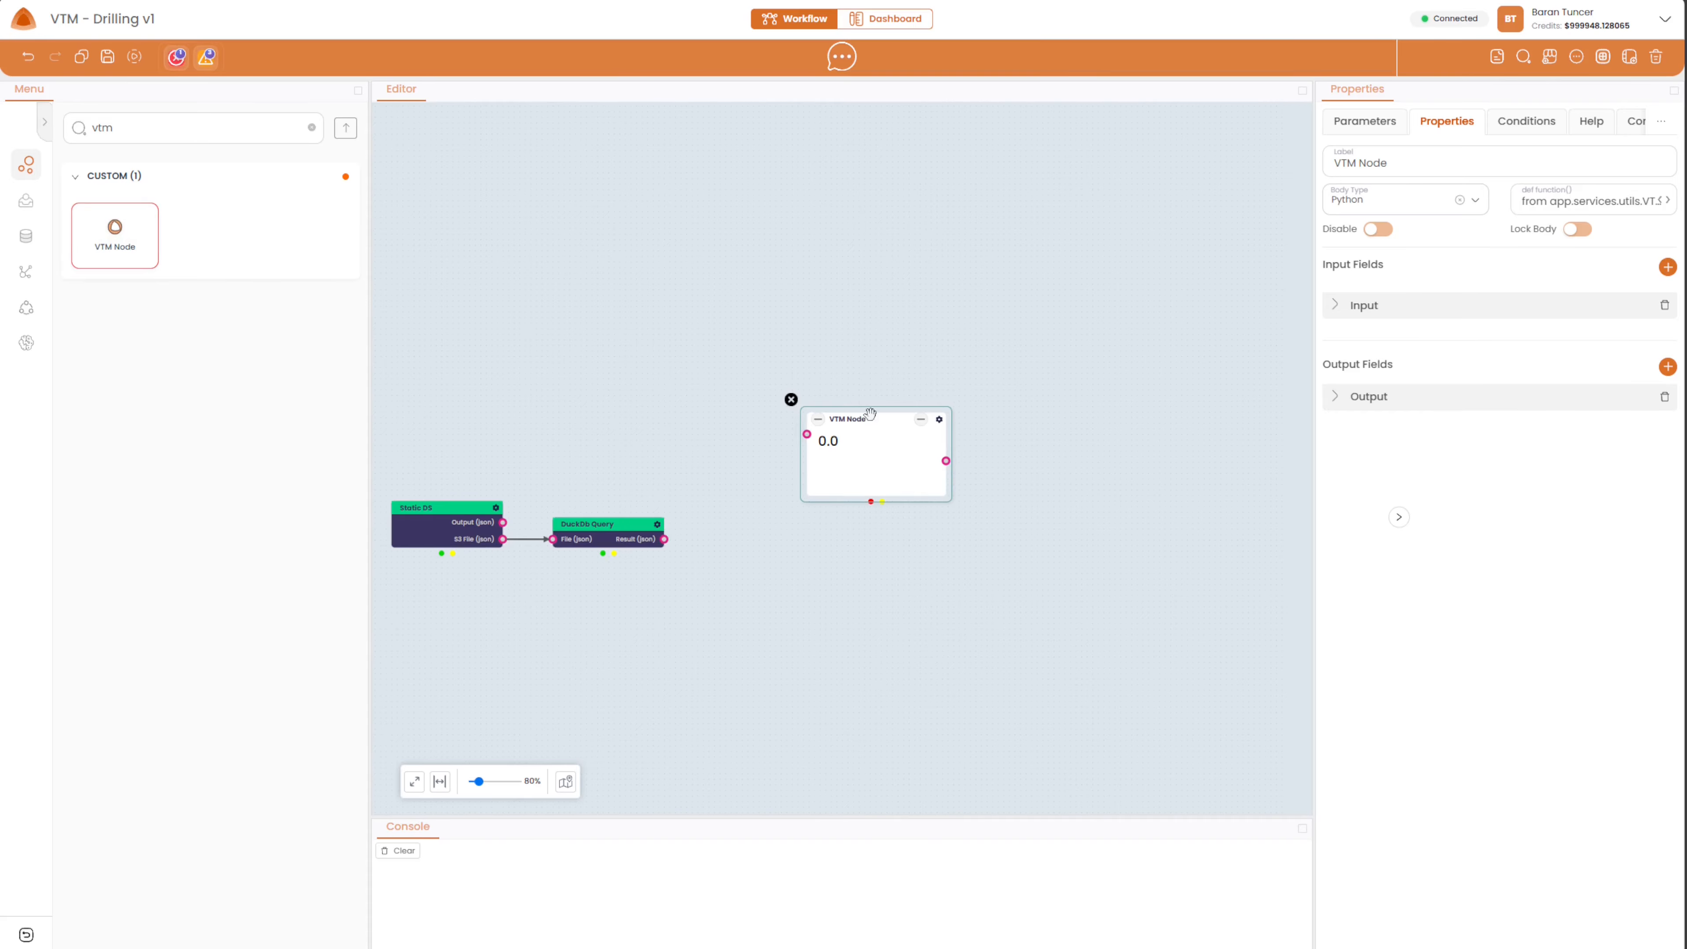
Review the VTM Node's parameters, its input and output fields and the available value types.
click(1363, 126)
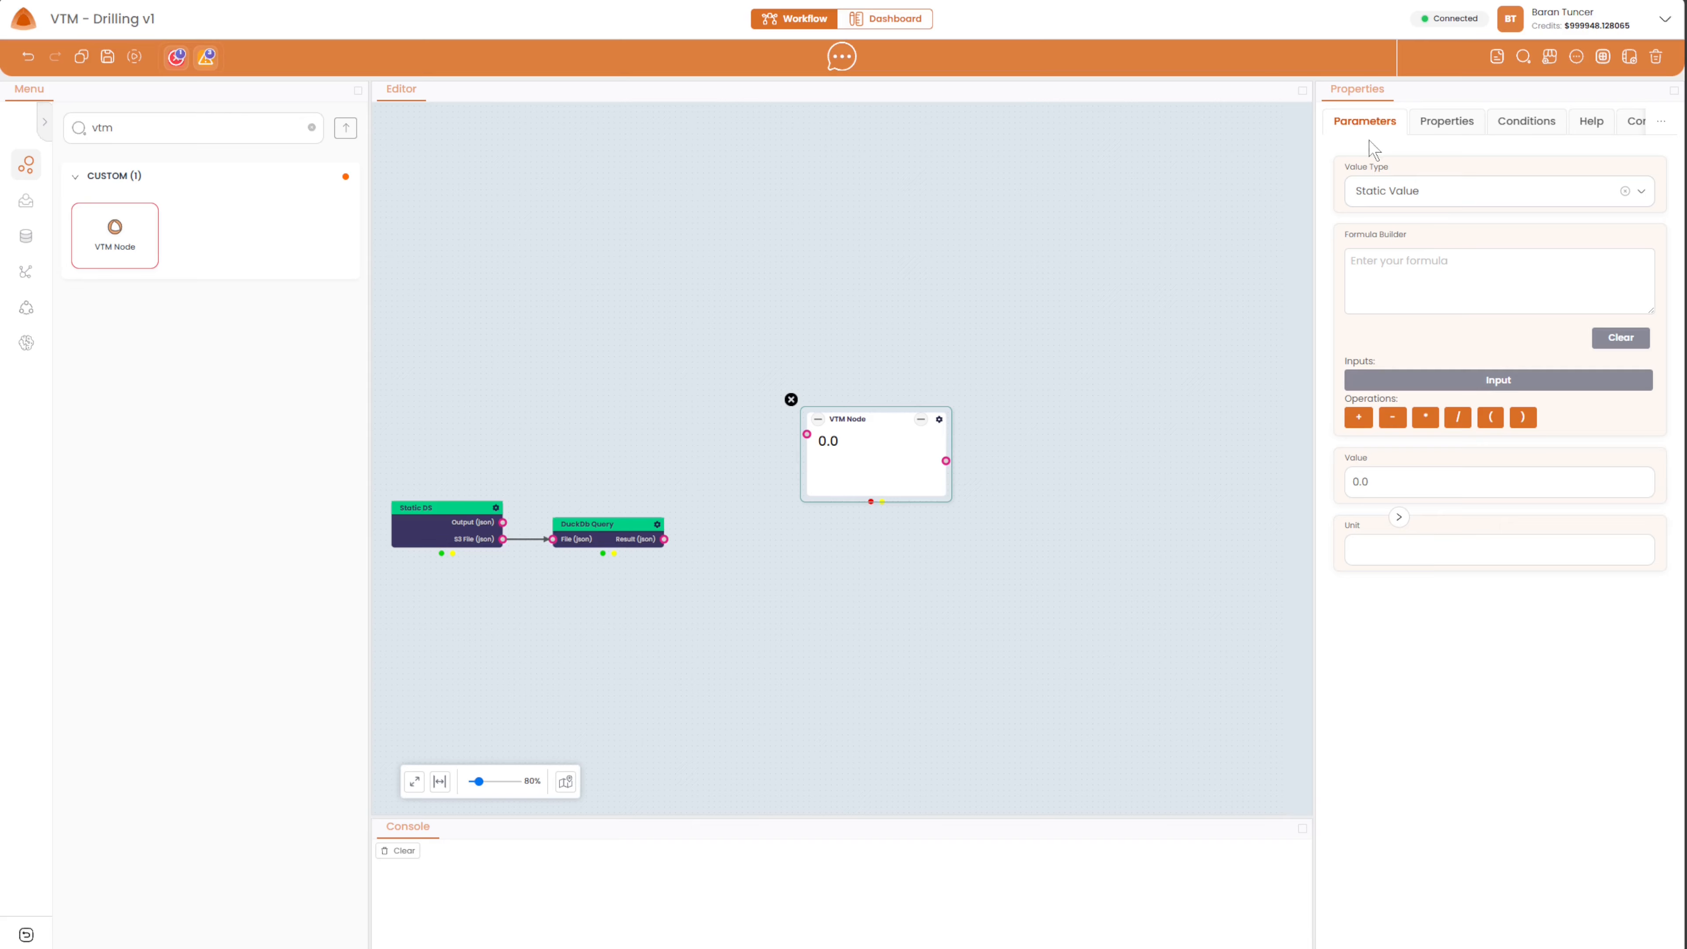
click(1462, 125)
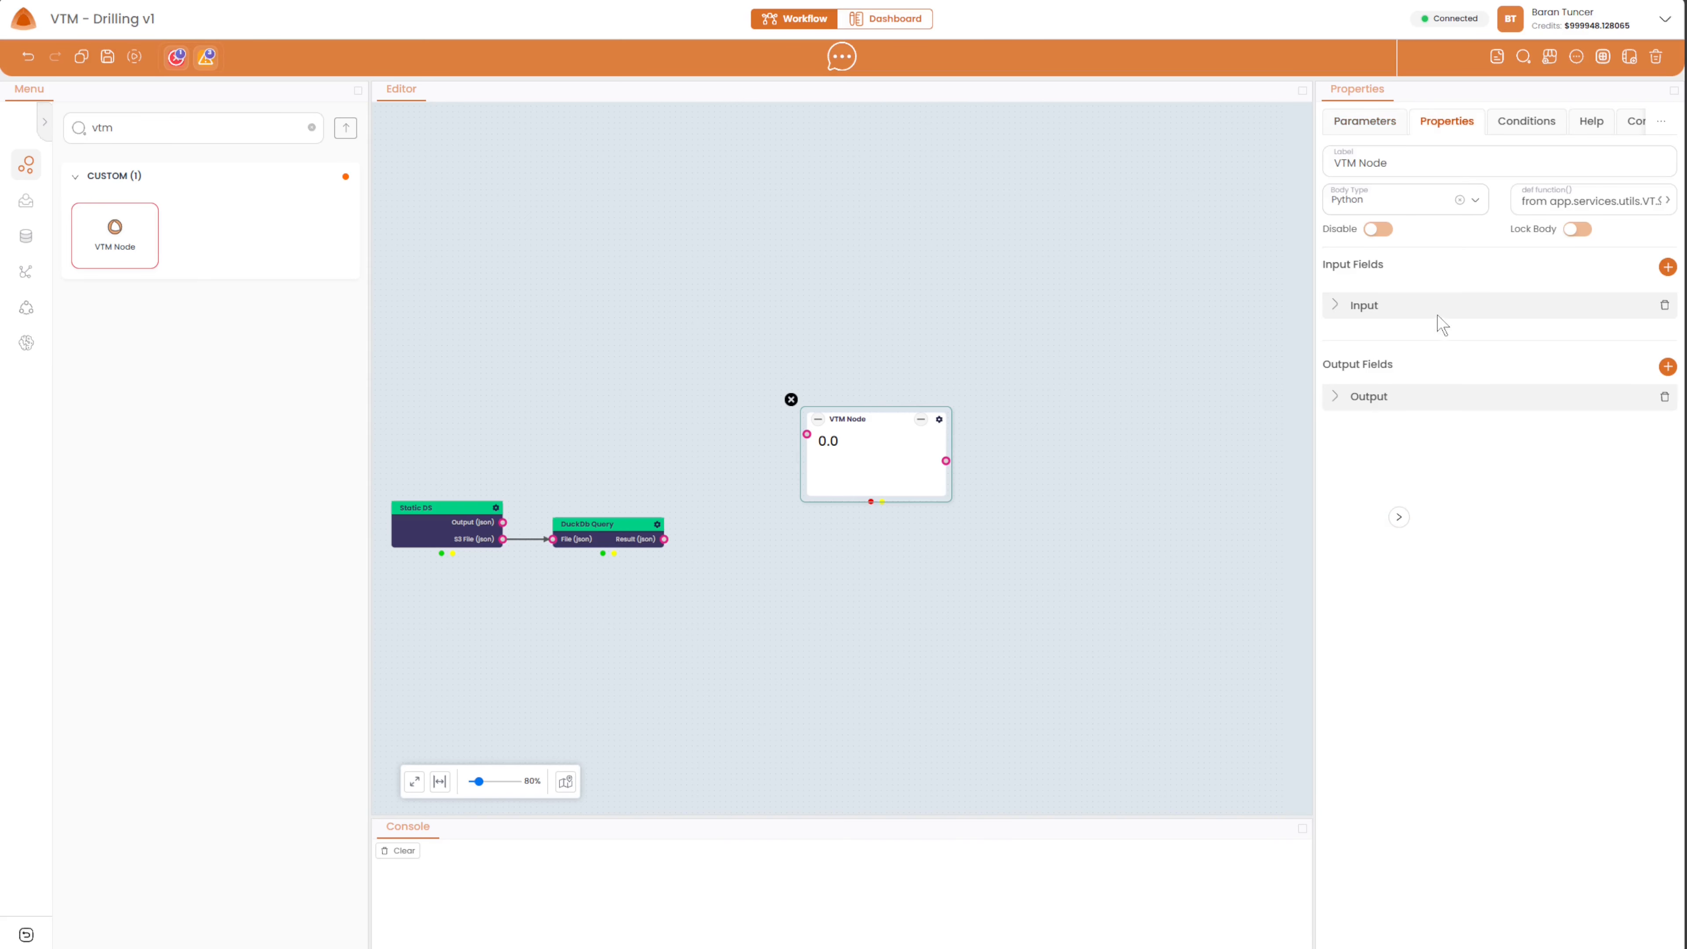
click(1402, 135)
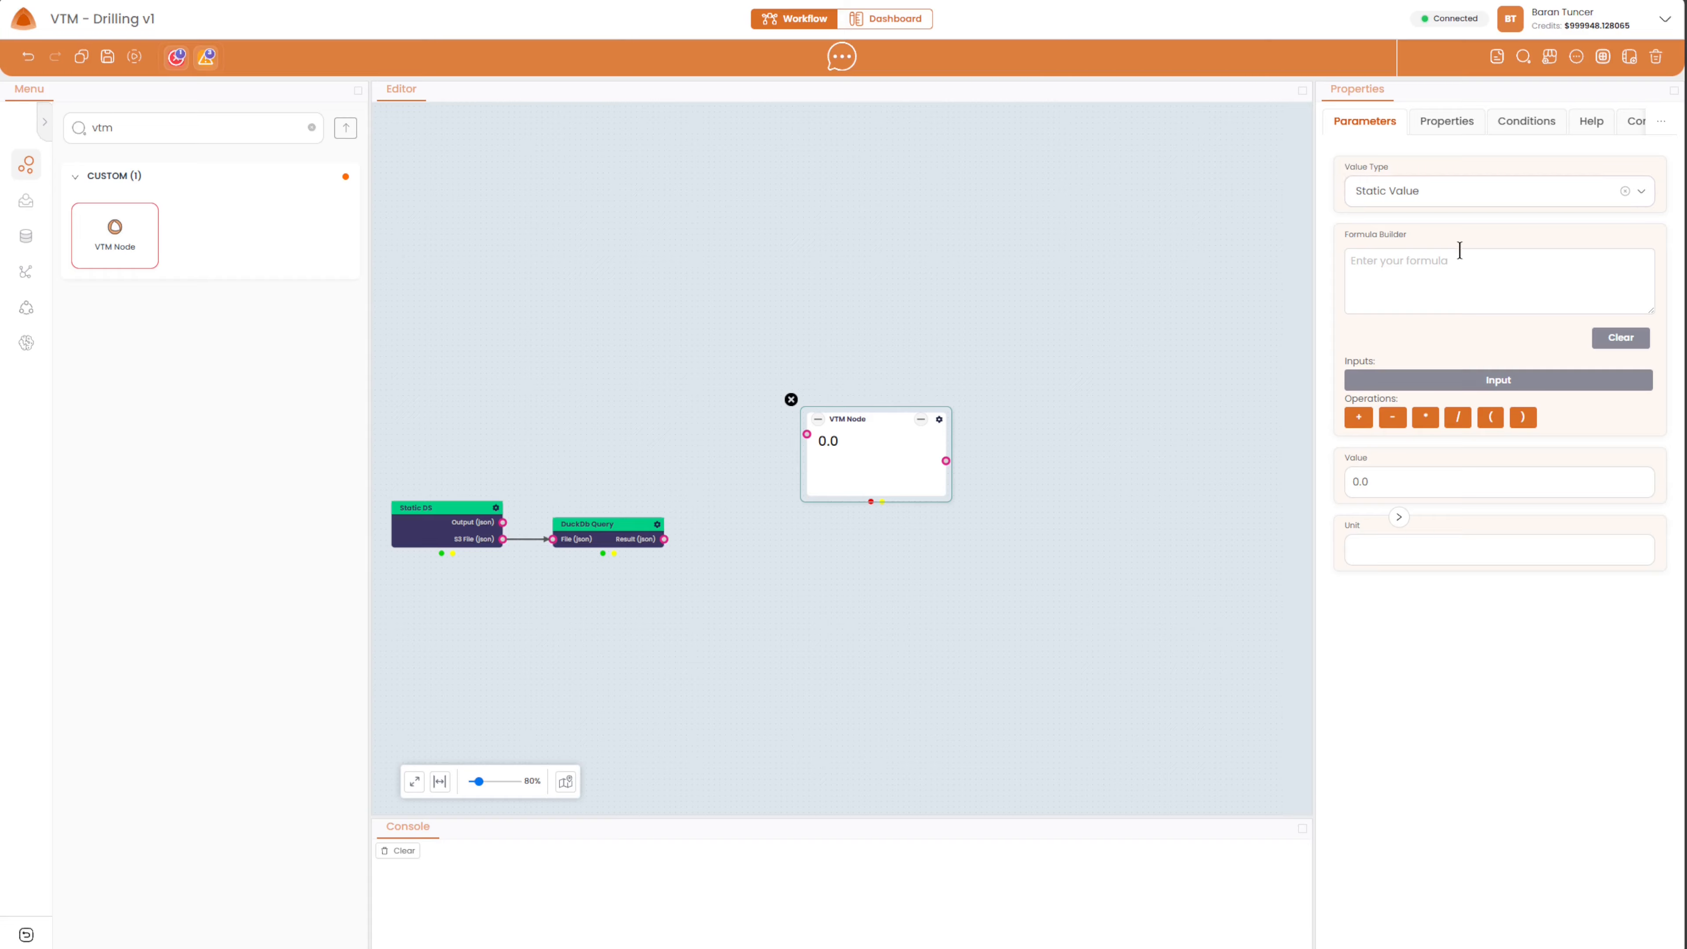
click(1448, 192)
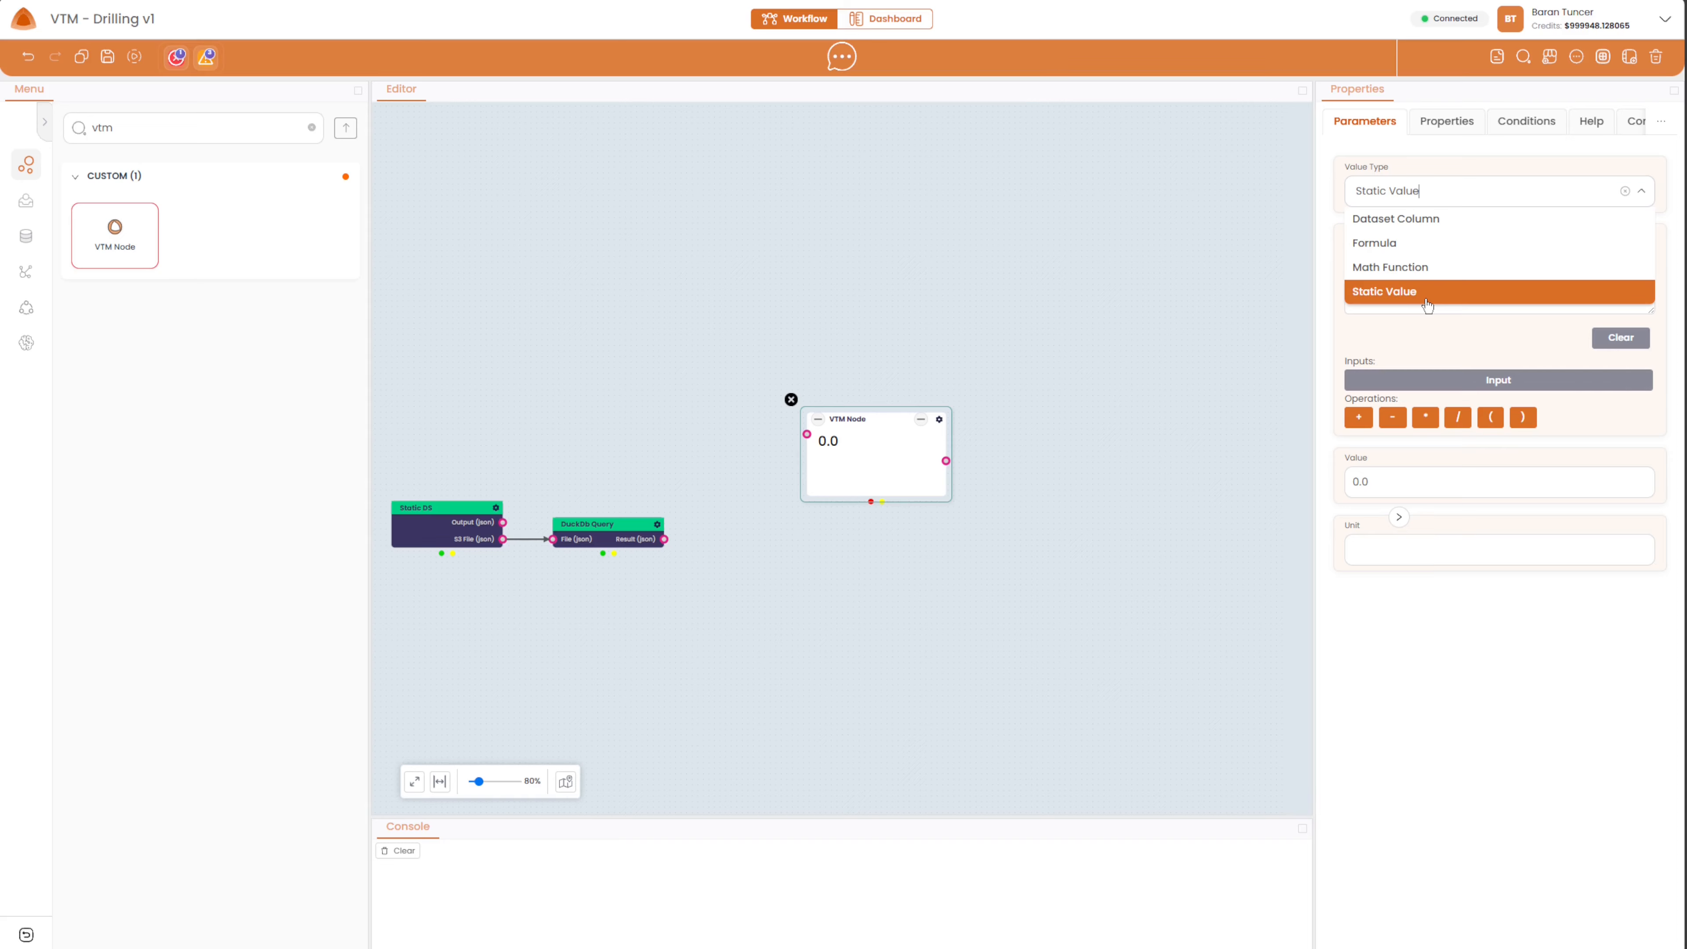
click(1428, 305)
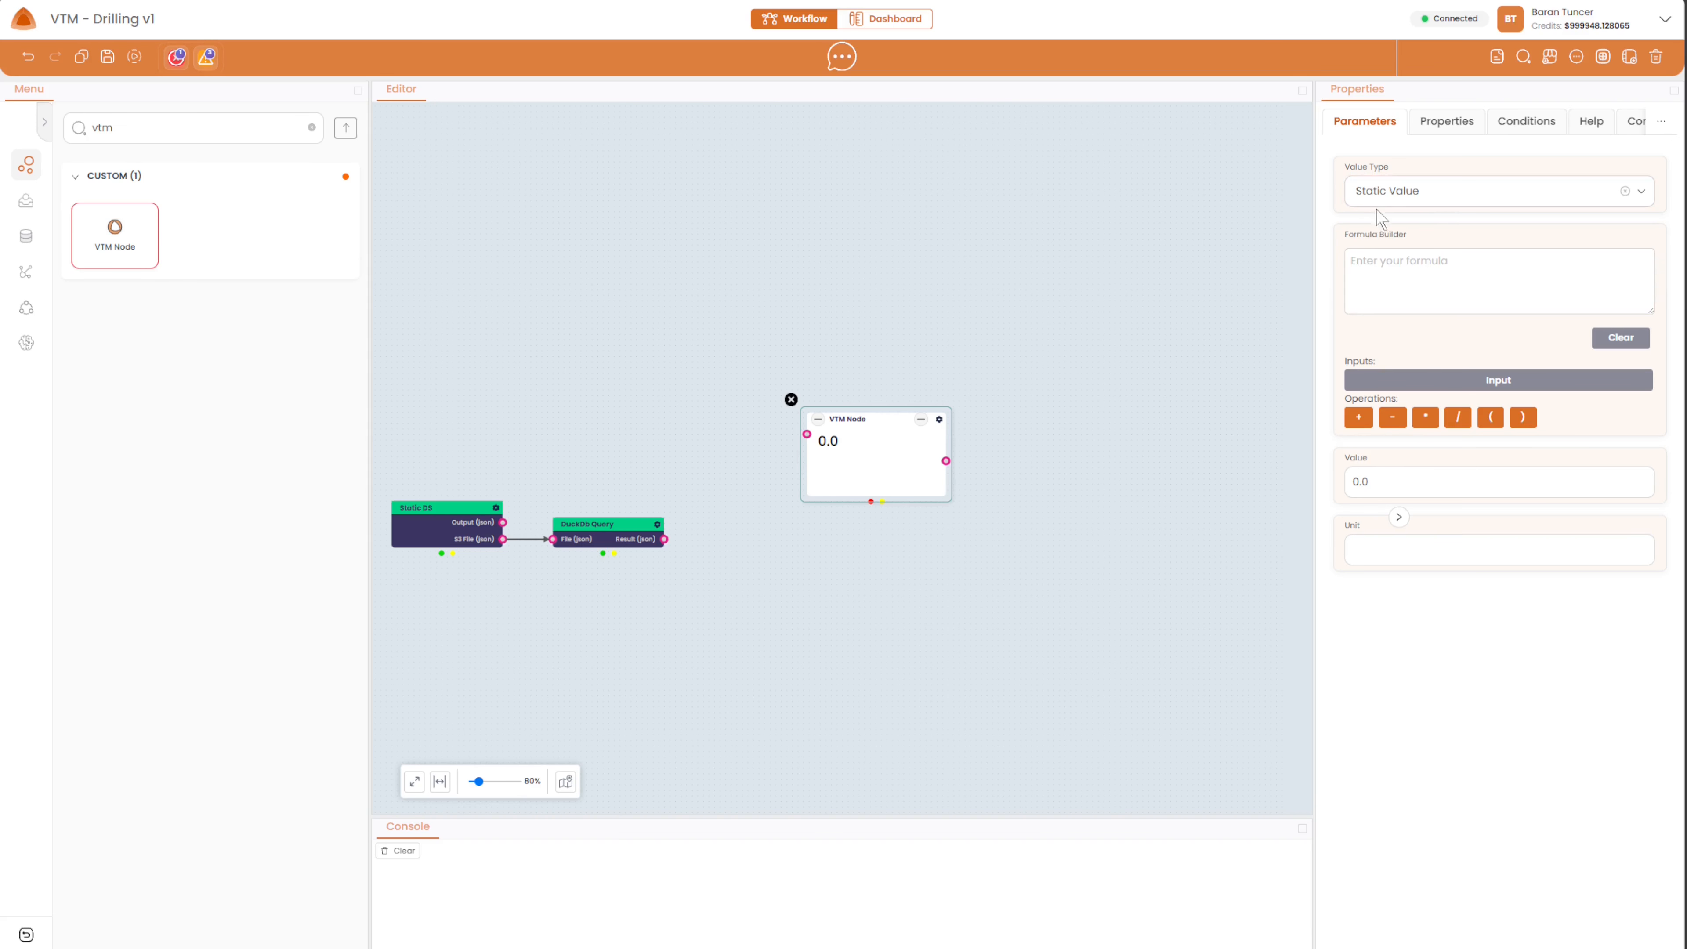
Compare the VTM Node's parameters for Formula, Math Function and Static Value, and set its Value Type to Dataset Column.
click(1417, 186)
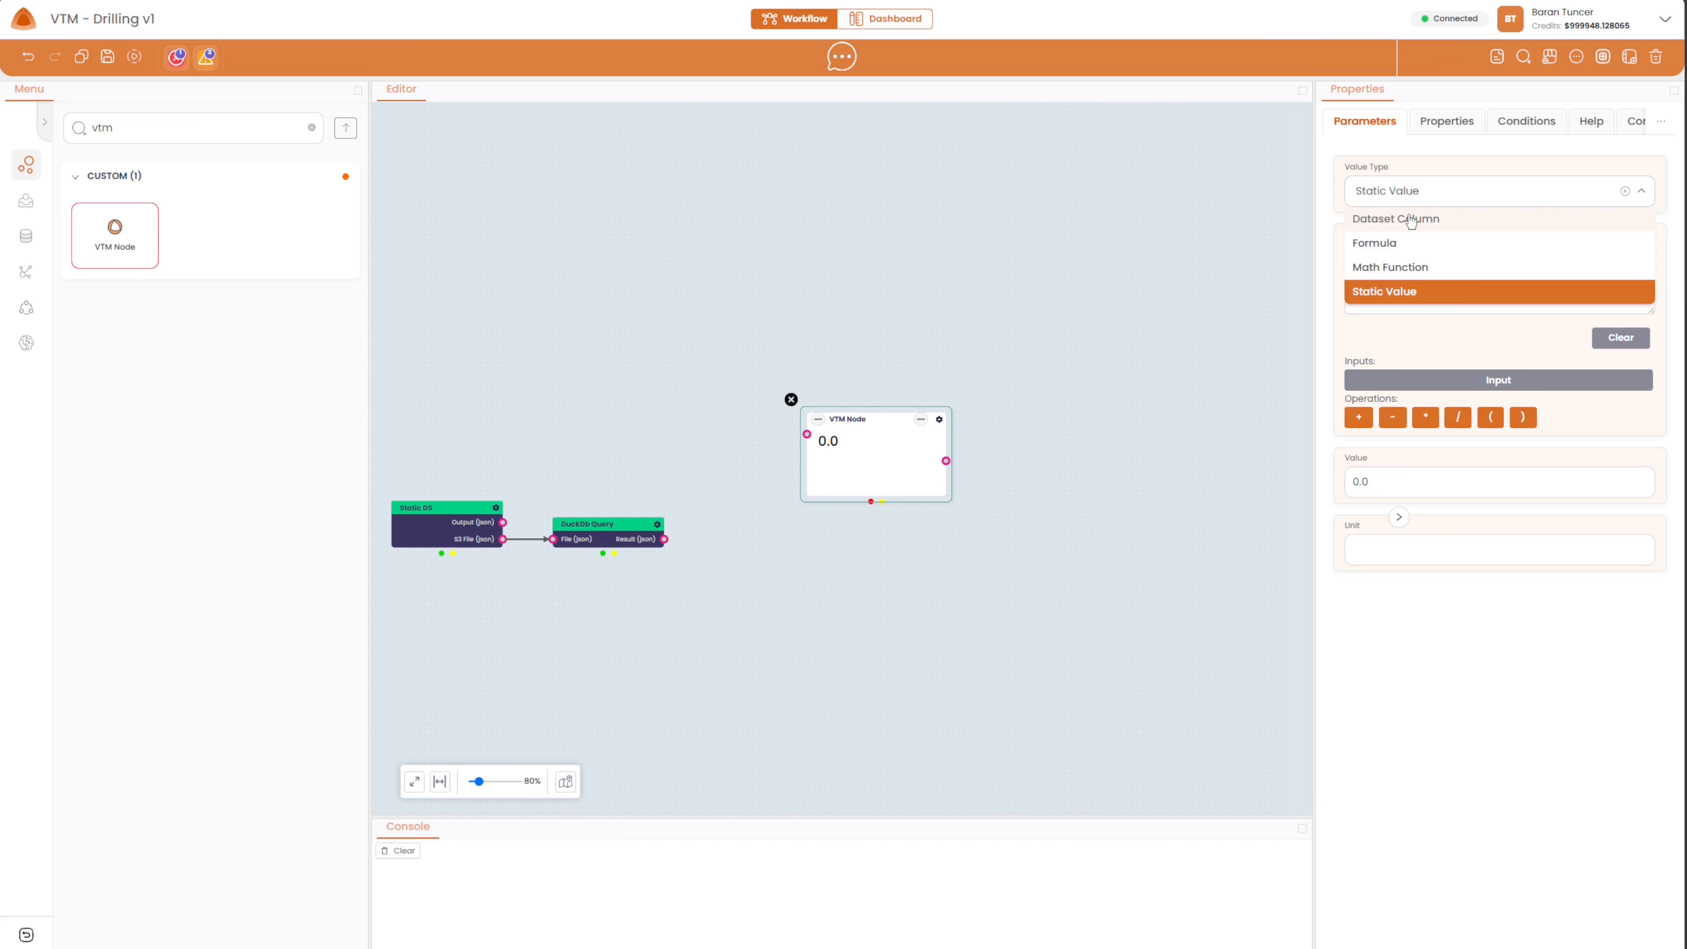
click(1412, 219)
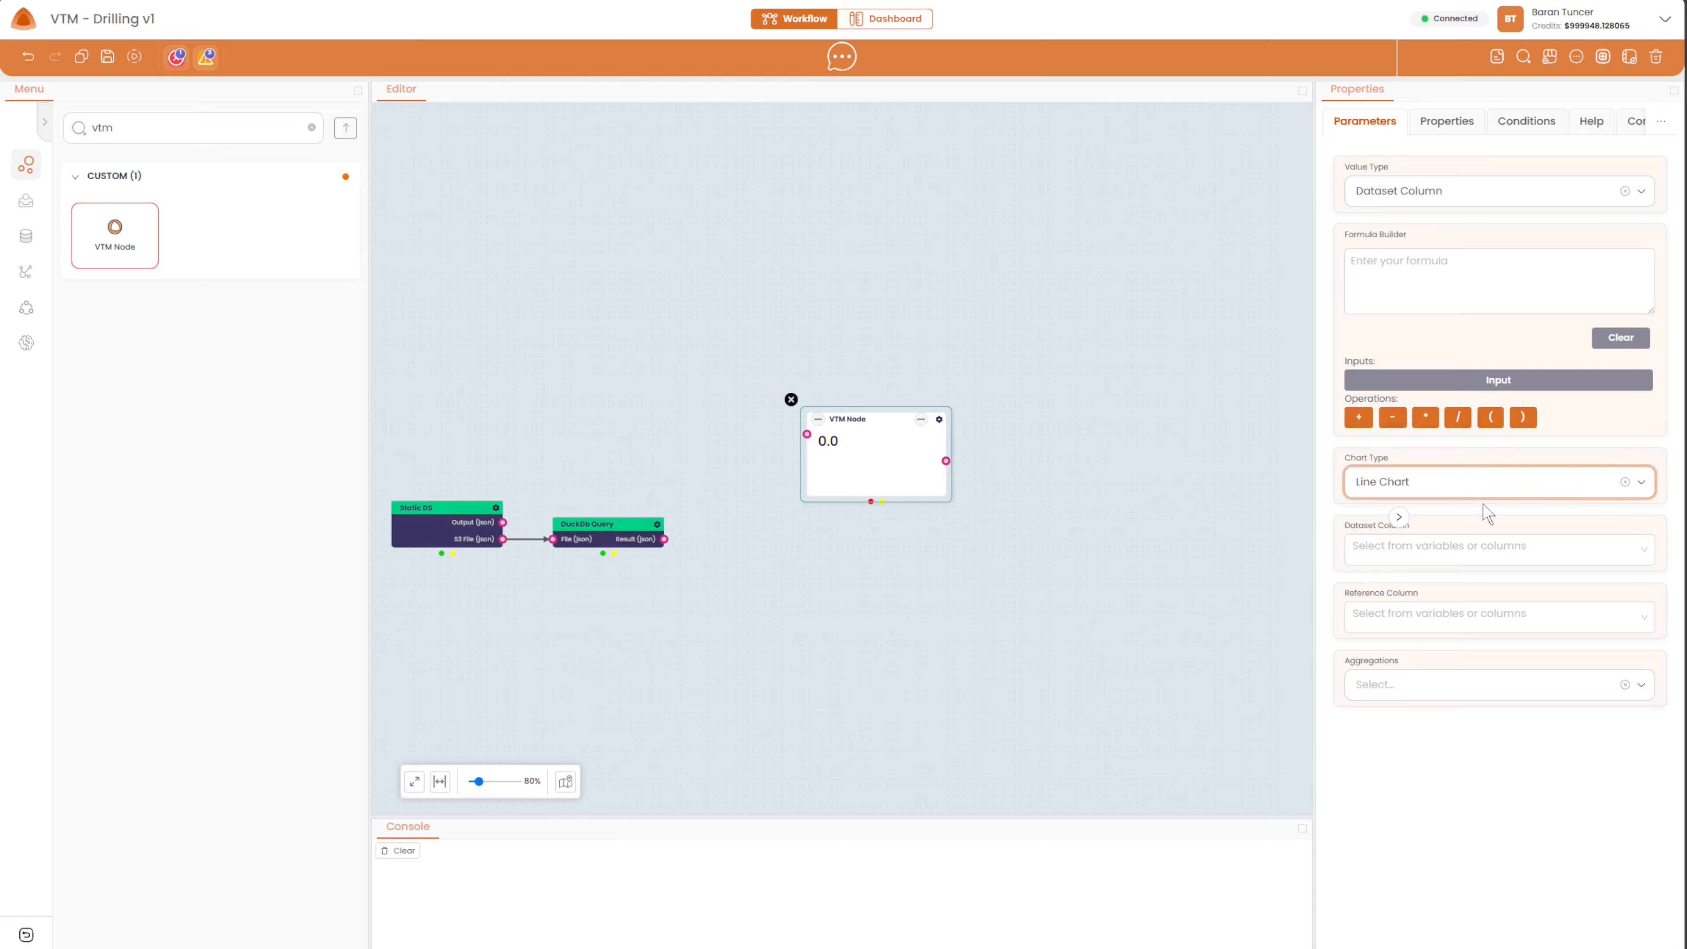
click(1488, 191)
click(1458, 246)
click(1462, 191)
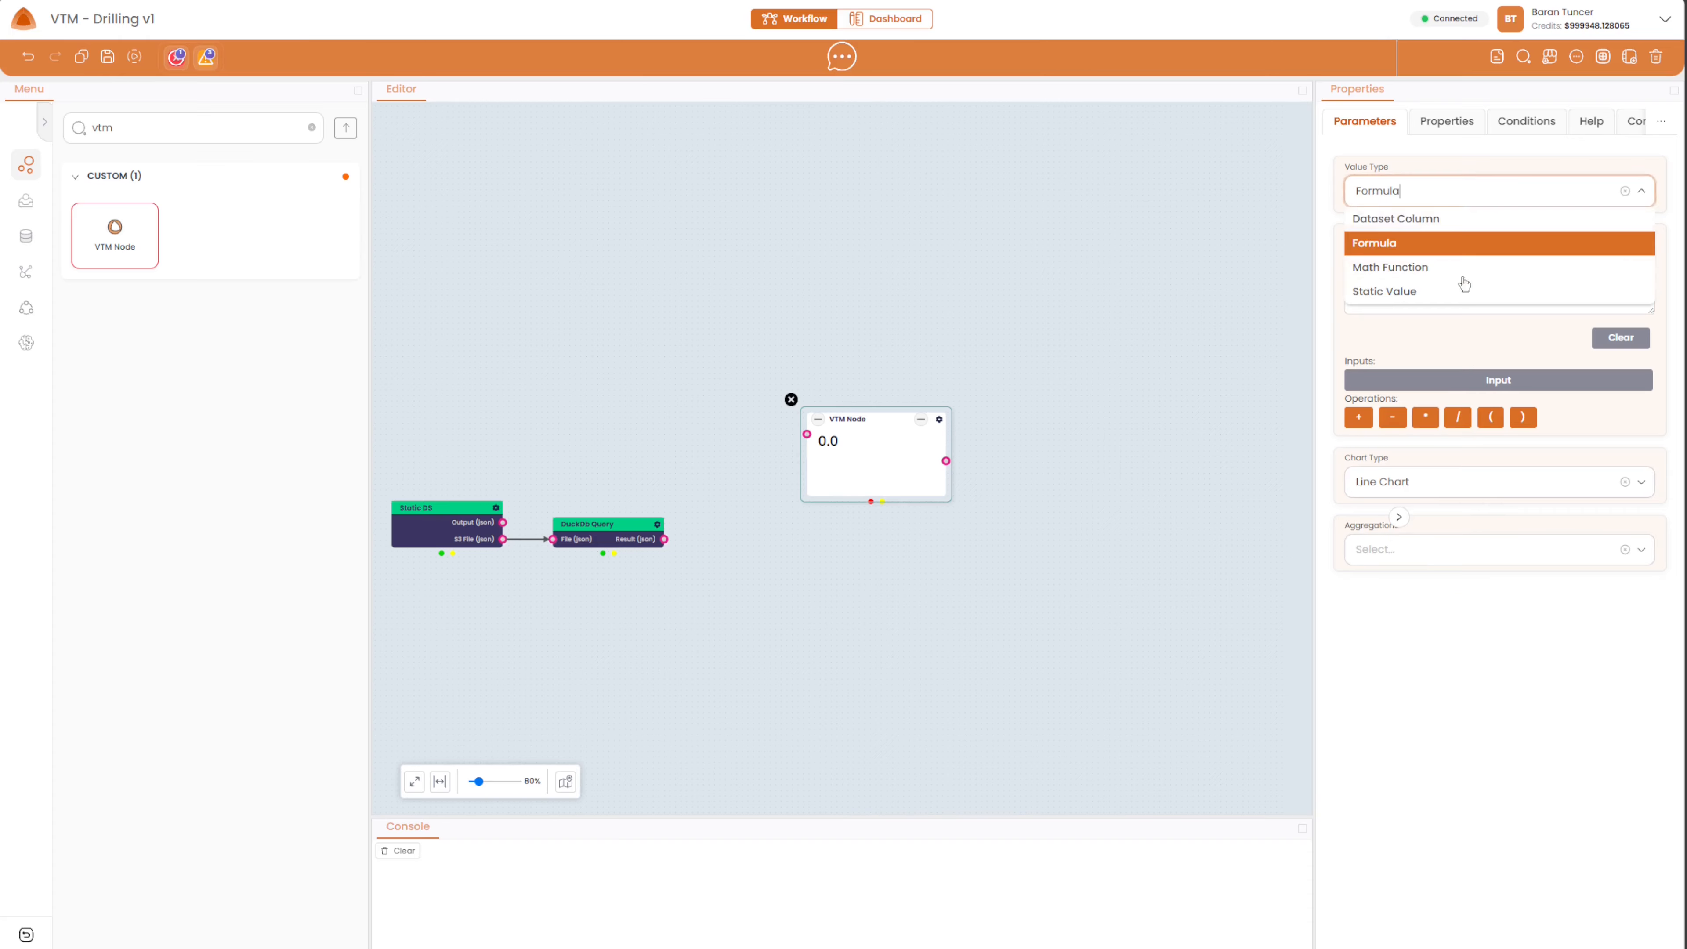
click(1461, 269)
click(1453, 182)
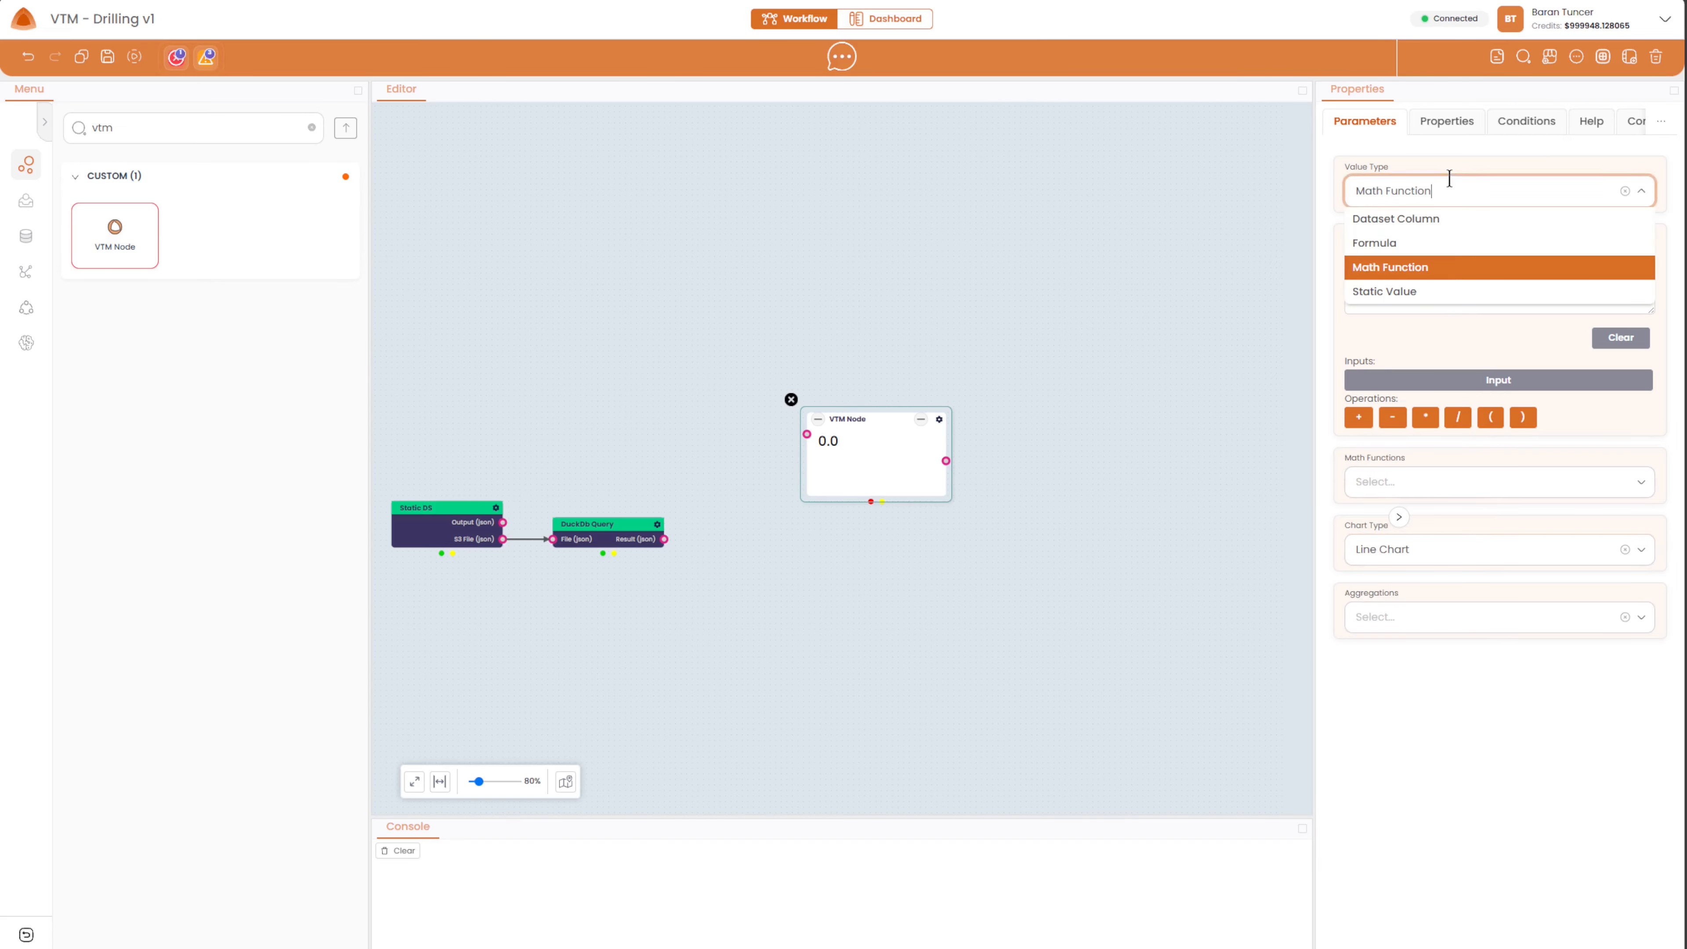
click(1447, 293)
click(1483, 191)
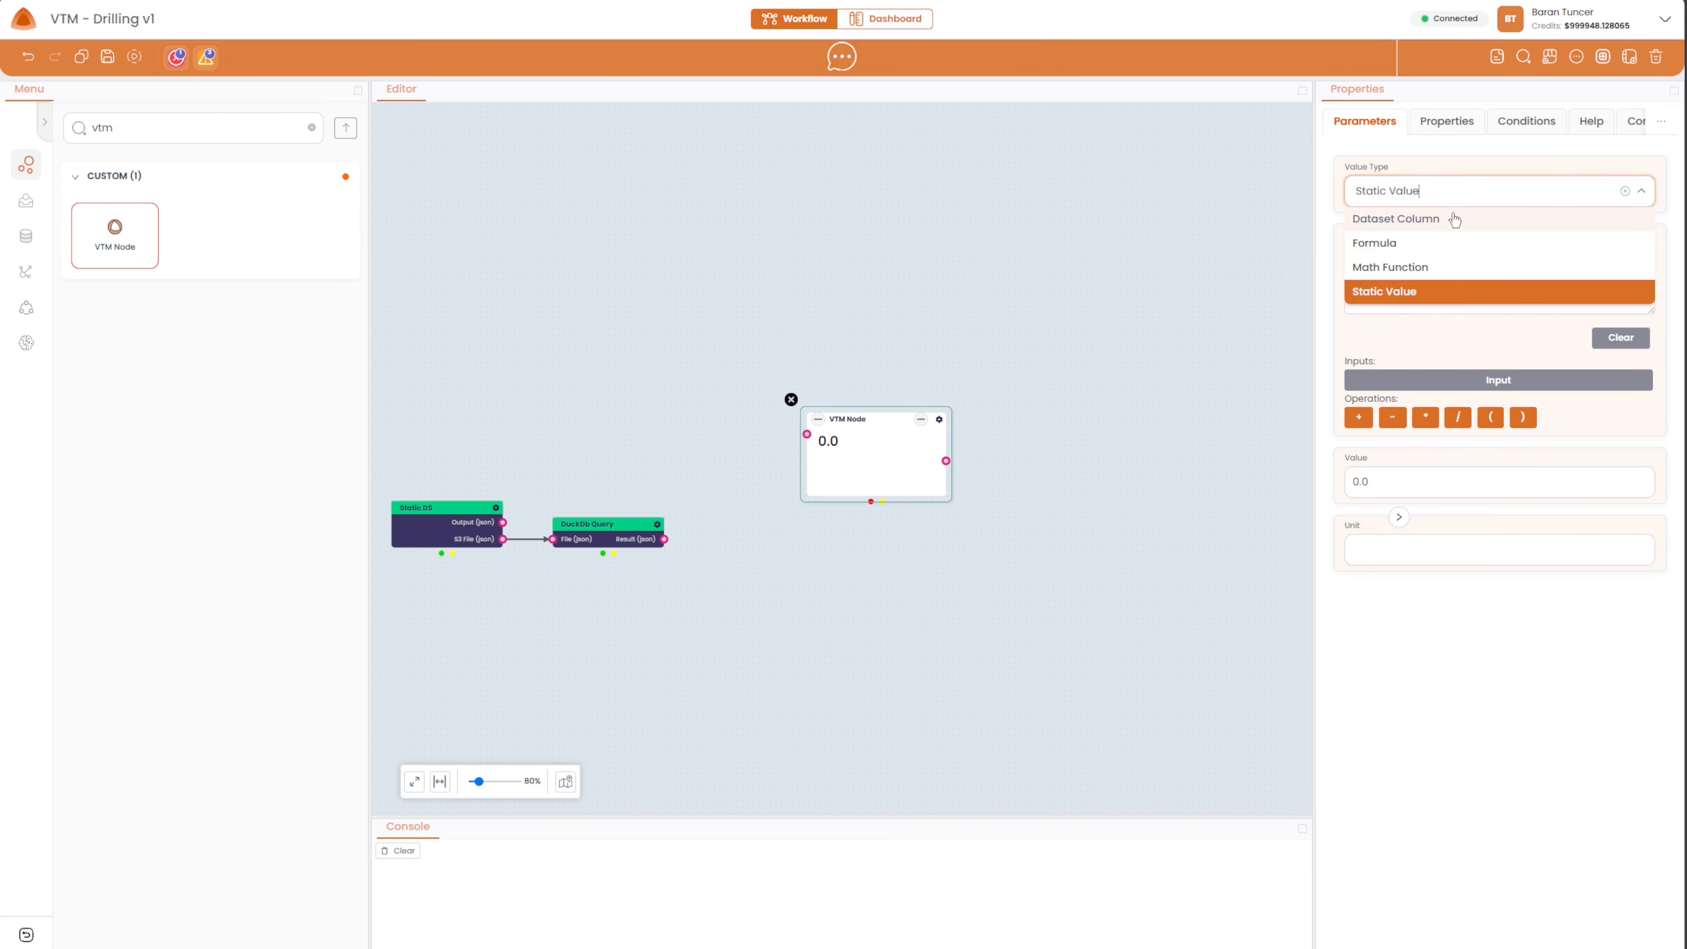
click(1453, 223)
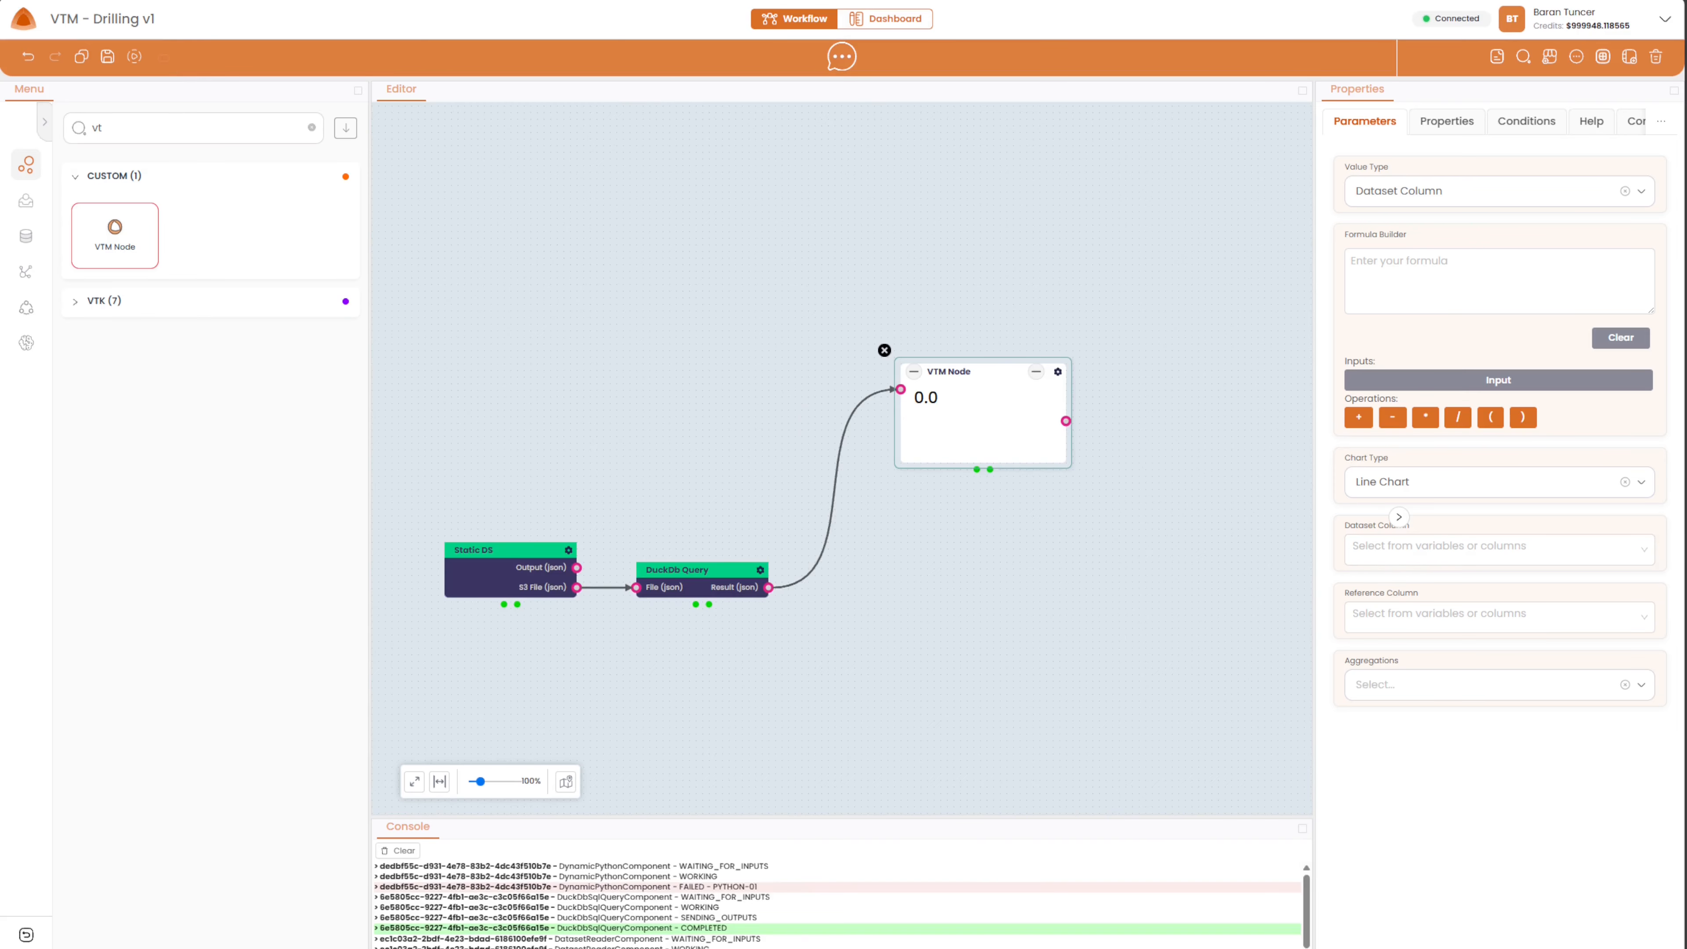
Switch to the Excel workbook, look up Drilling Cost Per Meter and Drill Bits in the VTM_ND1 sheet, and return to the workflow editor.
mouse_move(685, 948)
click(735, 895)
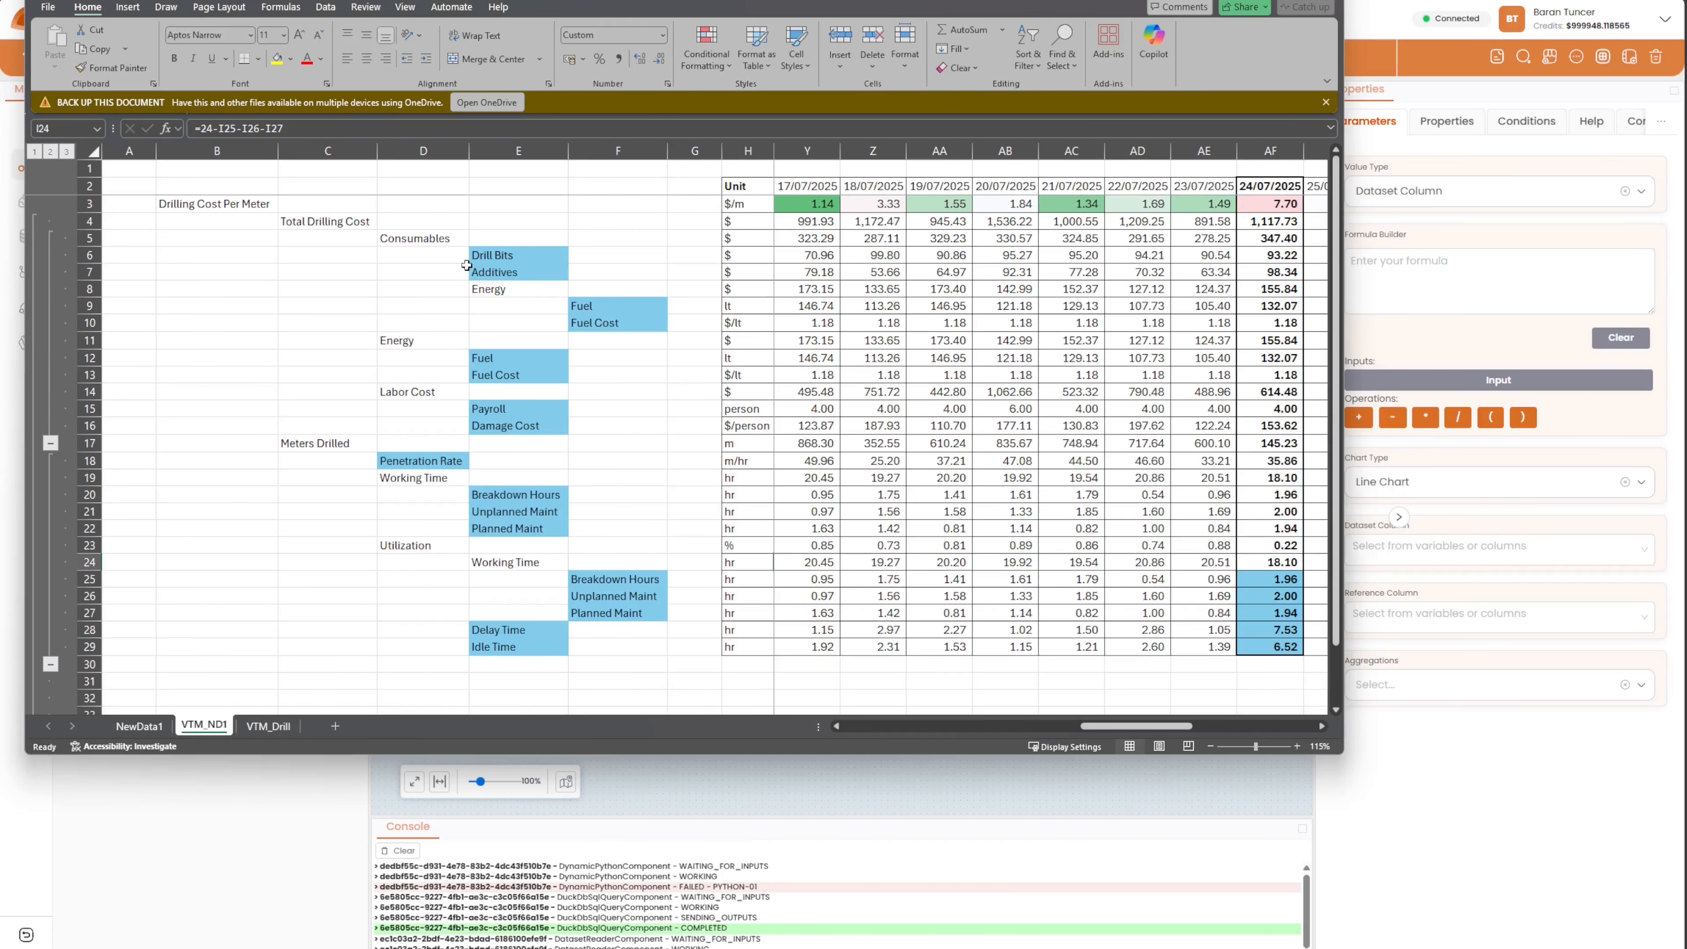
click(210, 207)
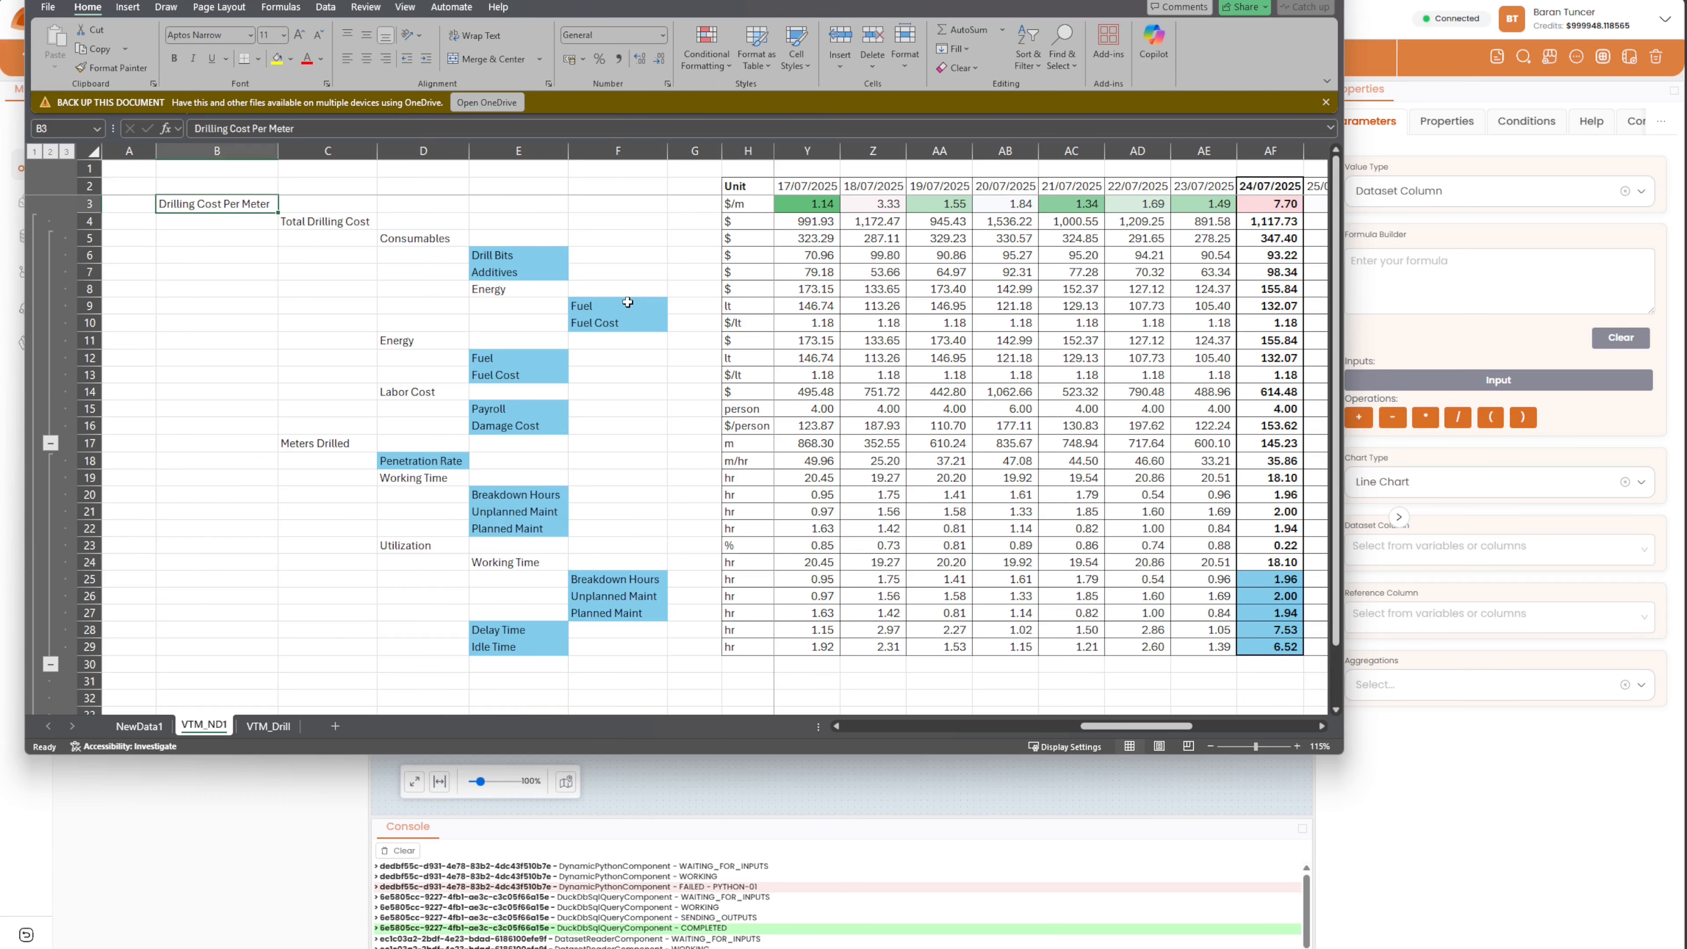
click(553, 255)
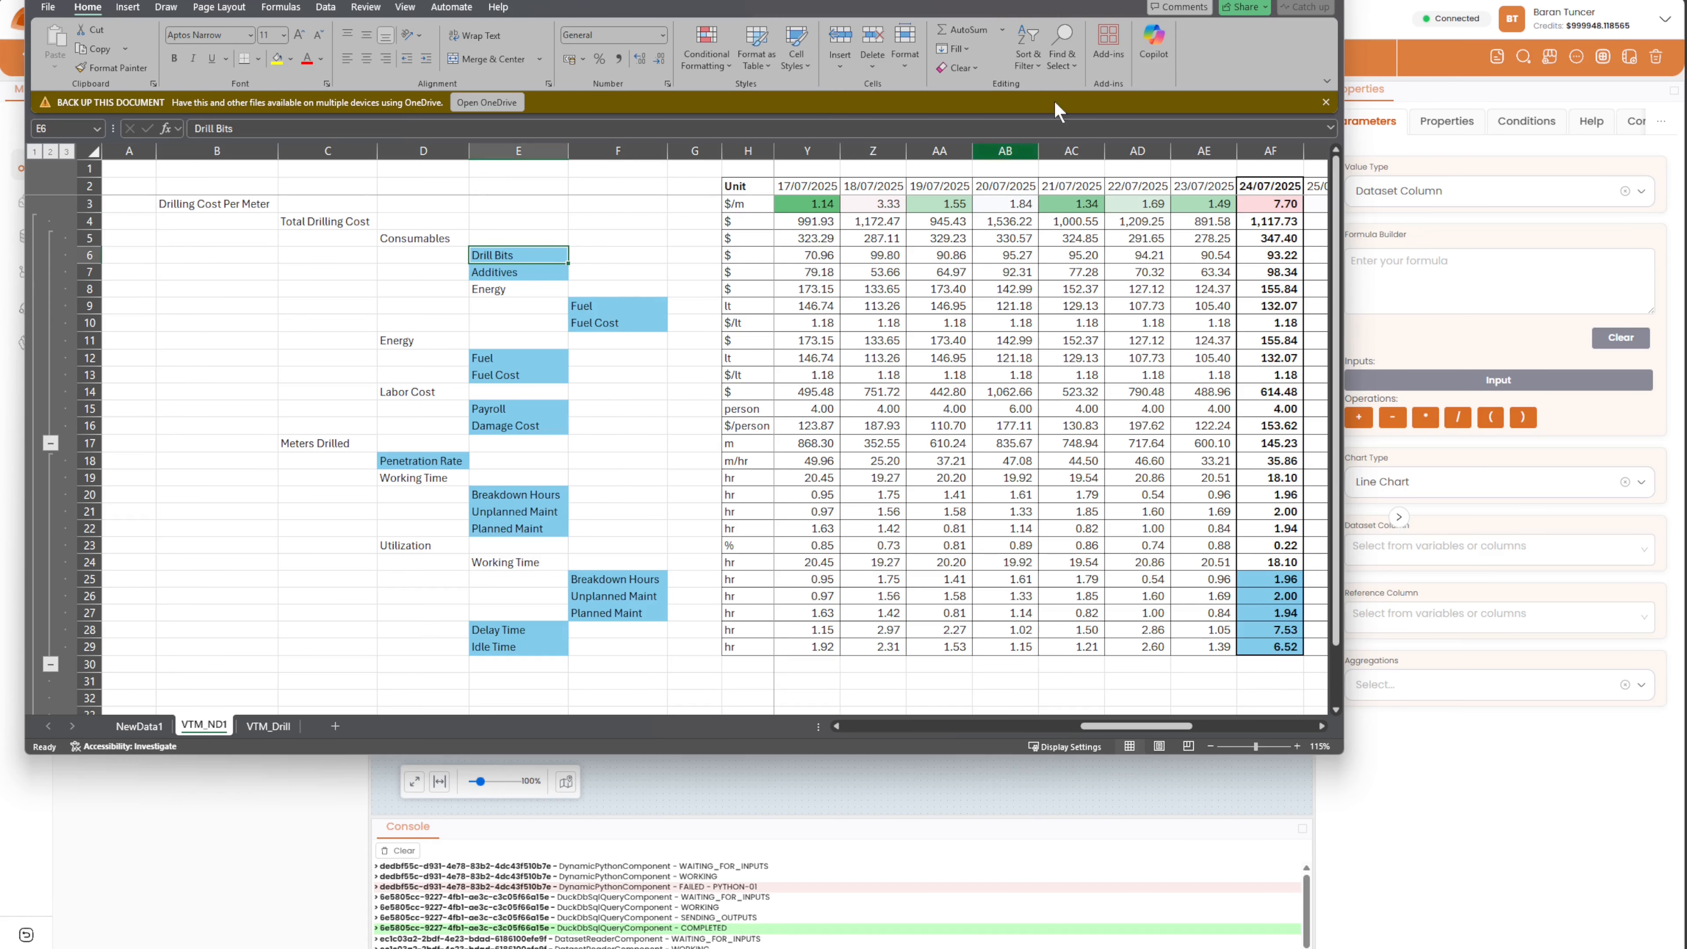
key(alt+Tab)
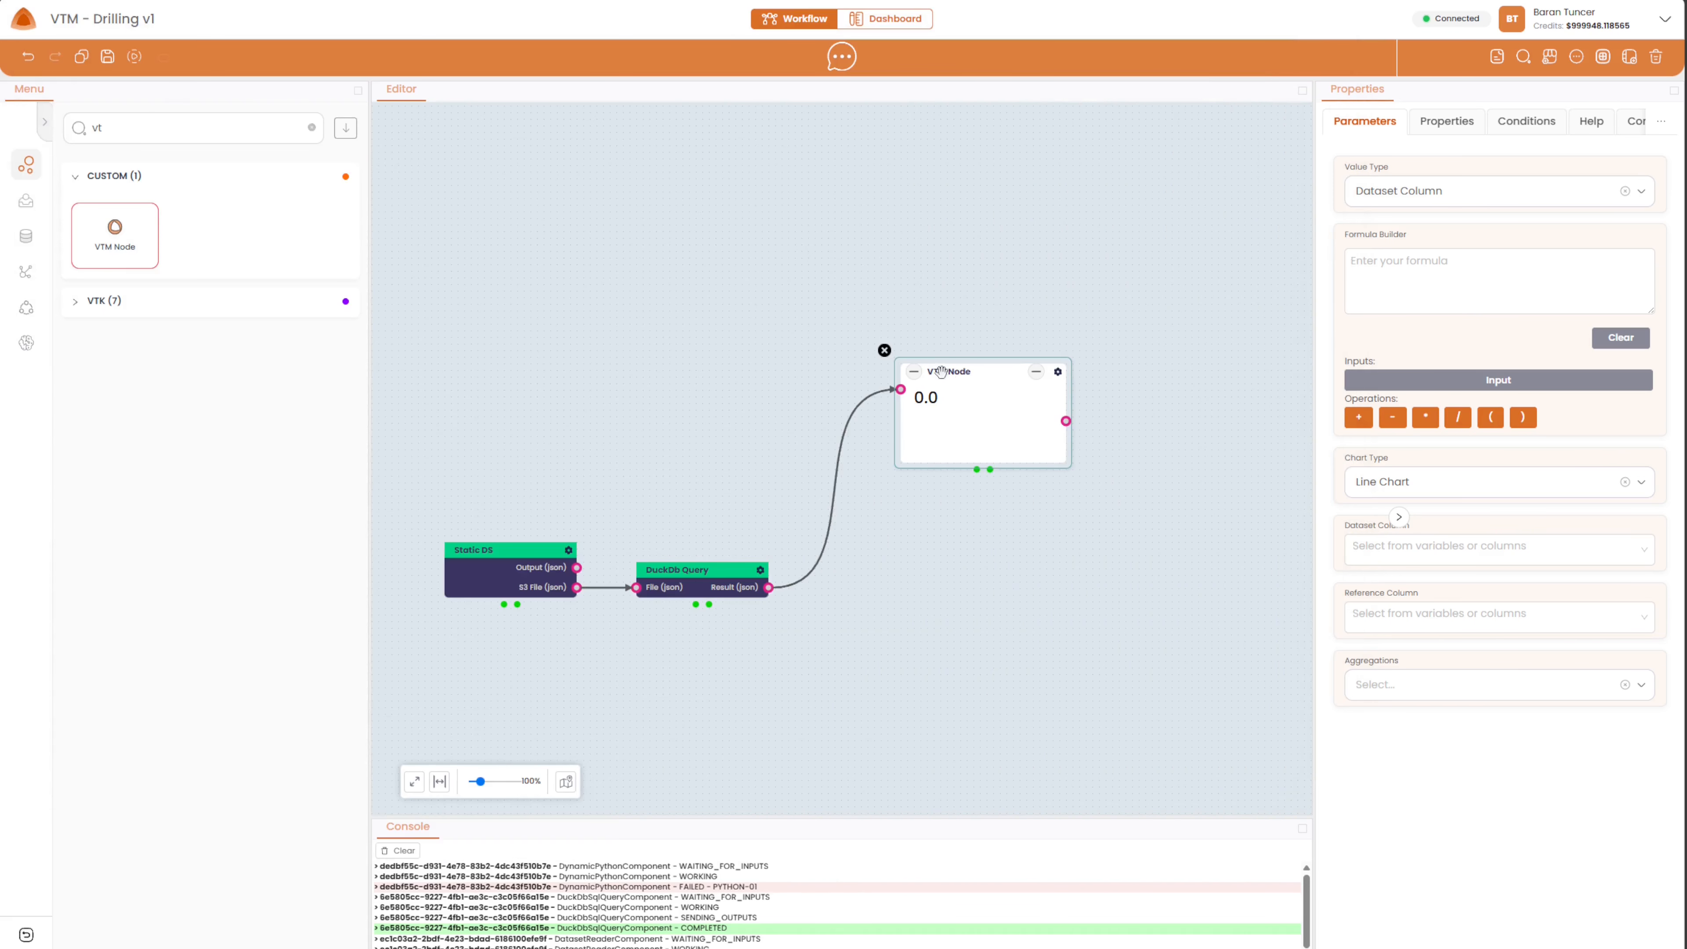
Rename the VTM Node's label to Drill Bits and return to its parameters.
click(1458, 125)
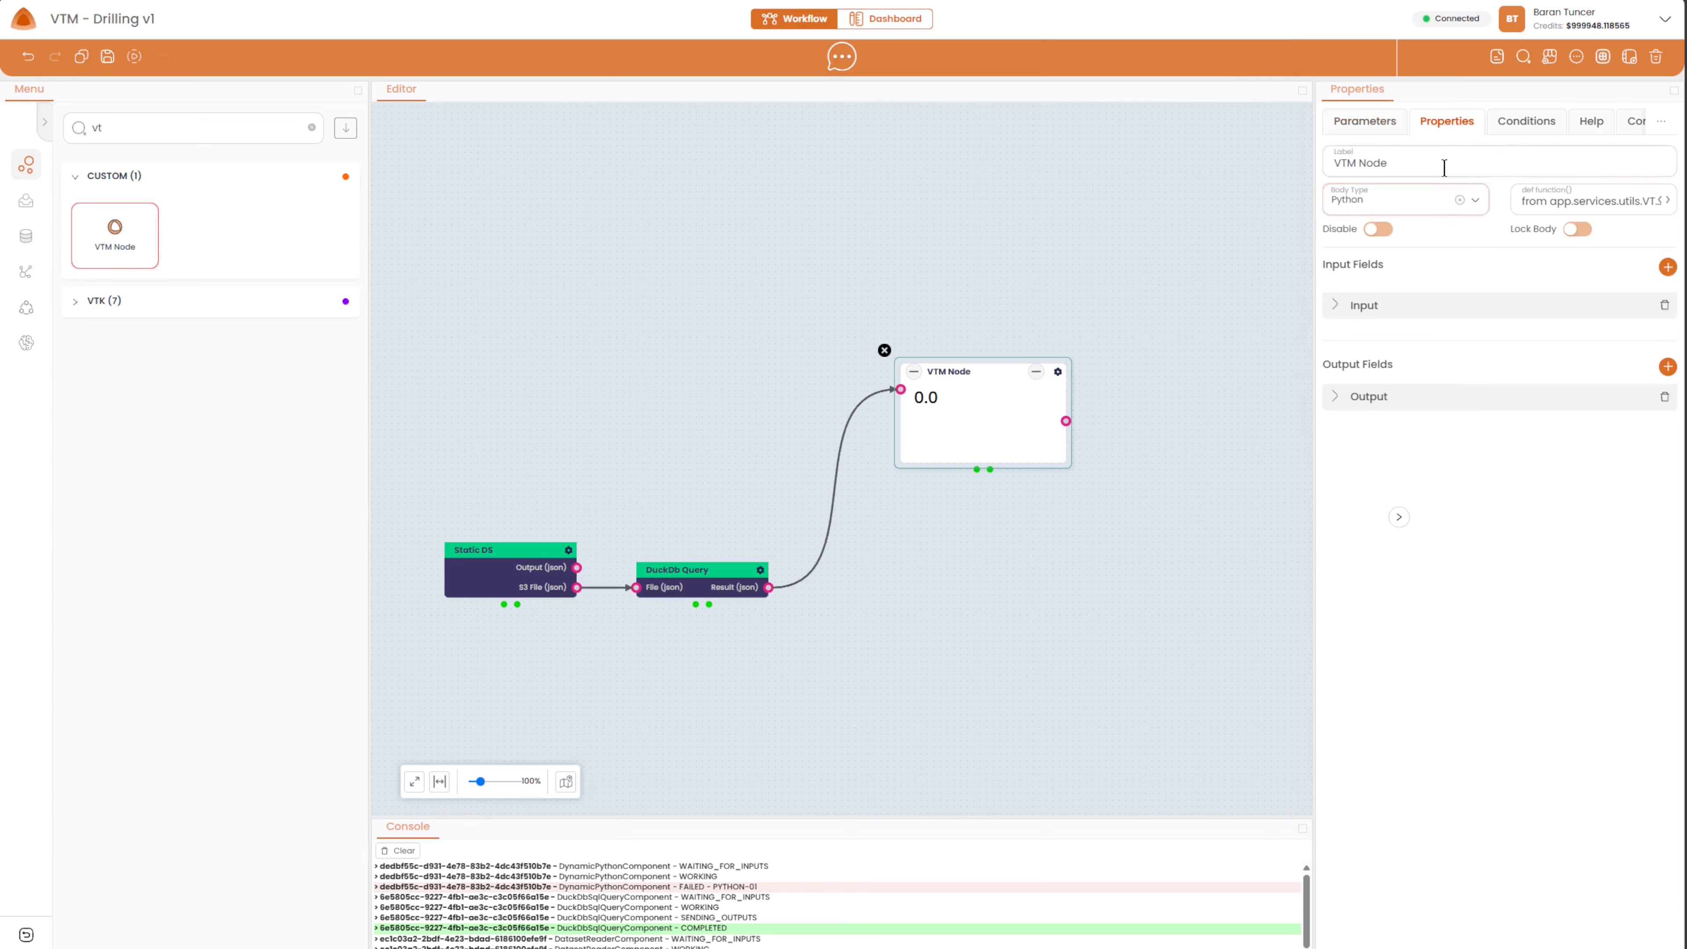
text(Drill Bits)
click(1370, 120)
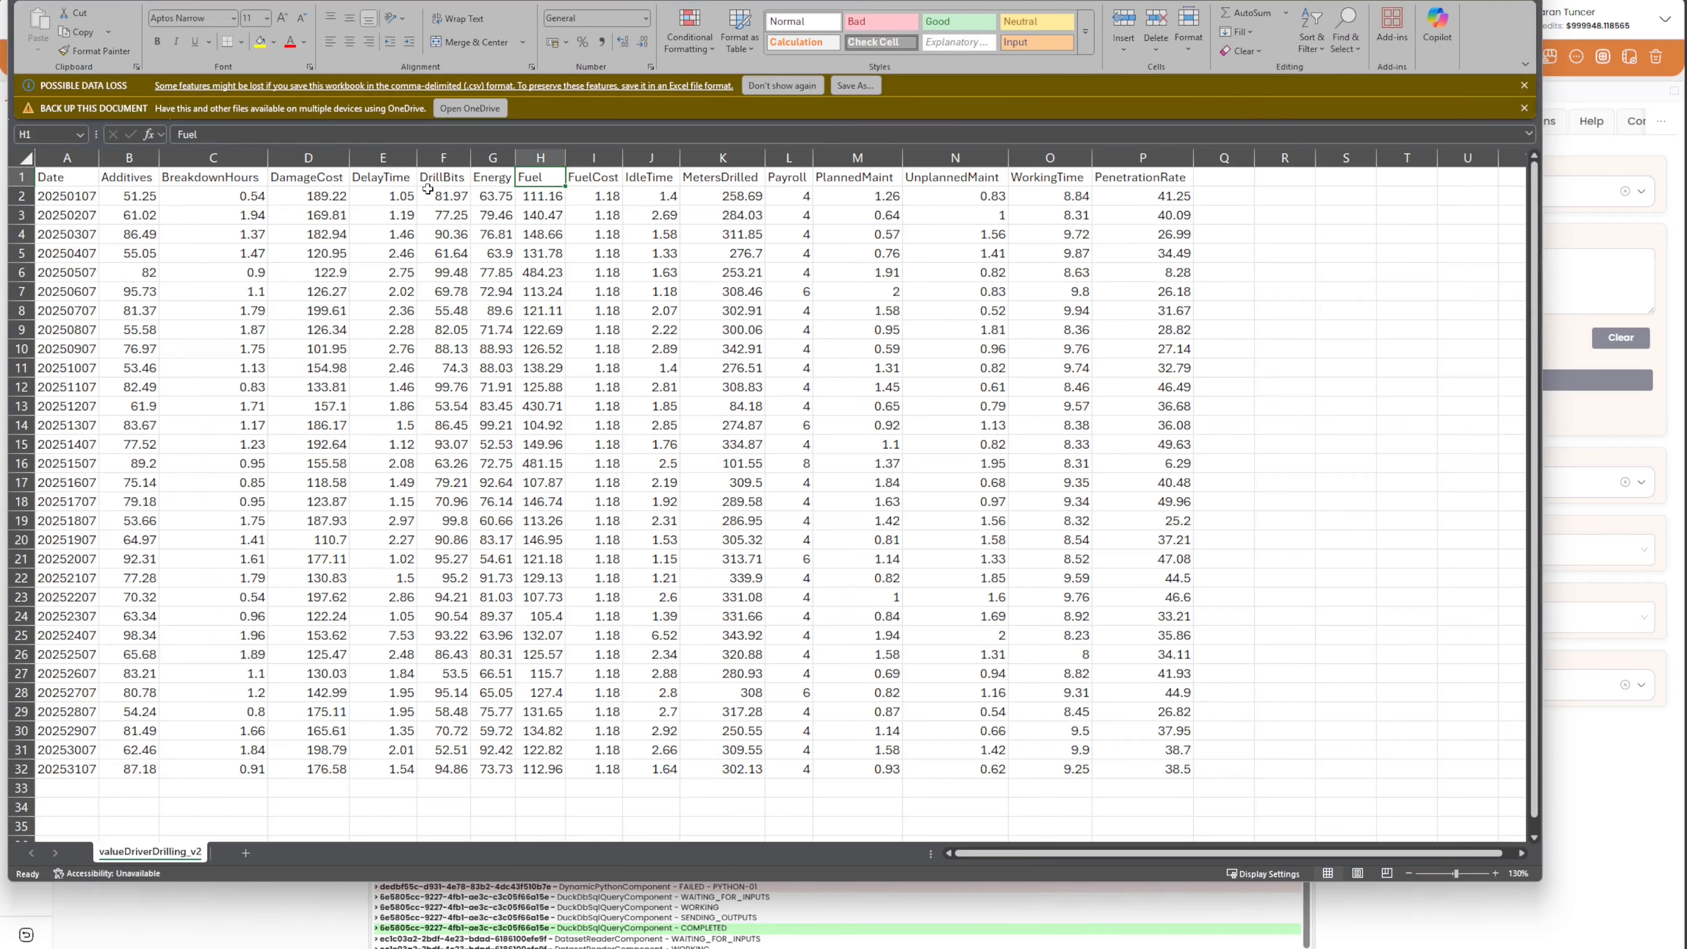
Check the DrillBits column in the valueDriverDrilling_v2 sheet and set the Drill Bits node's Dataset Column to DrillBits.
drag(437, 177, 451, 761)
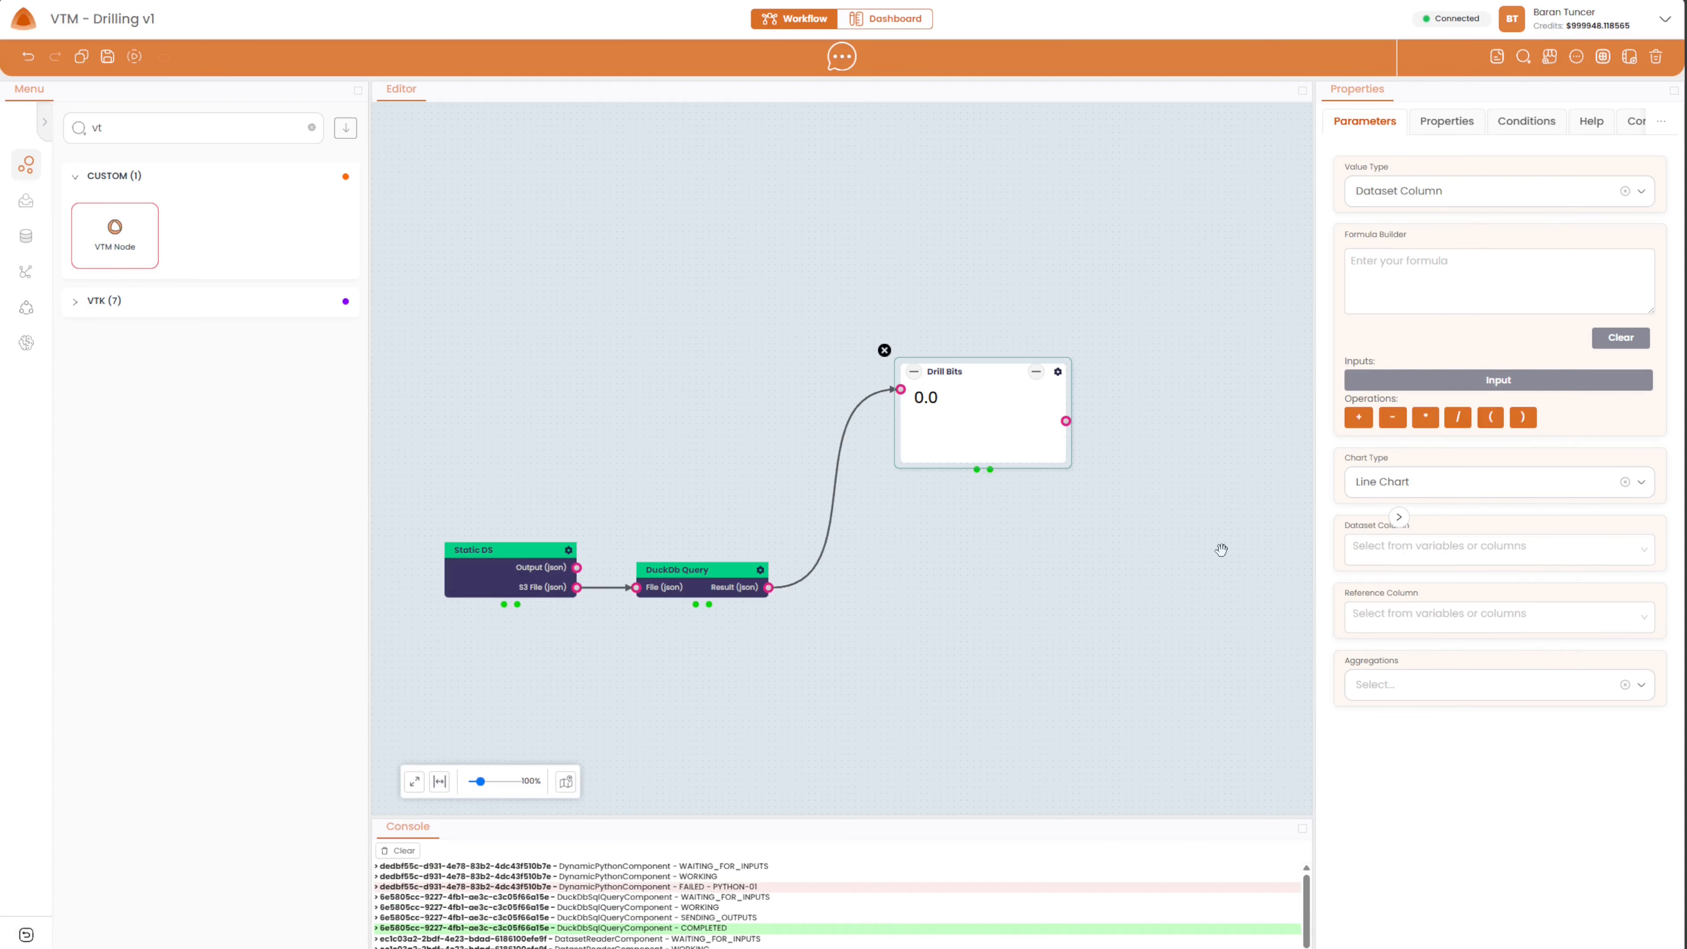
click(1366, 564)
click(1365, 559)
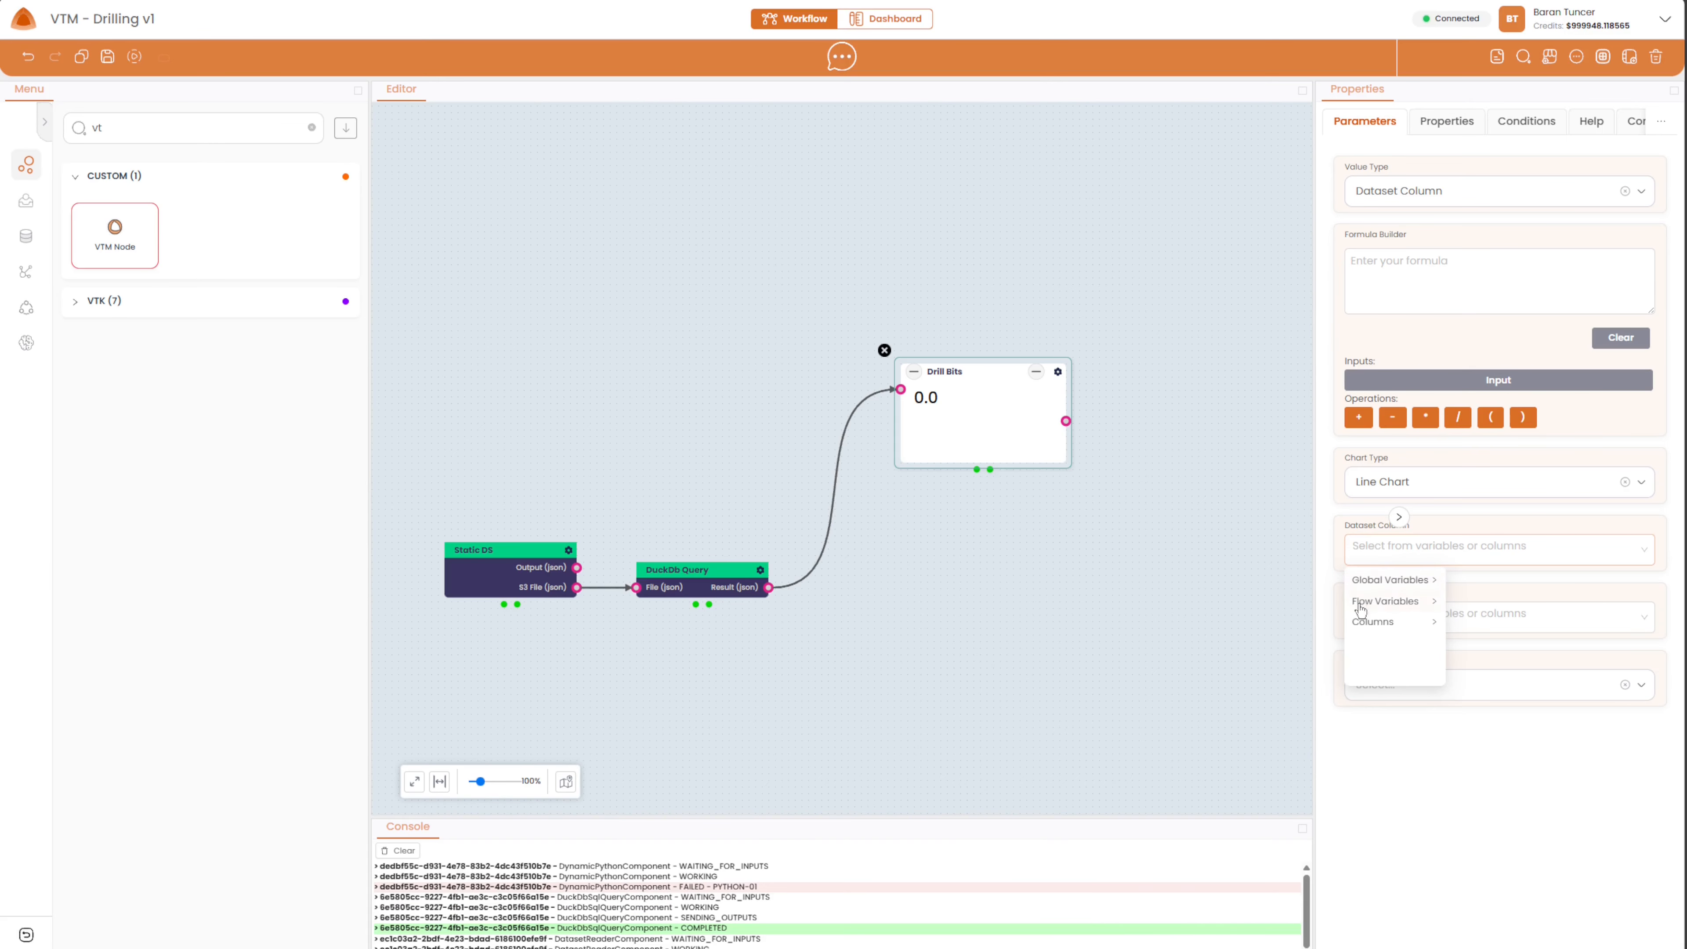
click(1359, 628)
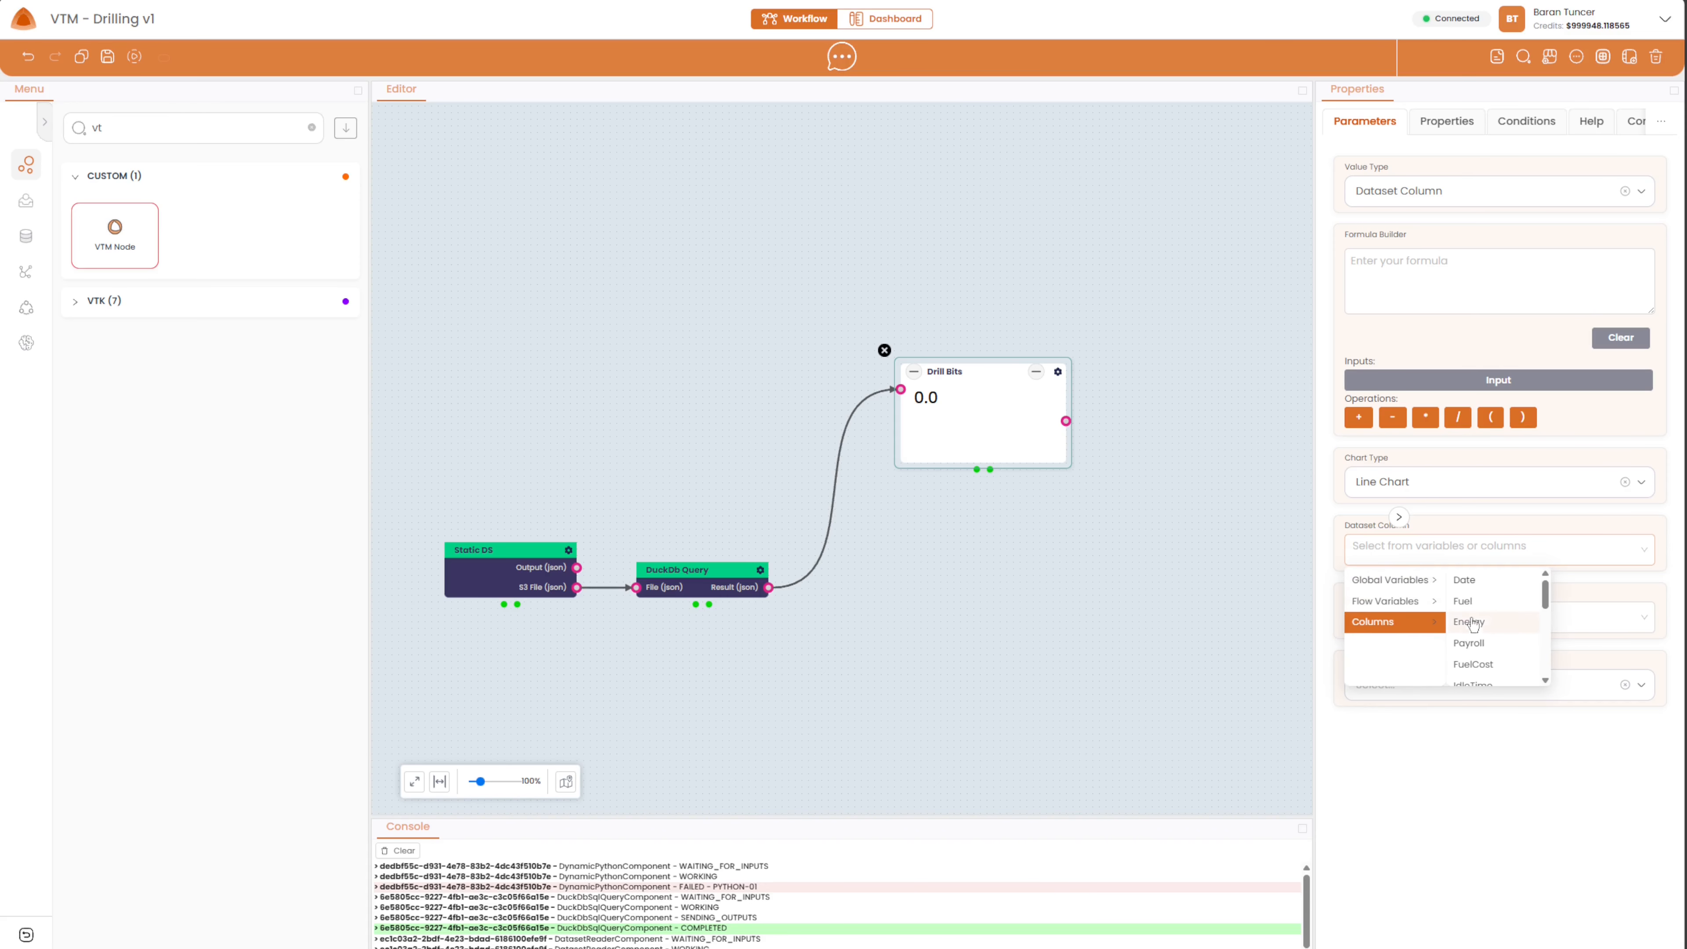
scroll(1480, 608, down, 5)
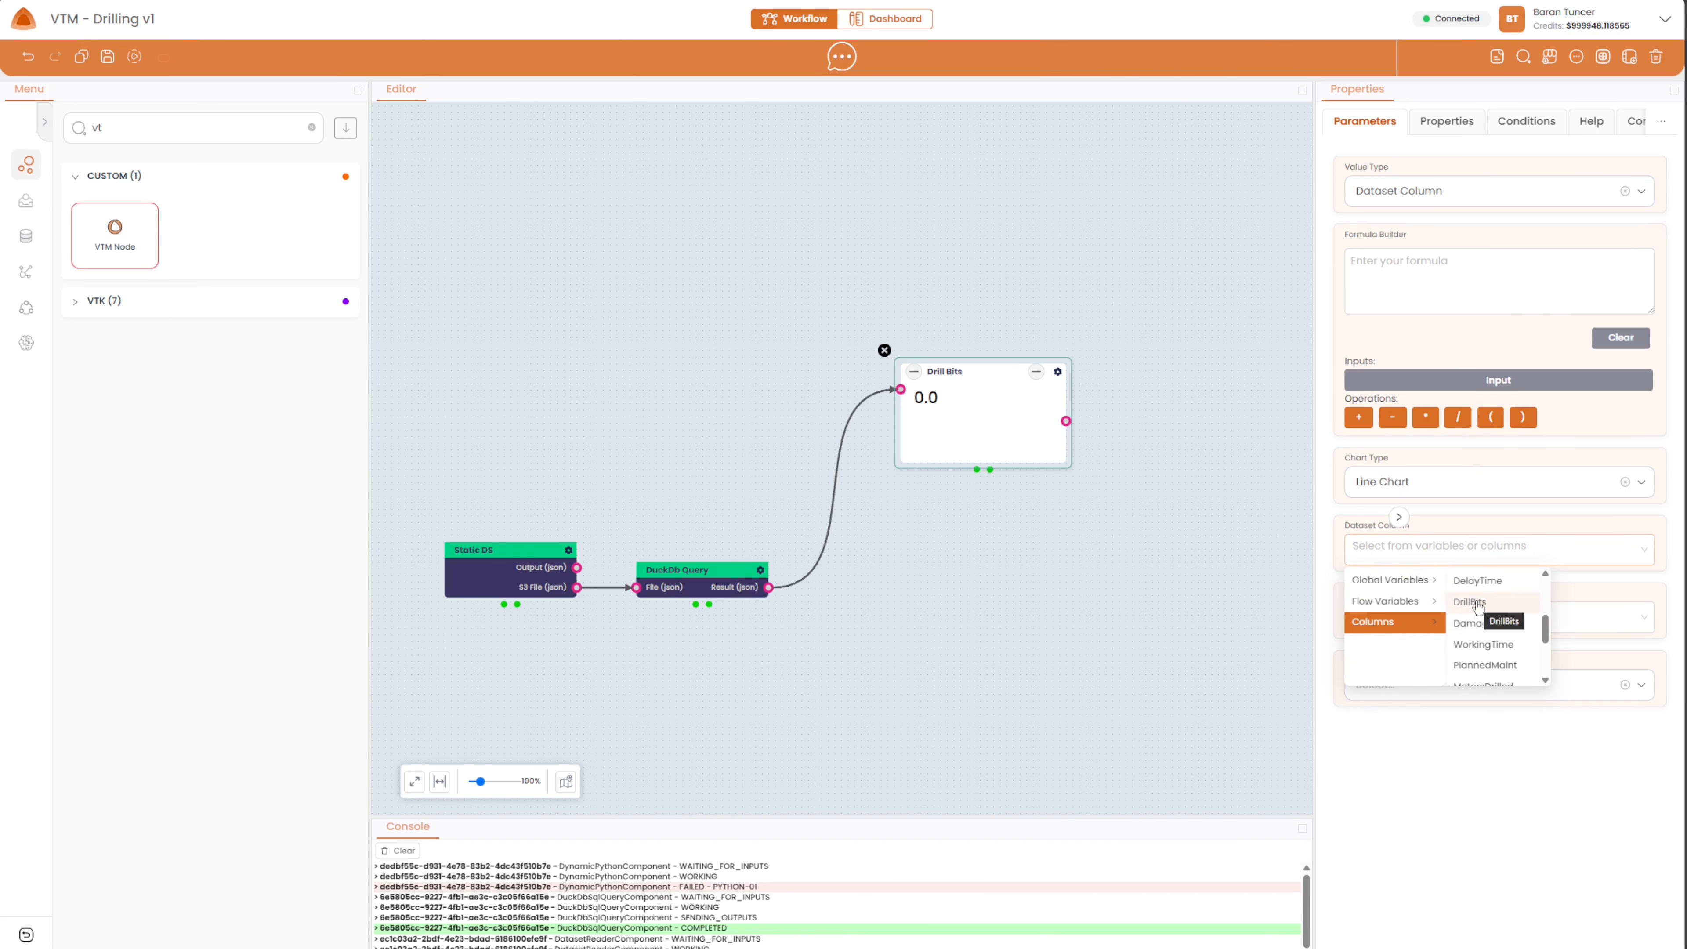
click(1471, 602)
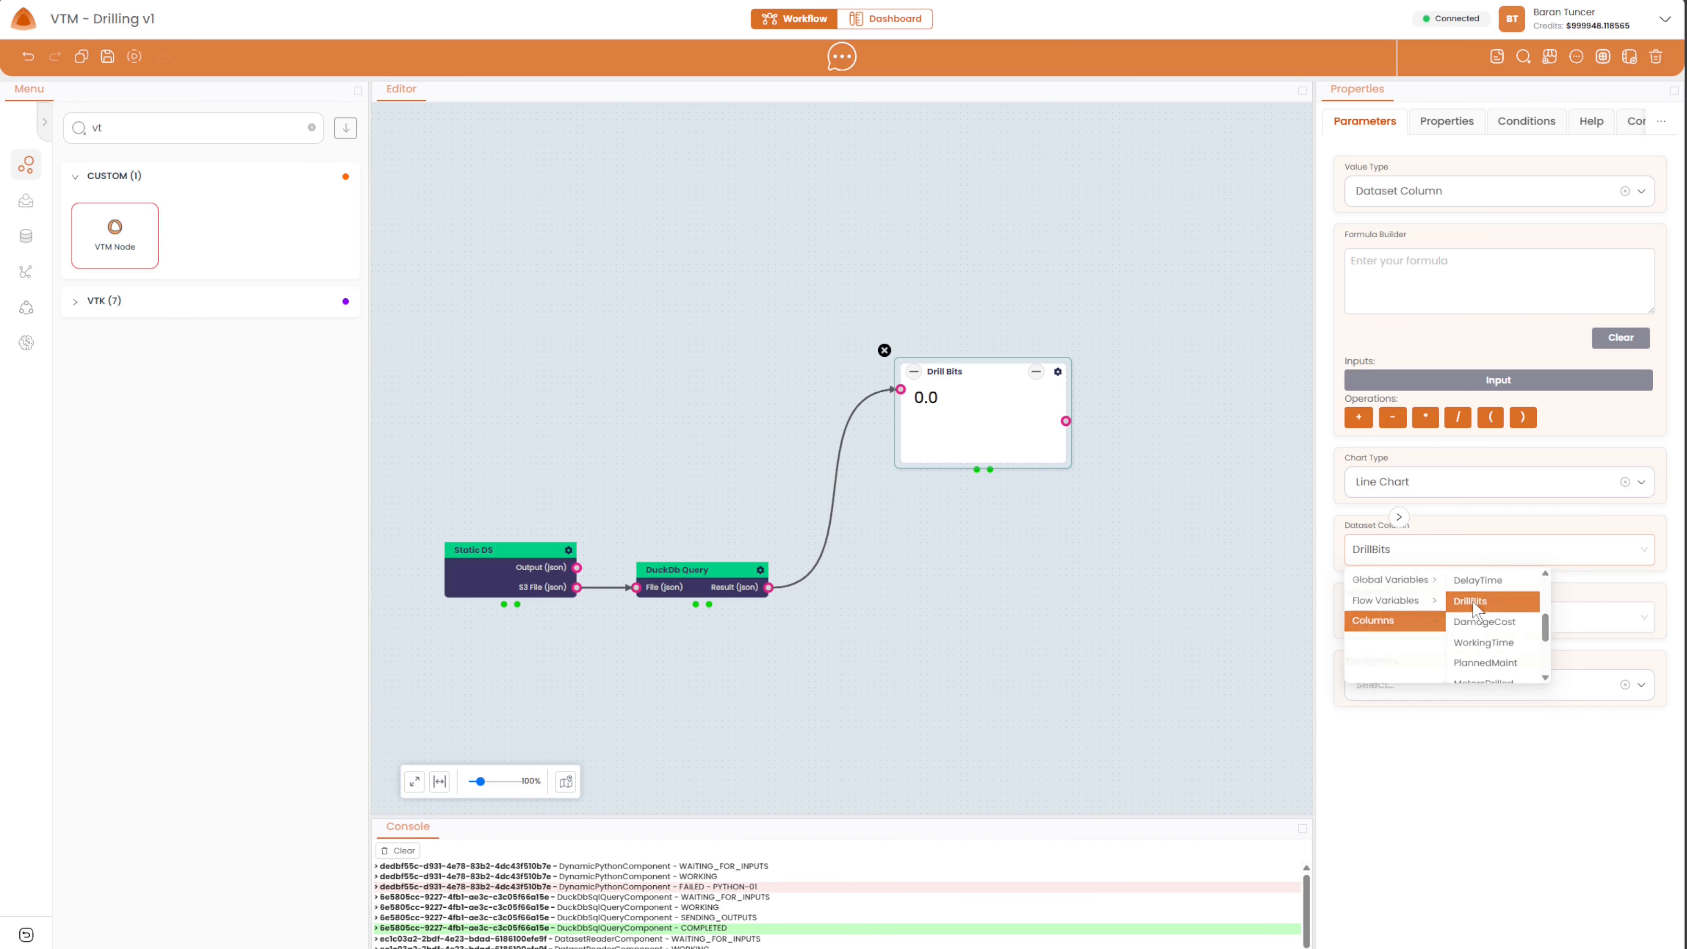
Set the Drill Bits node's Reference Column to the Date column.
click(1428, 622)
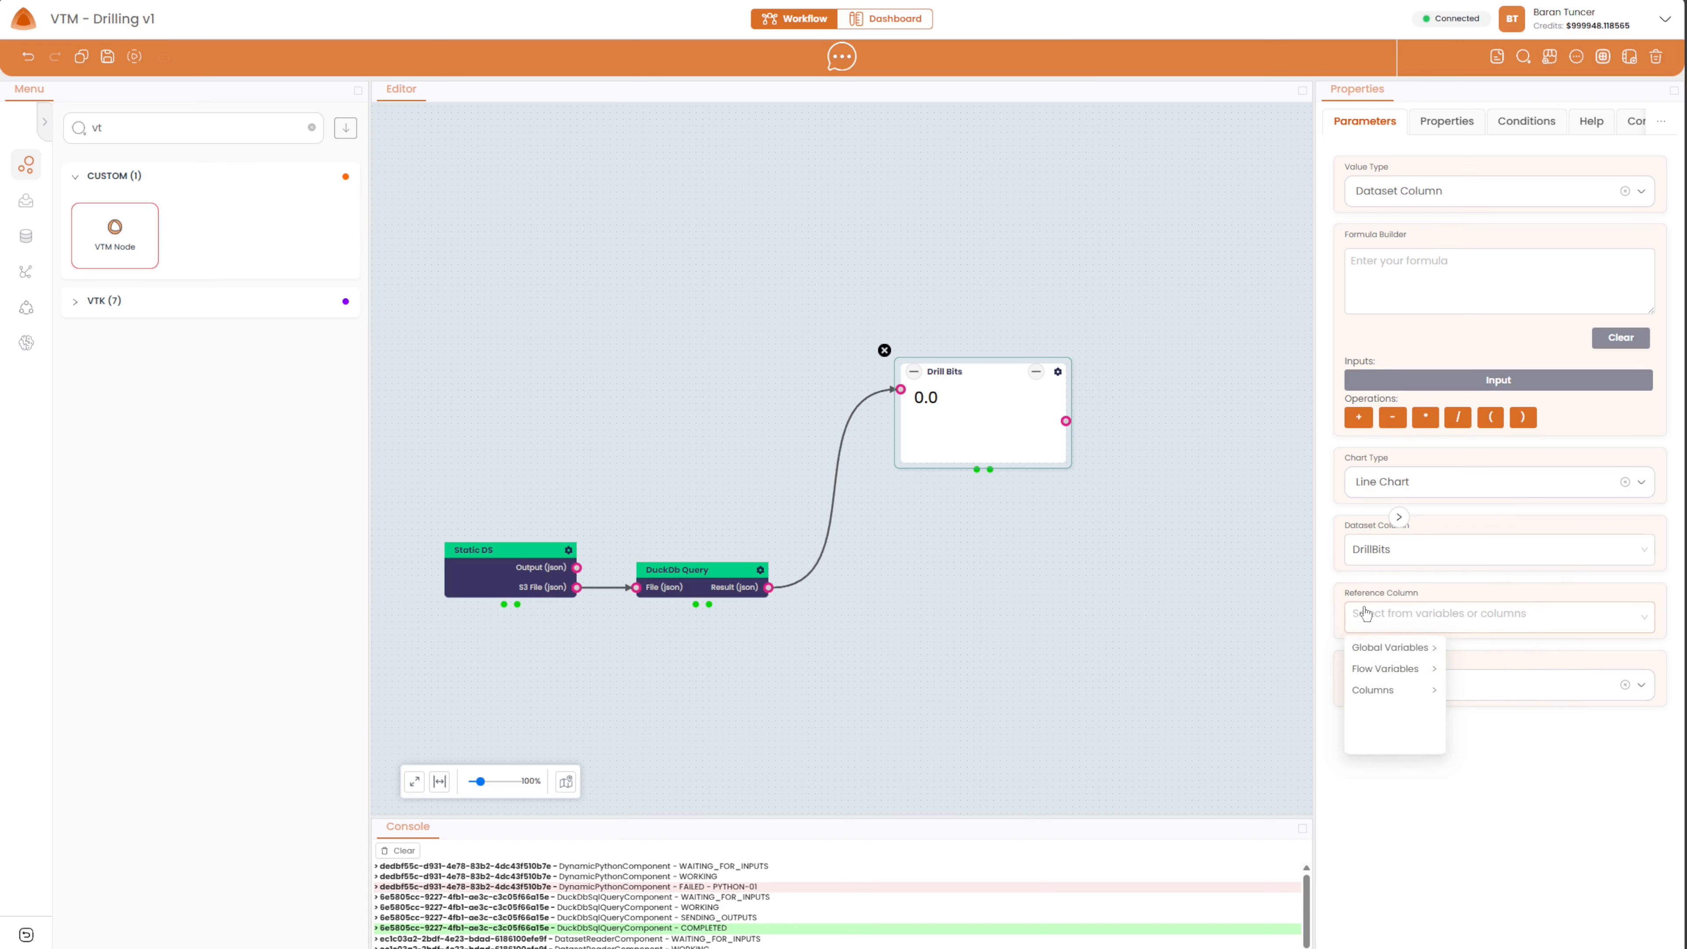
click(1367, 692)
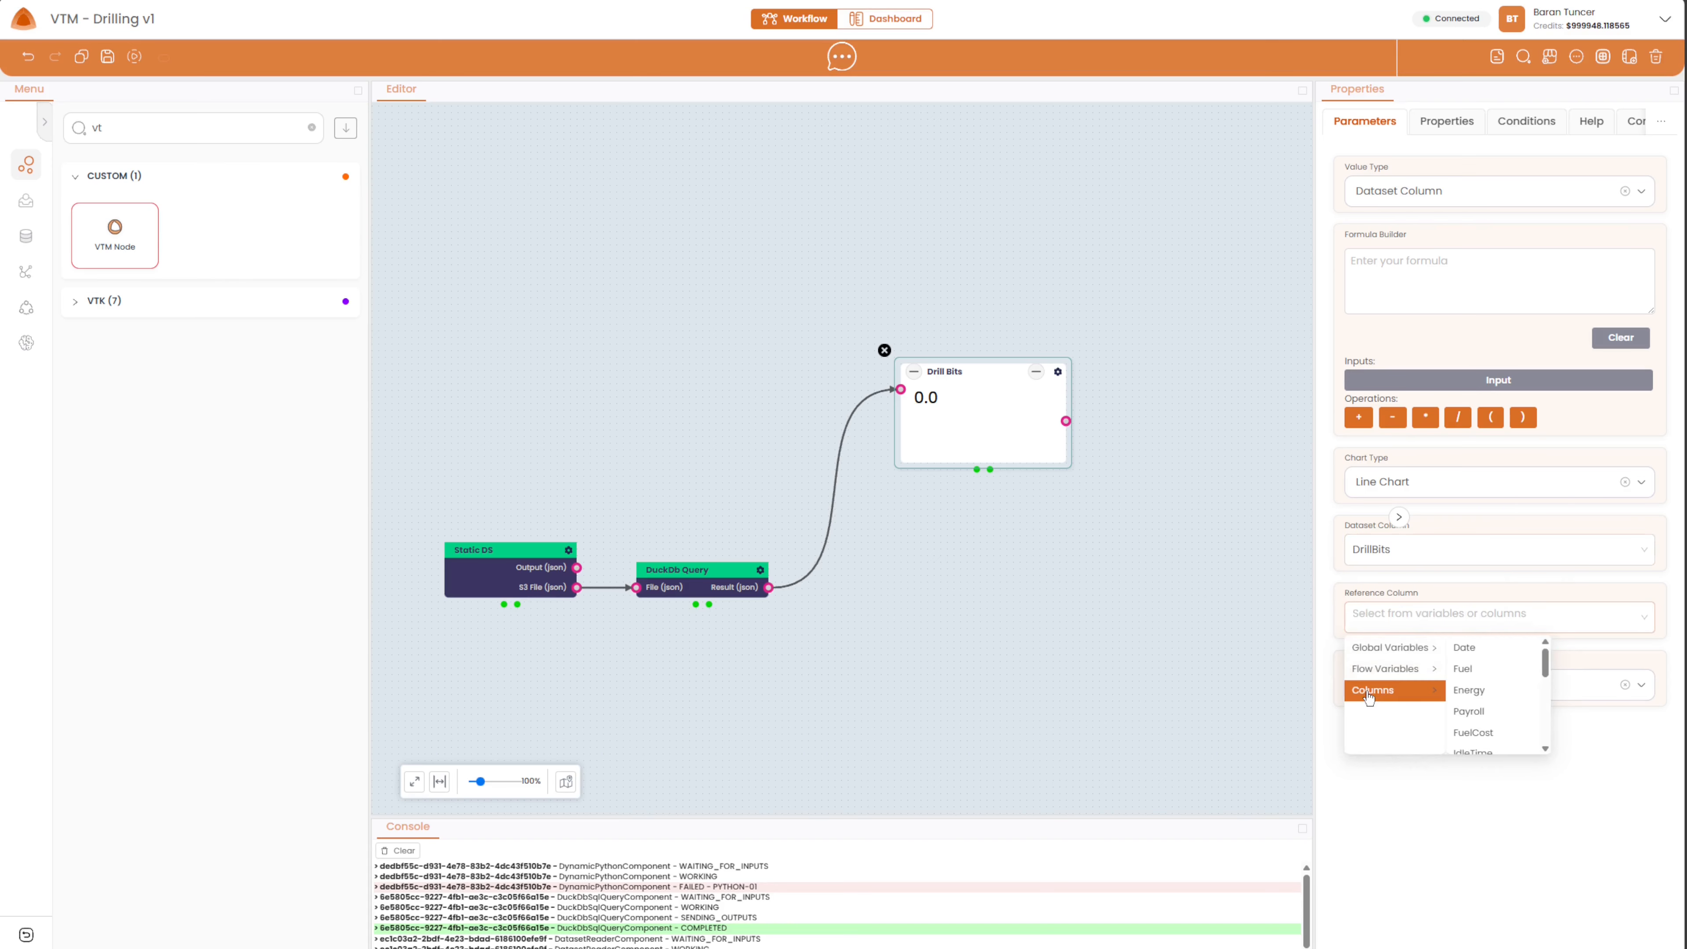
click(1485, 657)
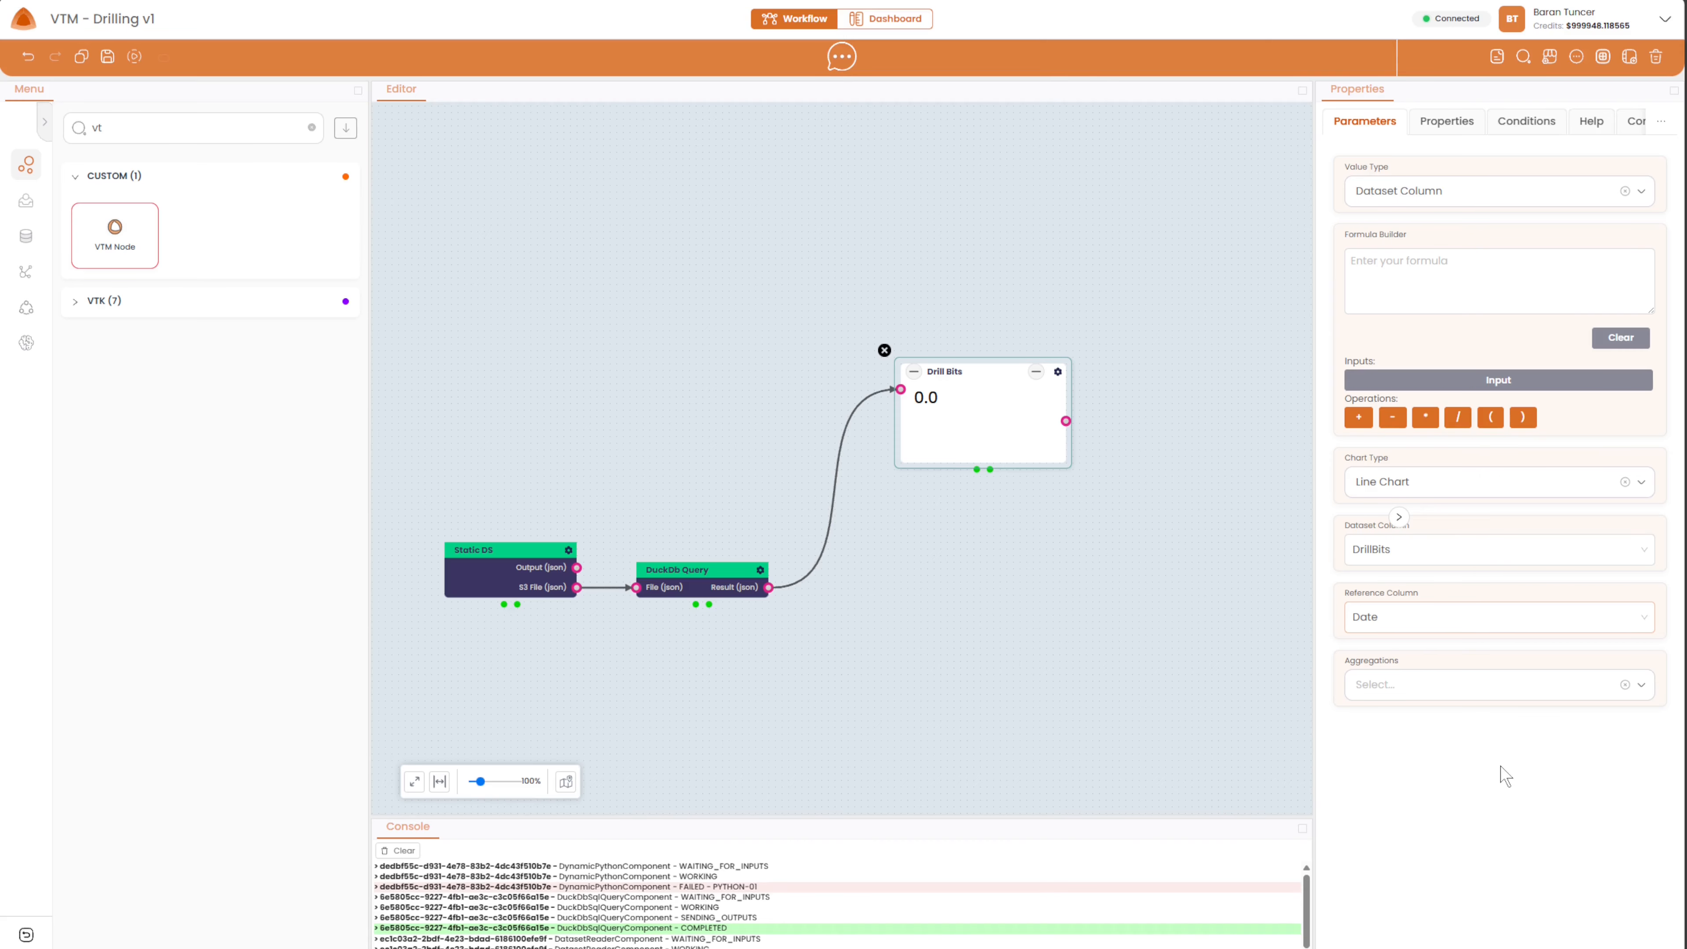
Choose Max, Min and Average as the aggregations of the Drill Bits node.
click(1419, 692)
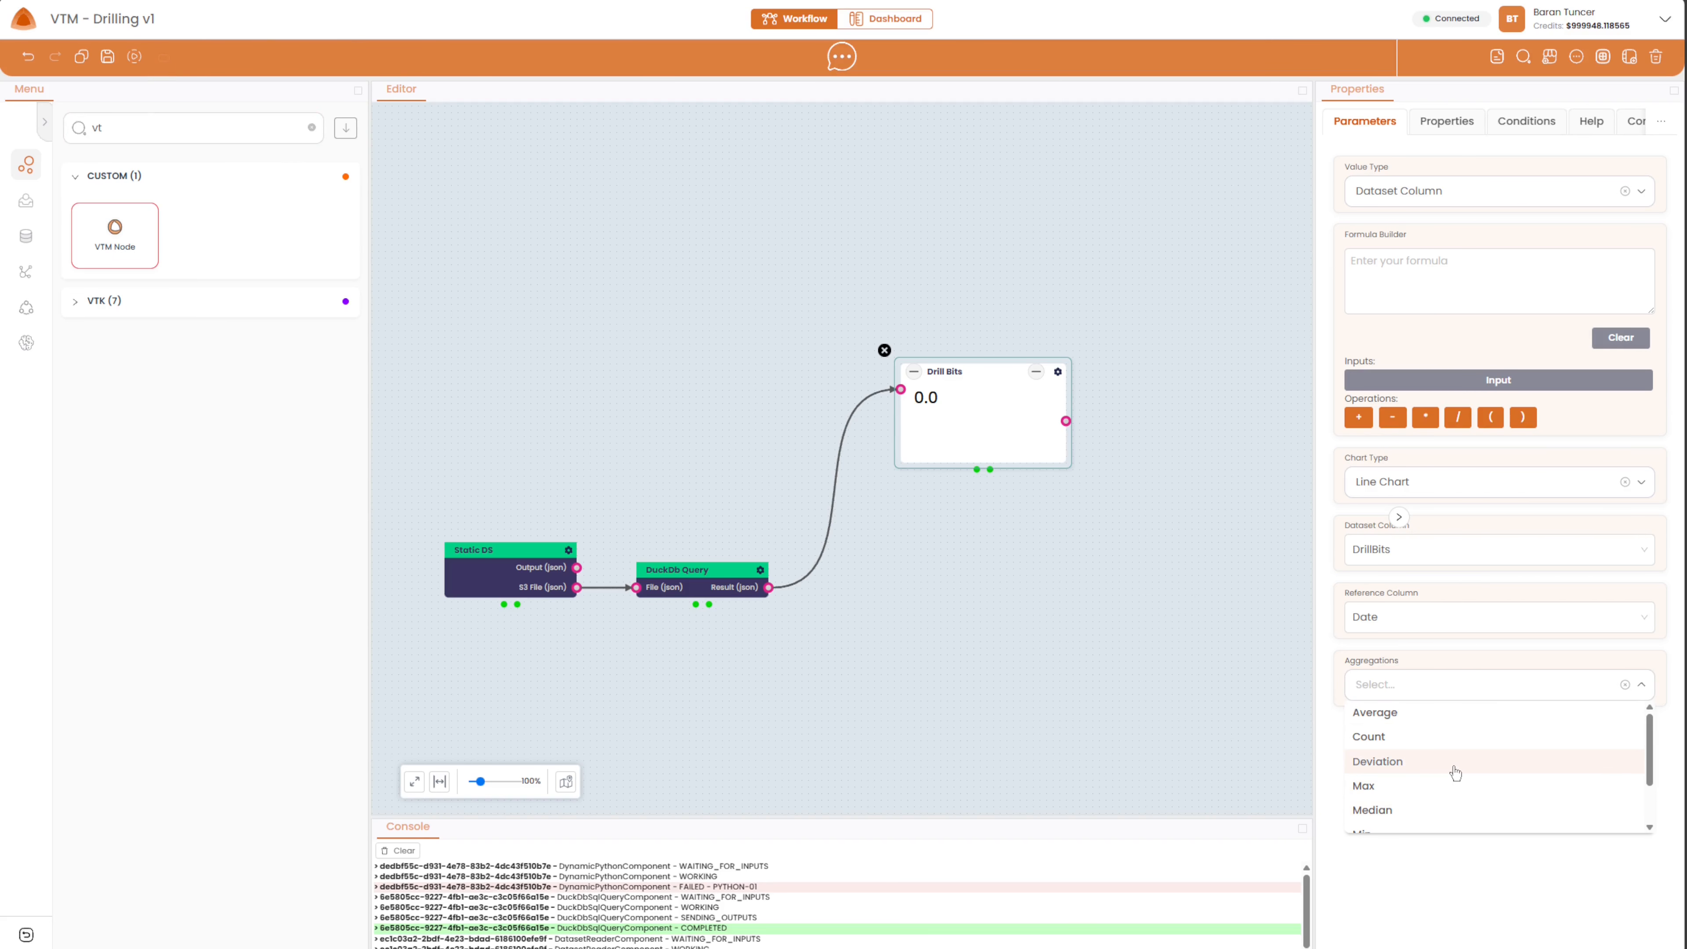
scroll(1428, 764, down, 1)
click(1393, 730)
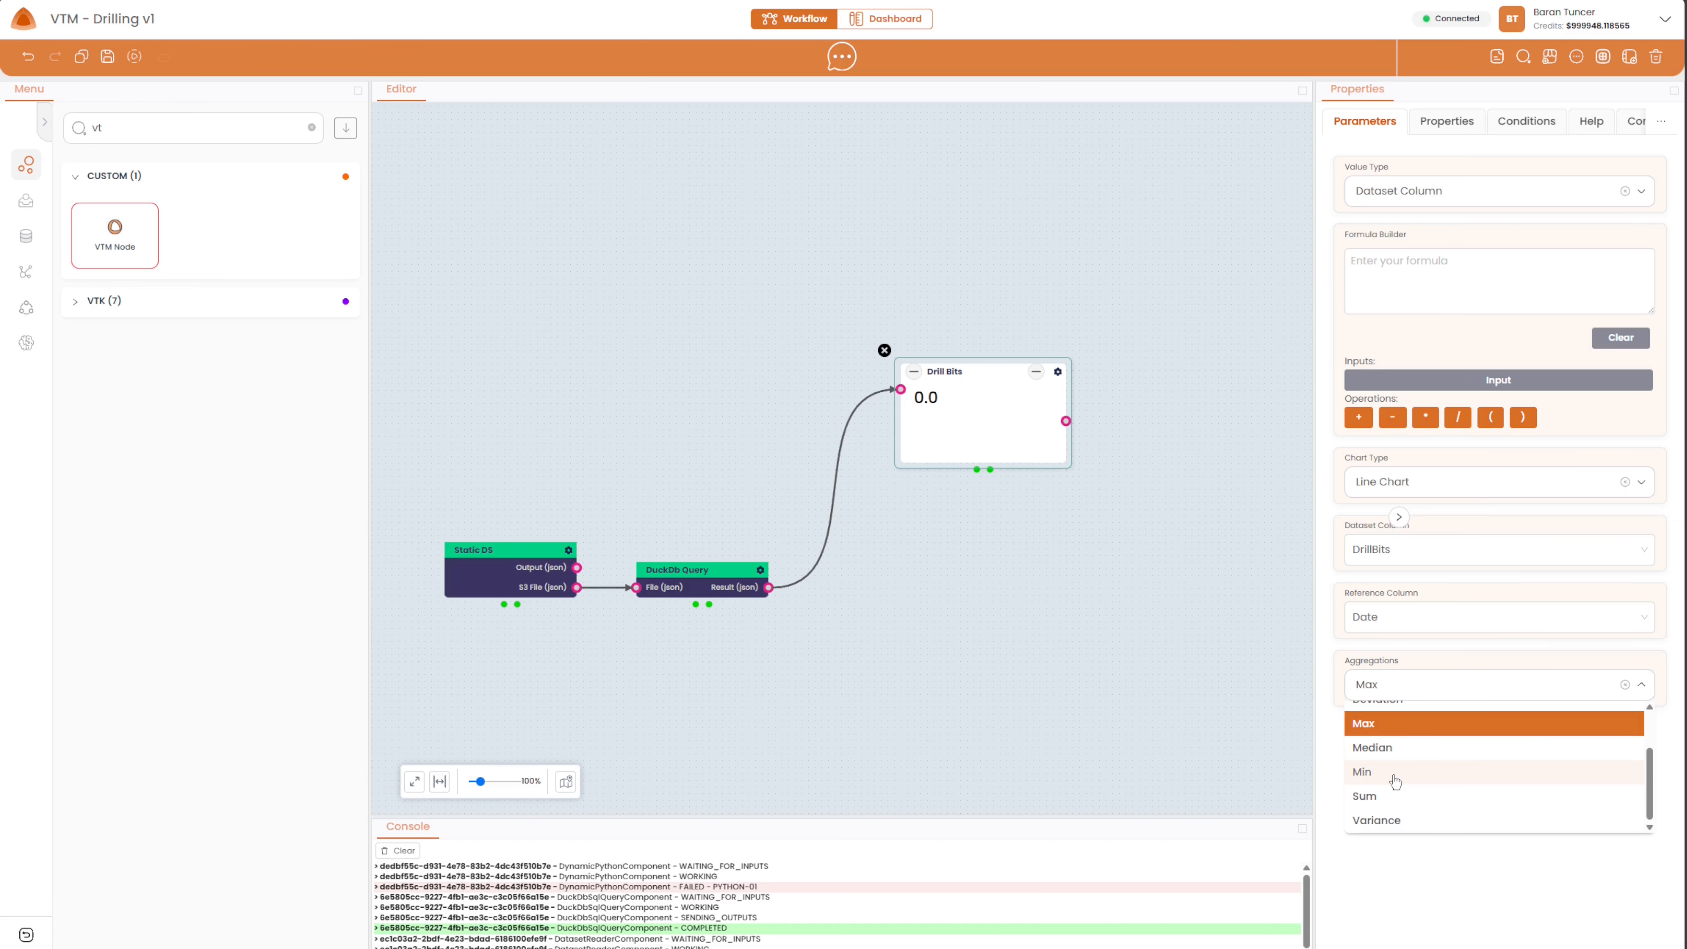
click(1394, 775)
scroll(1455, 784, up, 2)
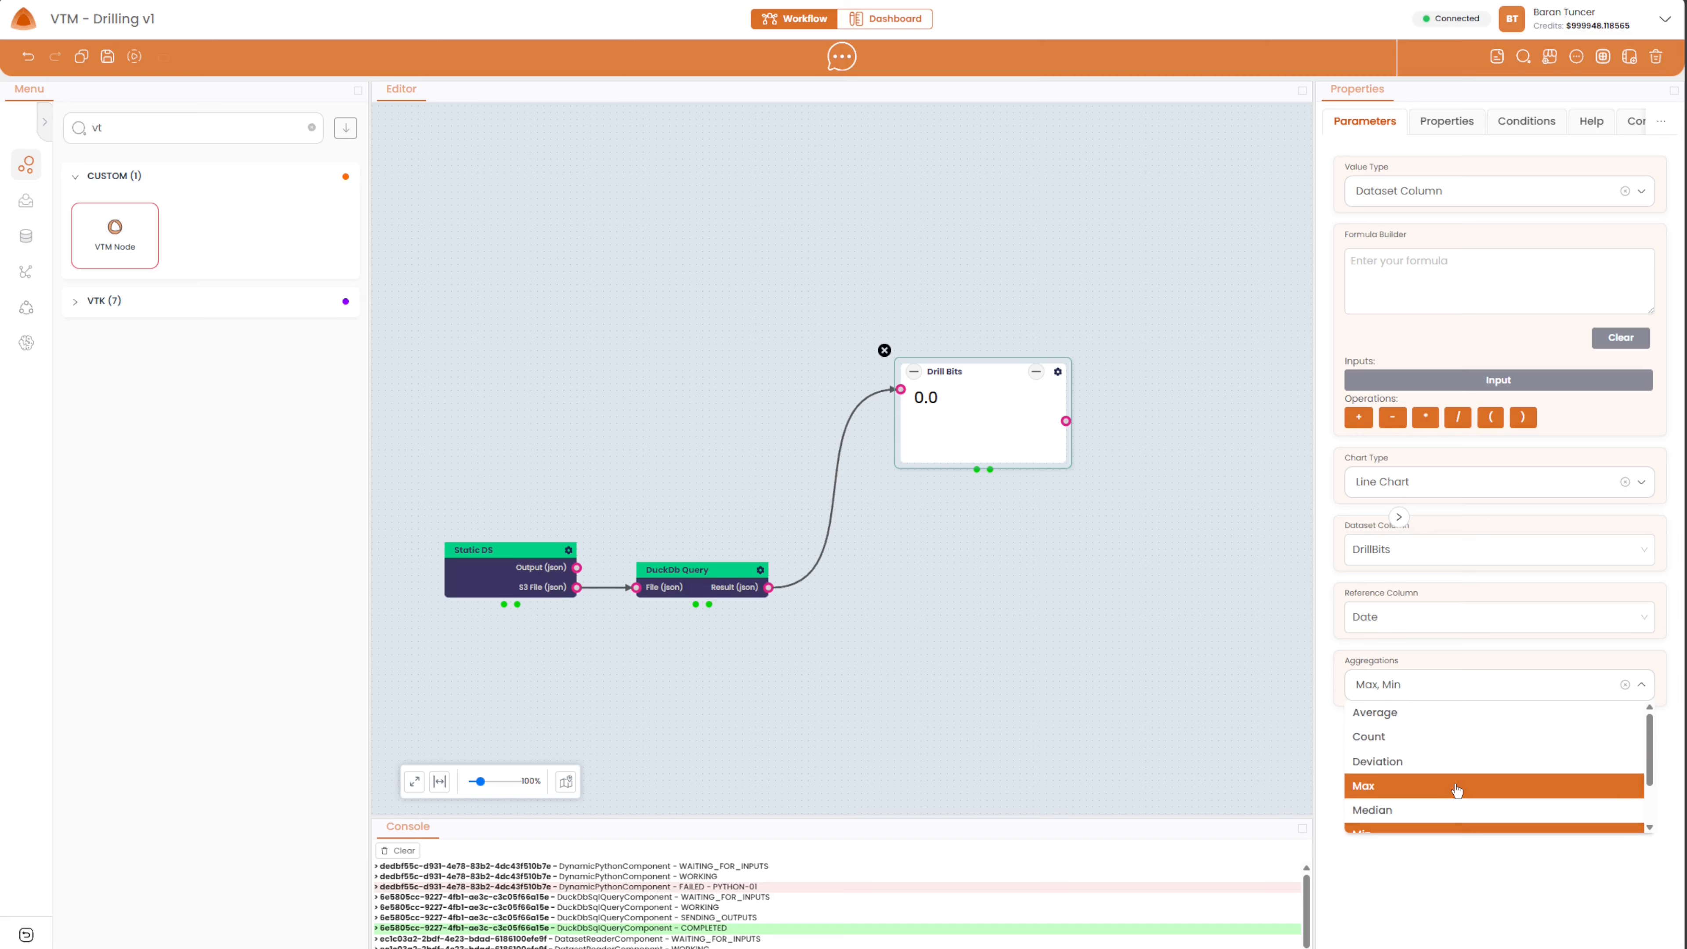
click(1441, 717)
click(1465, 878)
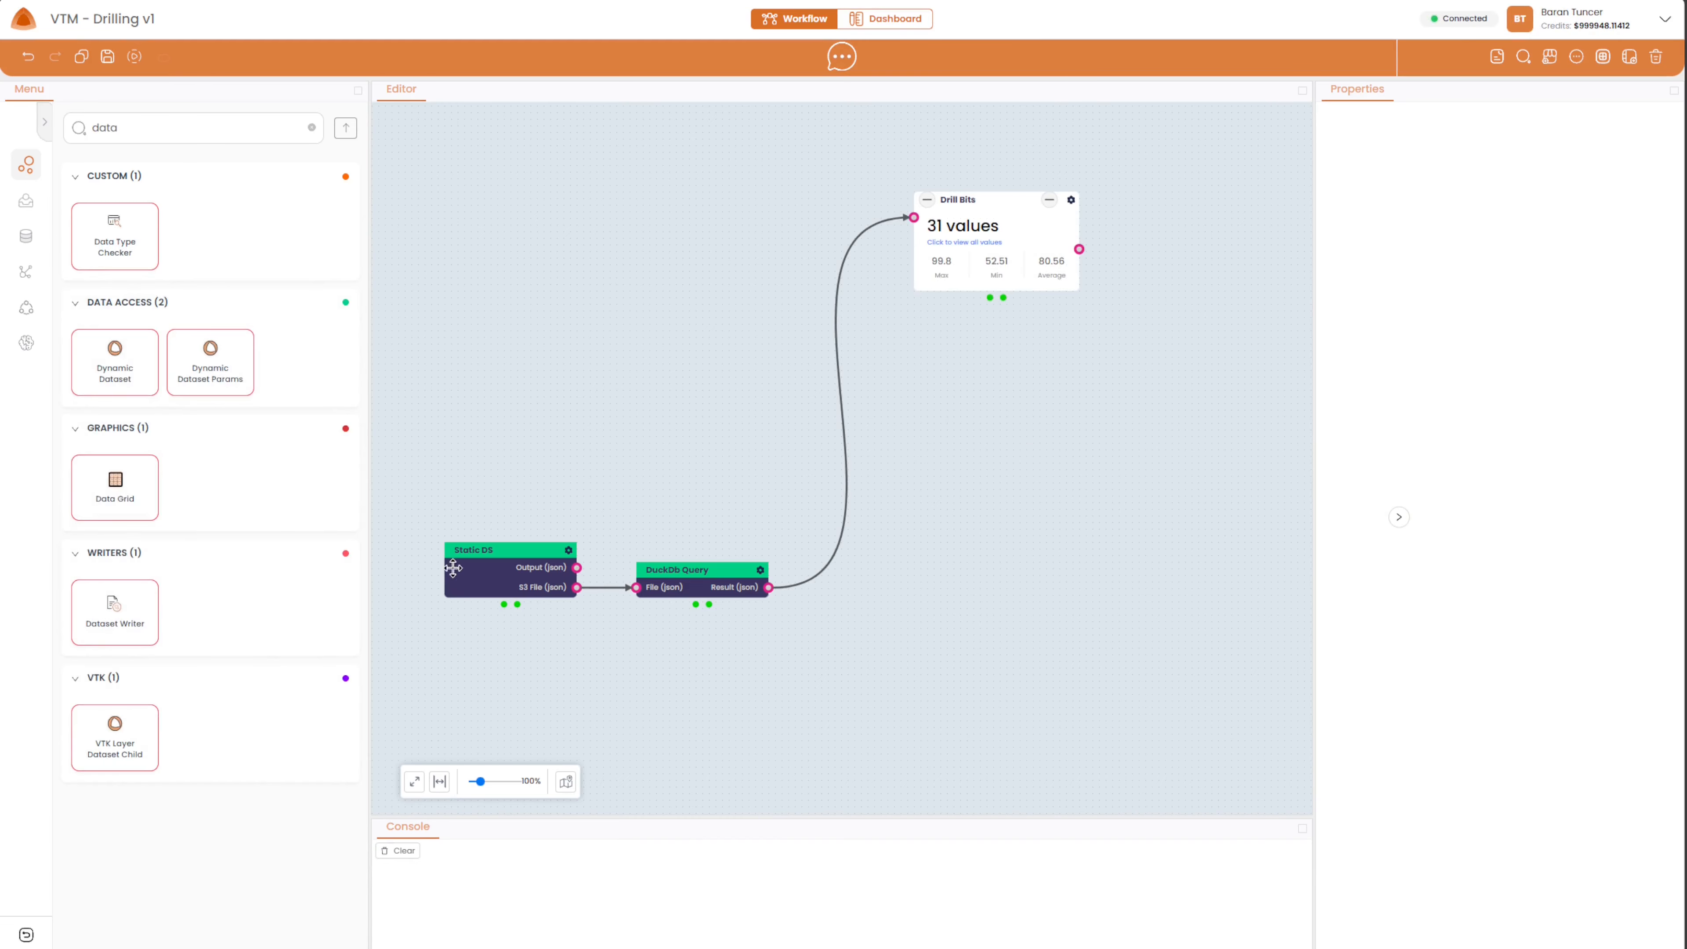
Add a Data Grid to the lower right of the DuckDb Query and connect the query's Result output to its Input.
drag(123, 481, 905, 635)
drag(769, 588, 841, 653)
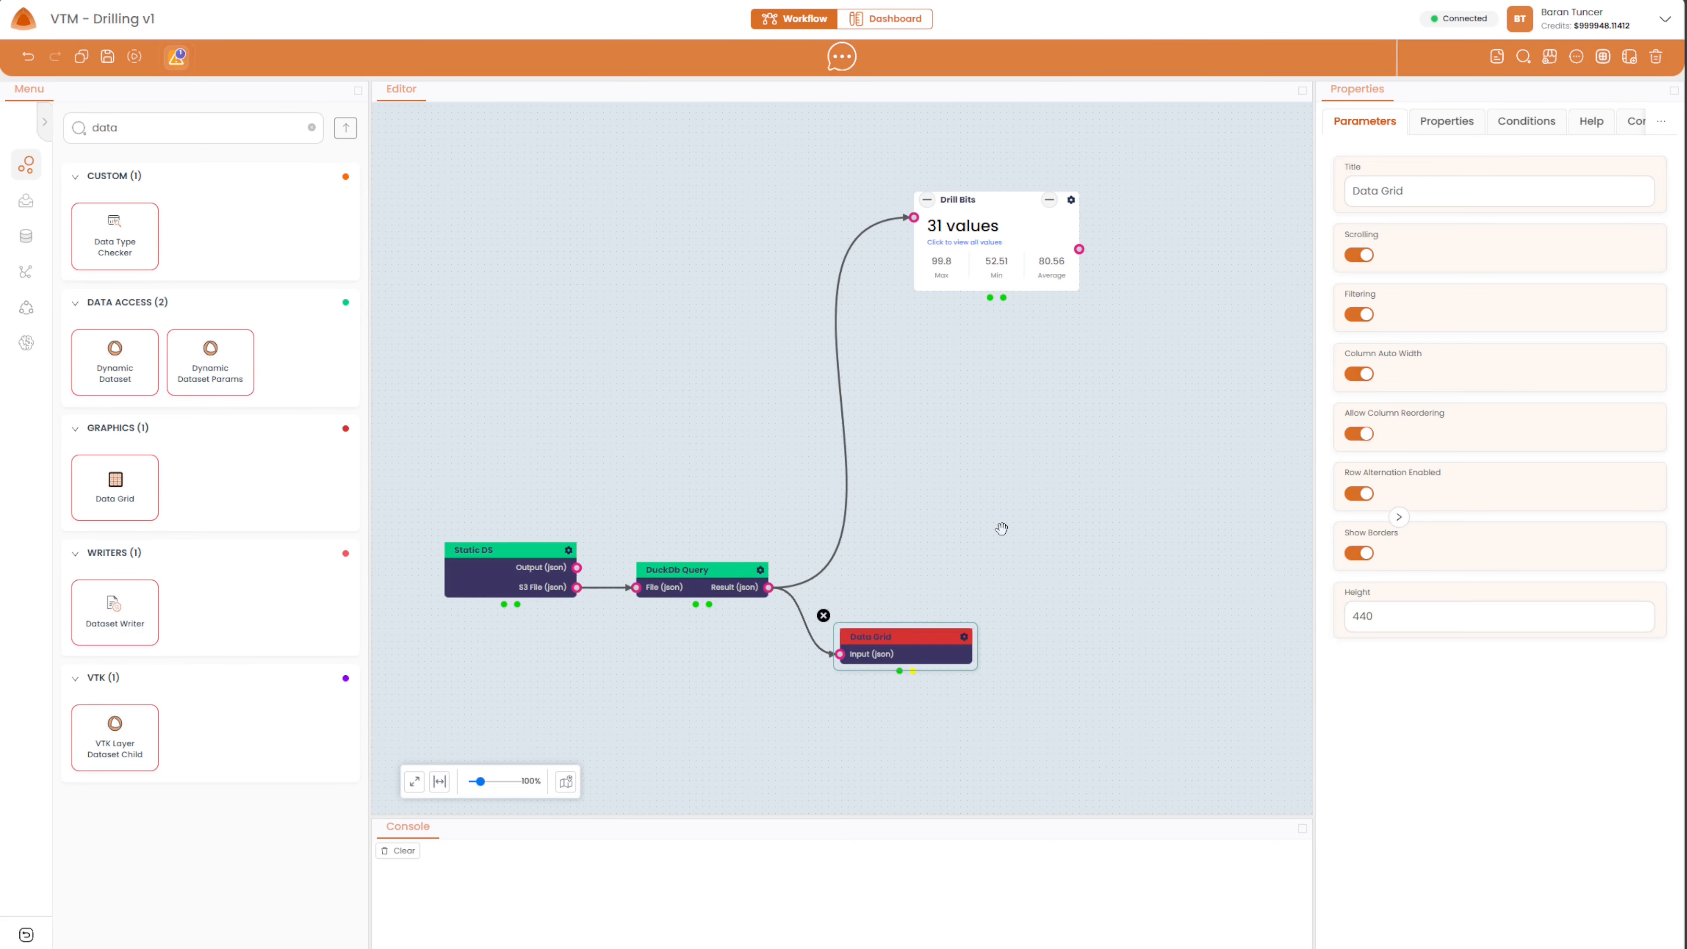
Save the VTM - Drilling v1 workspace and run it.
click(106, 58)
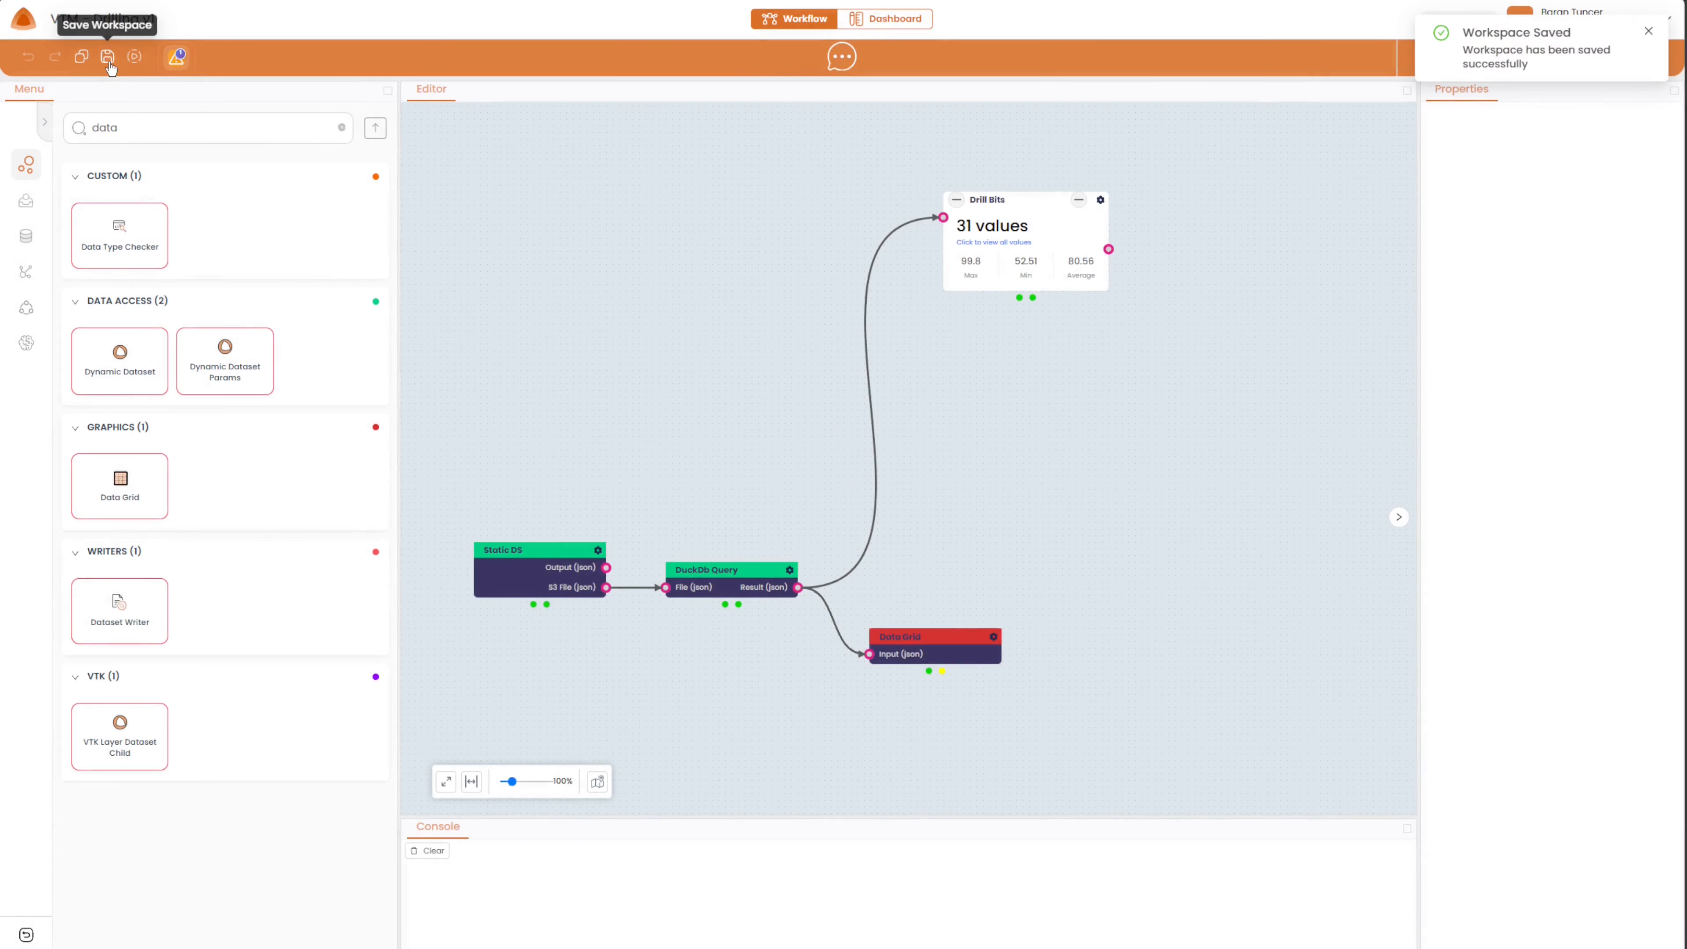
click(134, 57)
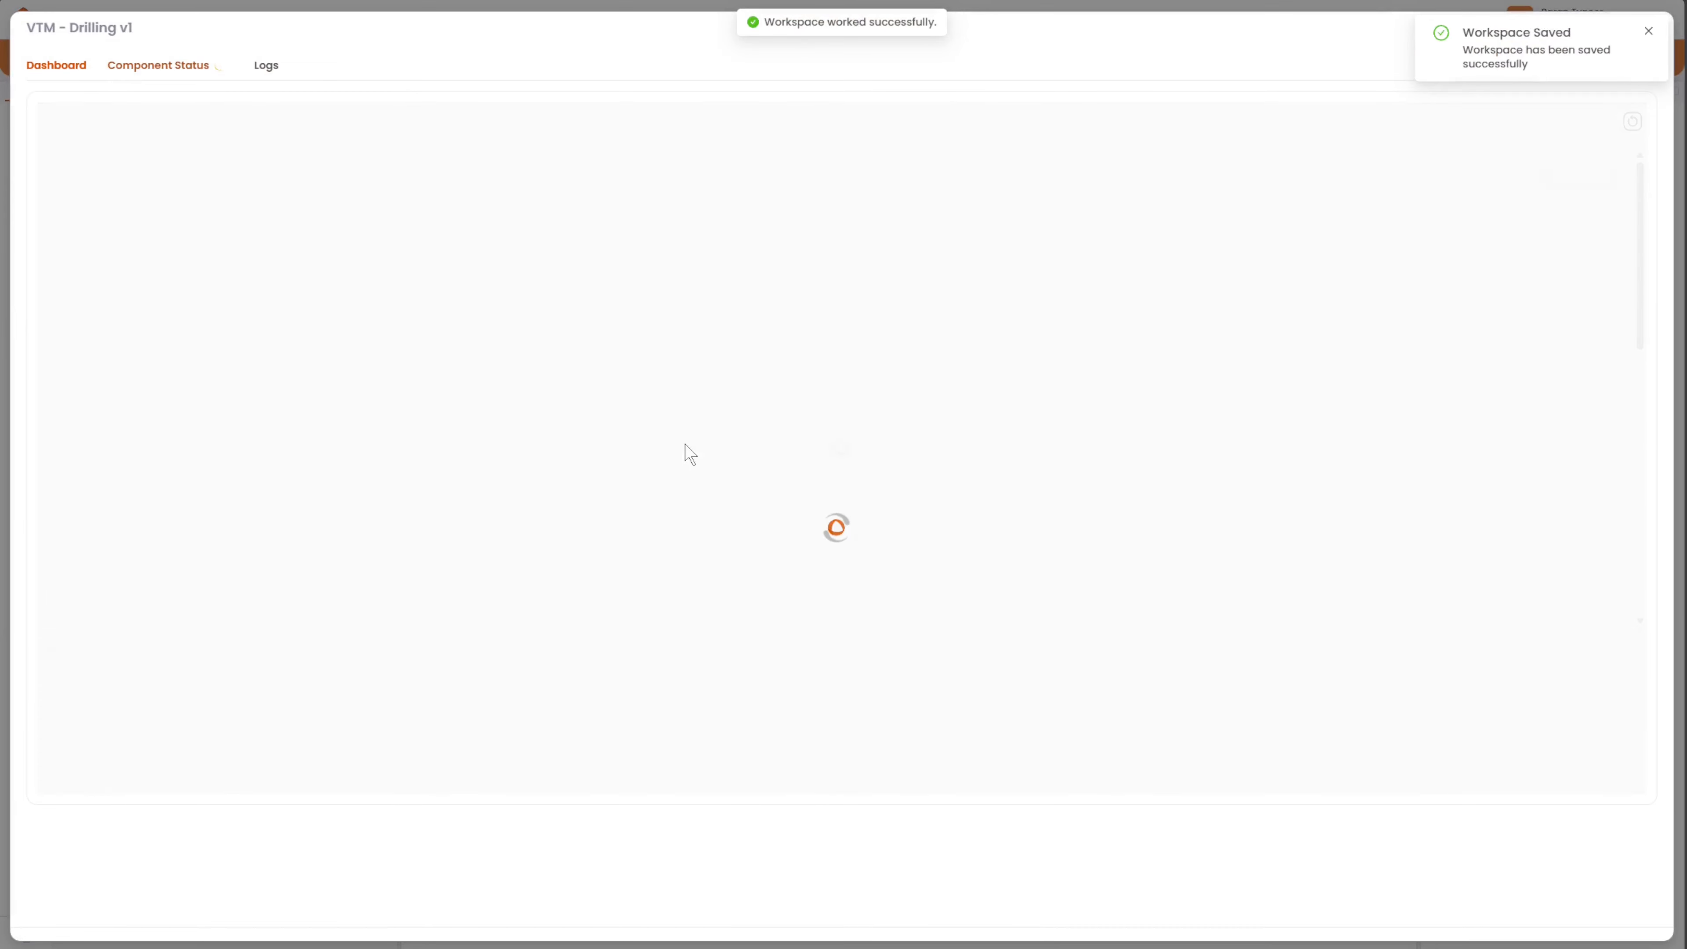
Examine the Drill Bits card with its chart and values table on the run's dashboard, and close the values table.
key(ctrl+minus)
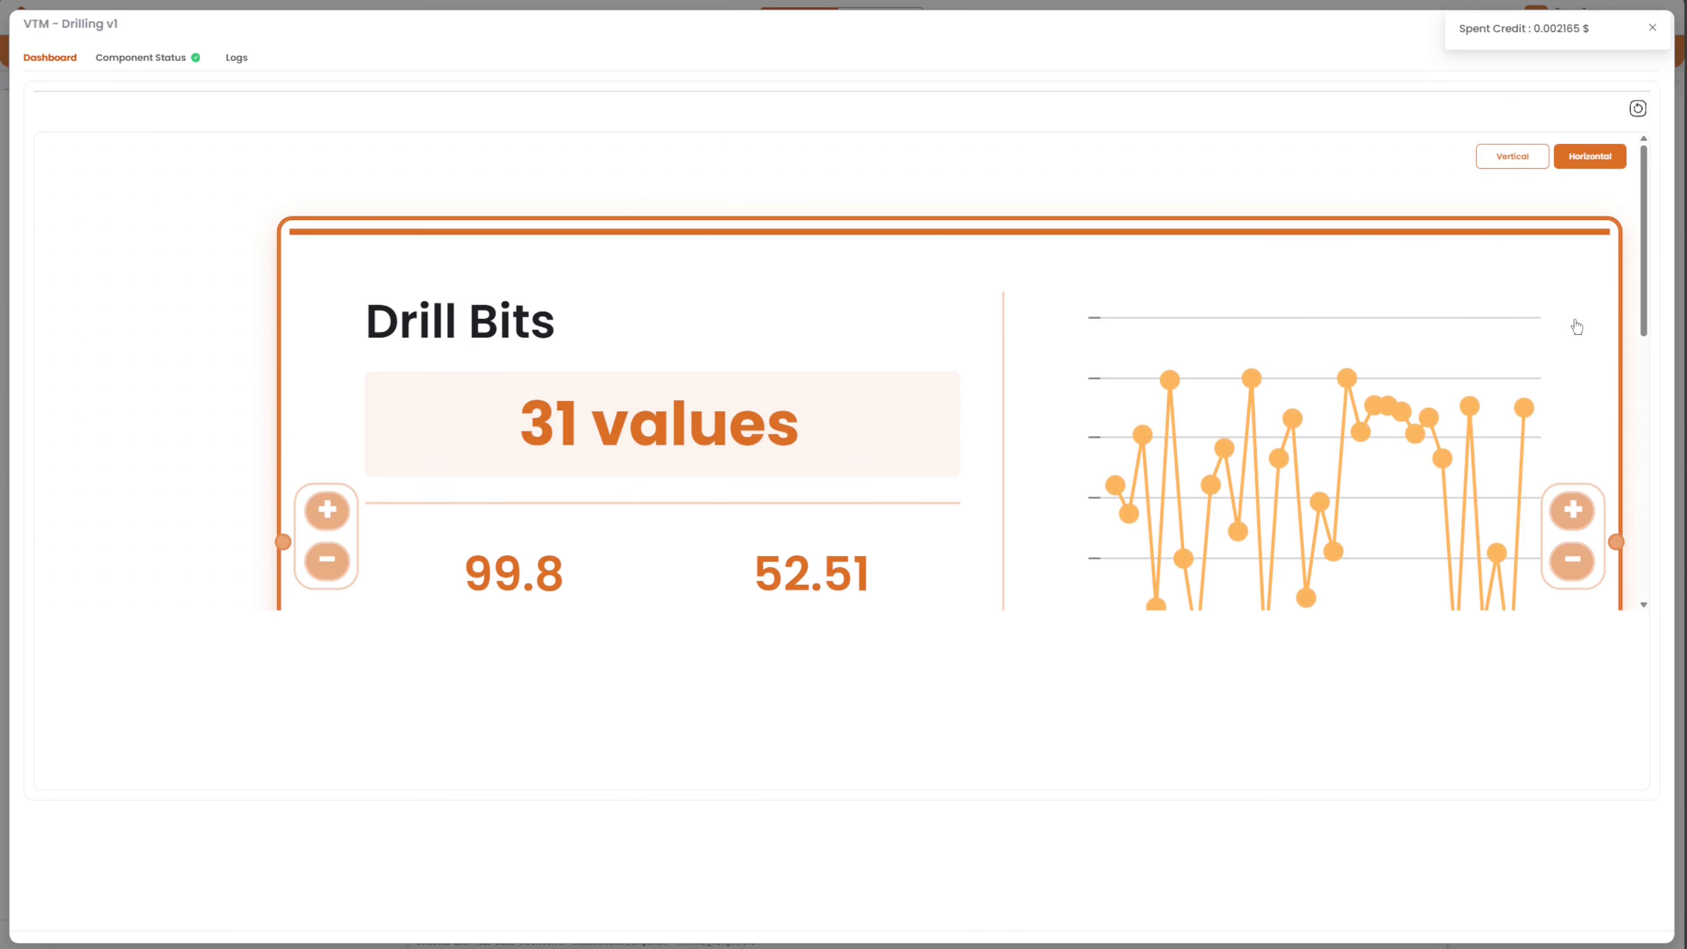
scroll(1630, 407, down, 10)
drag(1510, 328, 1141, 296)
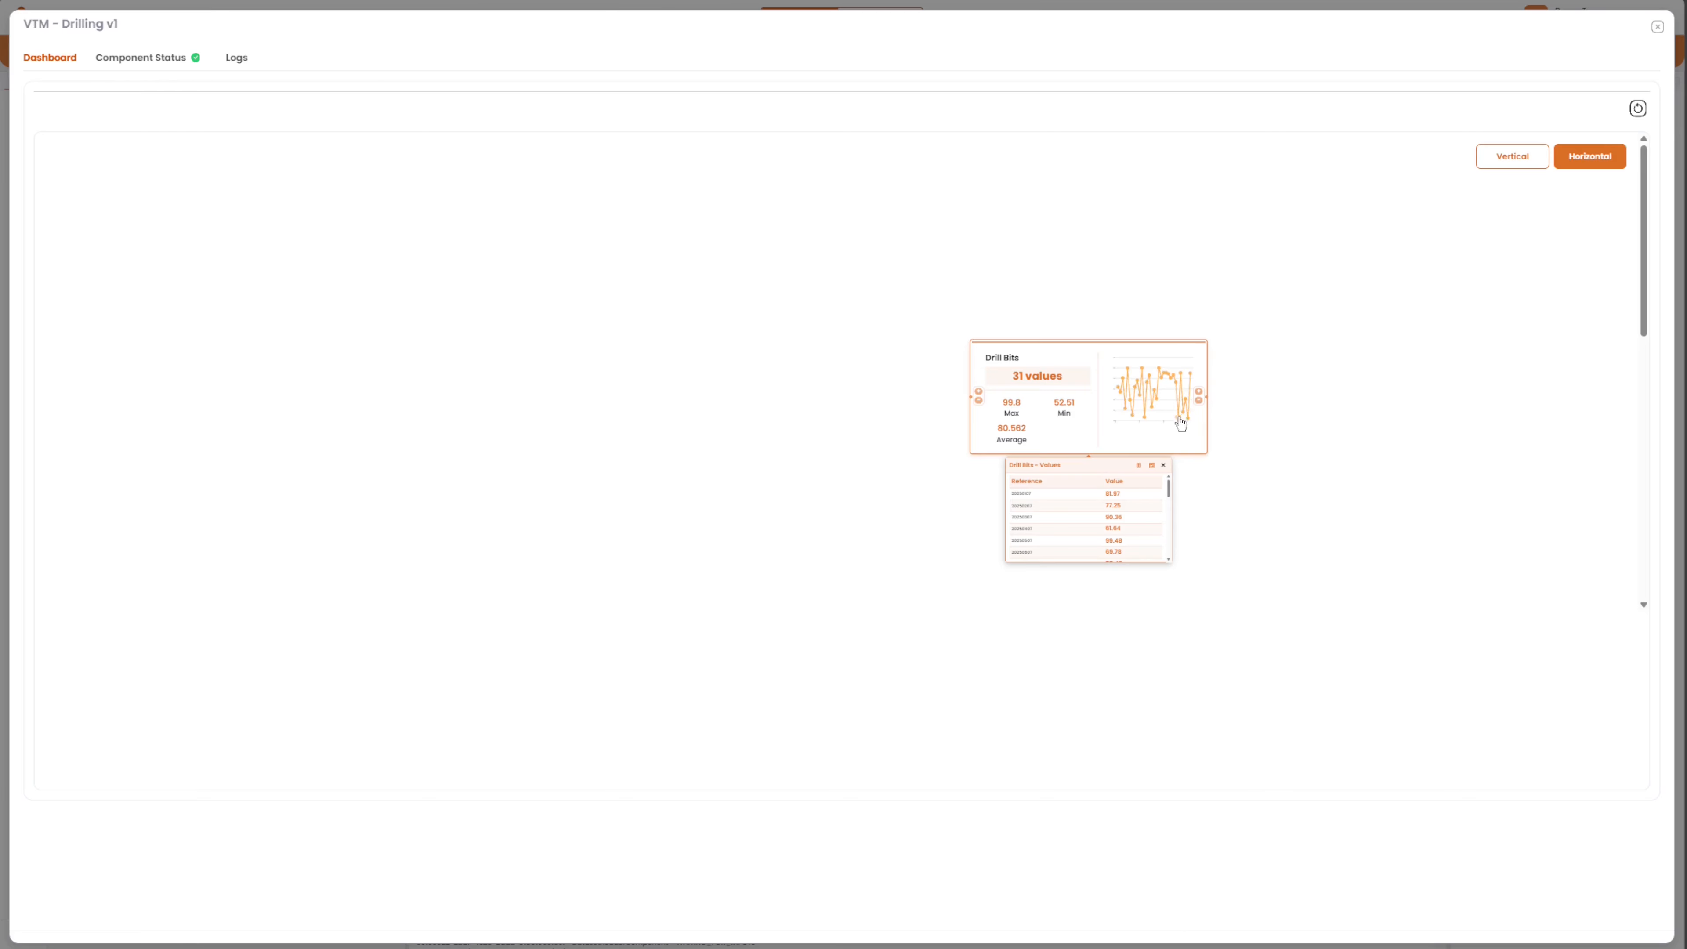
click(1162, 467)
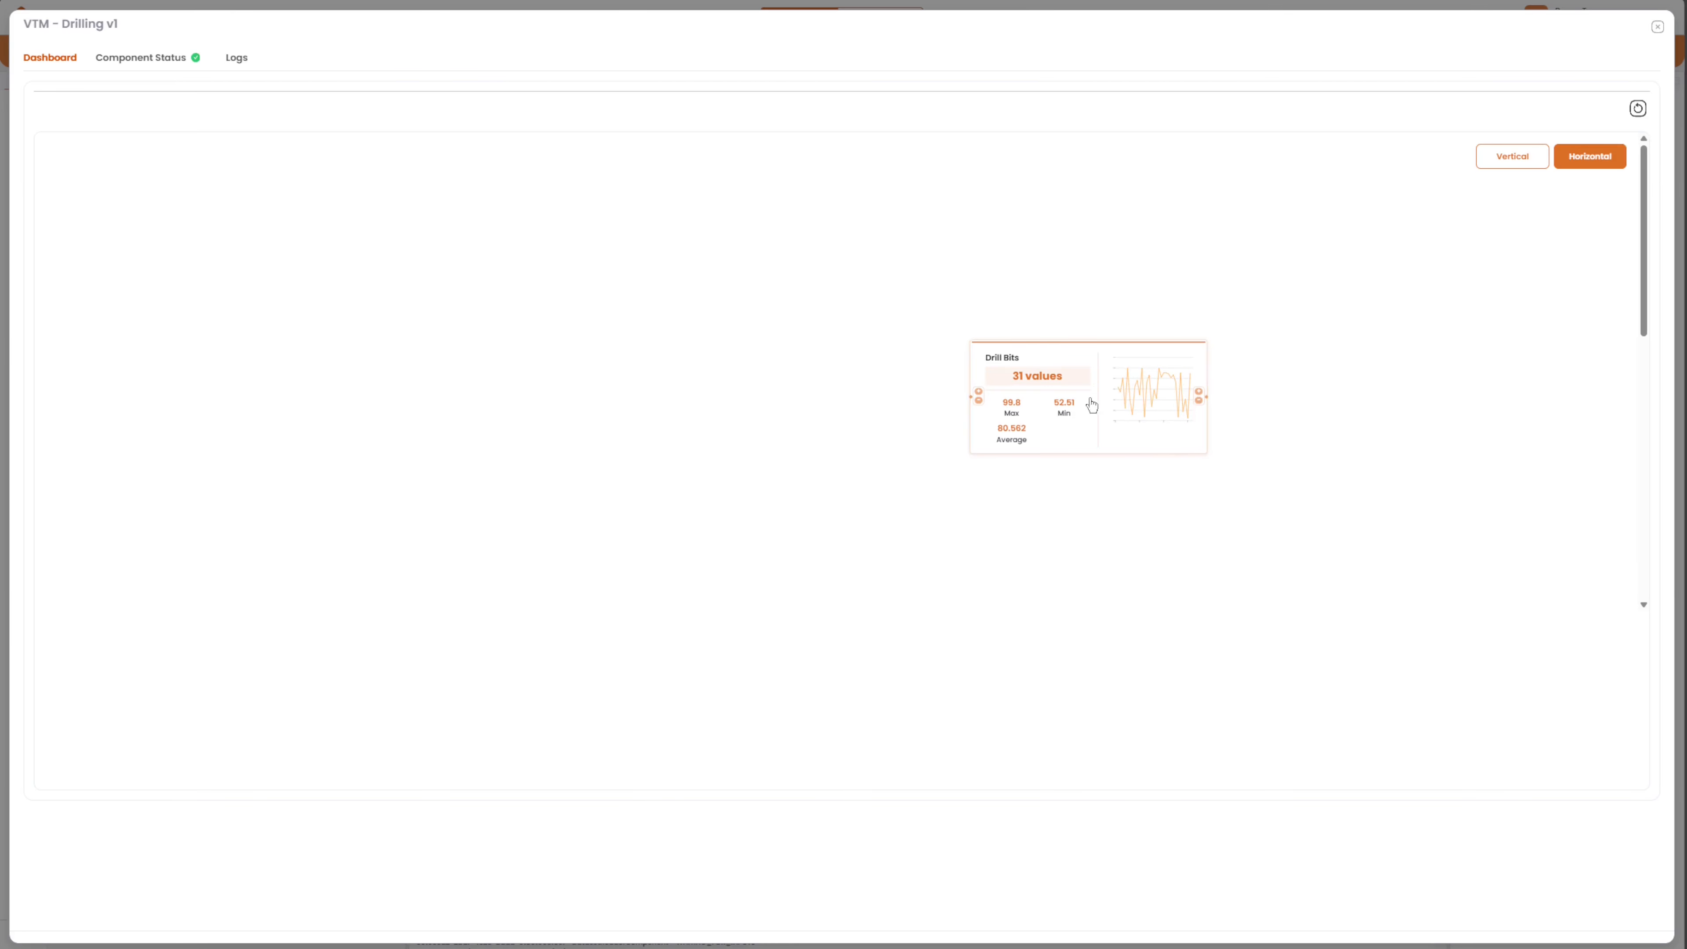
Examine the Drill Bits values in the enlarged Table View and Chart View, closing each one.
click(1077, 409)
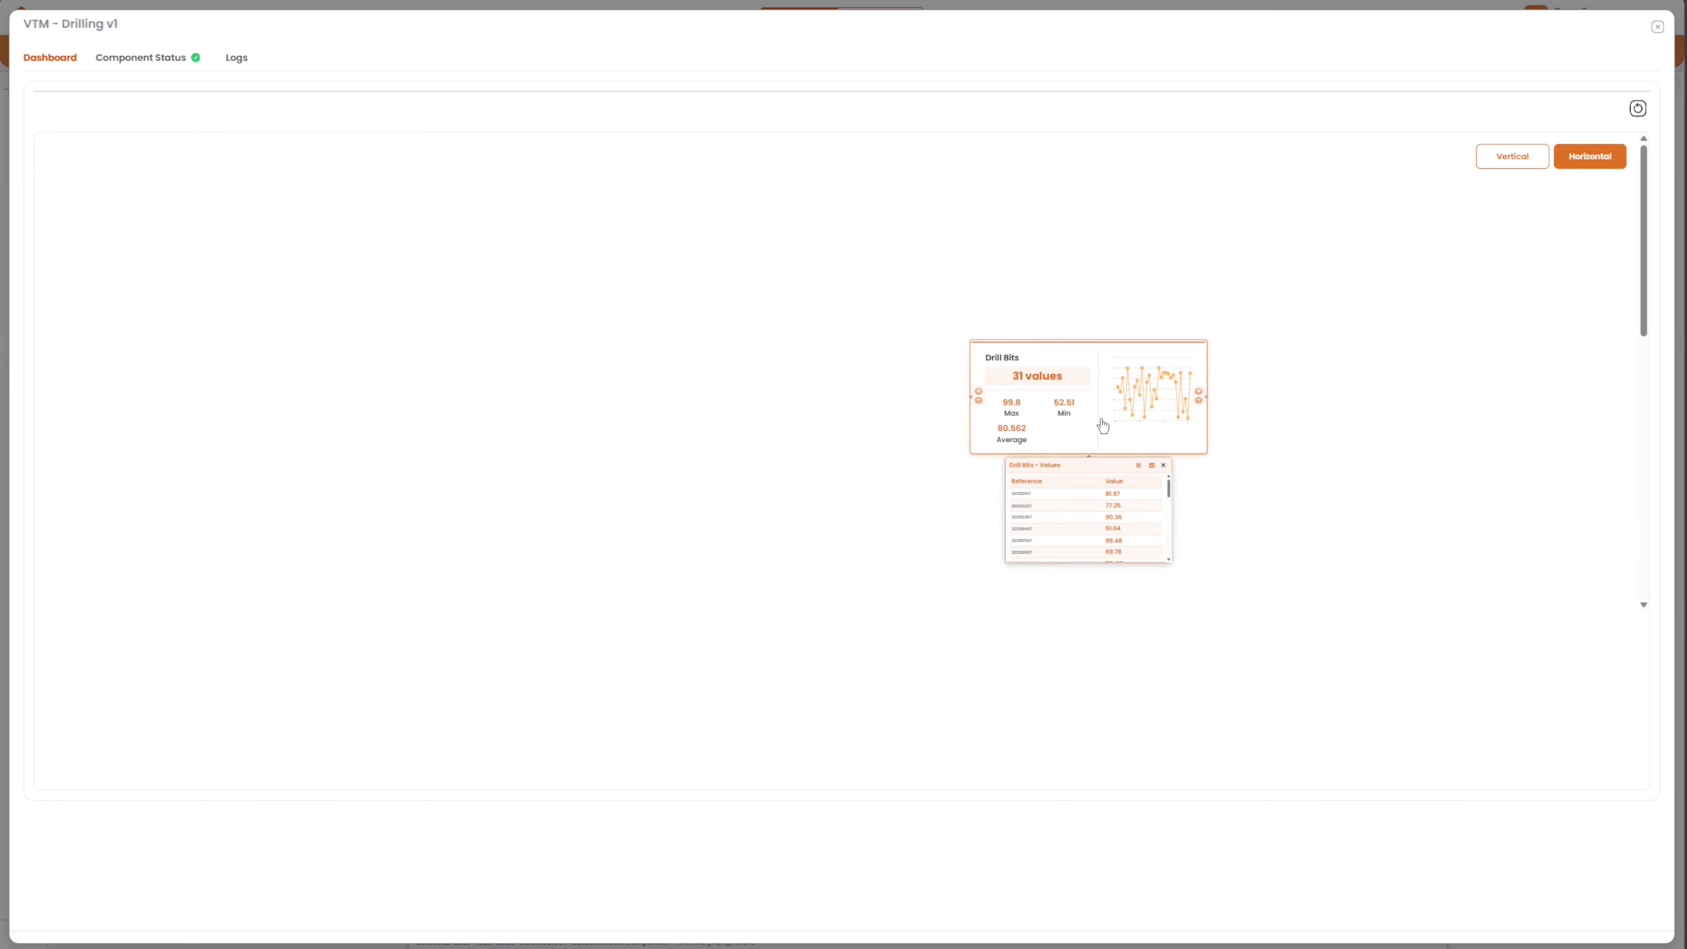
click(1140, 468)
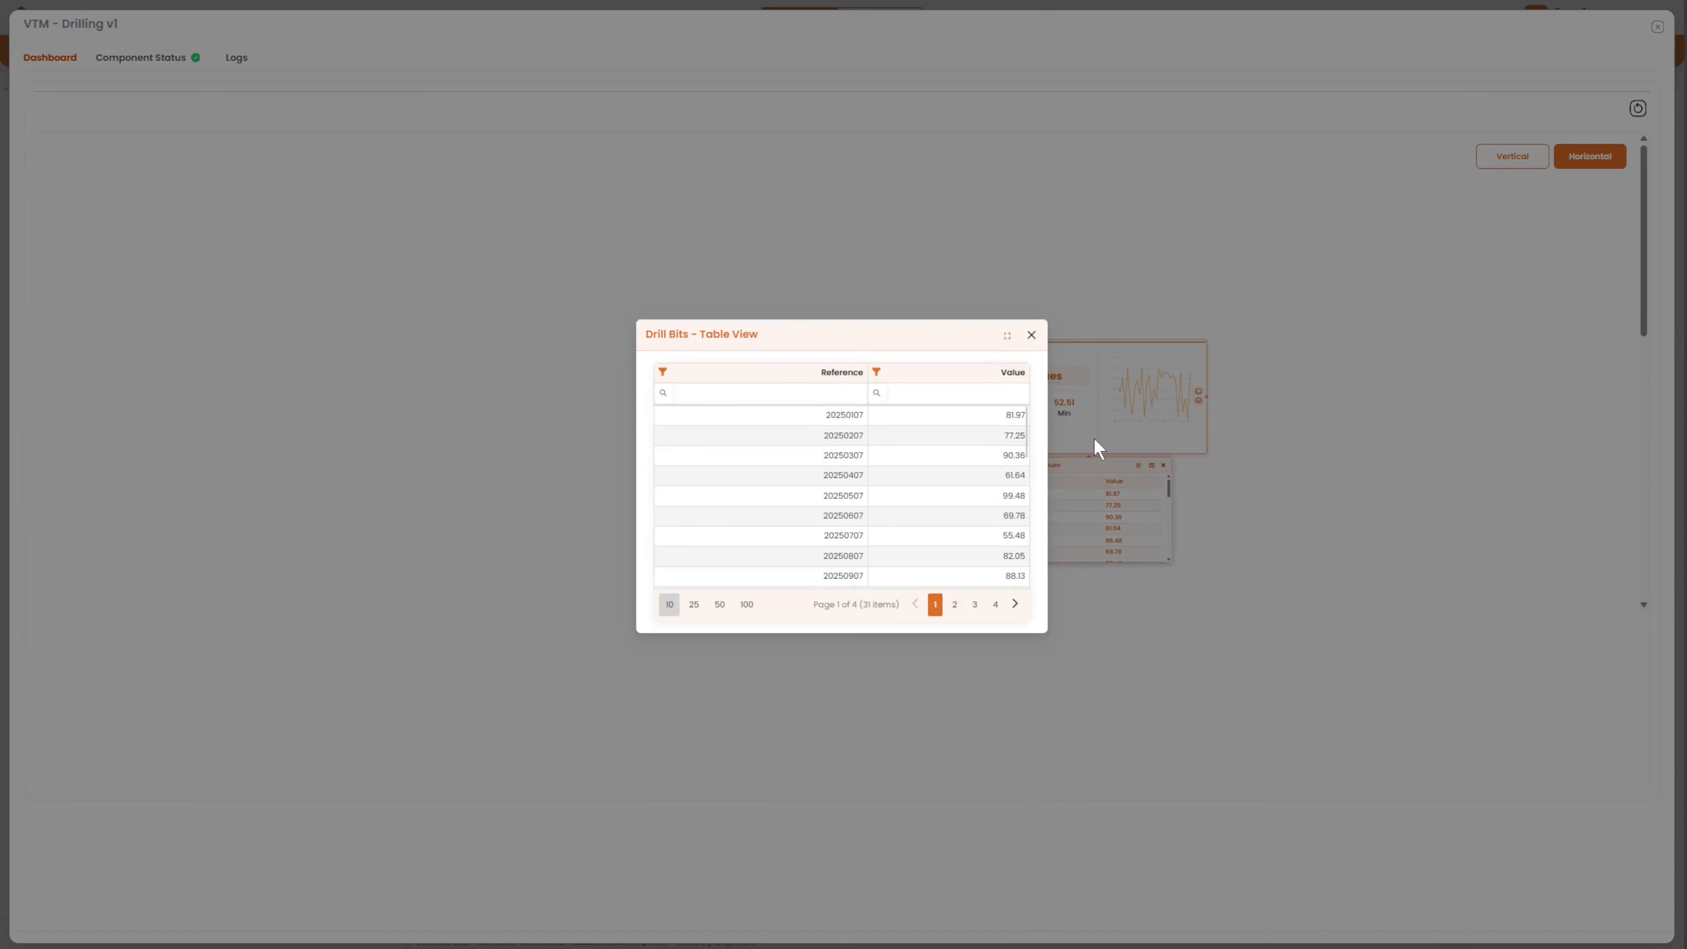
scroll(954, 442, down, 5)
scroll(958, 456, up, 5)
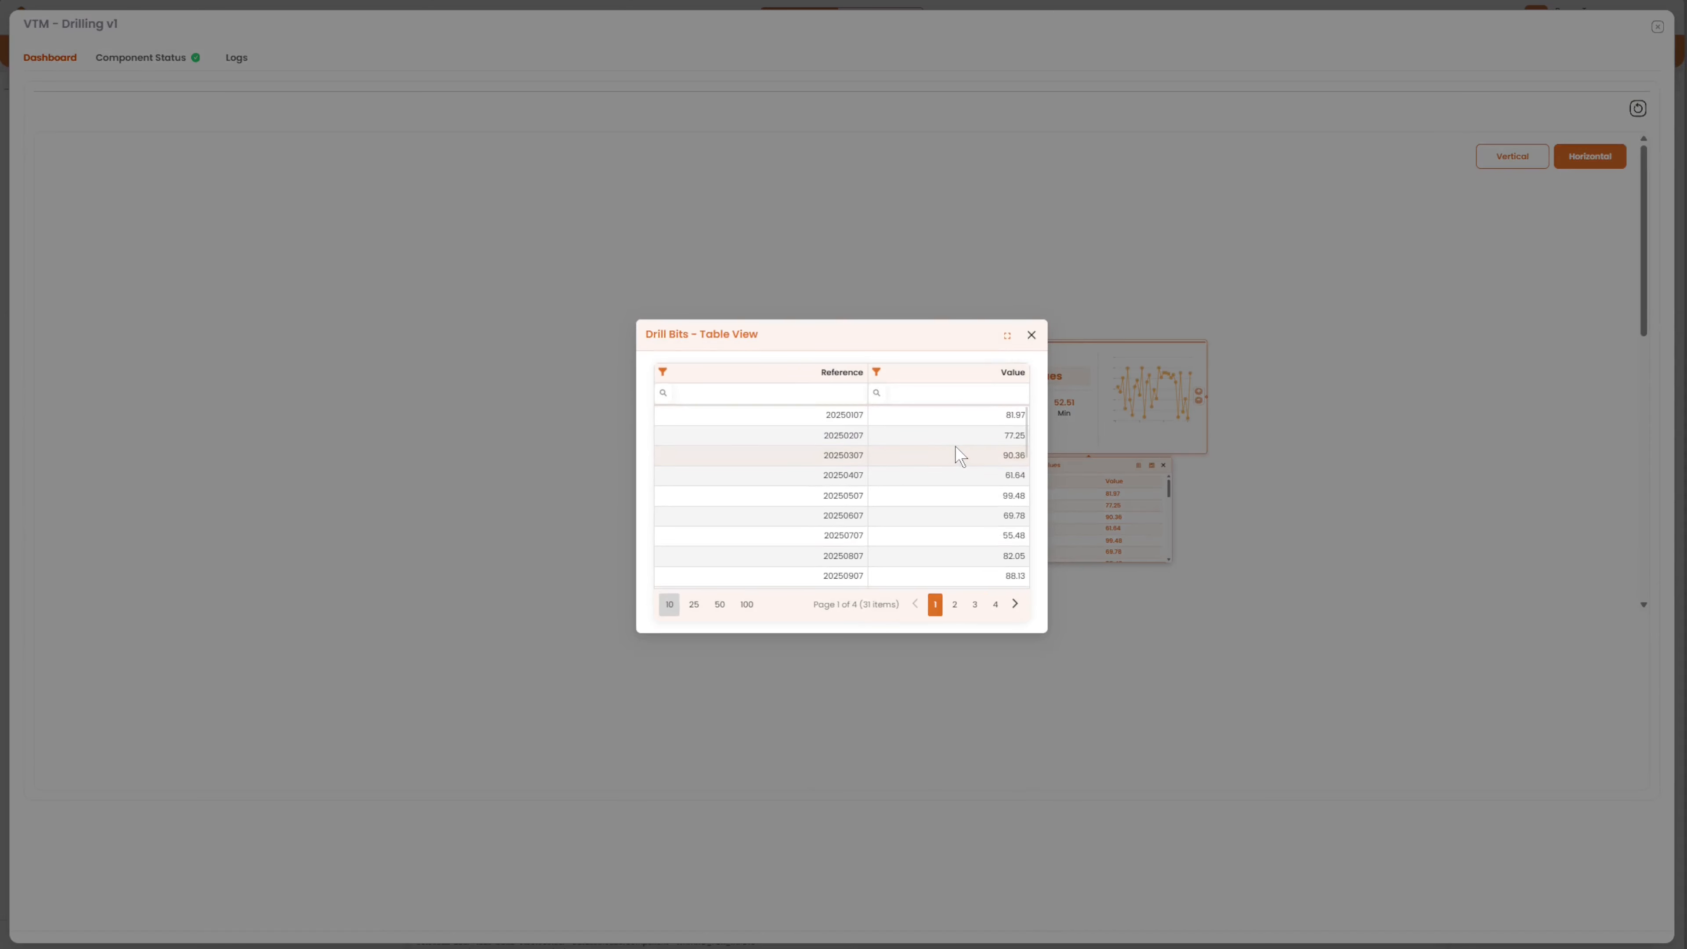
click(1039, 337)
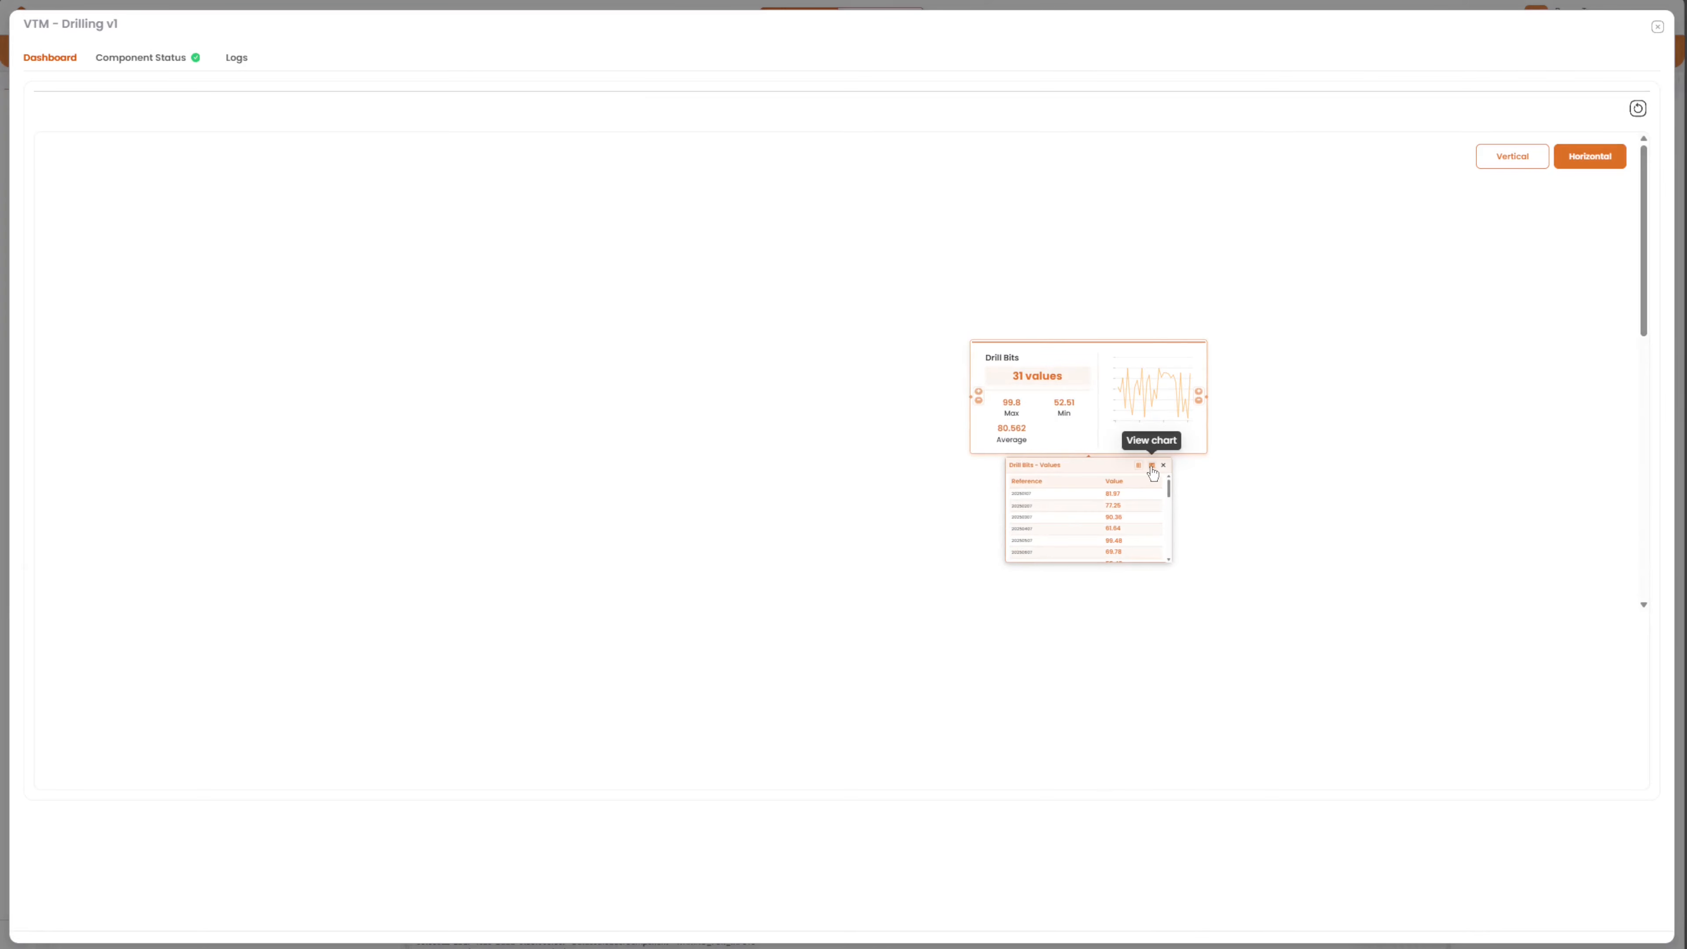
click(1153, 466)
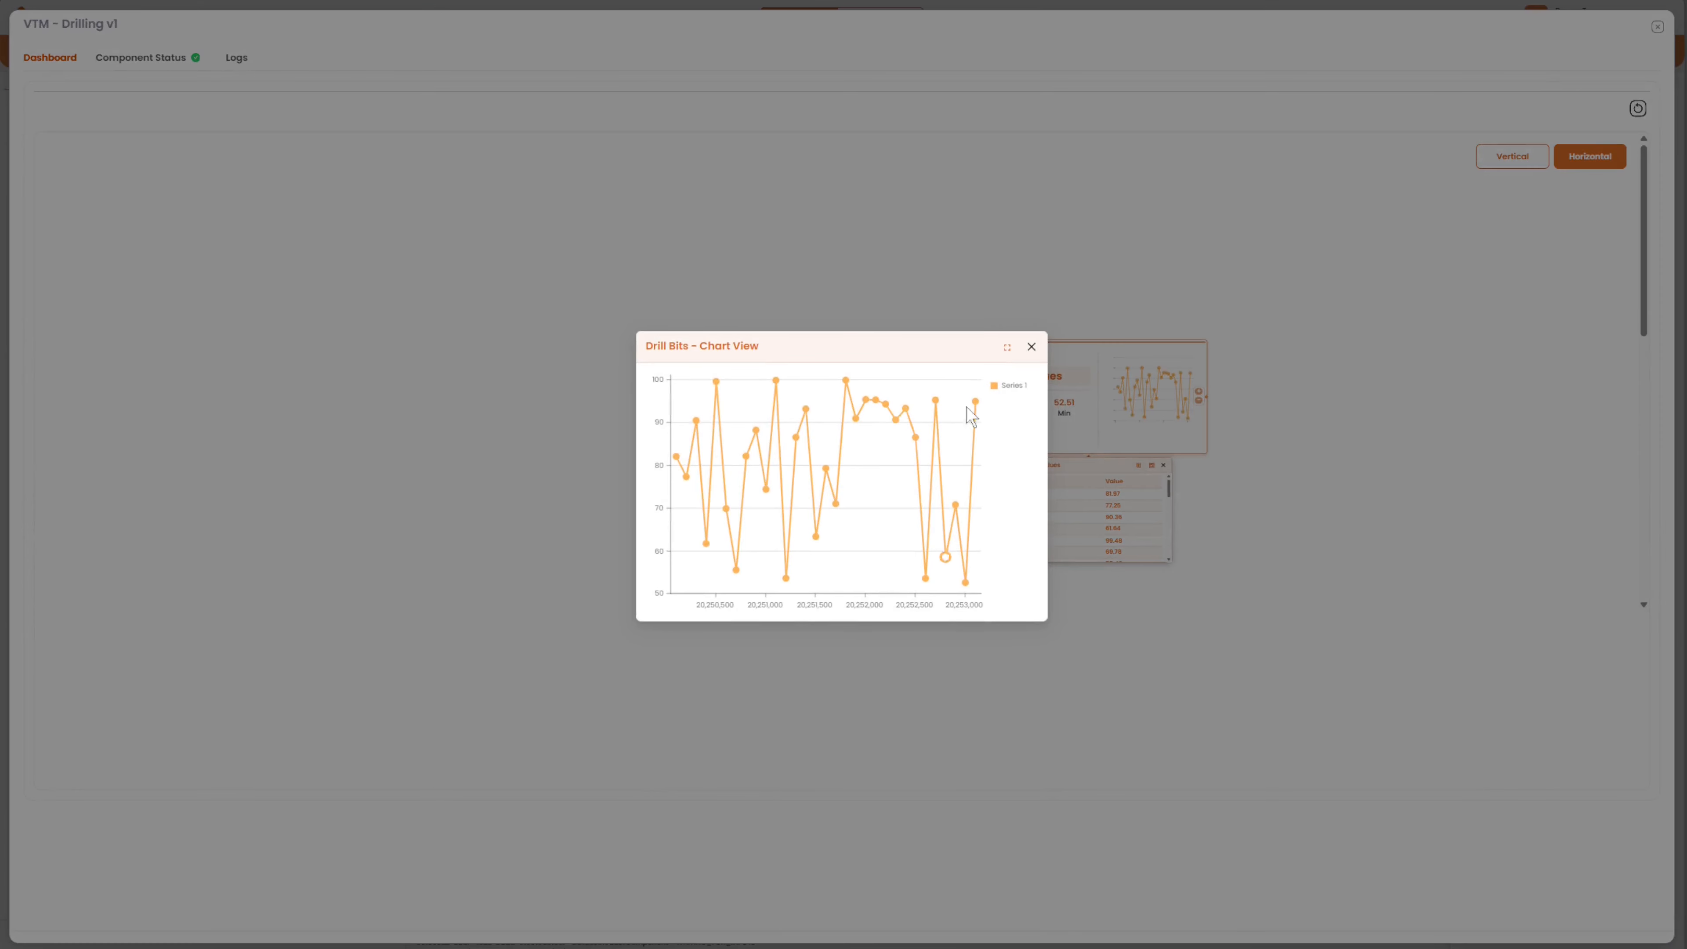
click(1032, 347)
Review the Data Grid below the value tree and close the run's dashboard.
scroll(1627, 422, down, 10)
scroll(1626, 476, down, 1)
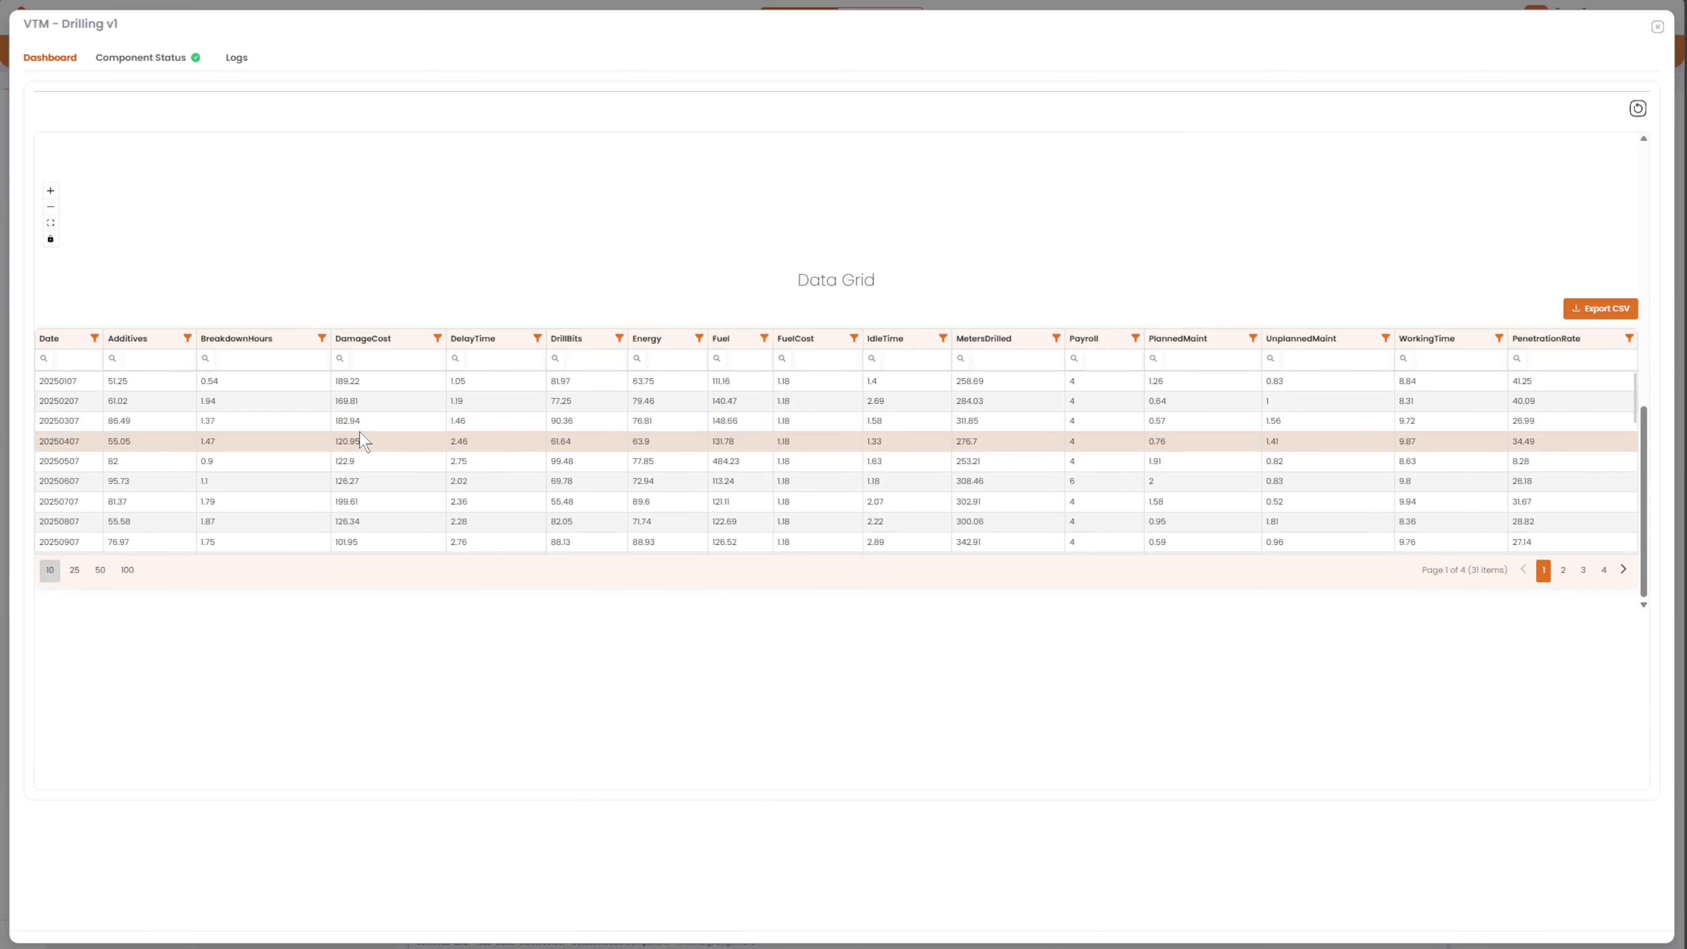
click(1658, 28)
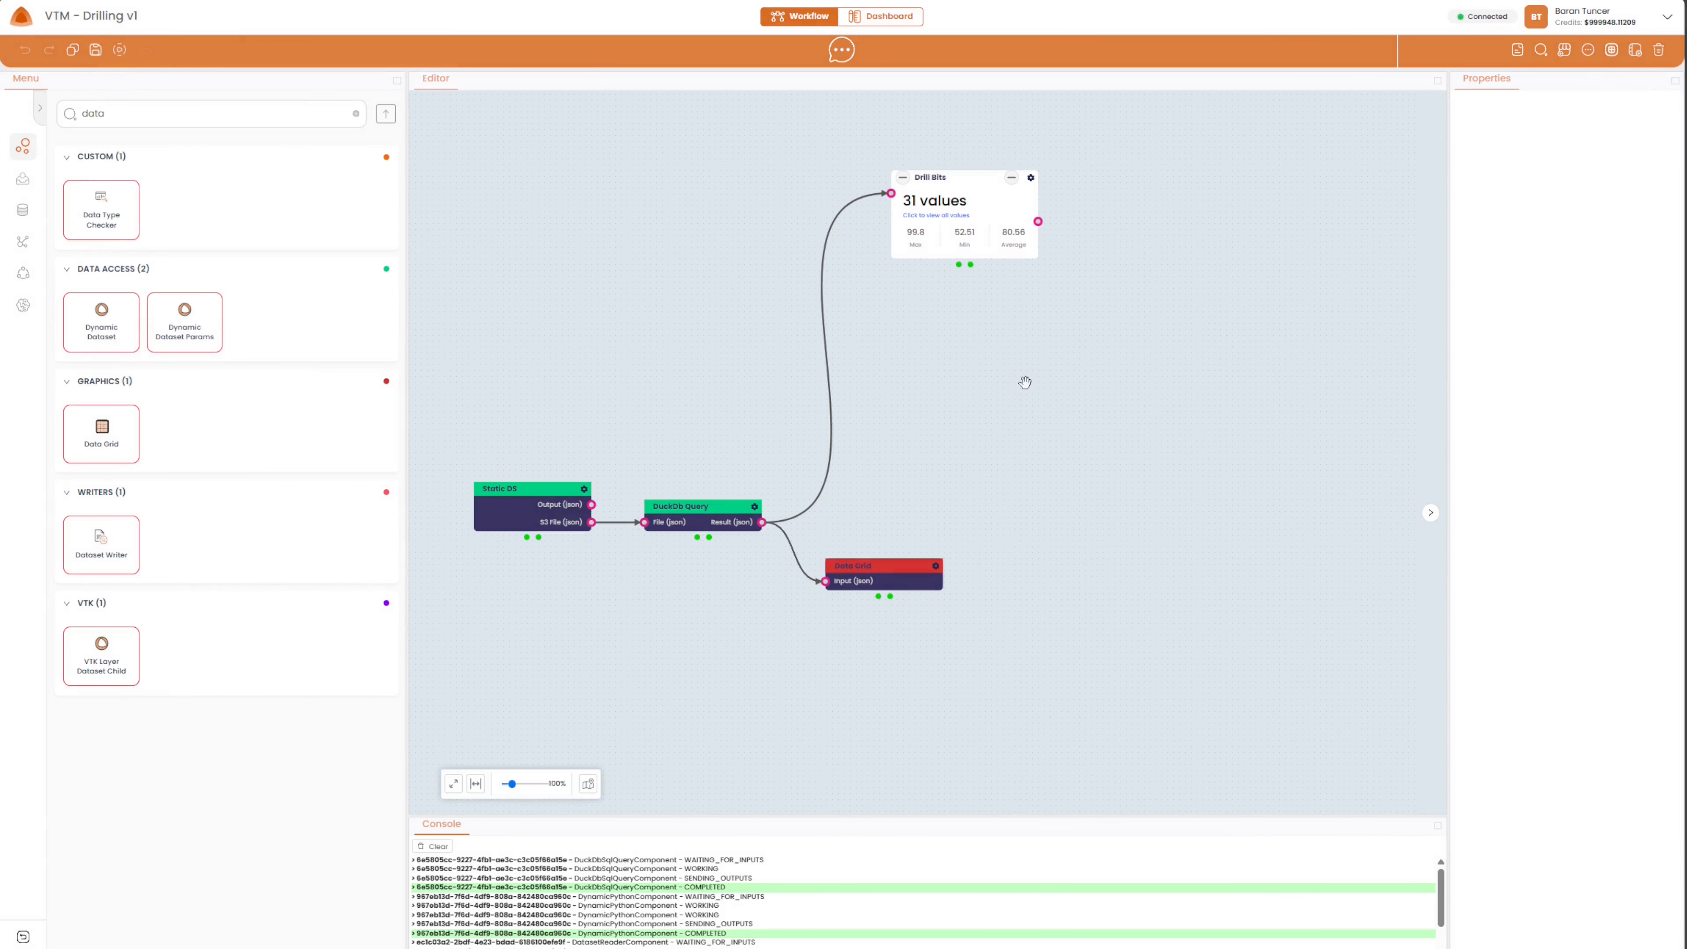
Add a VTM Node below Drill Bits and connect the DuckDb Query's Result output to its input.
scroll(975, 381, down, 2)
drag(1026, 383, 825, 476)
drag(786, 349, 920, 227)
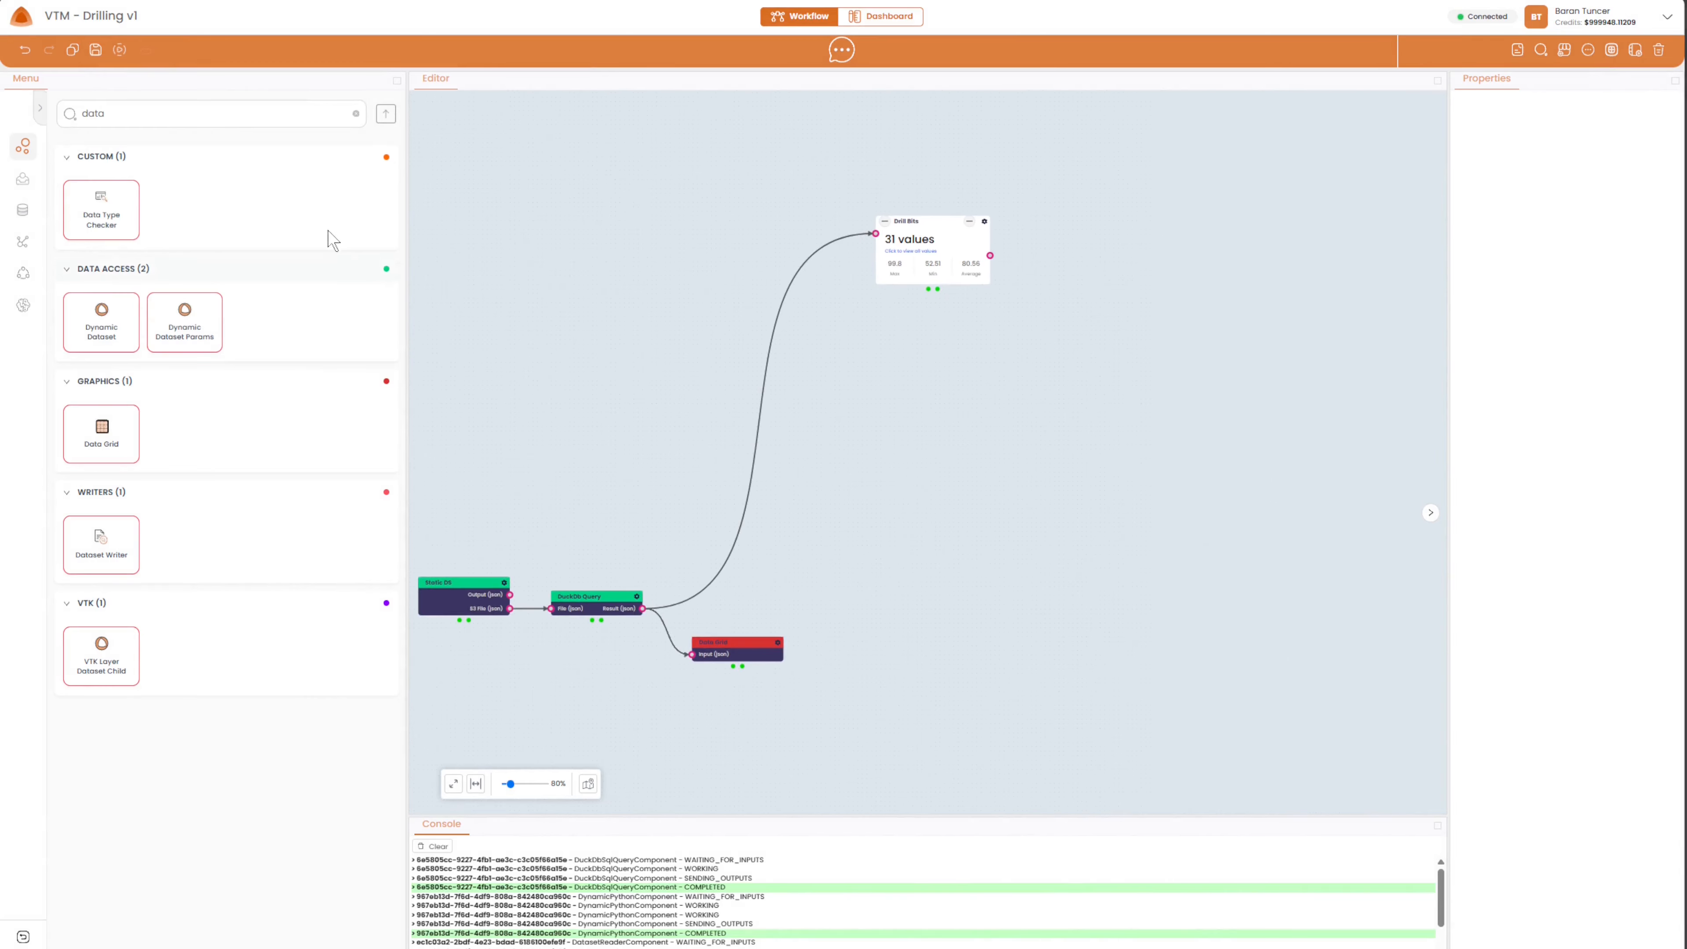
drag(206, 119, 22, 123)
text(vtm)
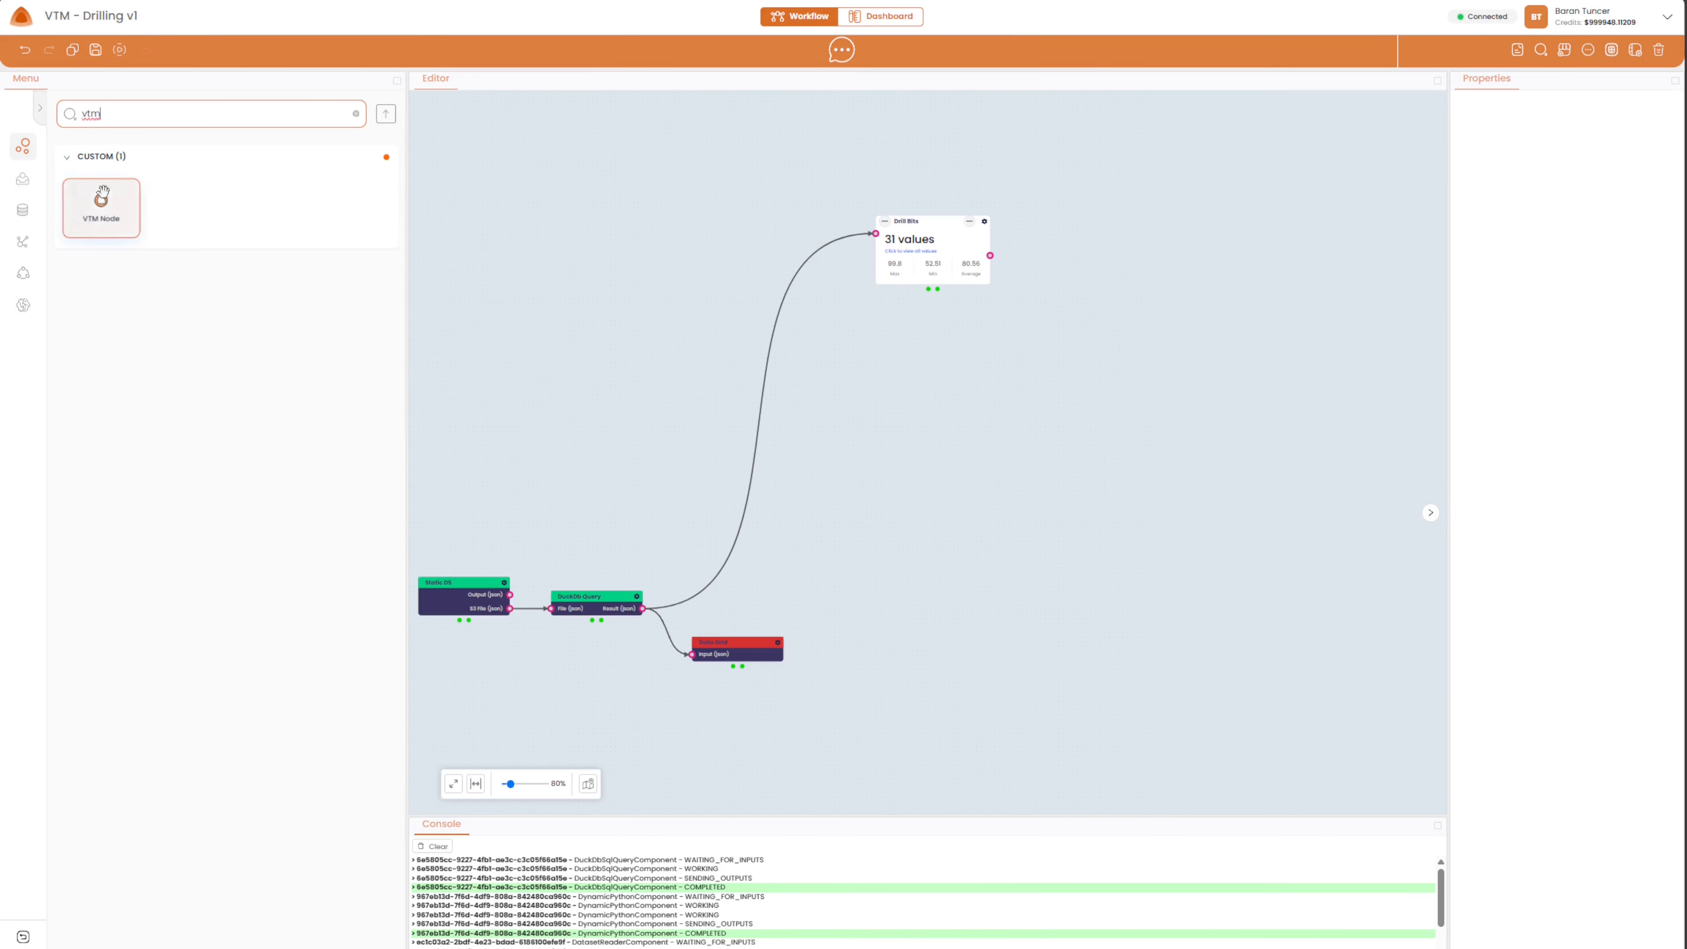
drag(96, 209, 924, 360)
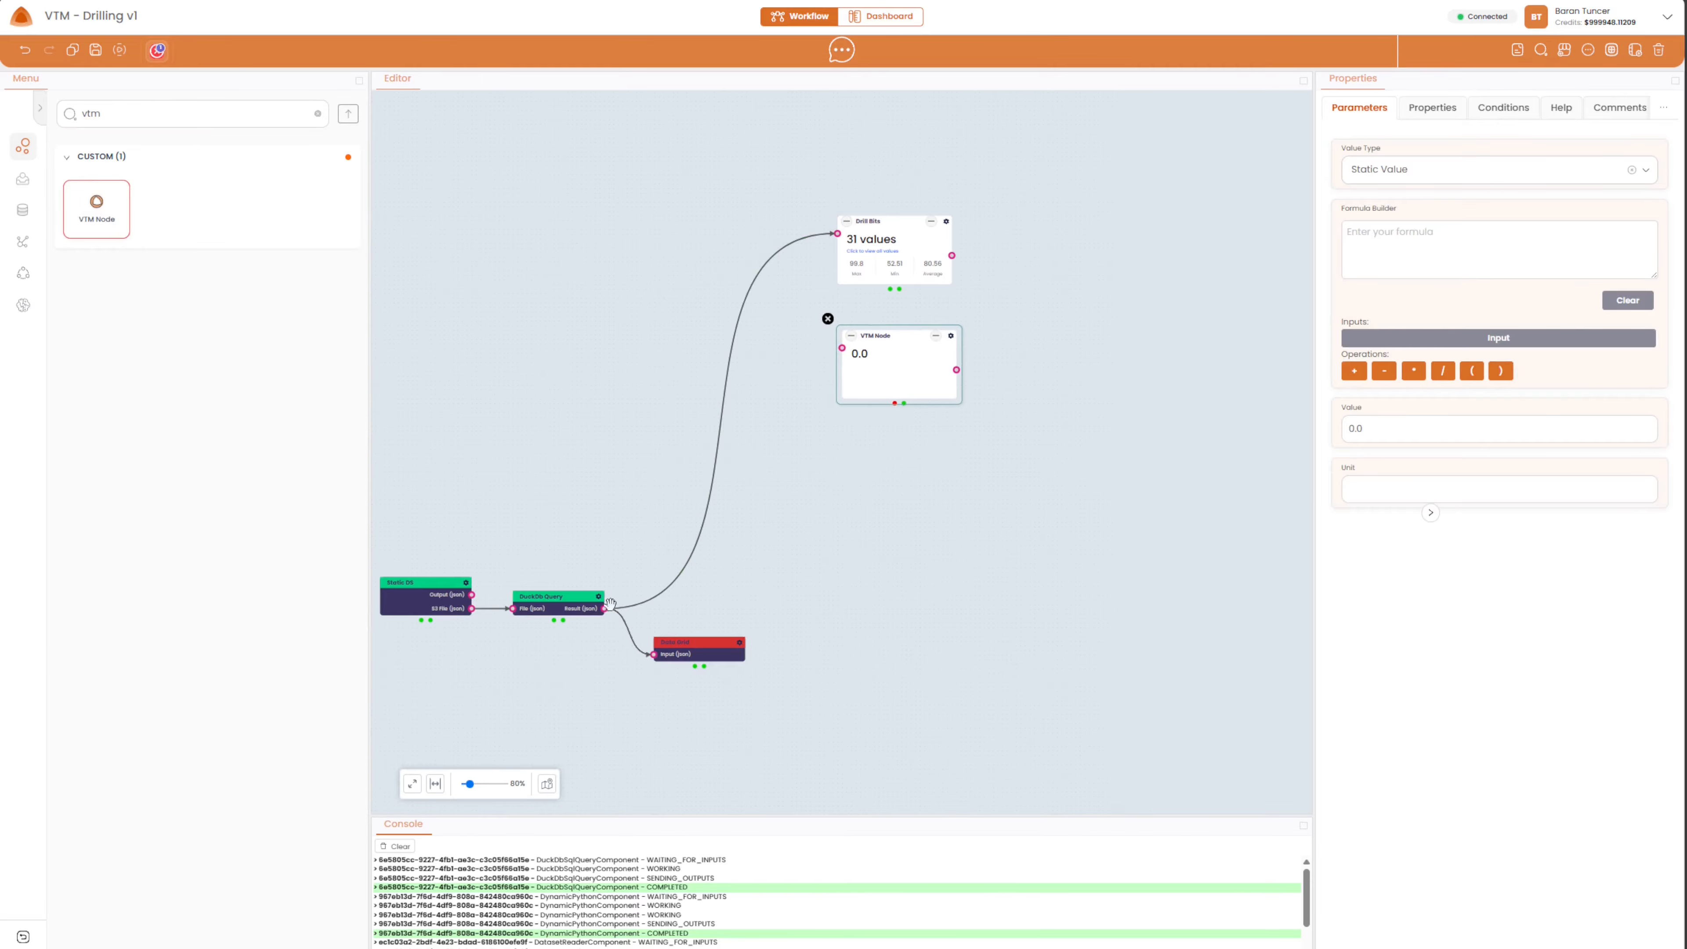
drag(609, 603, 841, 348)
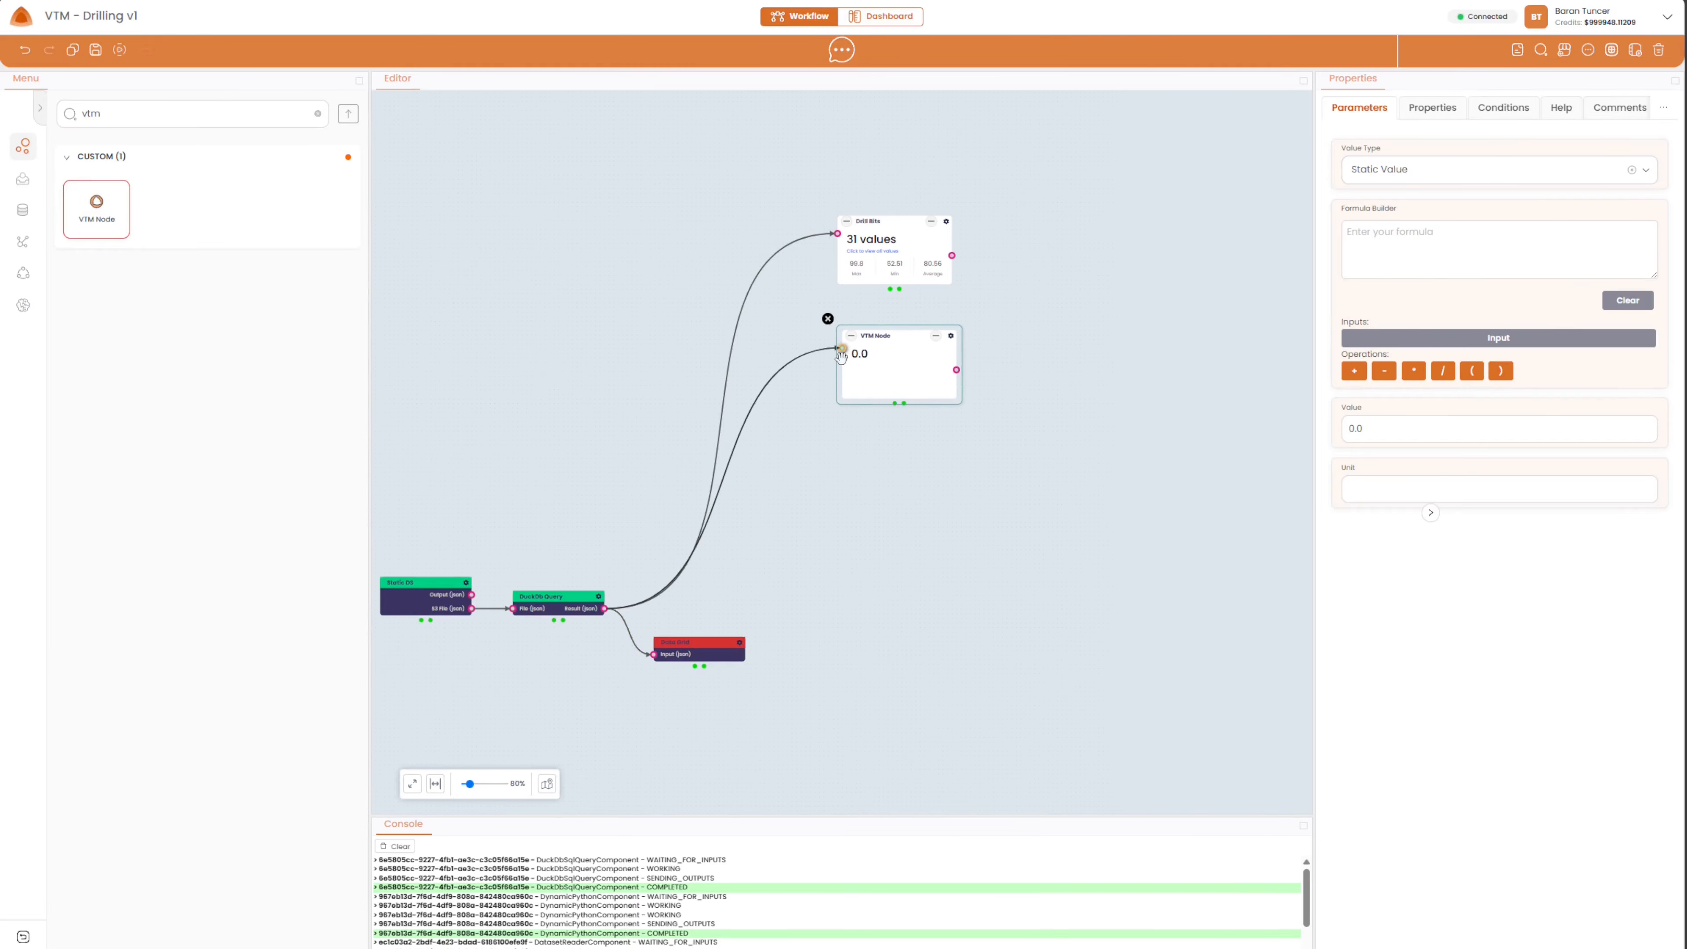
Set the new VTM Node's value type to Dataset Column.
click(1422, 169)
click(1413, 200)
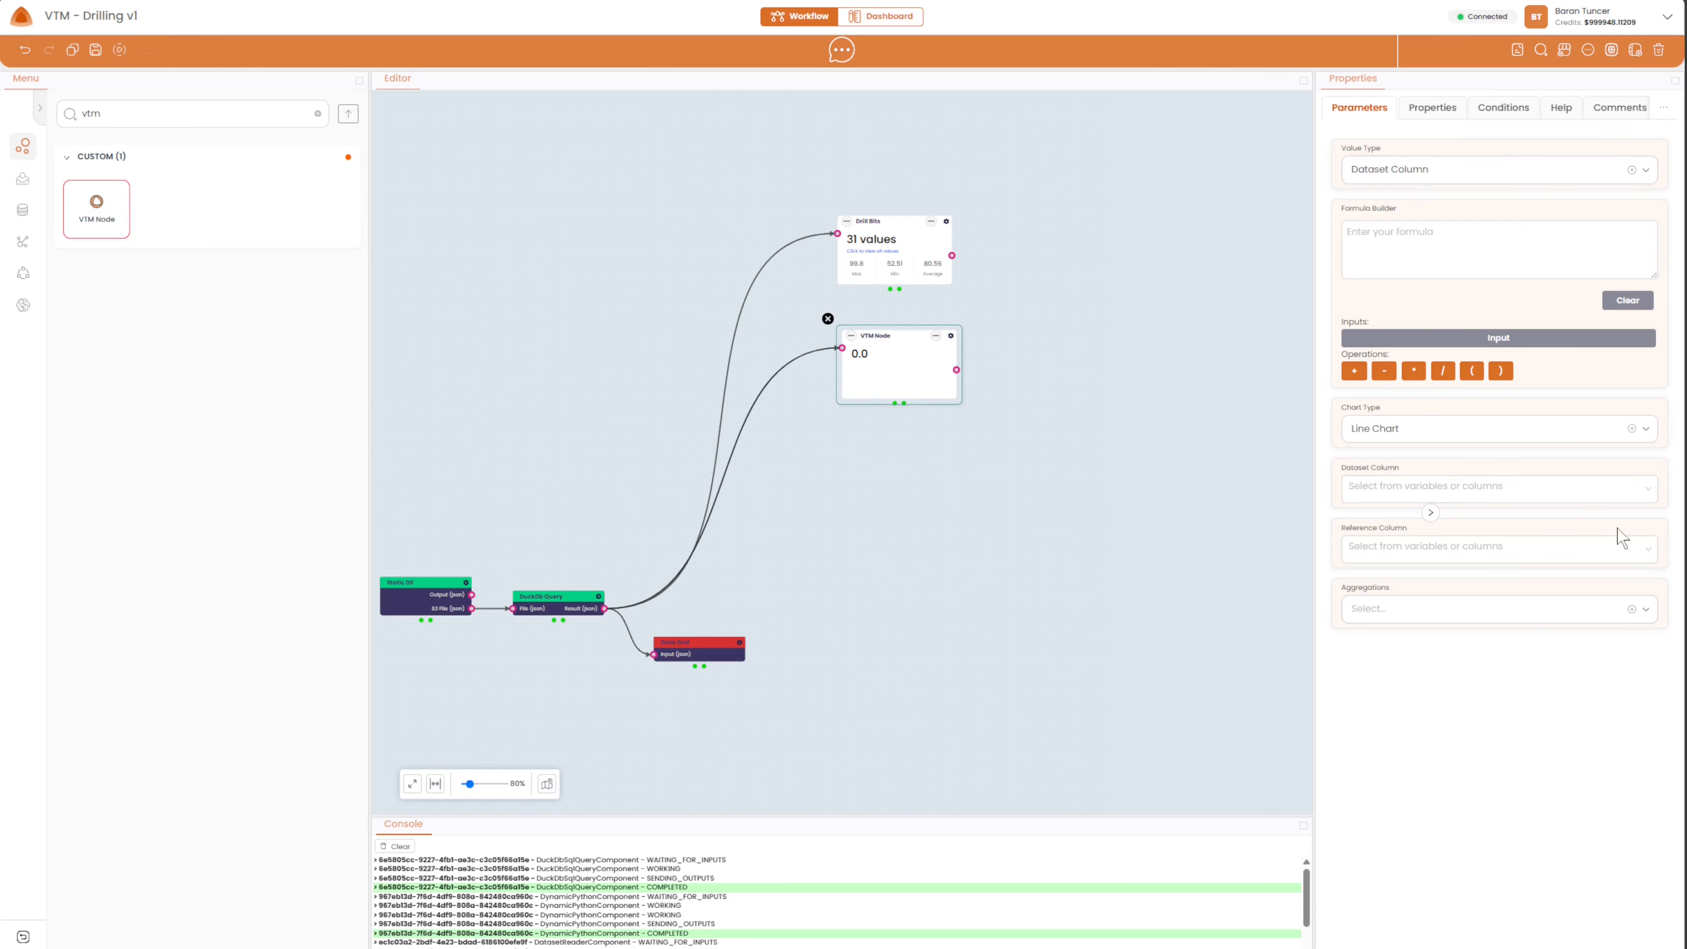
click(1386, 487)
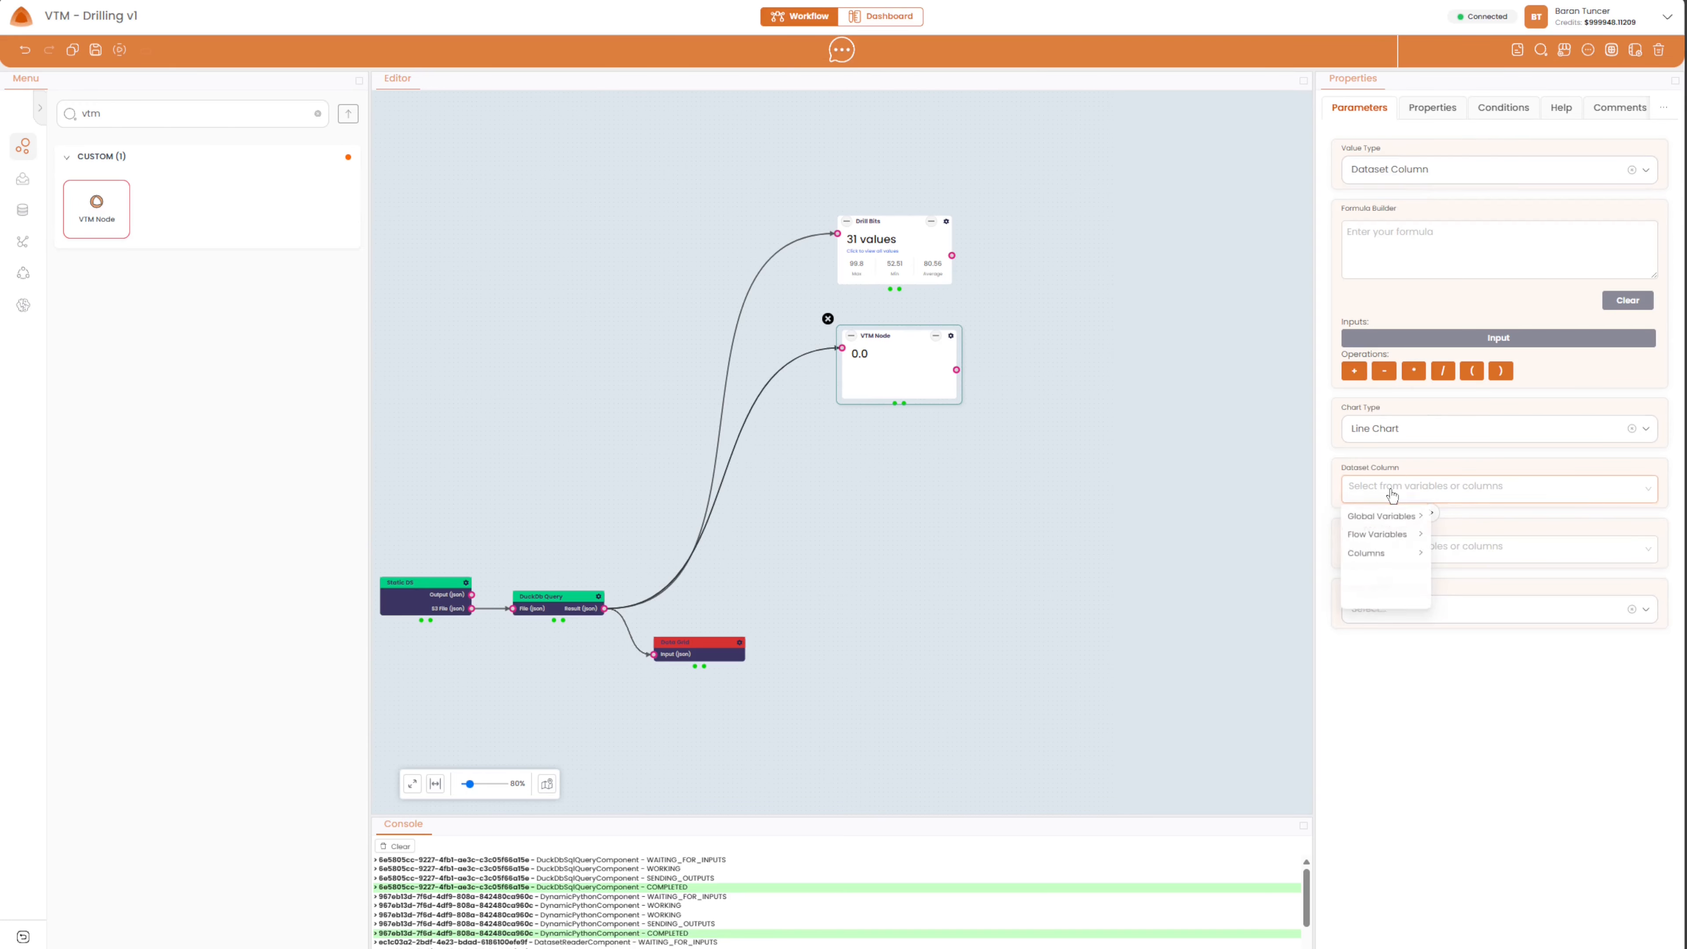
click(1374, 554)
Switch to the drilling workbook in Excel and check the driver listed after Drill Bits on the VTM_ND1 sheet.
click(684, 948)
click(744, 915)
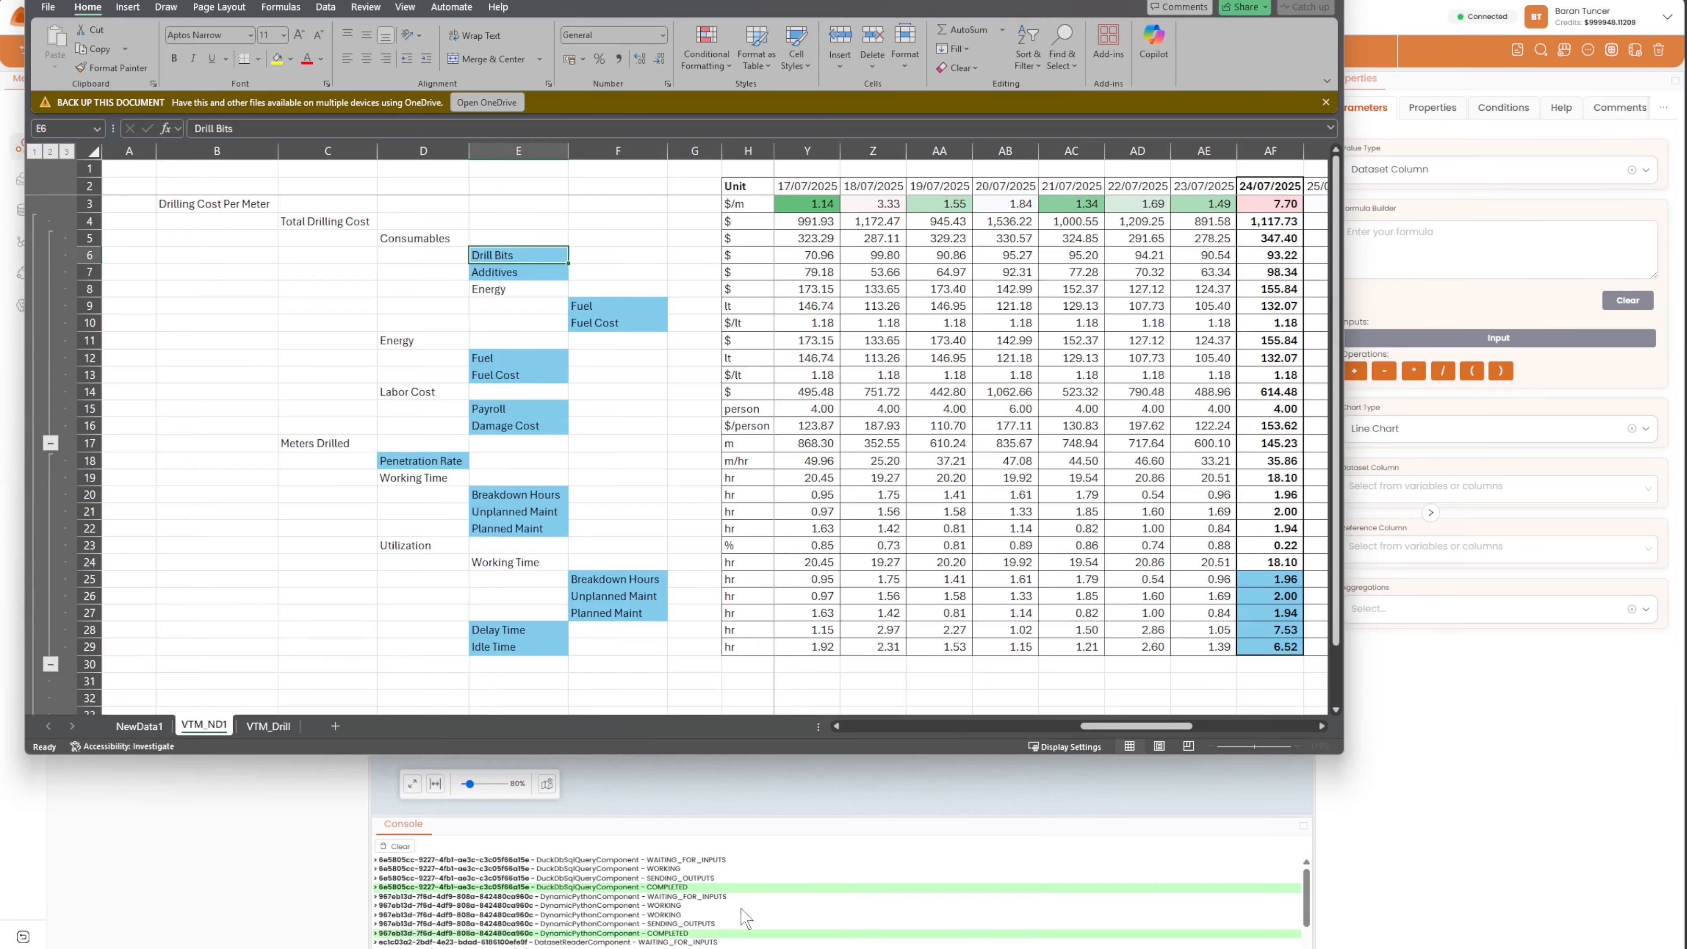
click(510, 277)
click(1253, 1)
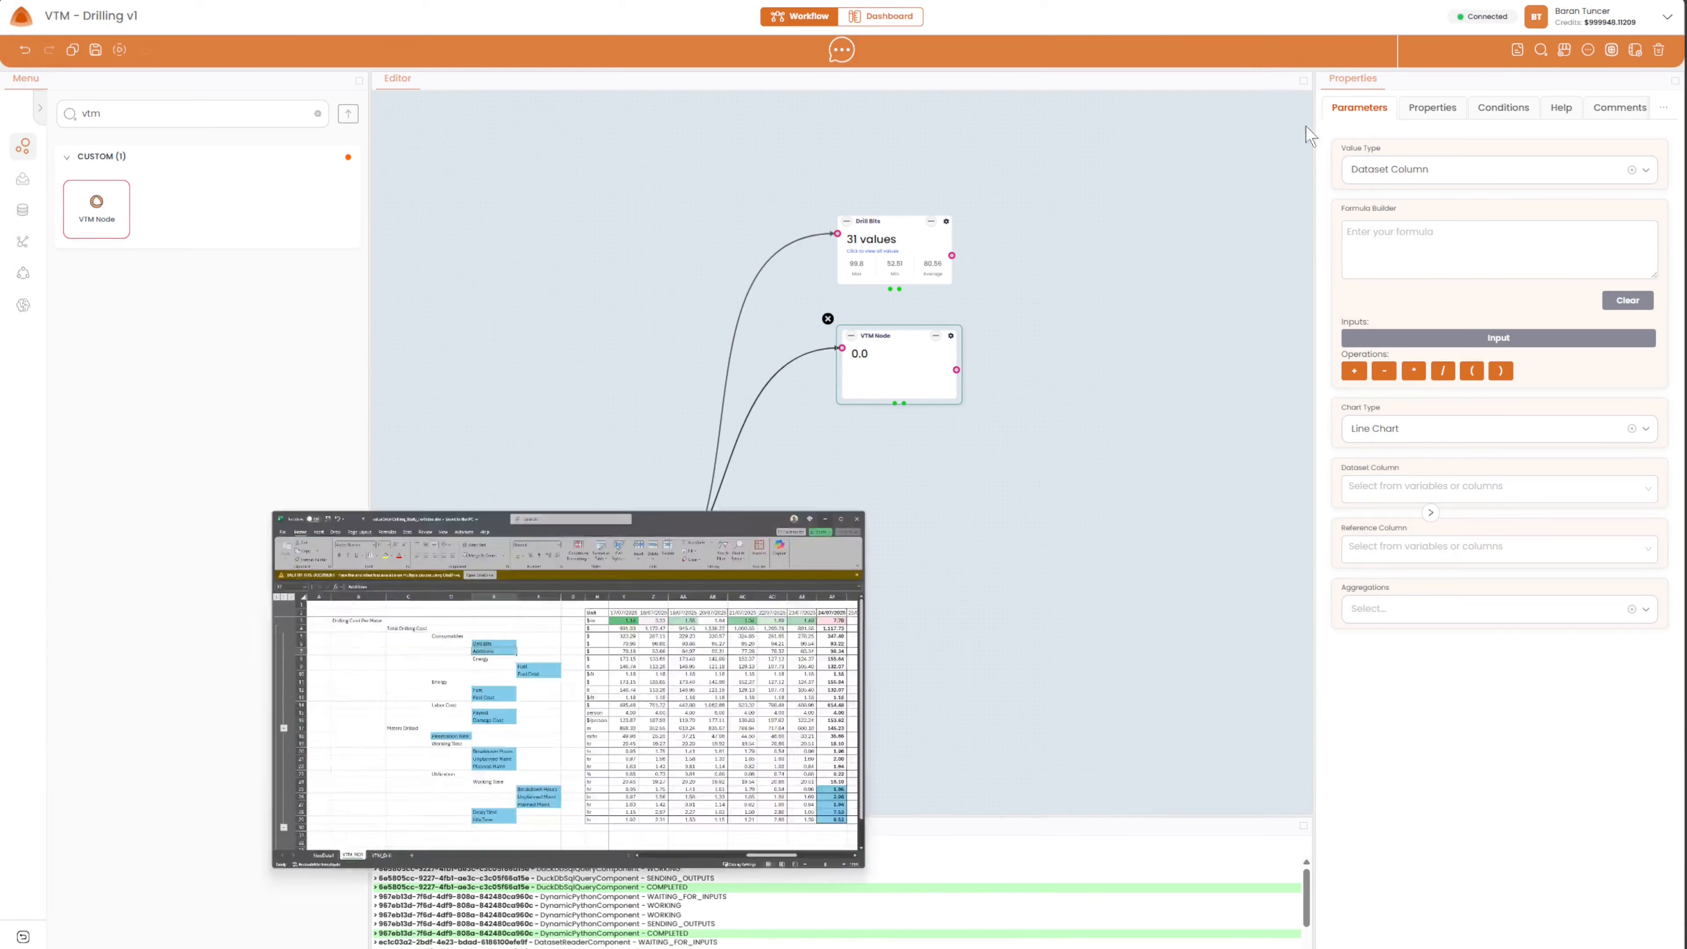
Choose Additives as the new VTM Node's dataset column and Date as its reference column.
click(1450, 486)
click(1409, 556)
scroll(1467, 570, down, 5)
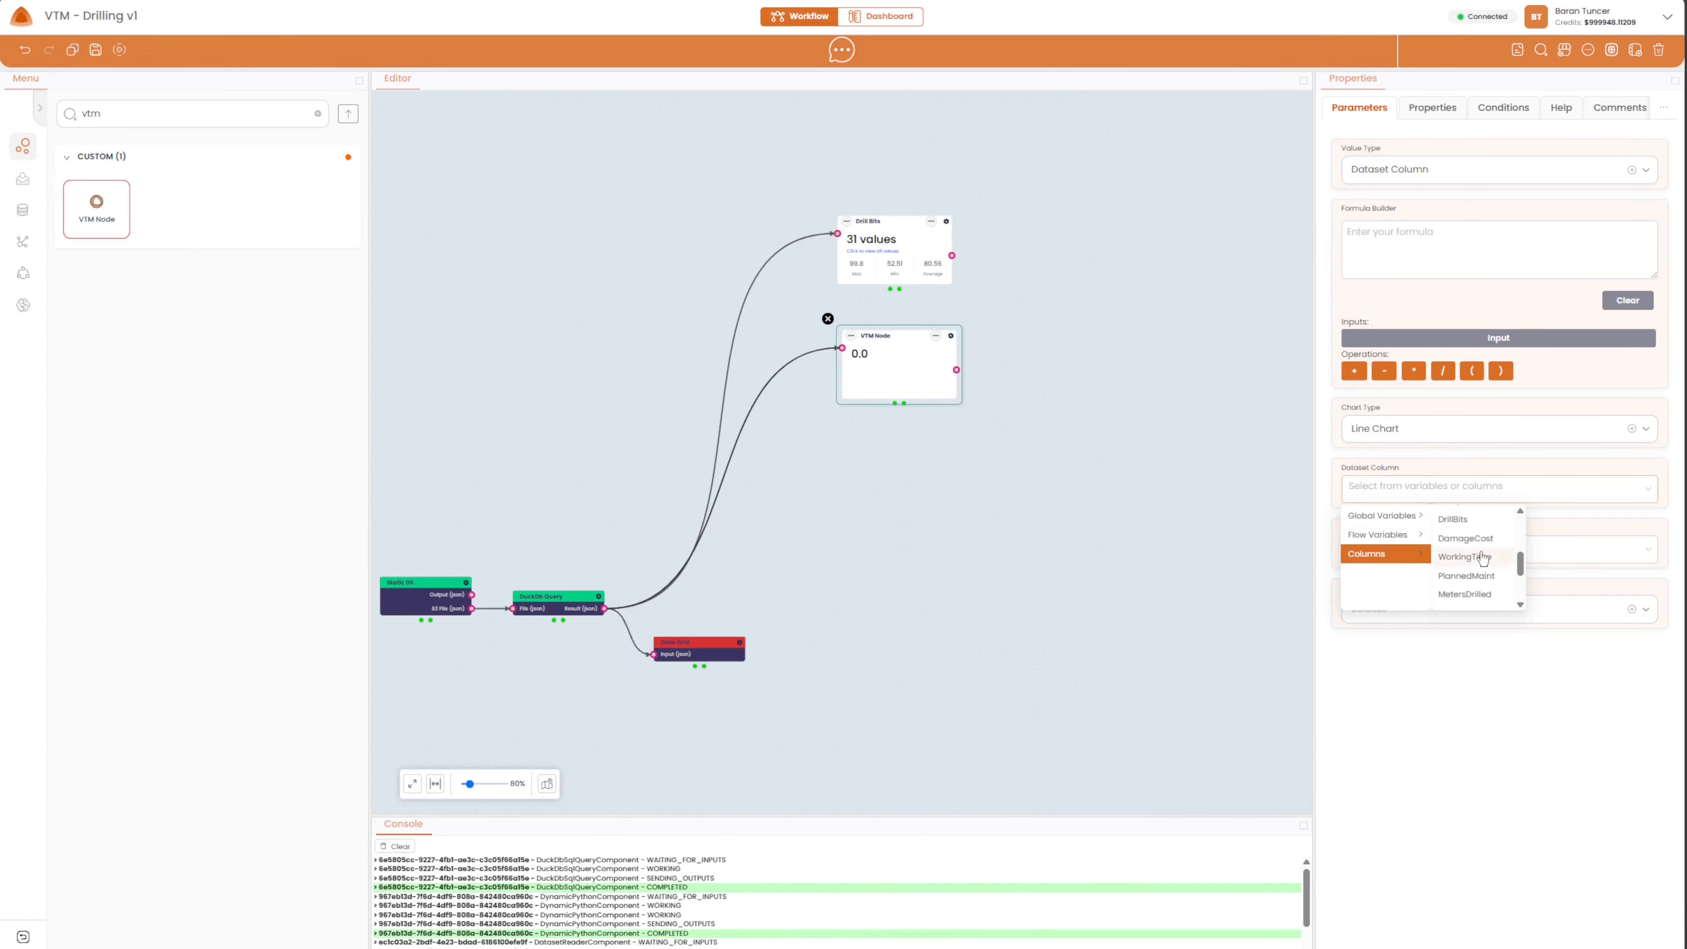
click(1466, 563)
click(1467, 563)
click(1376, 611)
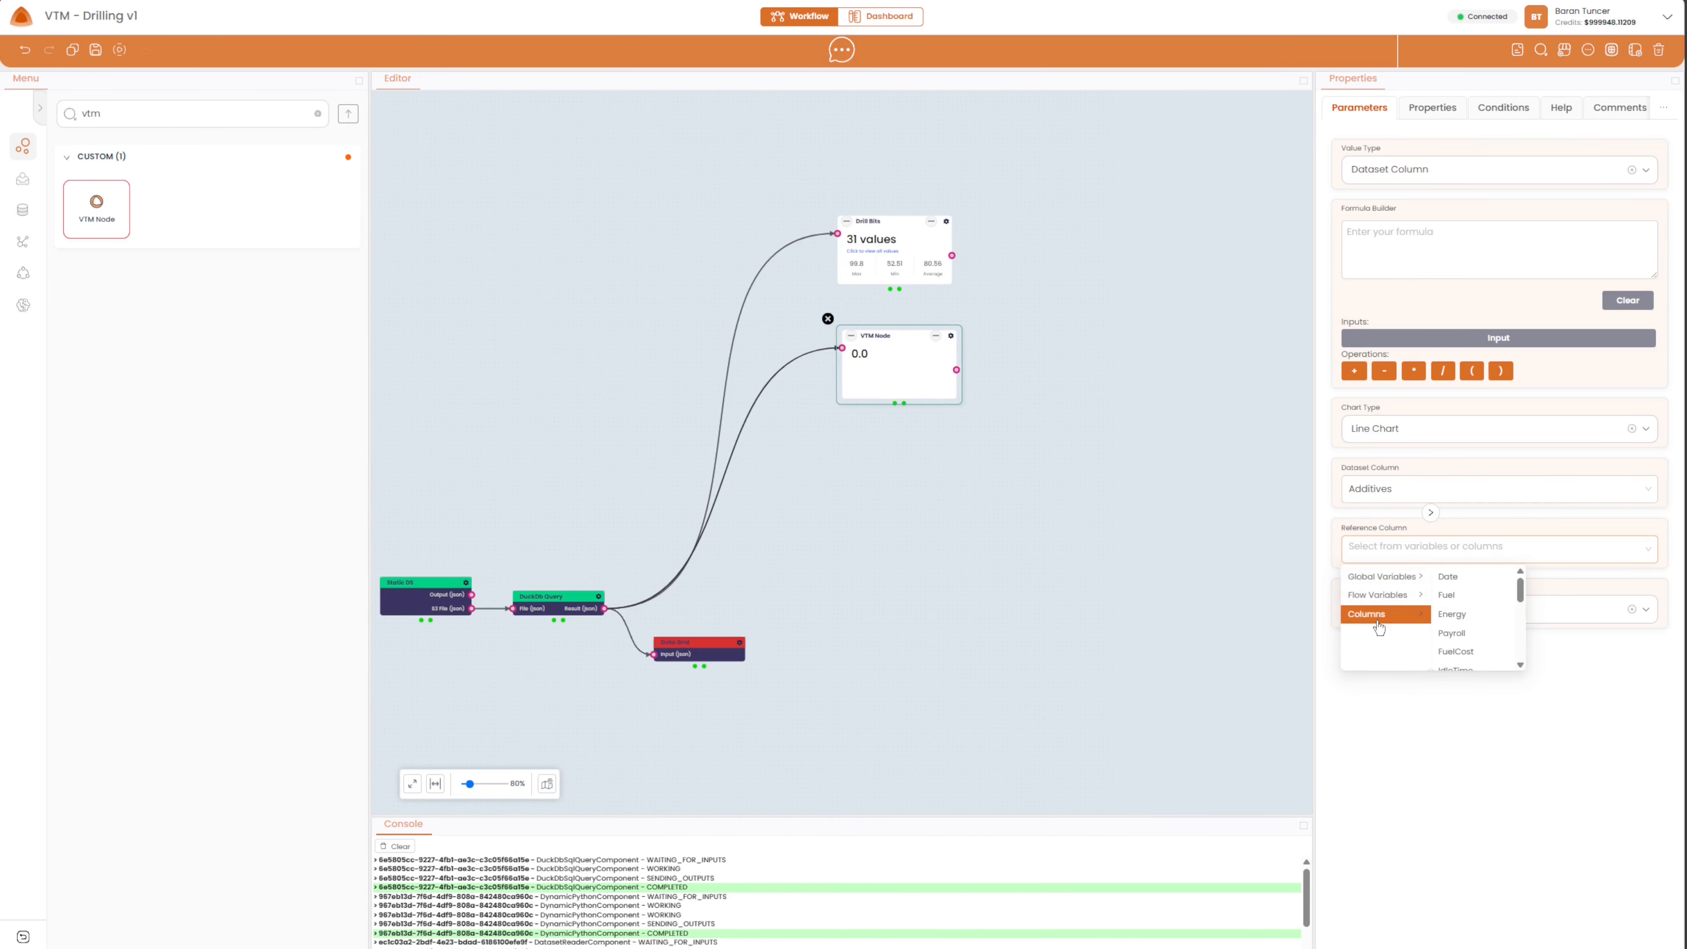
click(1458, 577)
Choose Max, Min and Average as the aggregations of the new VTM Node.
click(1386, 609)
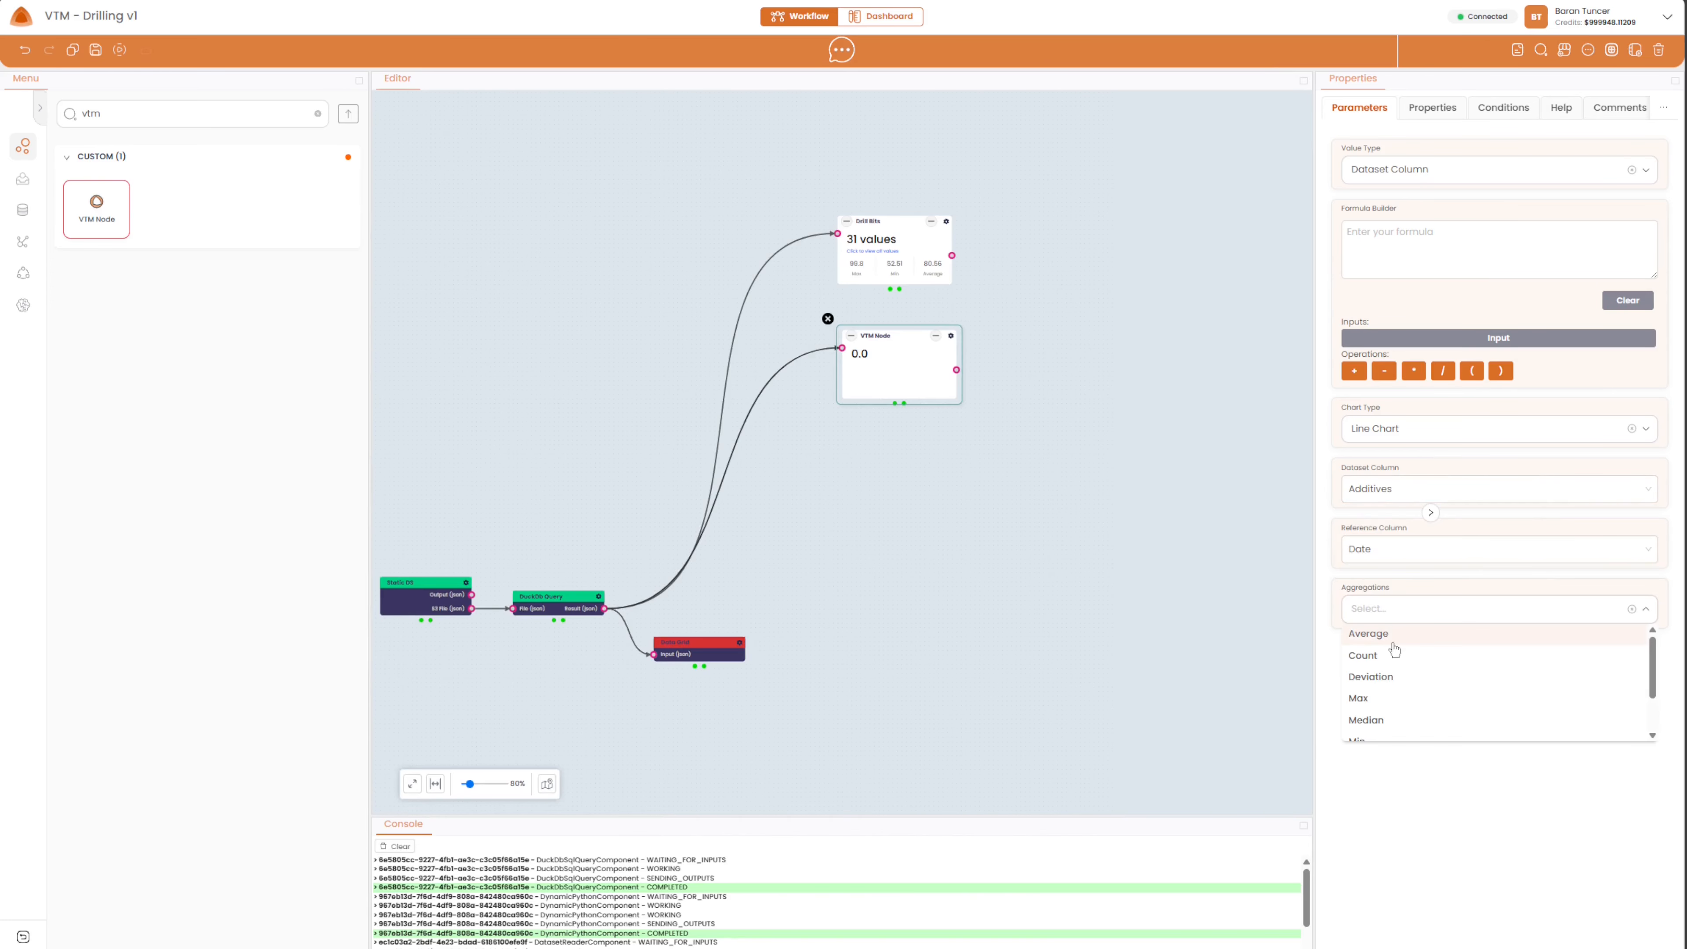
click(1369, 686)
click(1408, 688)
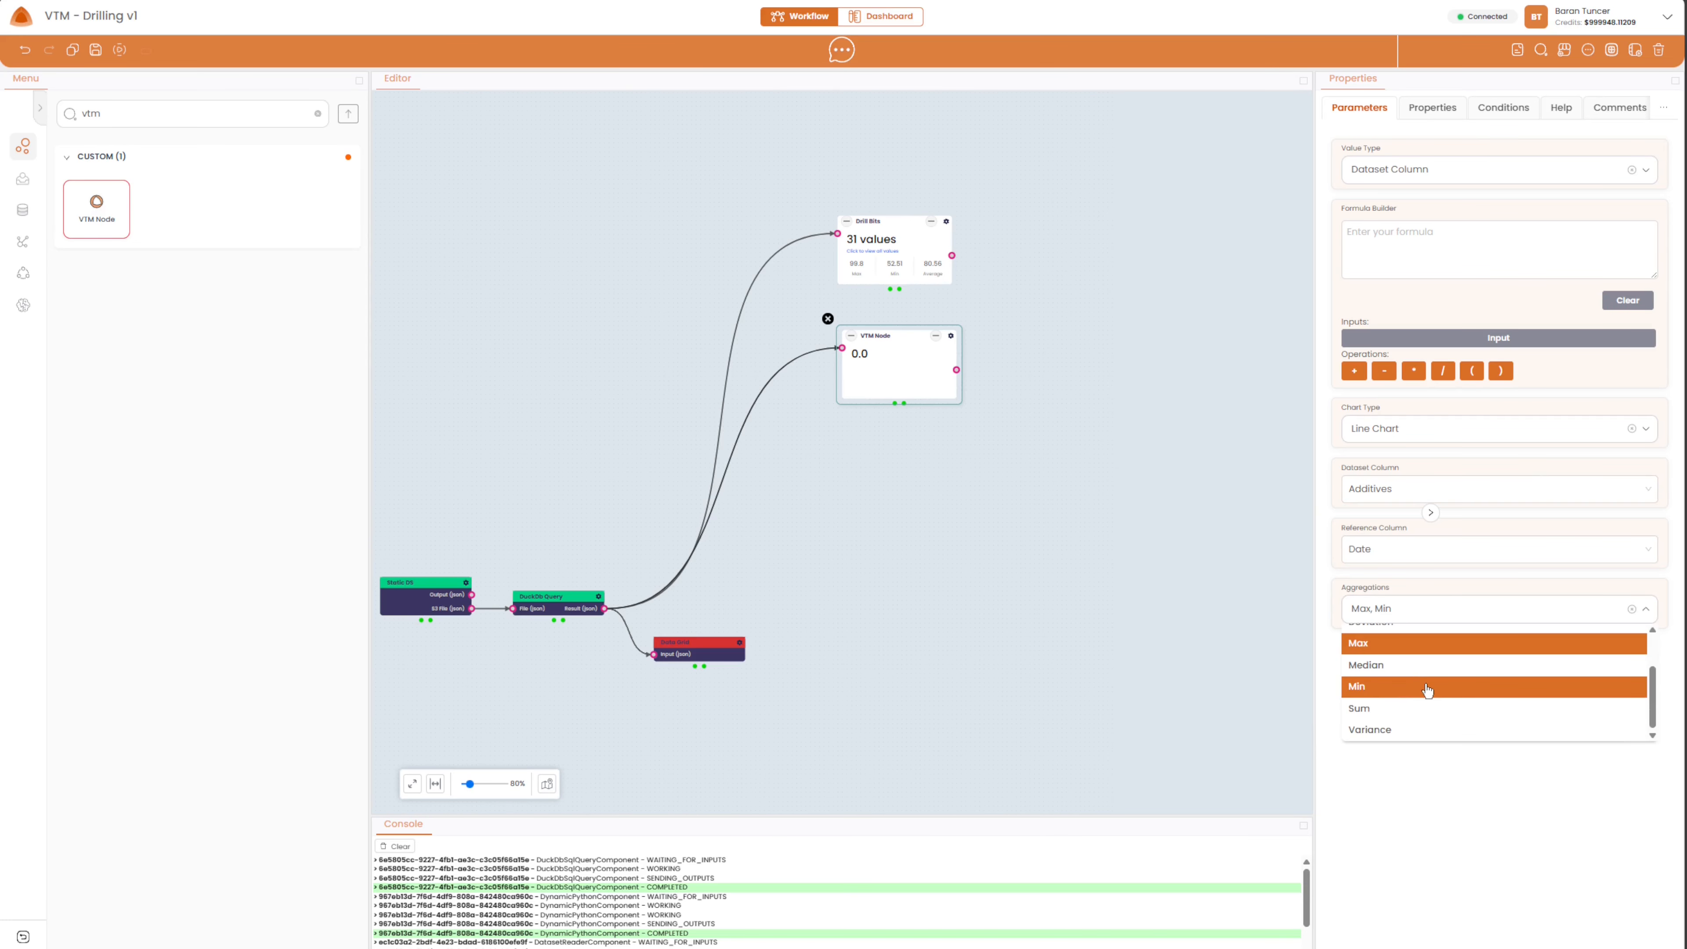
scroll(1429, 691, up, 3)
click(1382, 635)
click(1435, 791)
Label the new VTM Node Additives and save the workspace.
click(1425, 110)
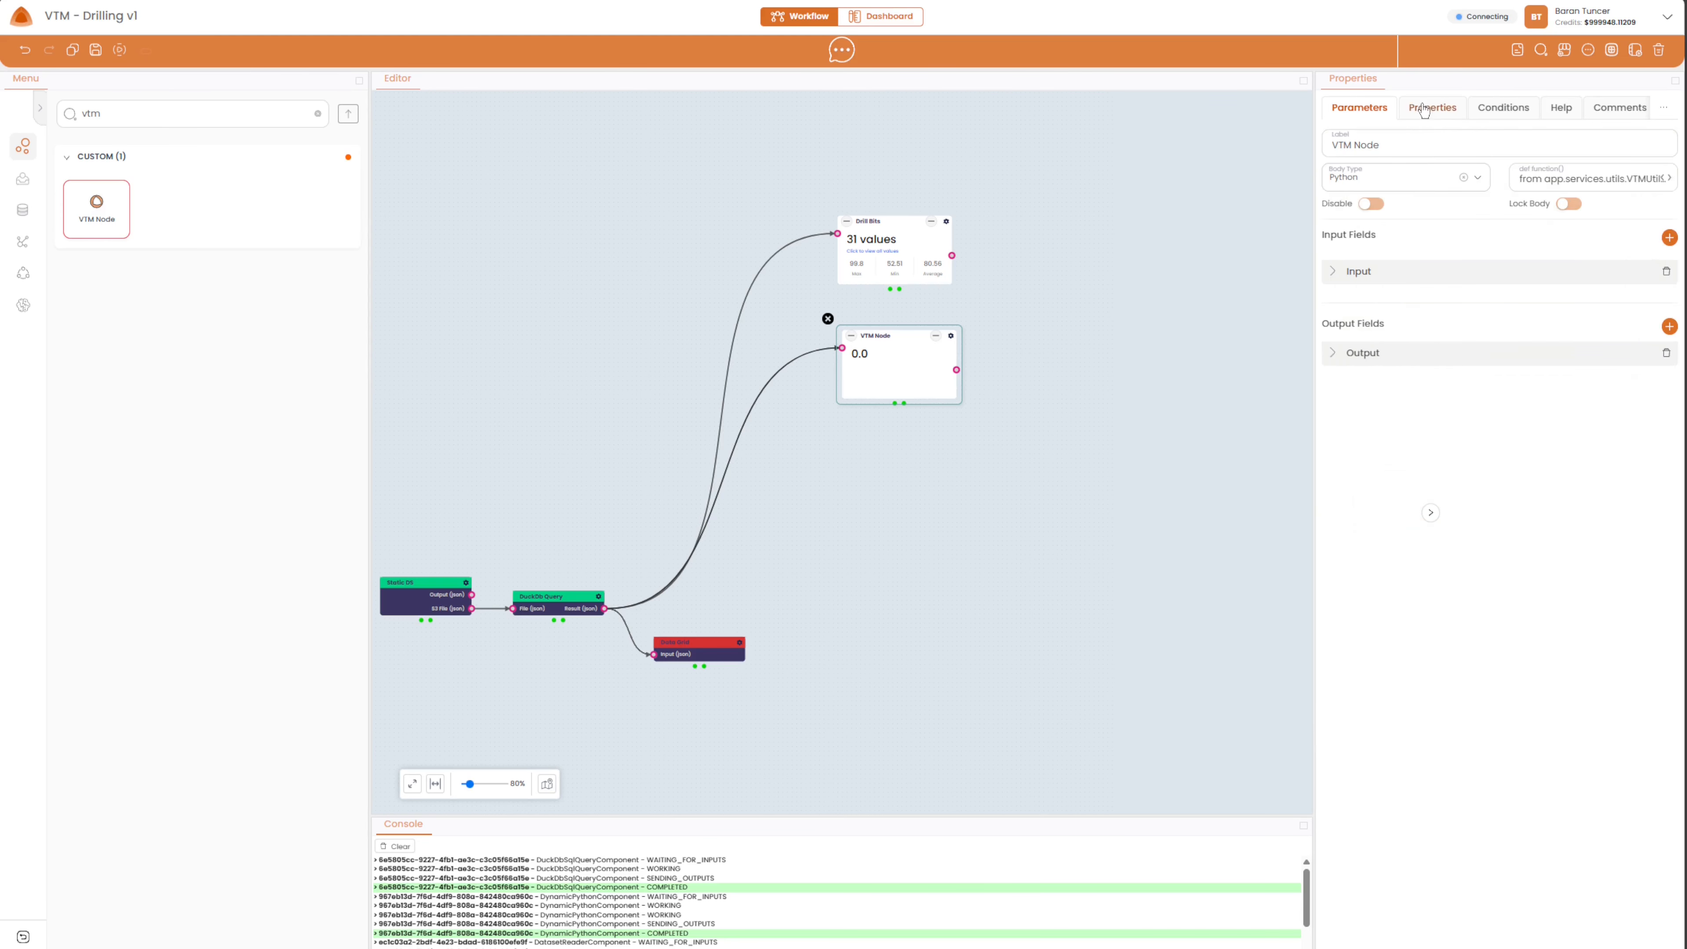
text(Additives)
drag(906, 566, 890, 550)
click(97, 51)
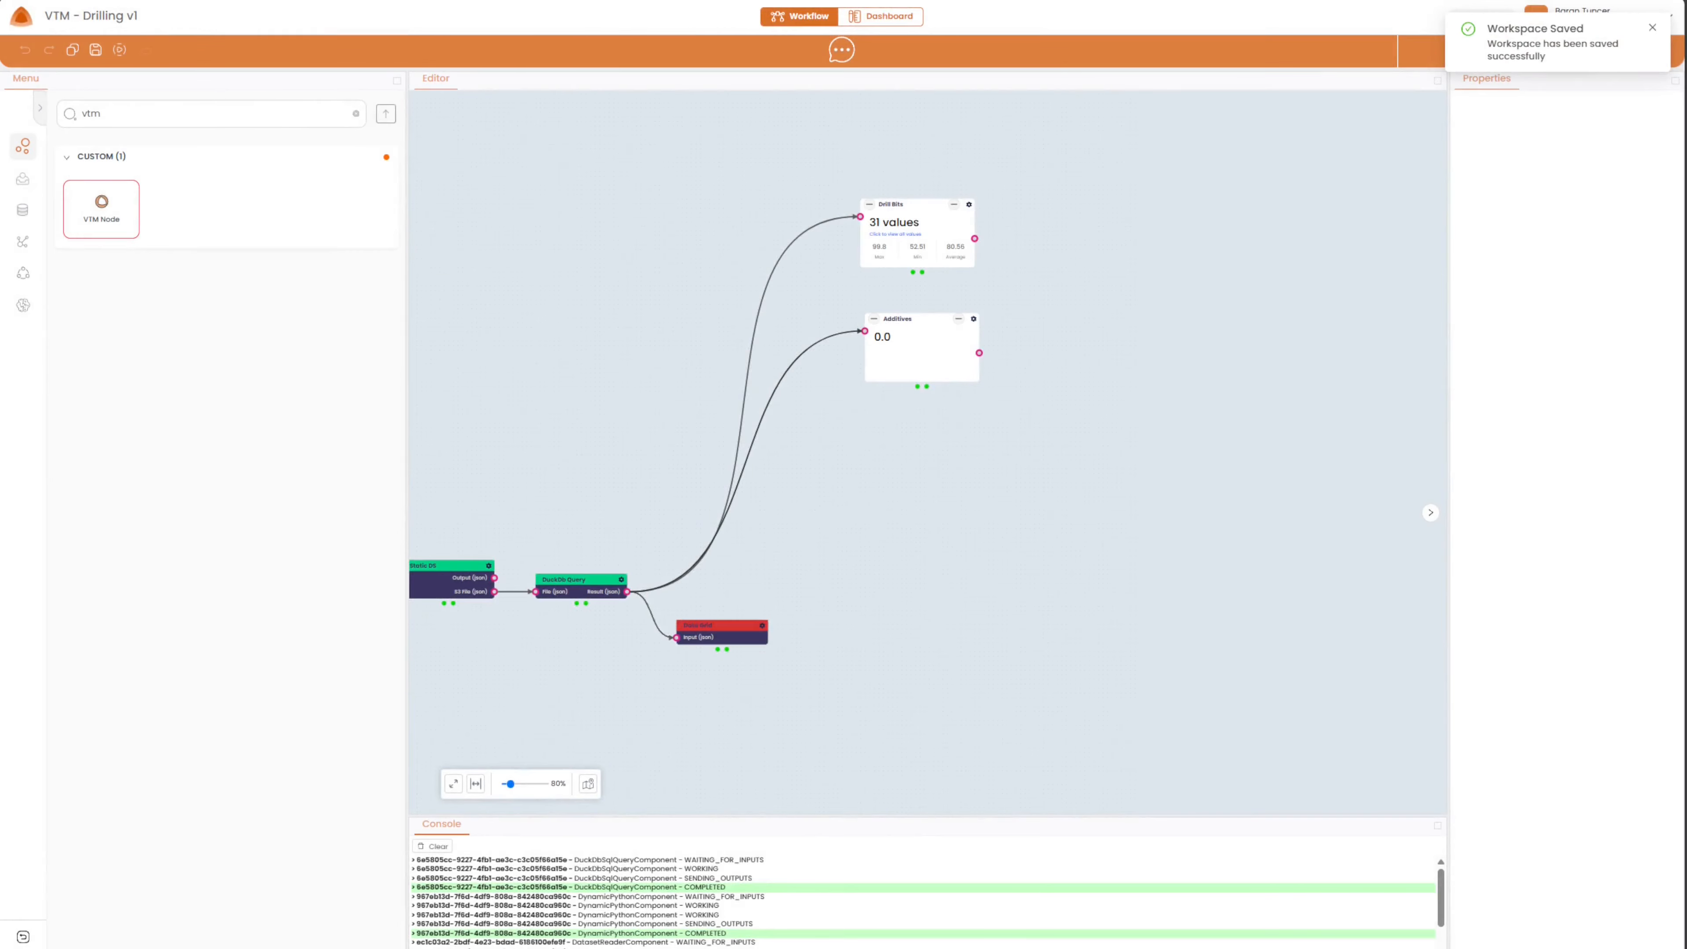
Consult the drilling workbook in Excel for the energy drivers that follow Additives in the value tree.
mouse_move(684, 946)
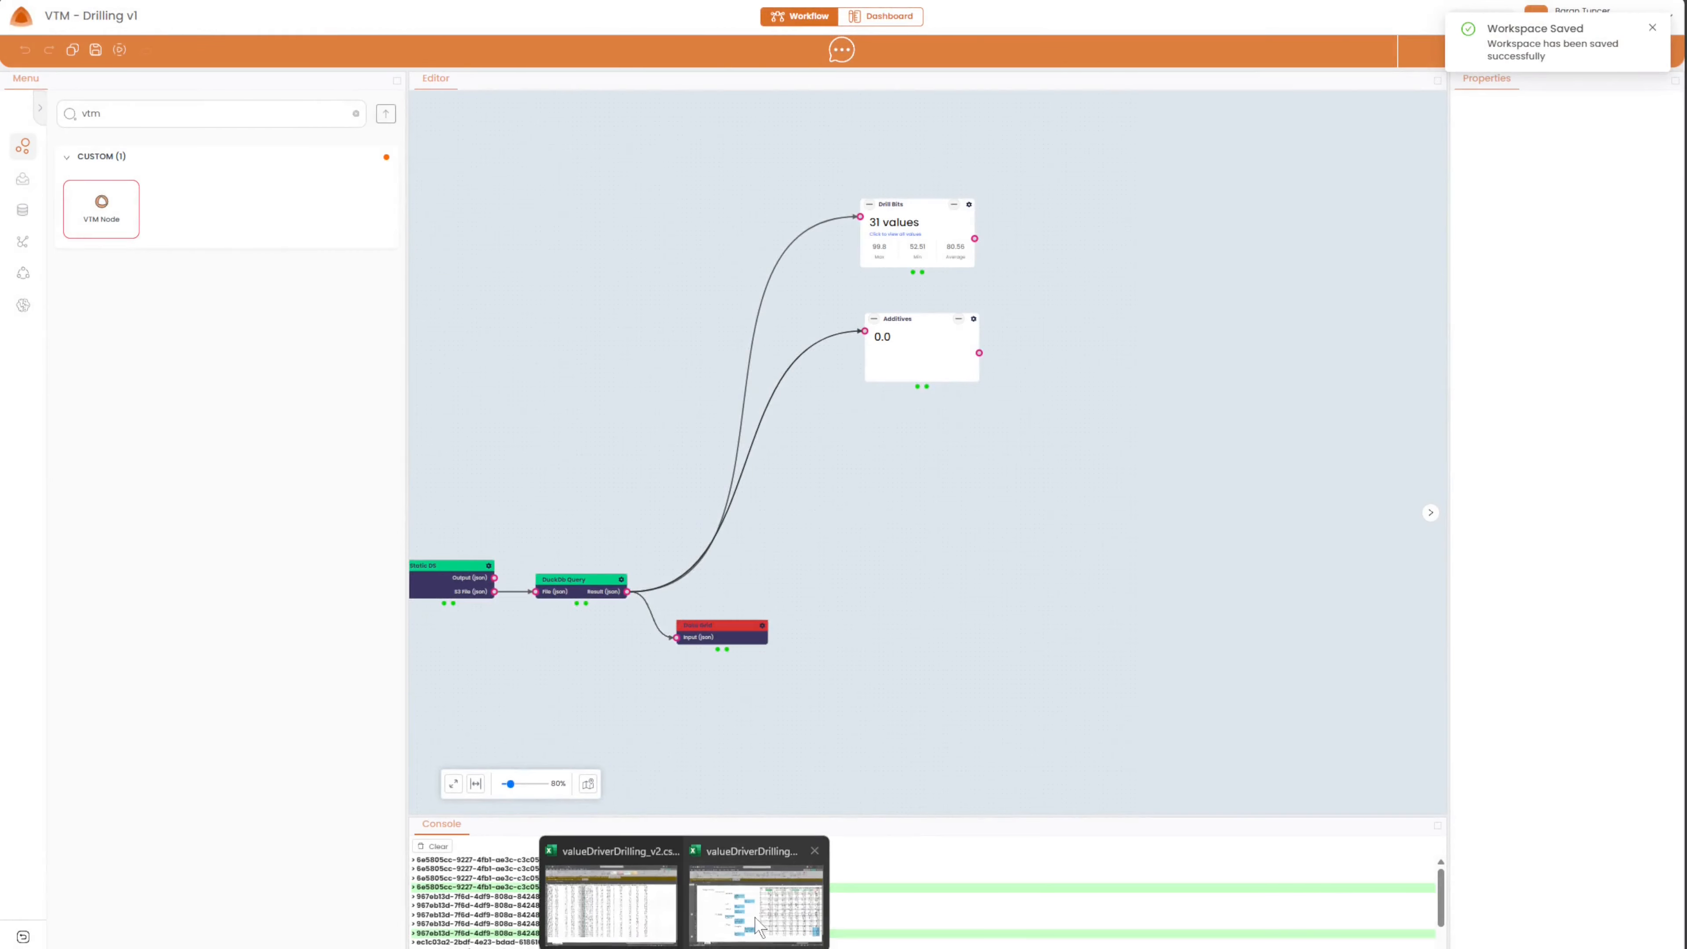
click(769, 907)
click(557, 293)
drag(559, 297, 609, 326)
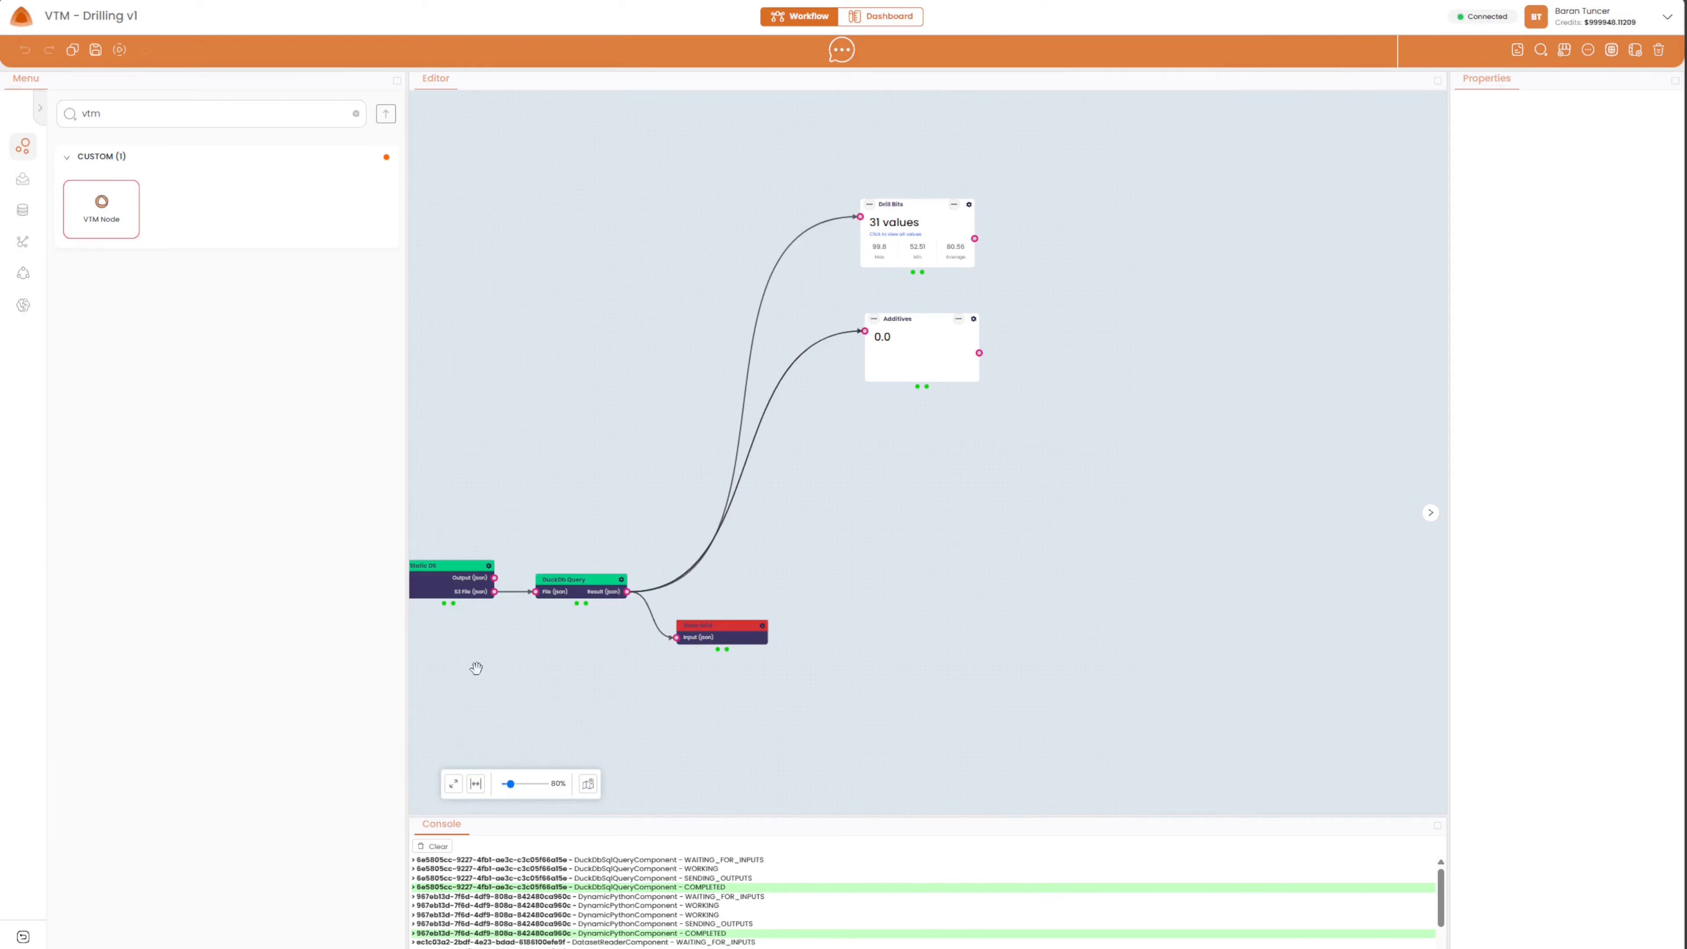
Add a VTM Node below Additives, connect the DuckDb Query's Result output to it and label it Fuel.
drag(101, 209, 895, 459)
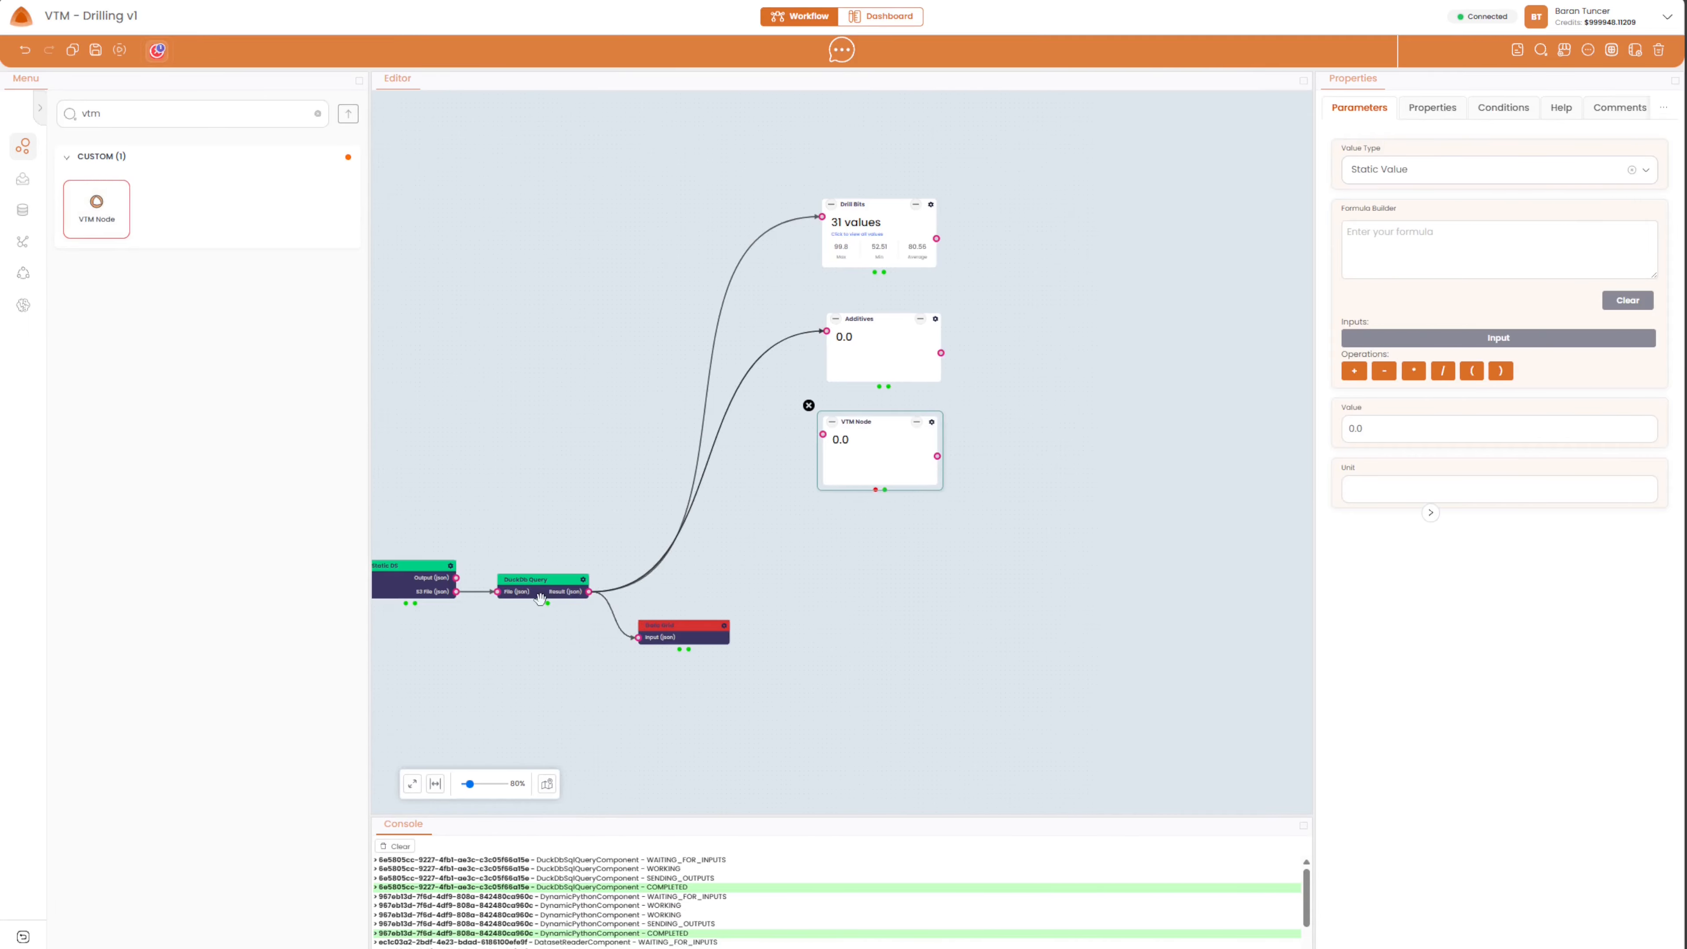
drag(590, 592, 823, 437)
click(1447, 108)
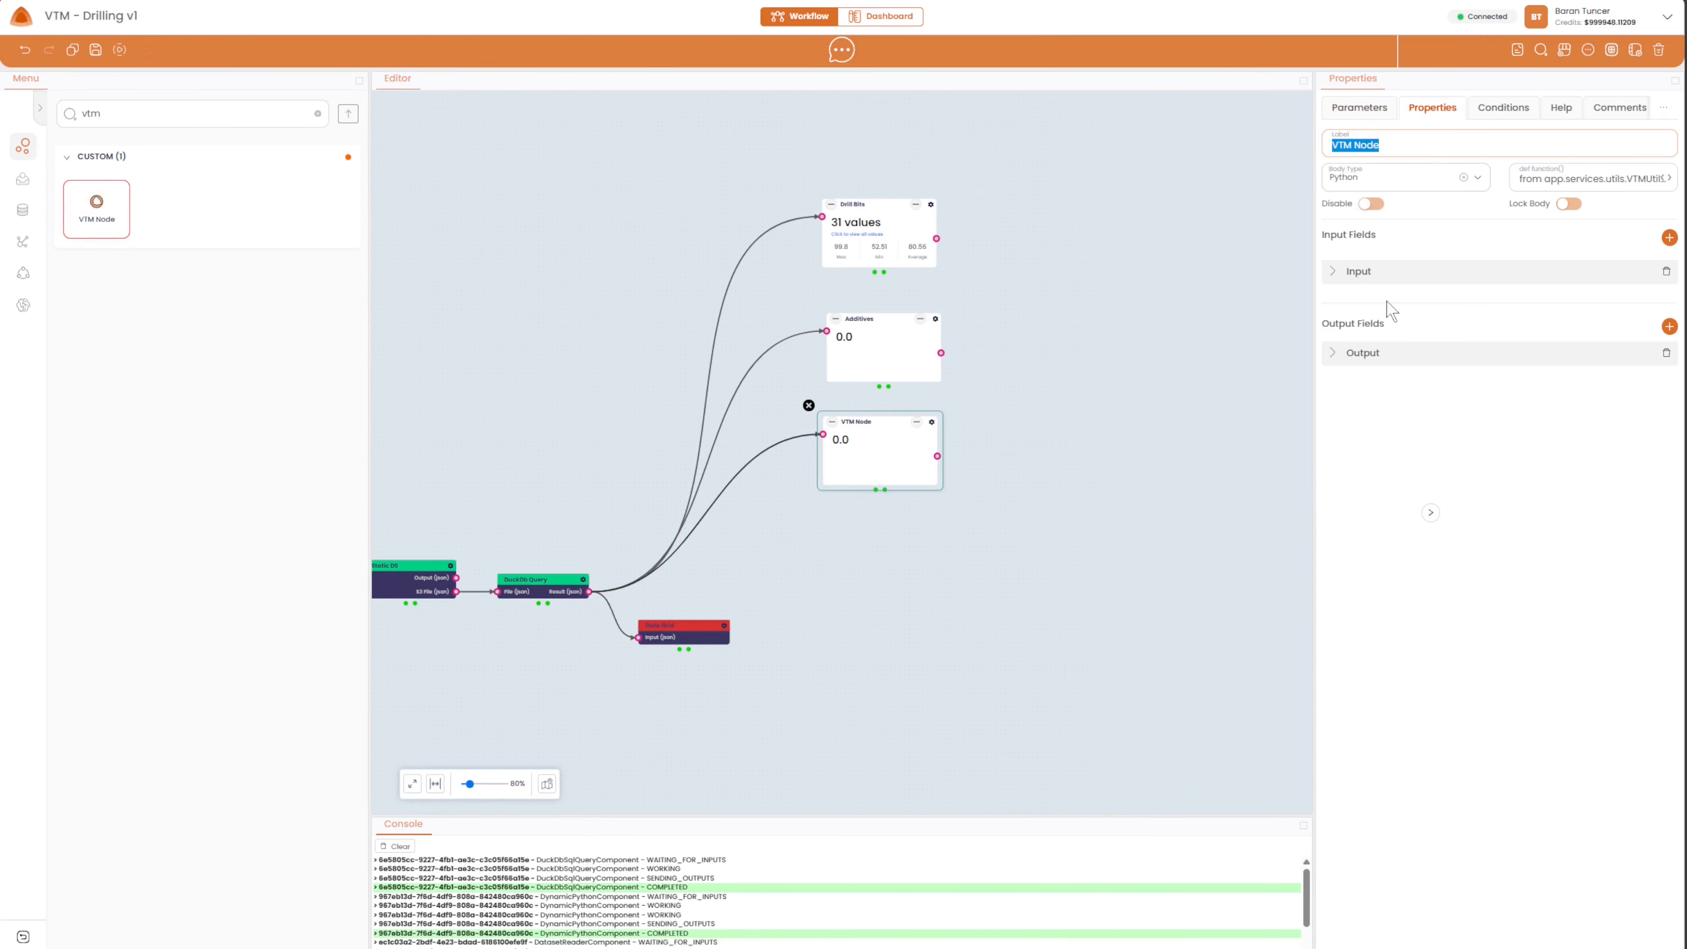
text(Fuel)
Set the Fuel node's value type to Dataset Column.
click(1383, 113)
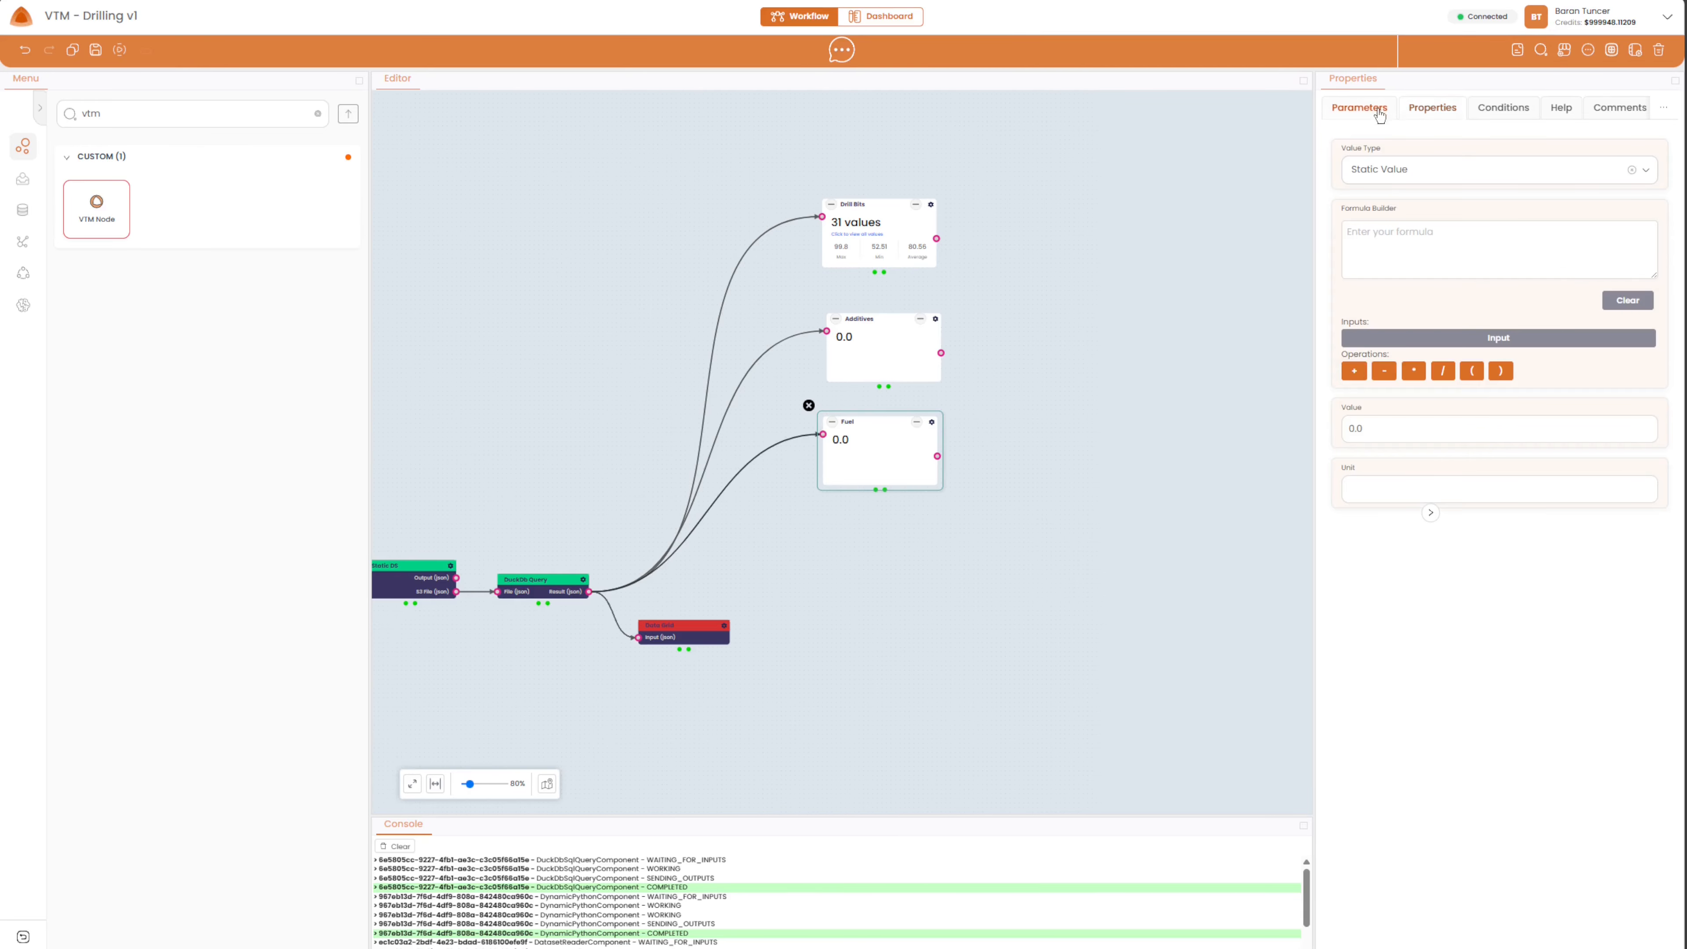
click(1395, 171)
click(1395, 260)
click(1417, 489)
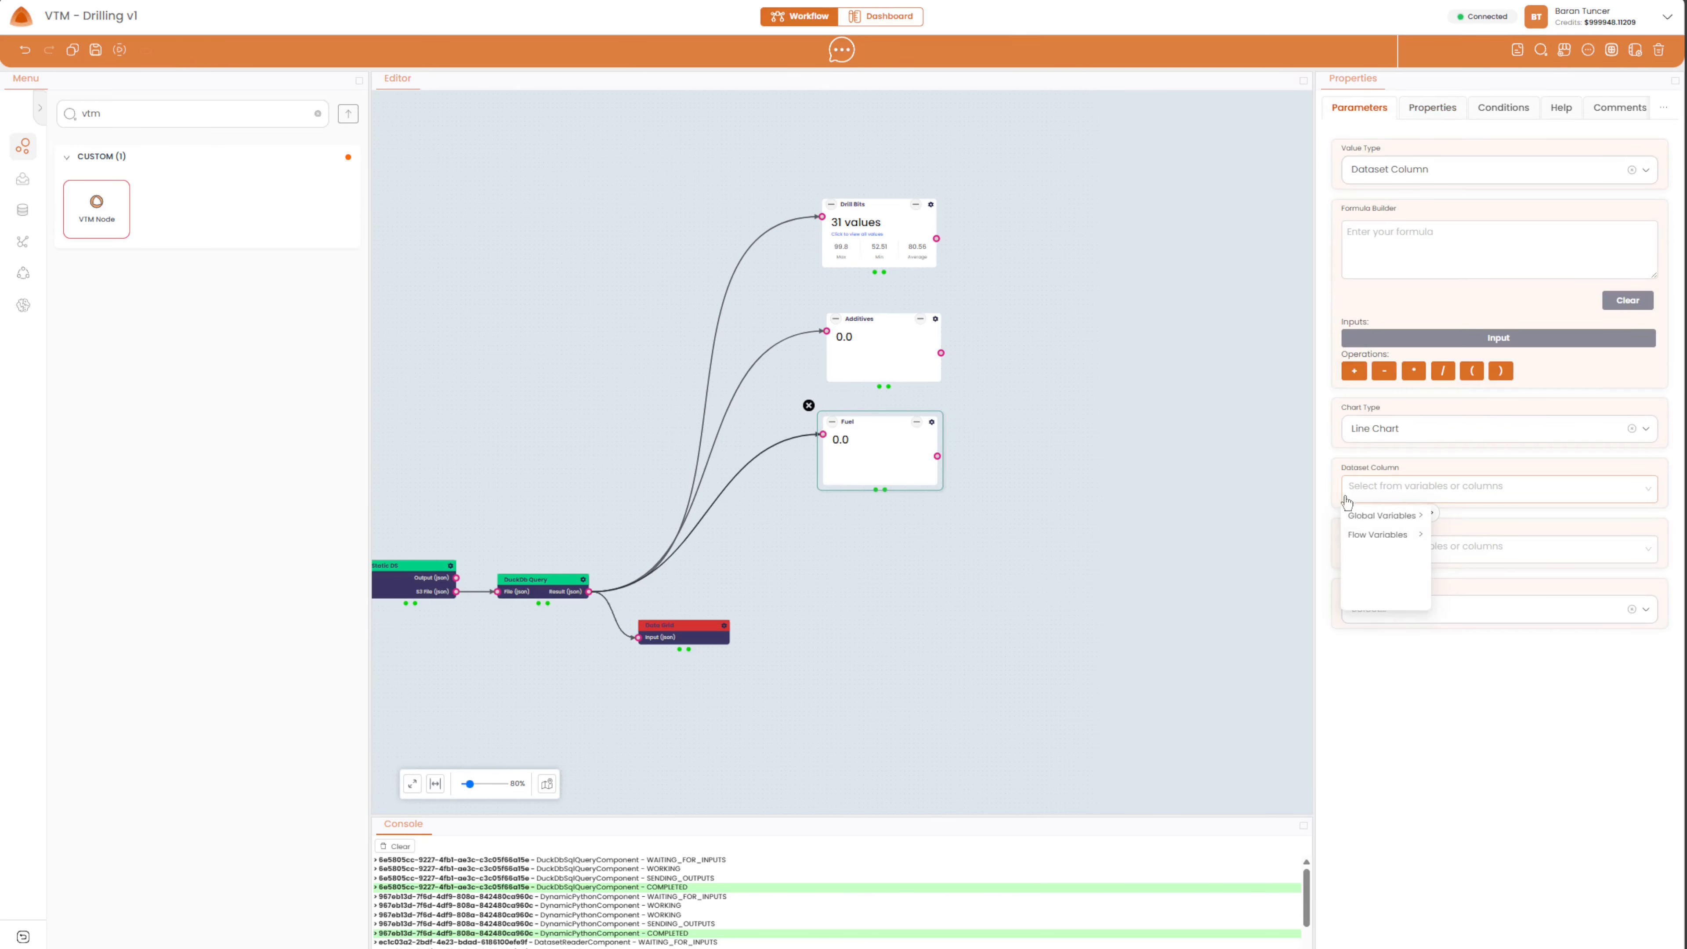
click(889, 366)
click(883, 464)
Choose Fuel as the Fuel node's dataset column and Date as its reference column.
click(1359, 492)
click(1374, 557)
scroll(1477, 552, down, 2)
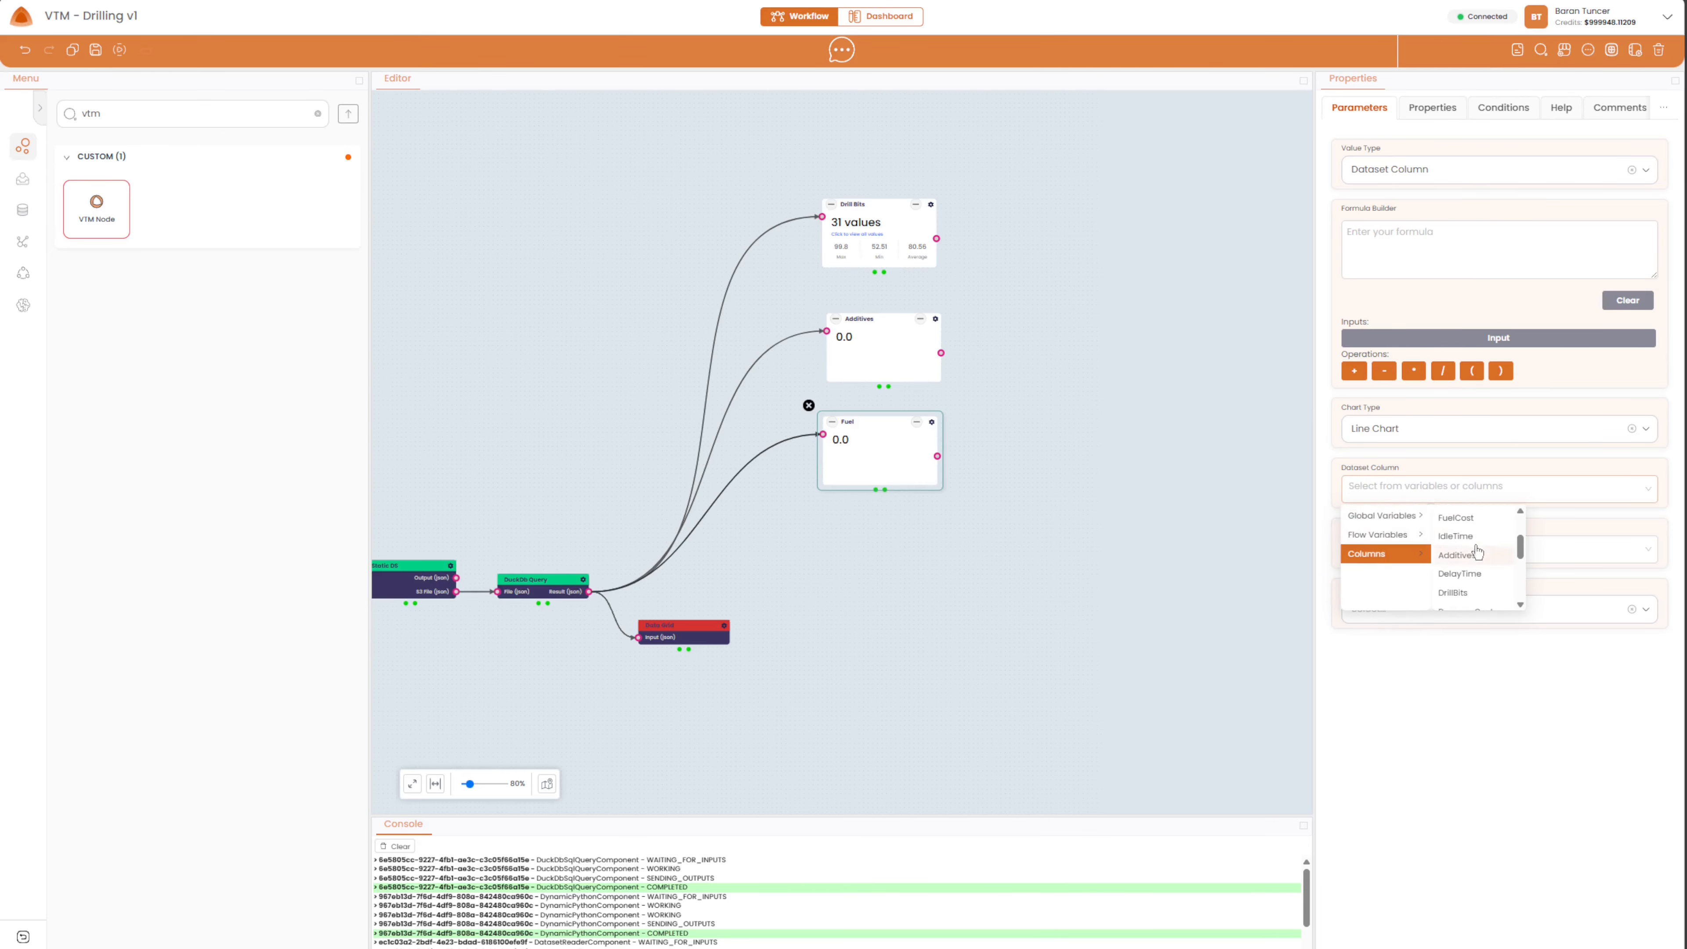
scroll(1478, 555, down, 2)
scroll(1477, 560, up, 4)
click(1452, 537)
click(1373, 552)
click(1378, 615)
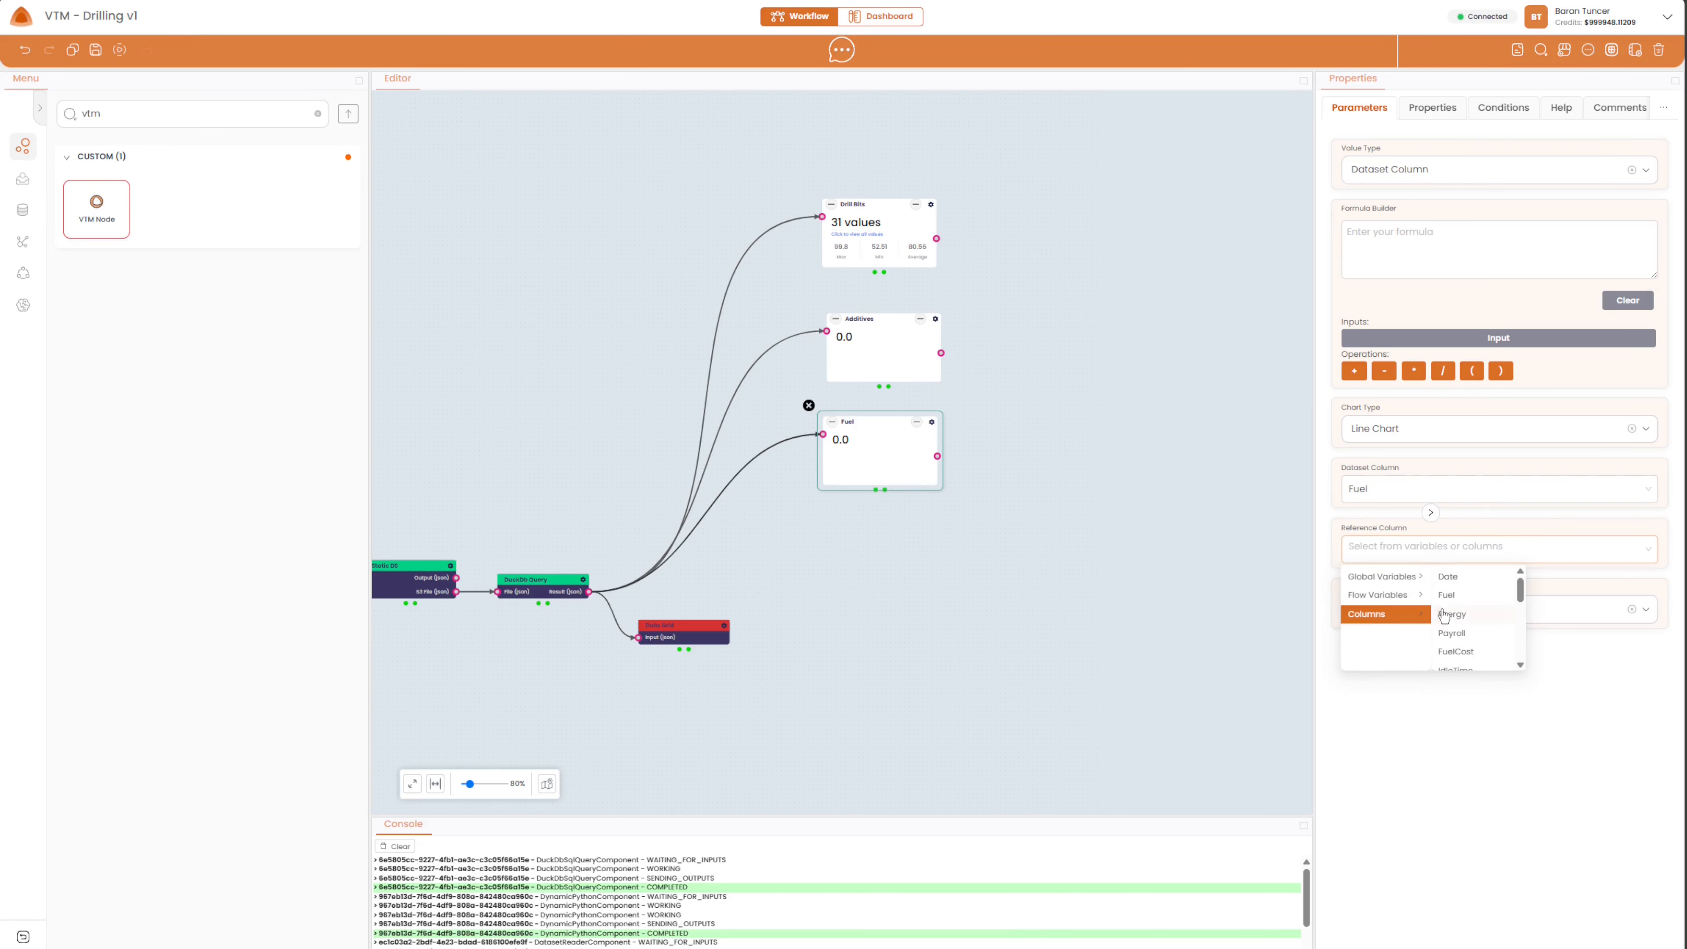
click(1449, 576)
Choose Average, Max and Min as the Fuel node's aggregations and save the workspace.
click(1481, 609)
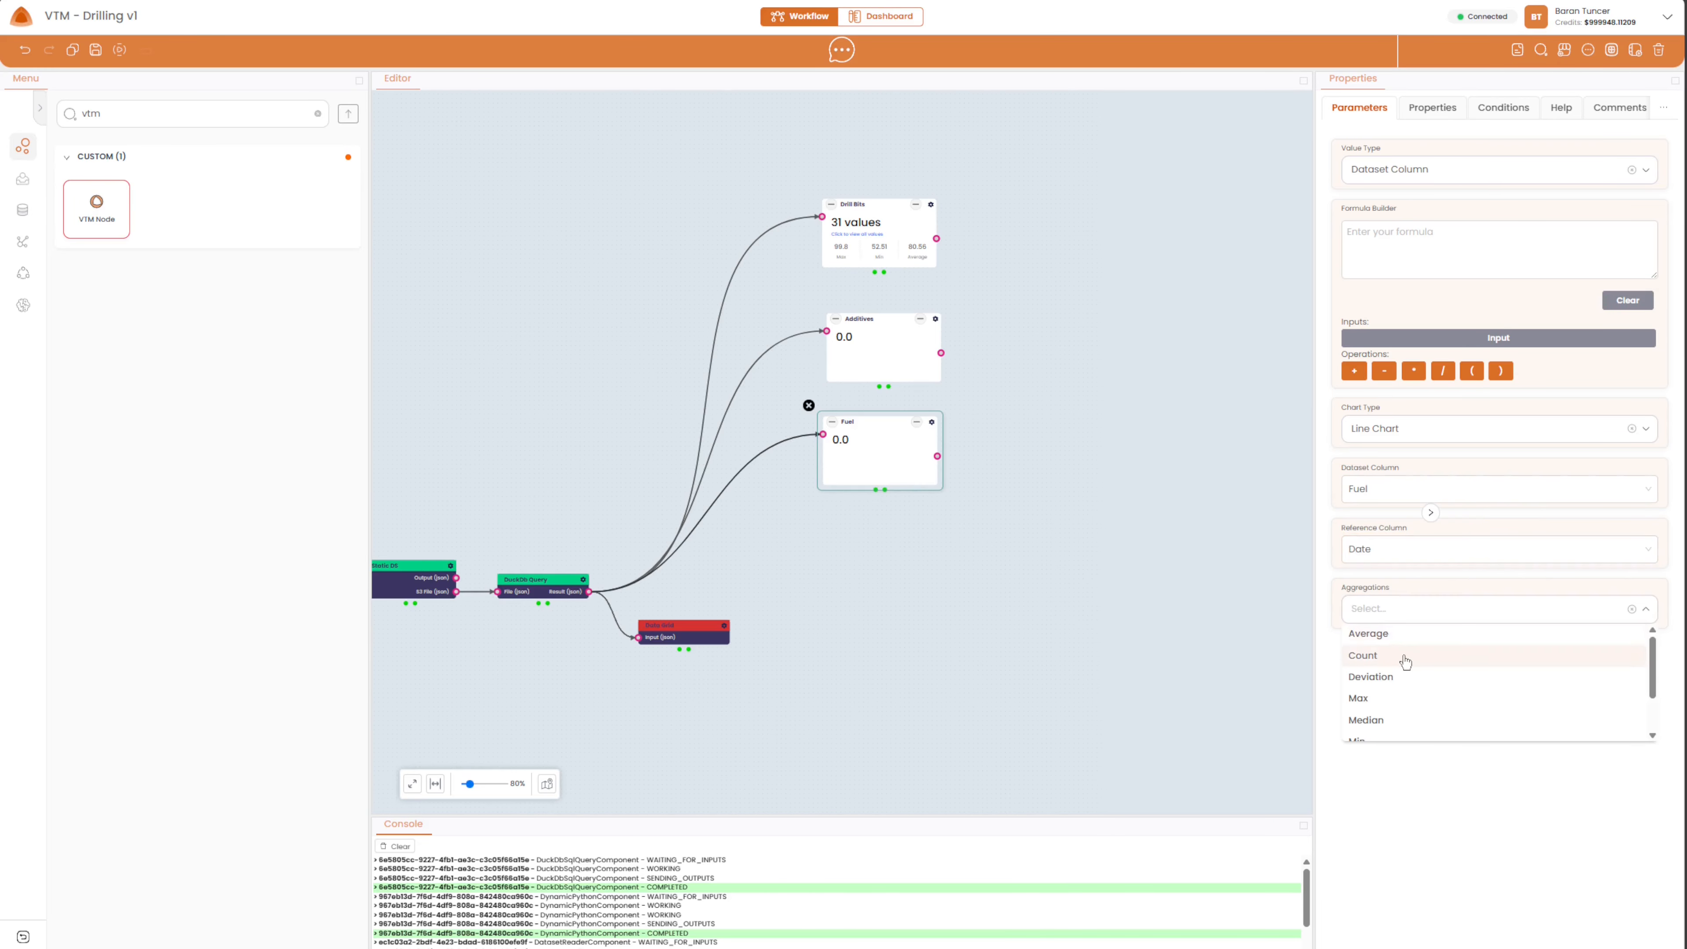
click(873, 374)
click(886, 441)
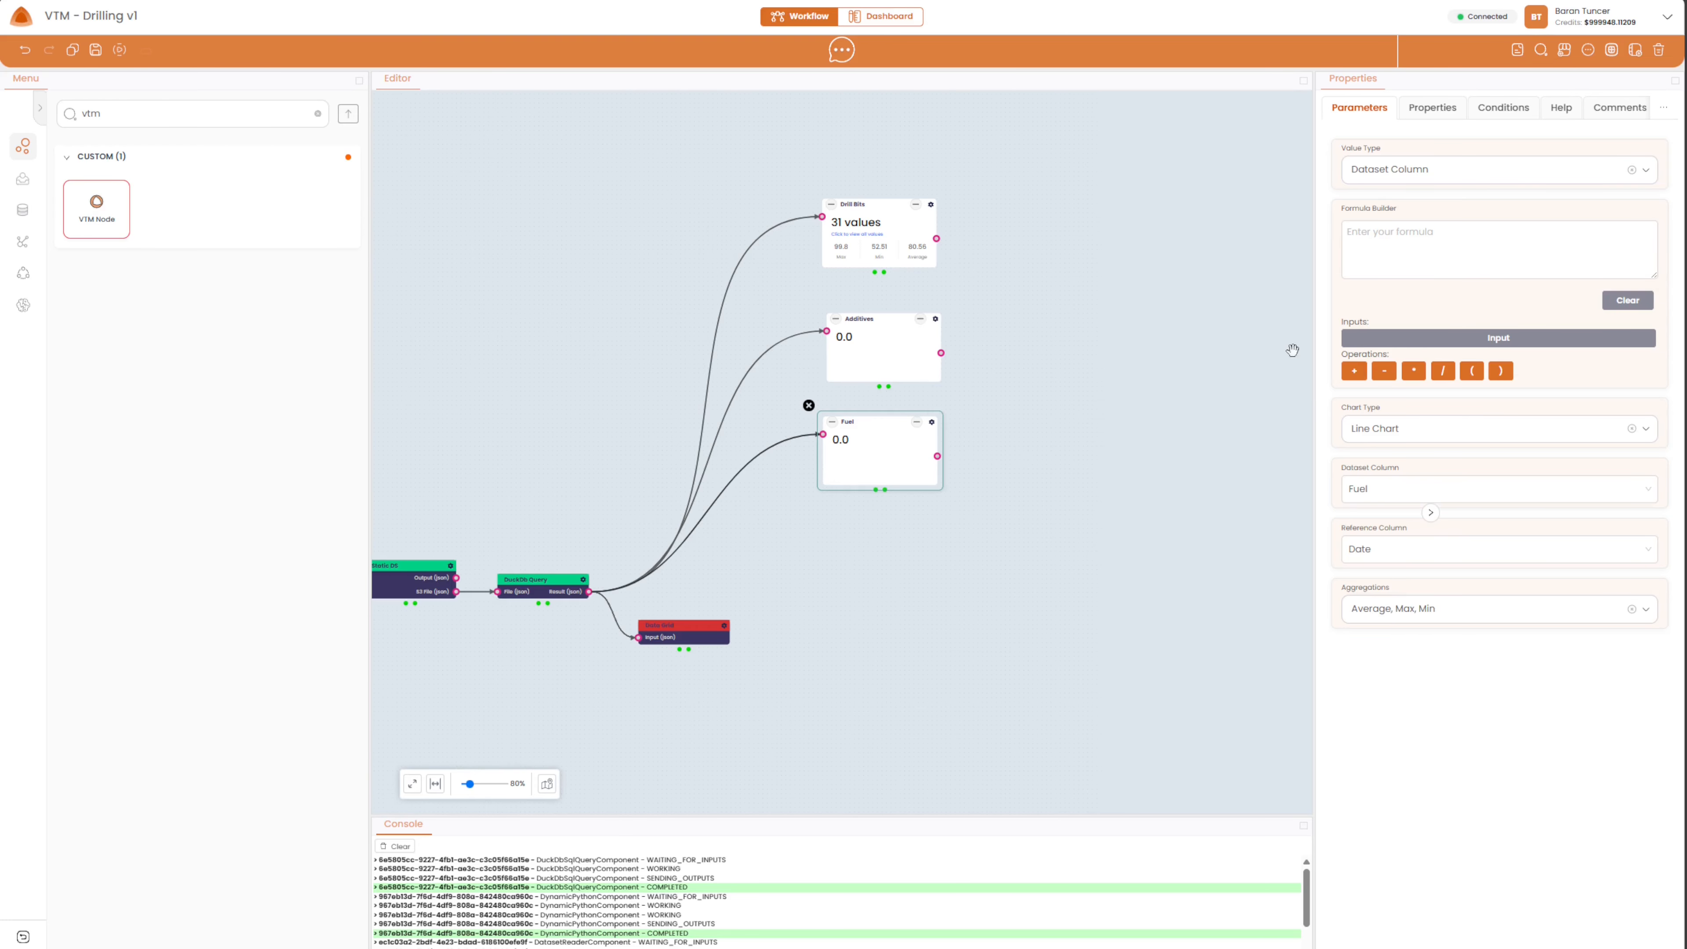
key(ctrl+s)
Copy the Fuel node, paste the duplicate below it and connect the DuckDb Query's Result output to the duplicate.
right_click(861, 466)
click(877, 480)
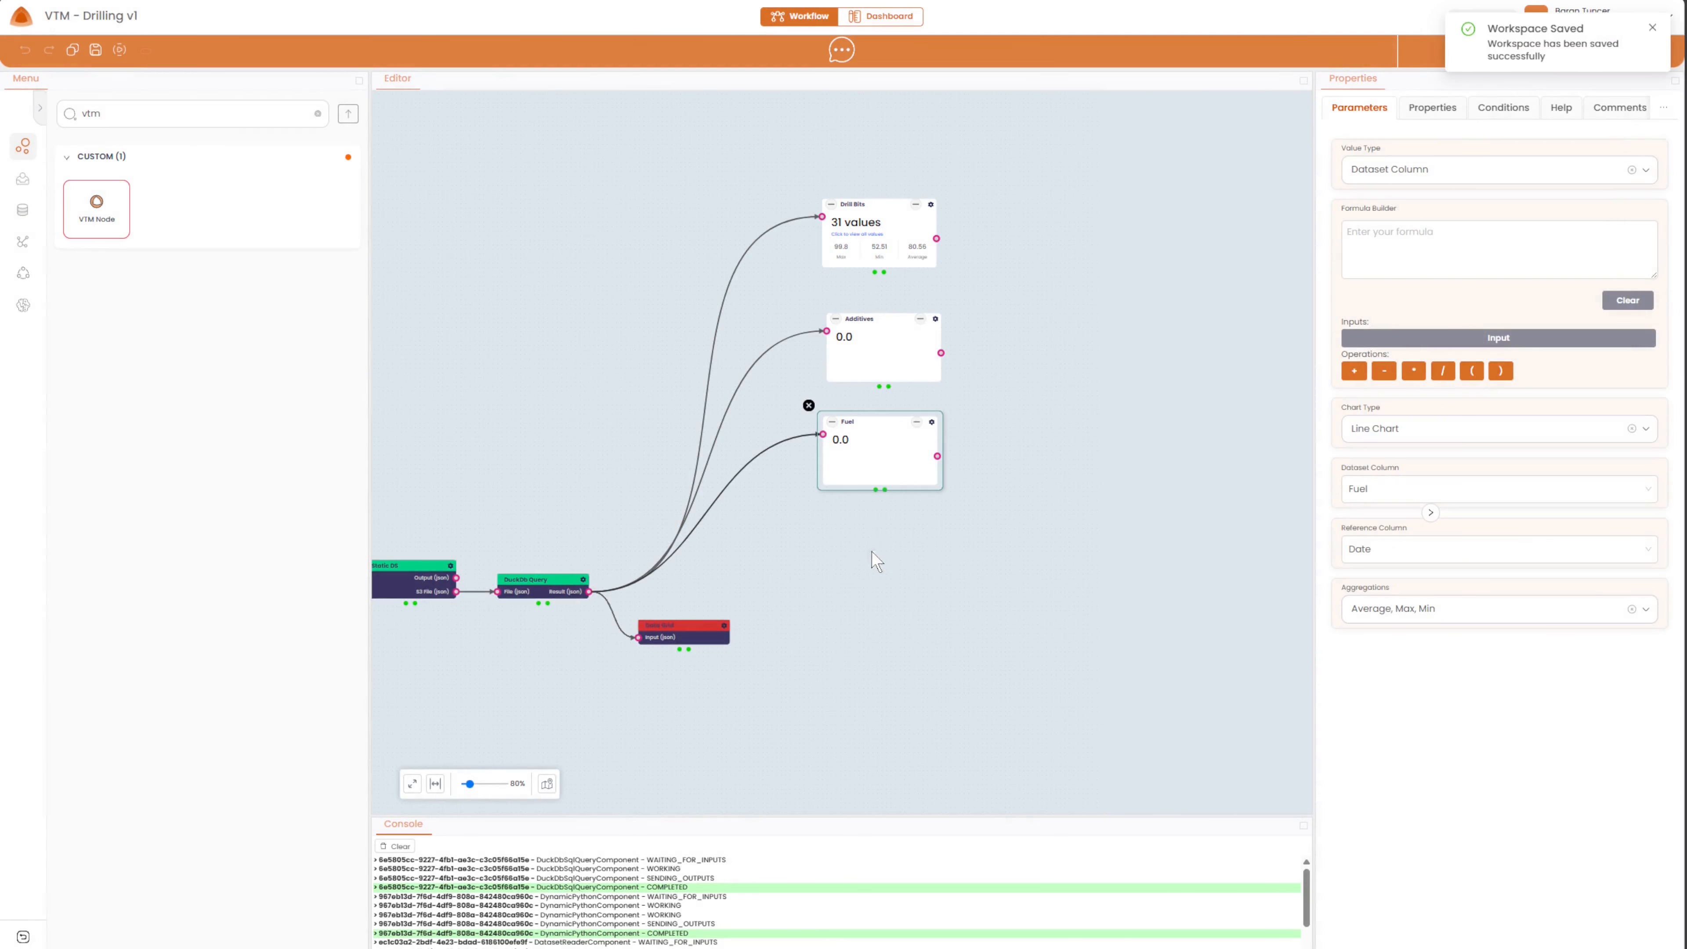
right_click(871, 551)
key(Escape)
click(885, 580)
drag(852, 527, 869, 538)
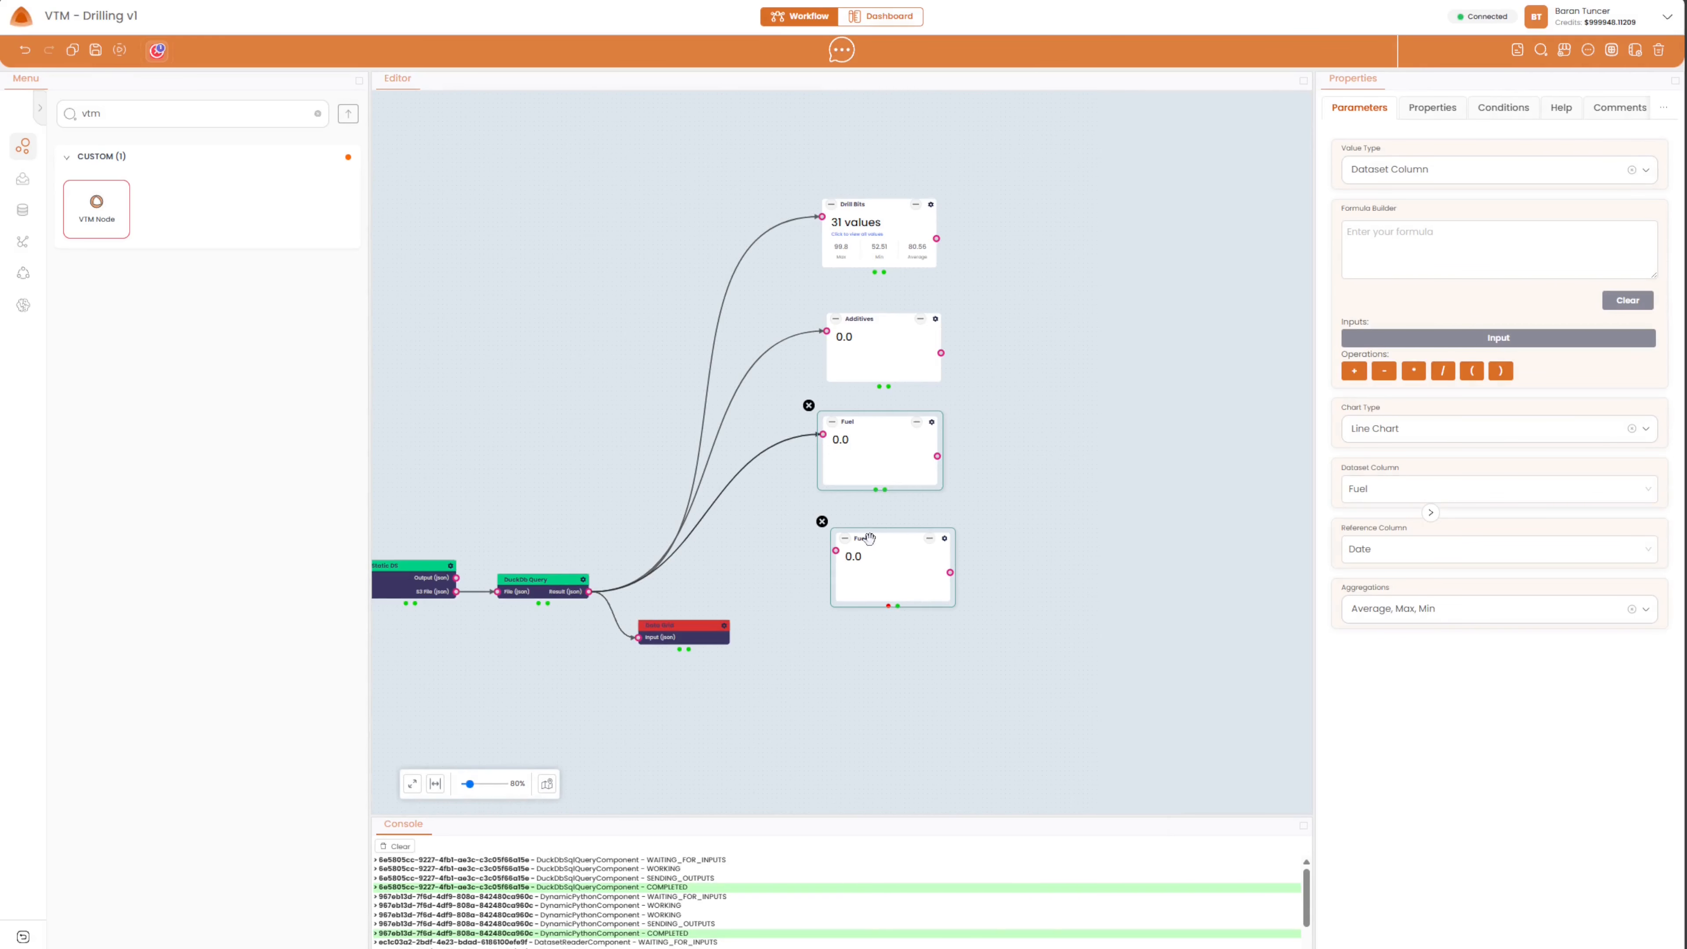
right_click(871, 570)
key(Escape)
drag(602, 593, 836, 550)
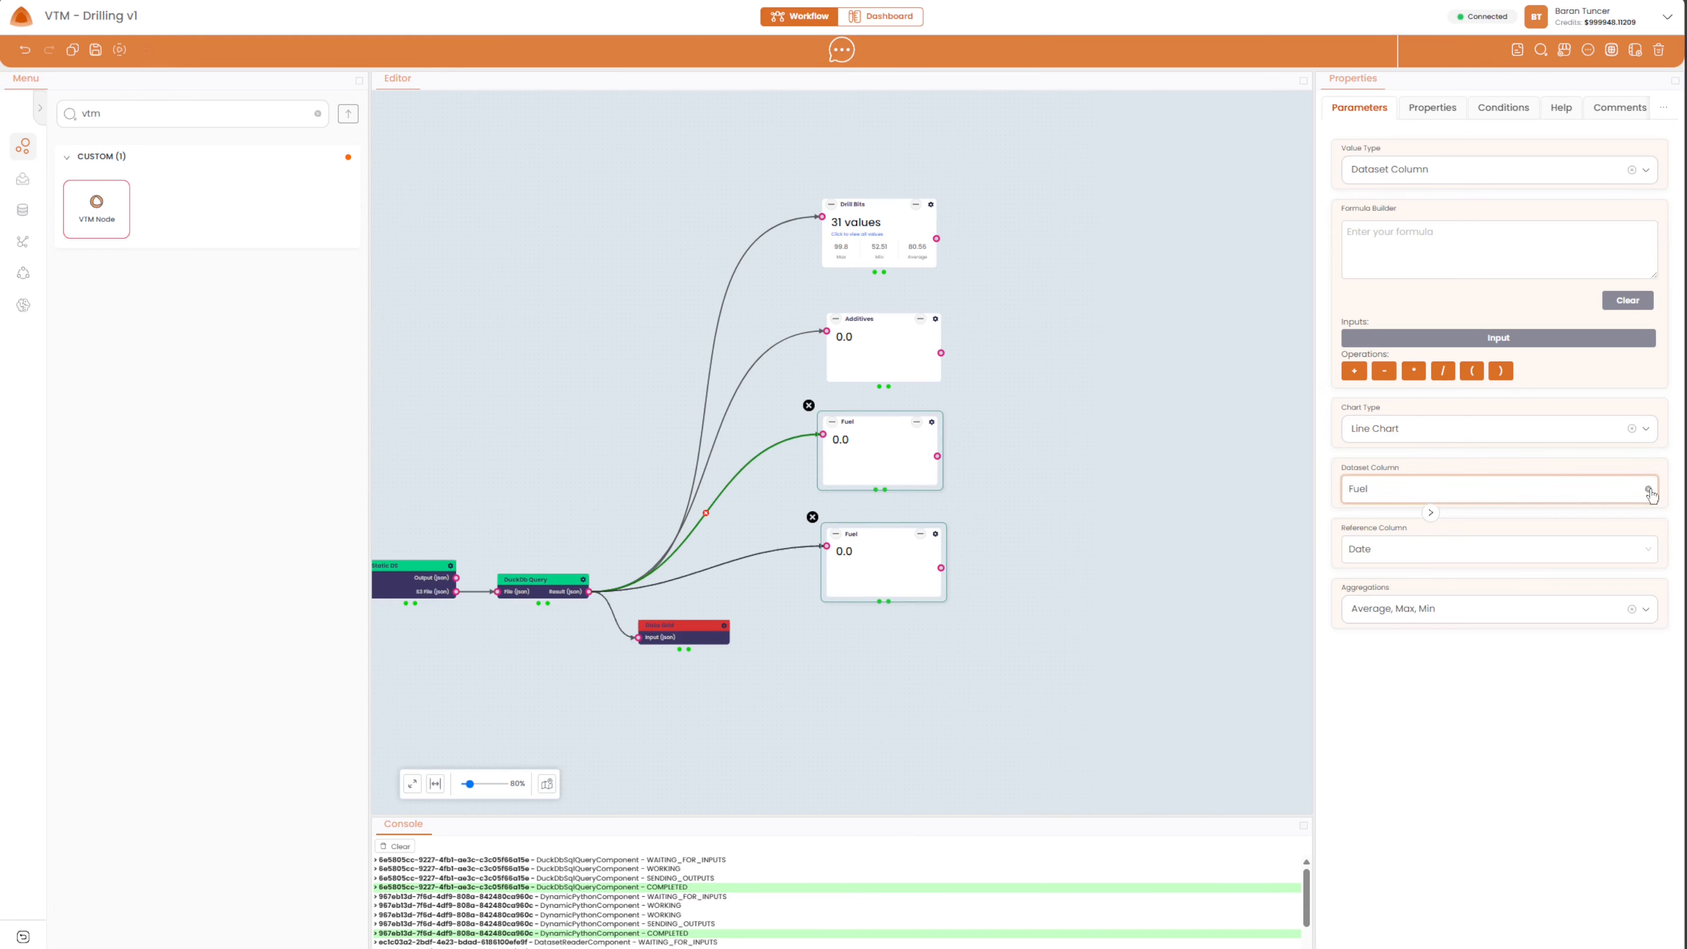
Set the duplicated Fuel node's dataset column to FuelCost, label the node FuelCost and save the workspace.
click(1507, 498)
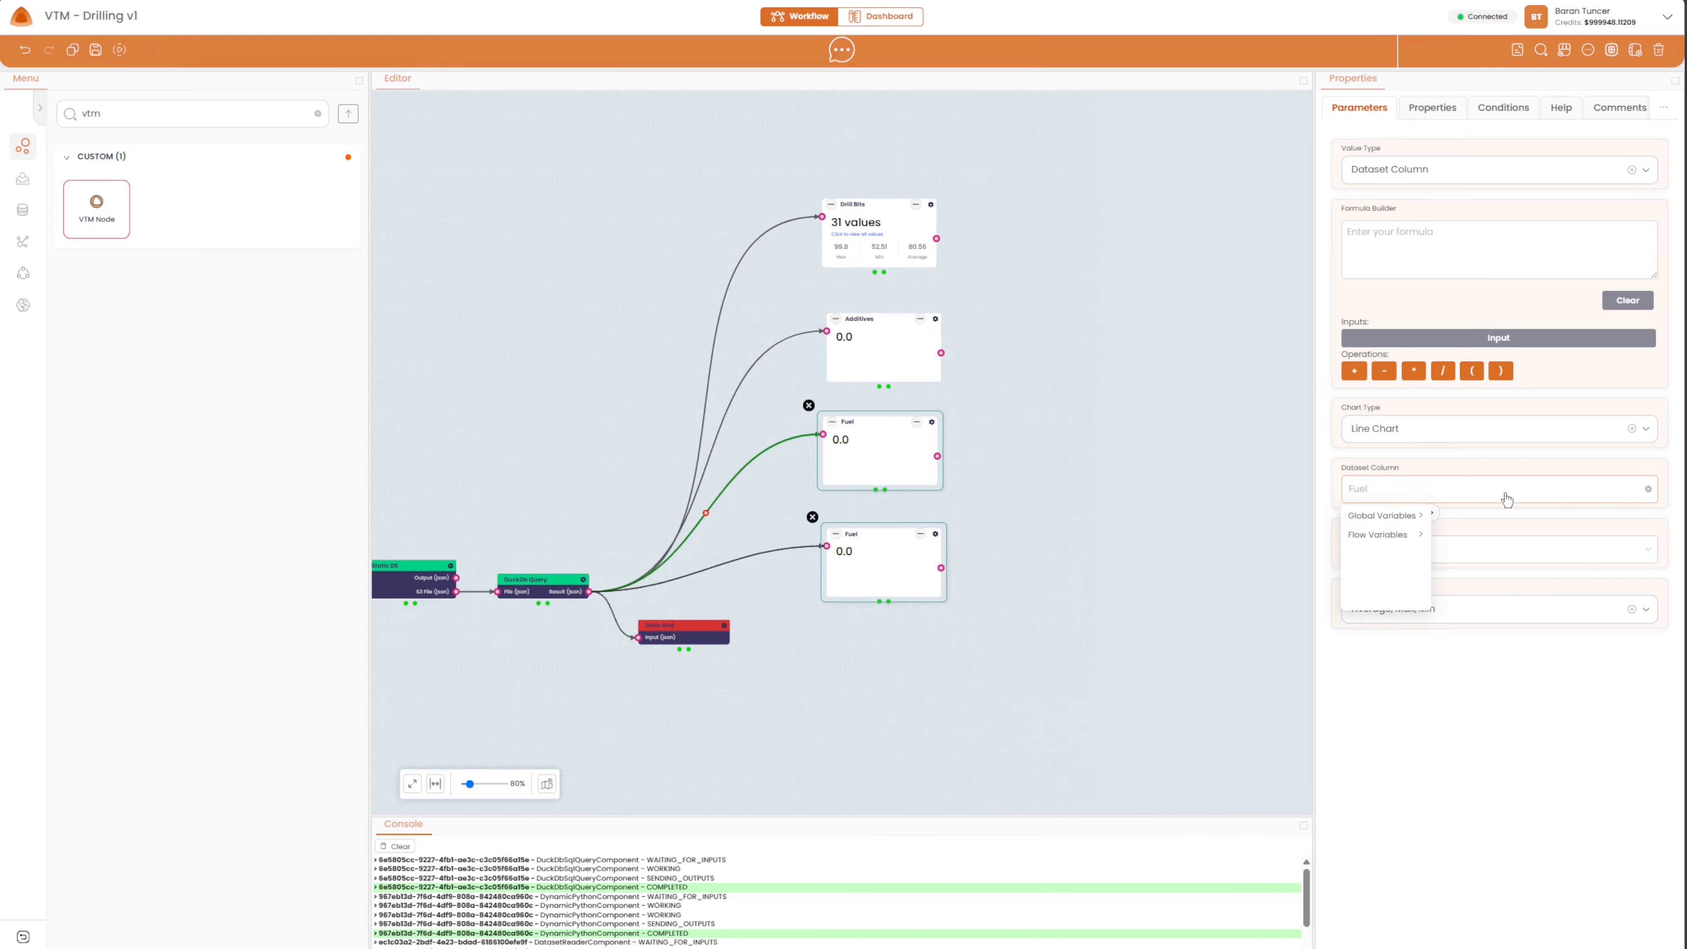
click(894, 460)
click(890, 572)
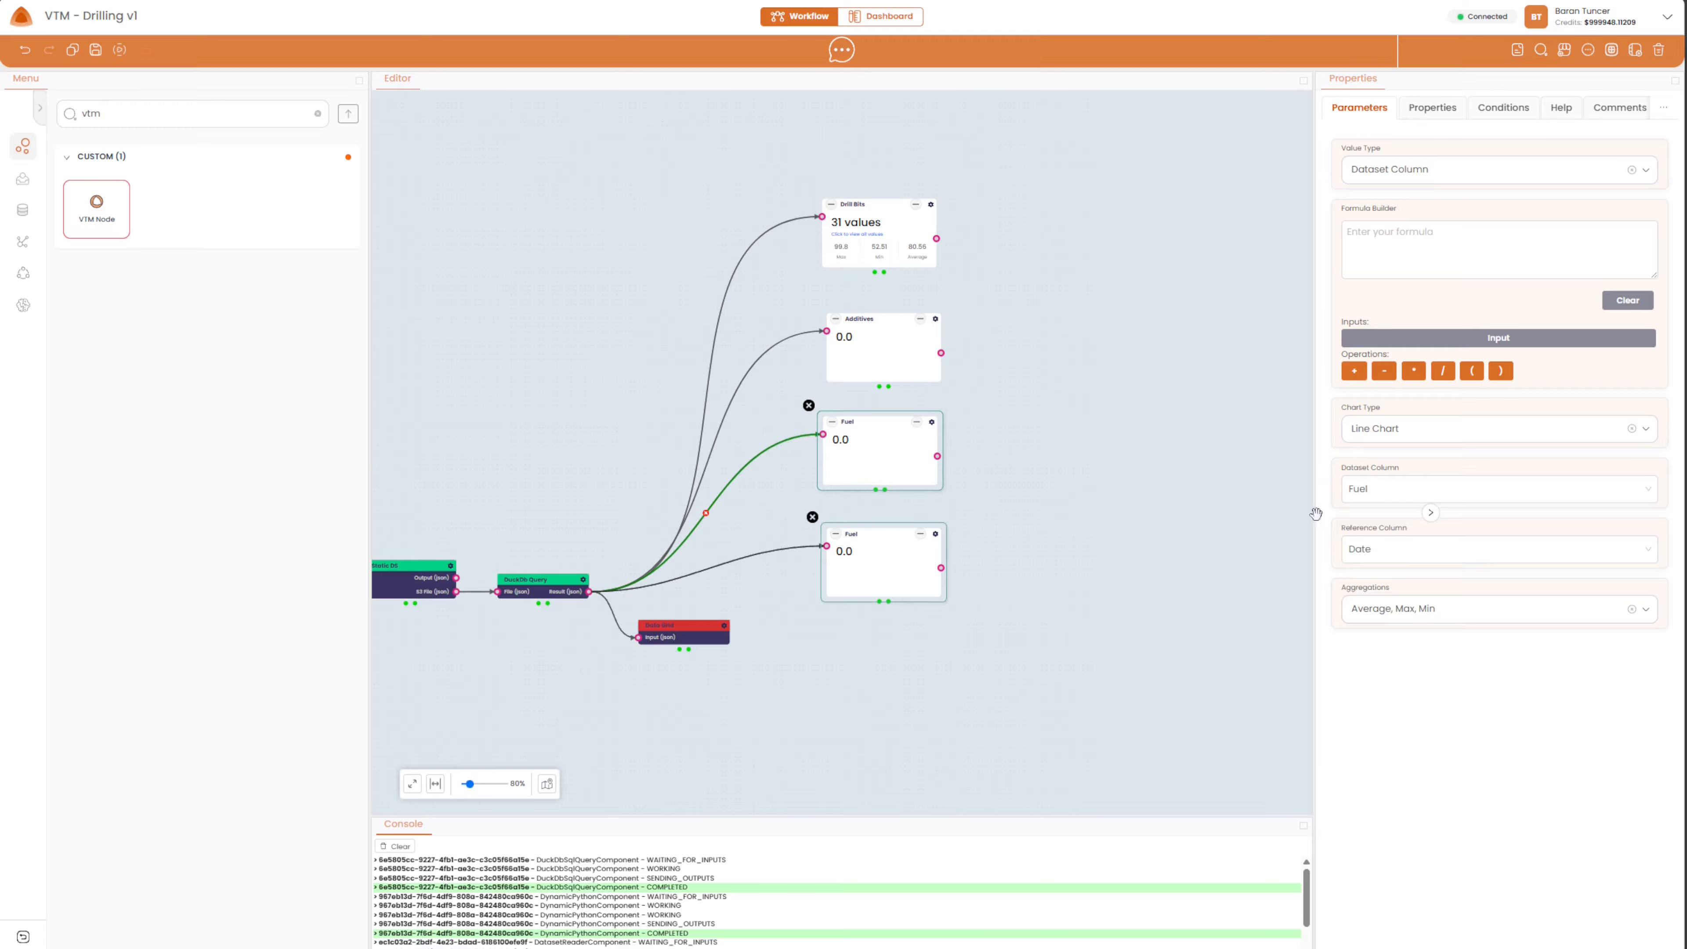
click(1363, 502)
click(1364, 555)
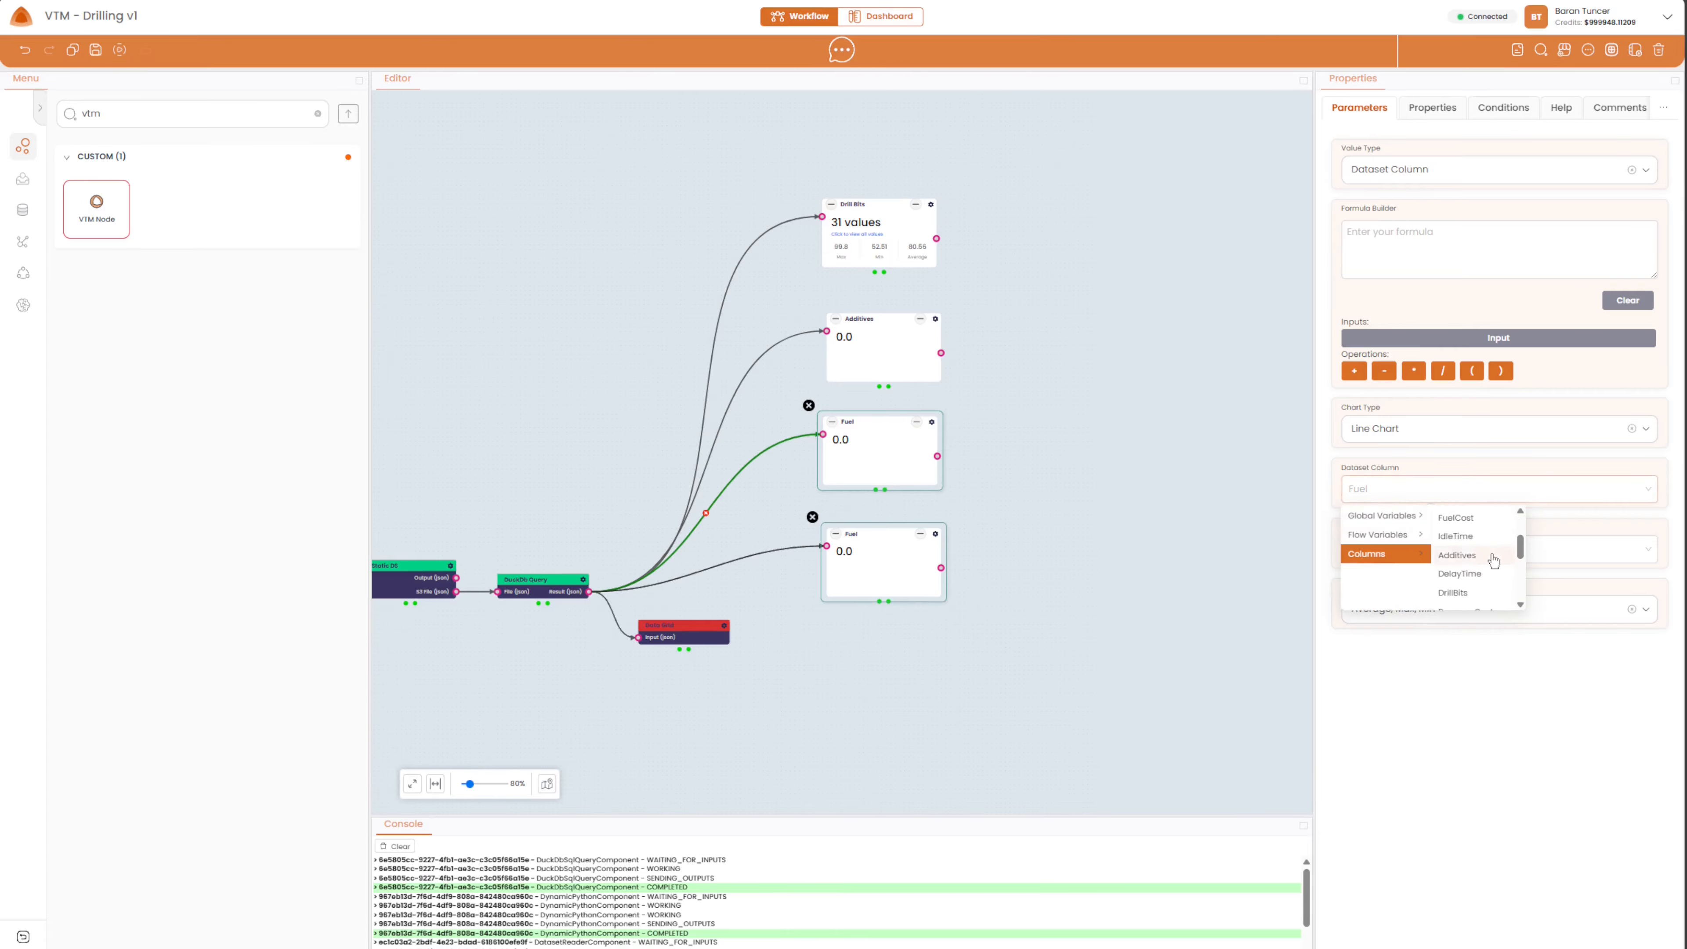
scroll(1488, 561, up, 2)
click(1476, 592)
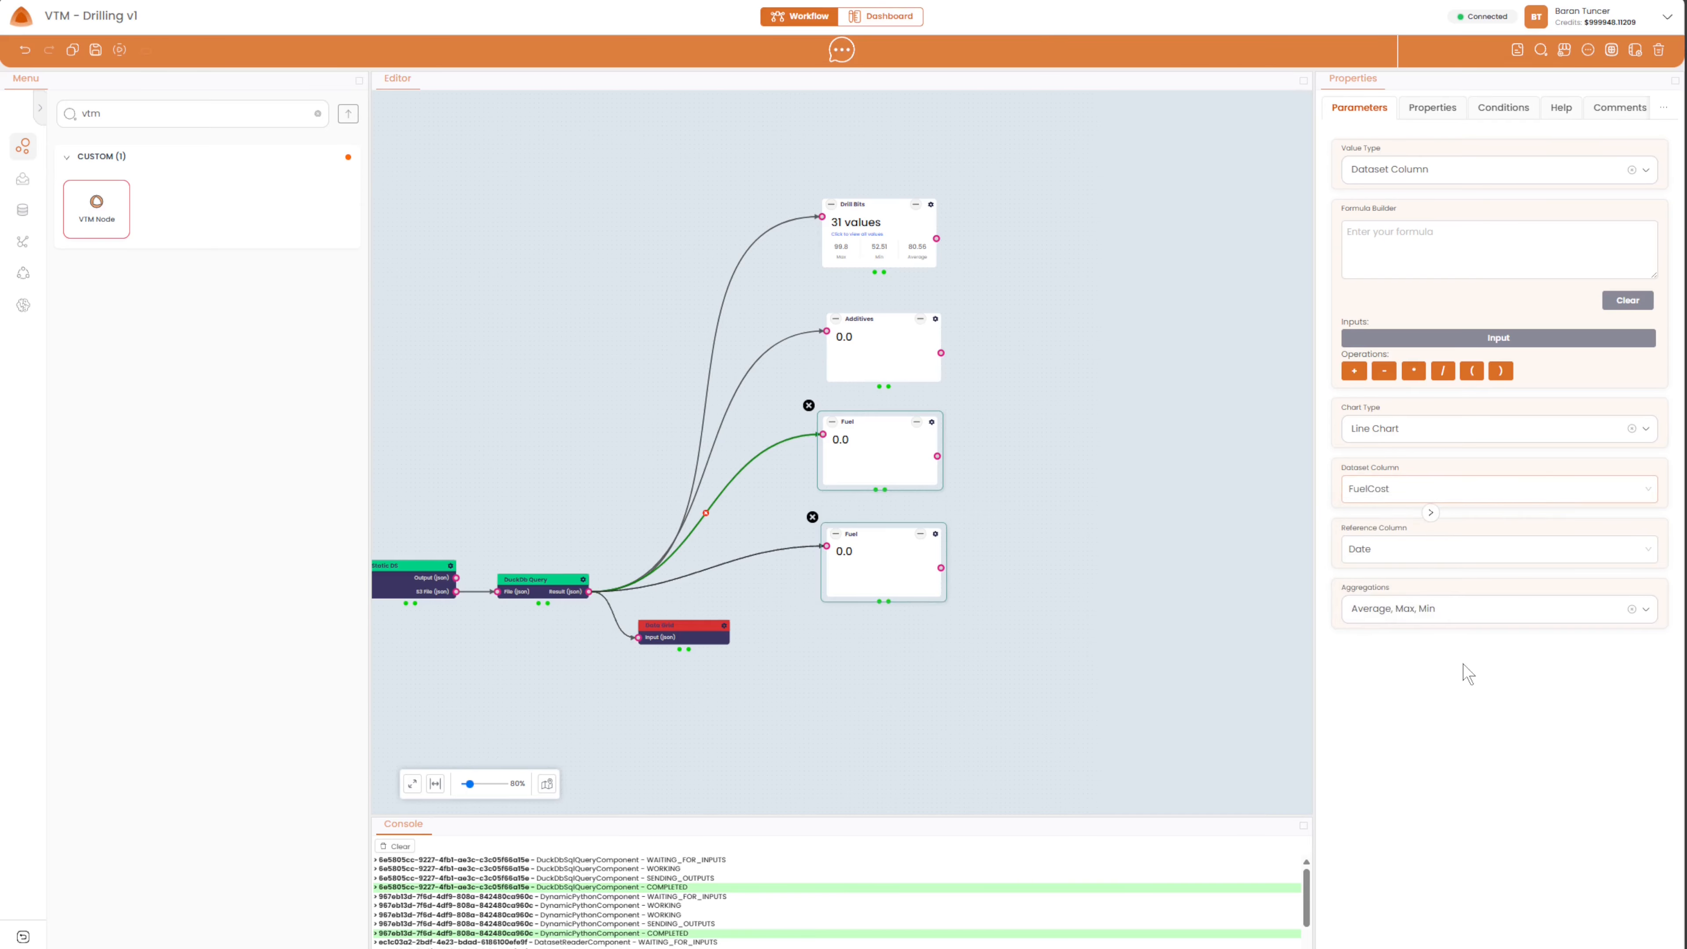
click(1433, 108)
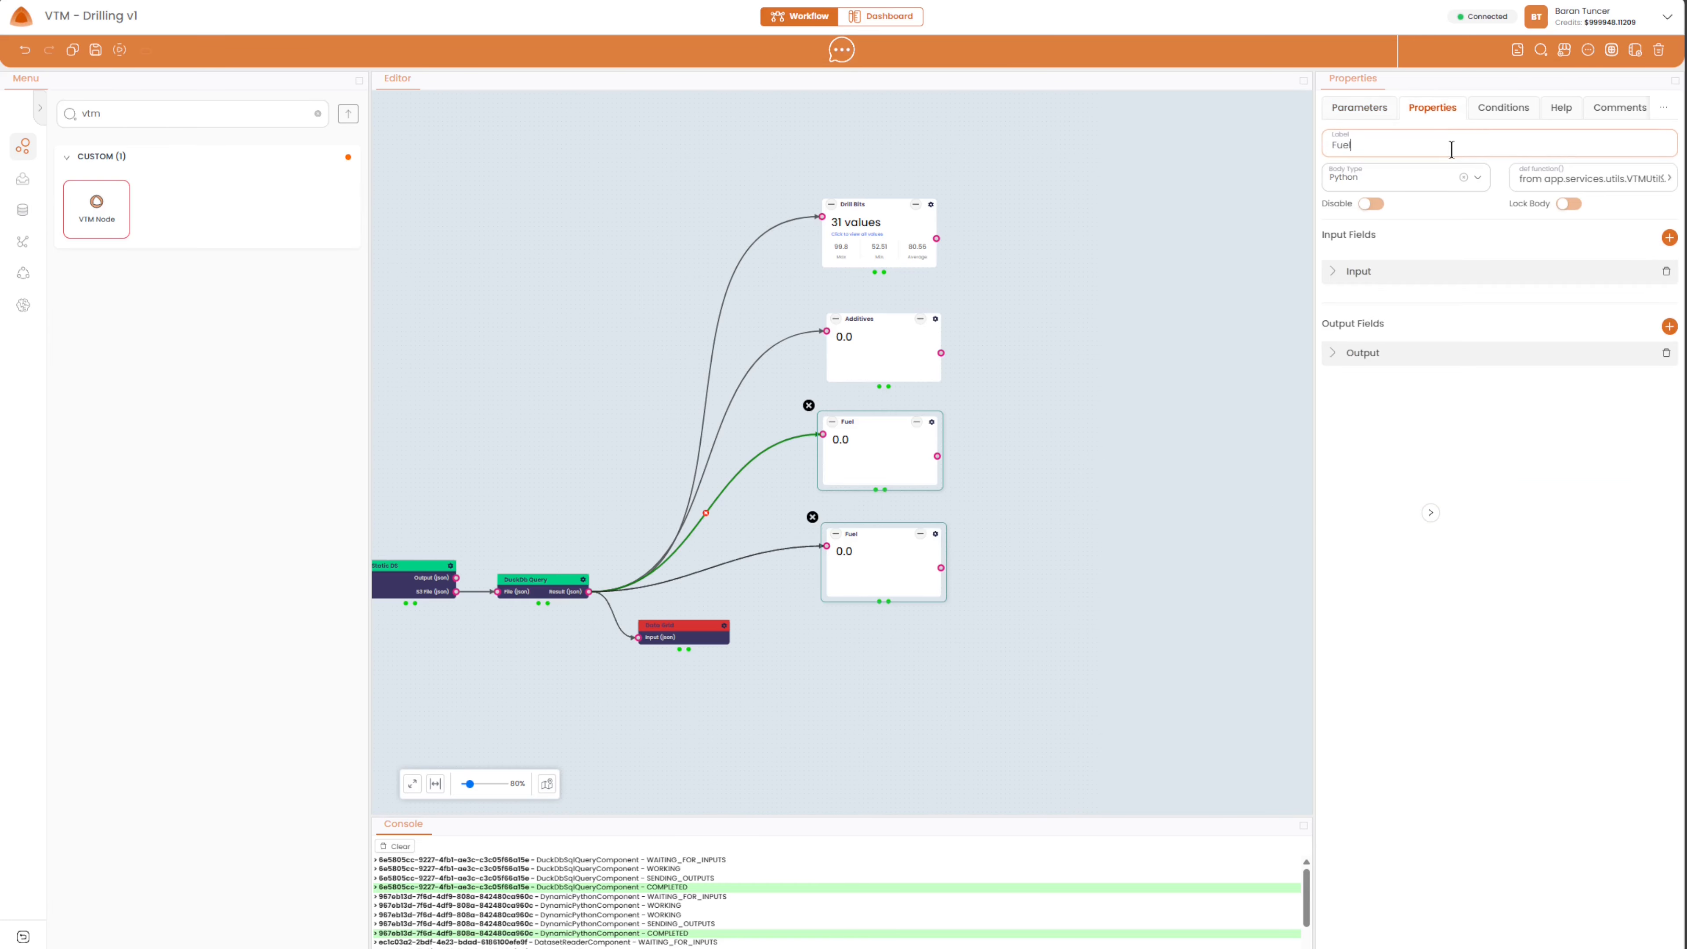
click(80, 53)
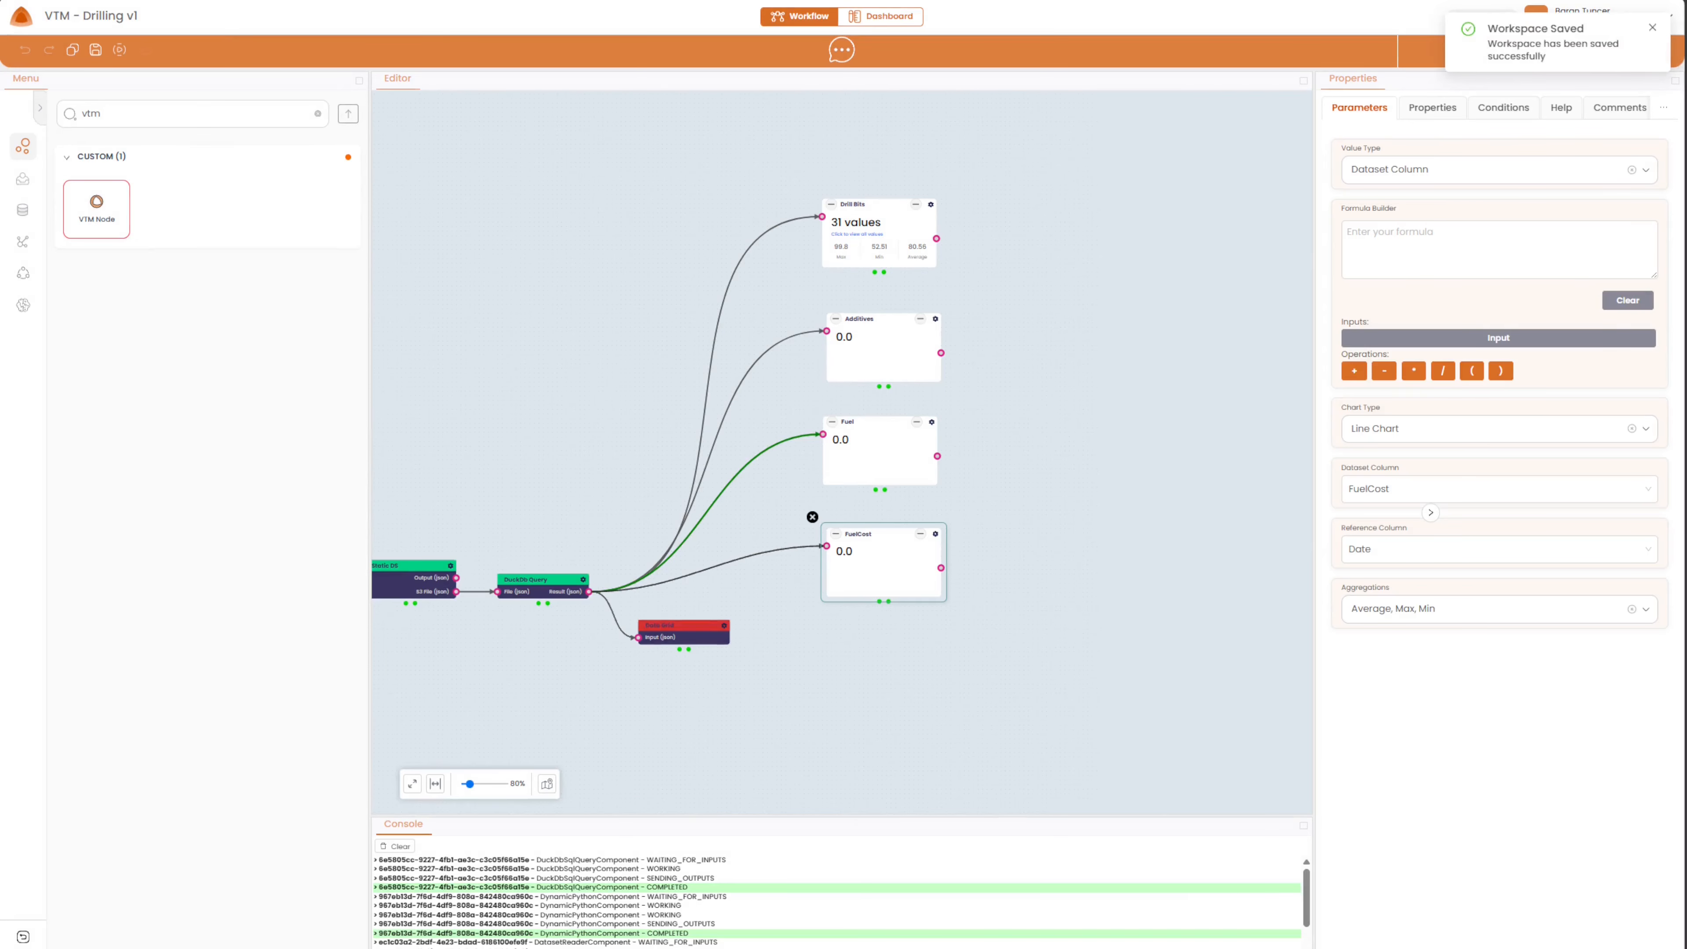
Switch to the Excel workbook and inspect the formula behind the Energy row in cell Y8 of the VTM_ND1 sheet.
mouse_move(684, 947)
click(713, 916)
click(534, 292)
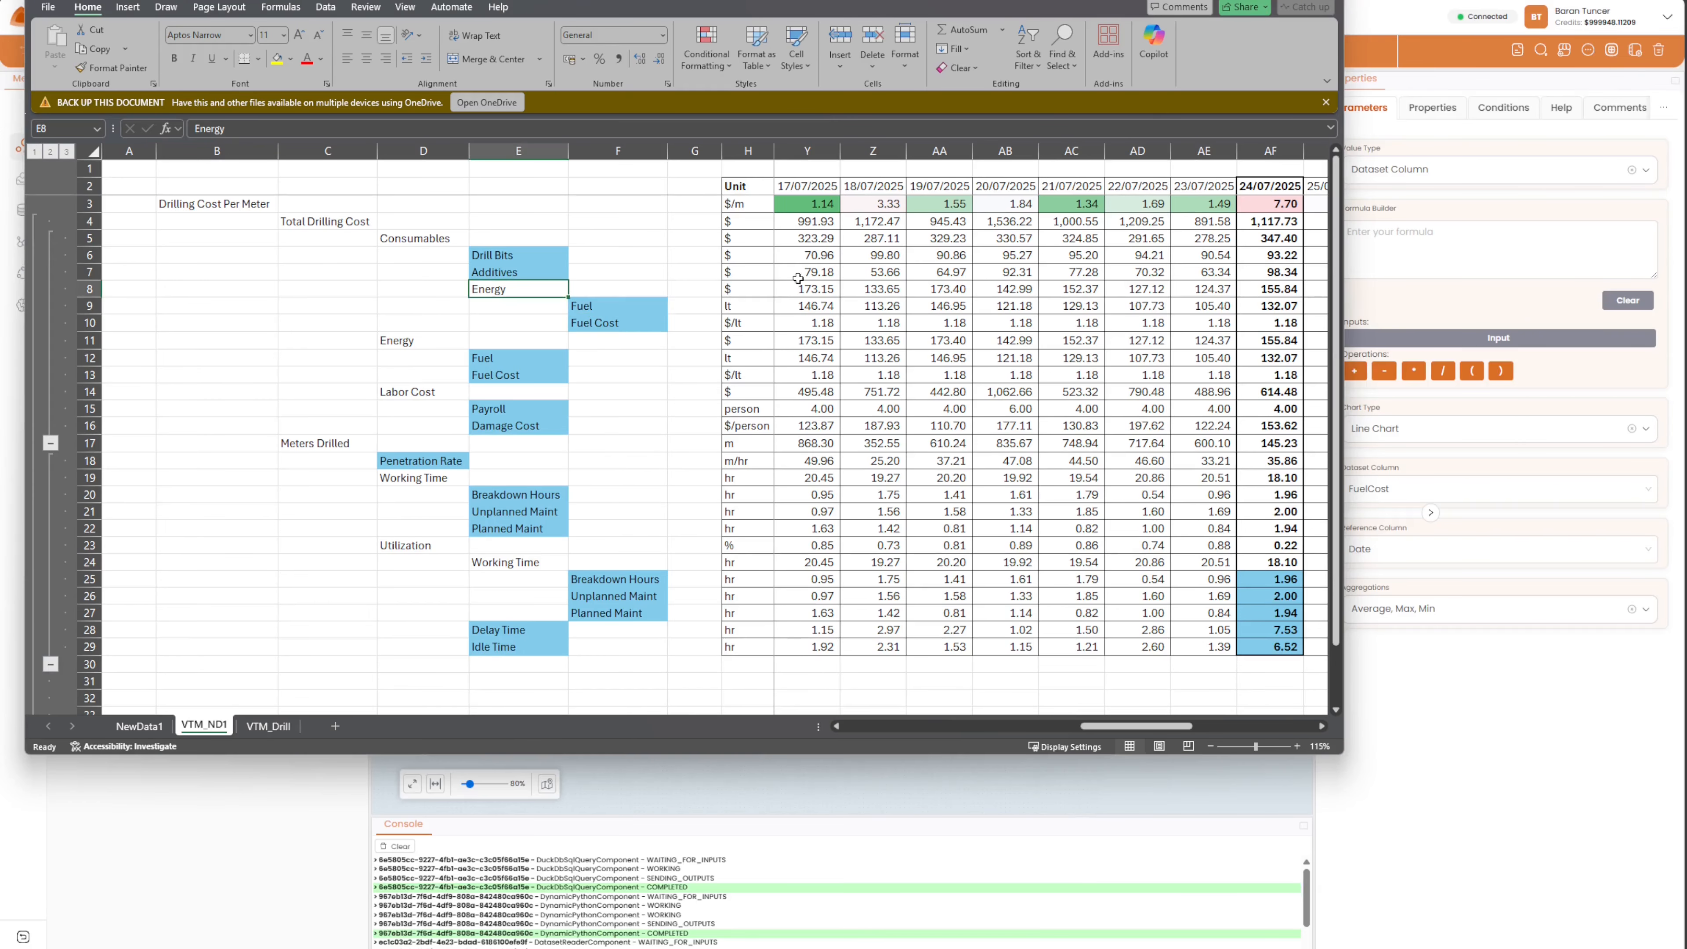
click(798, 279)
click(800, 286)
double_click(806, 288)
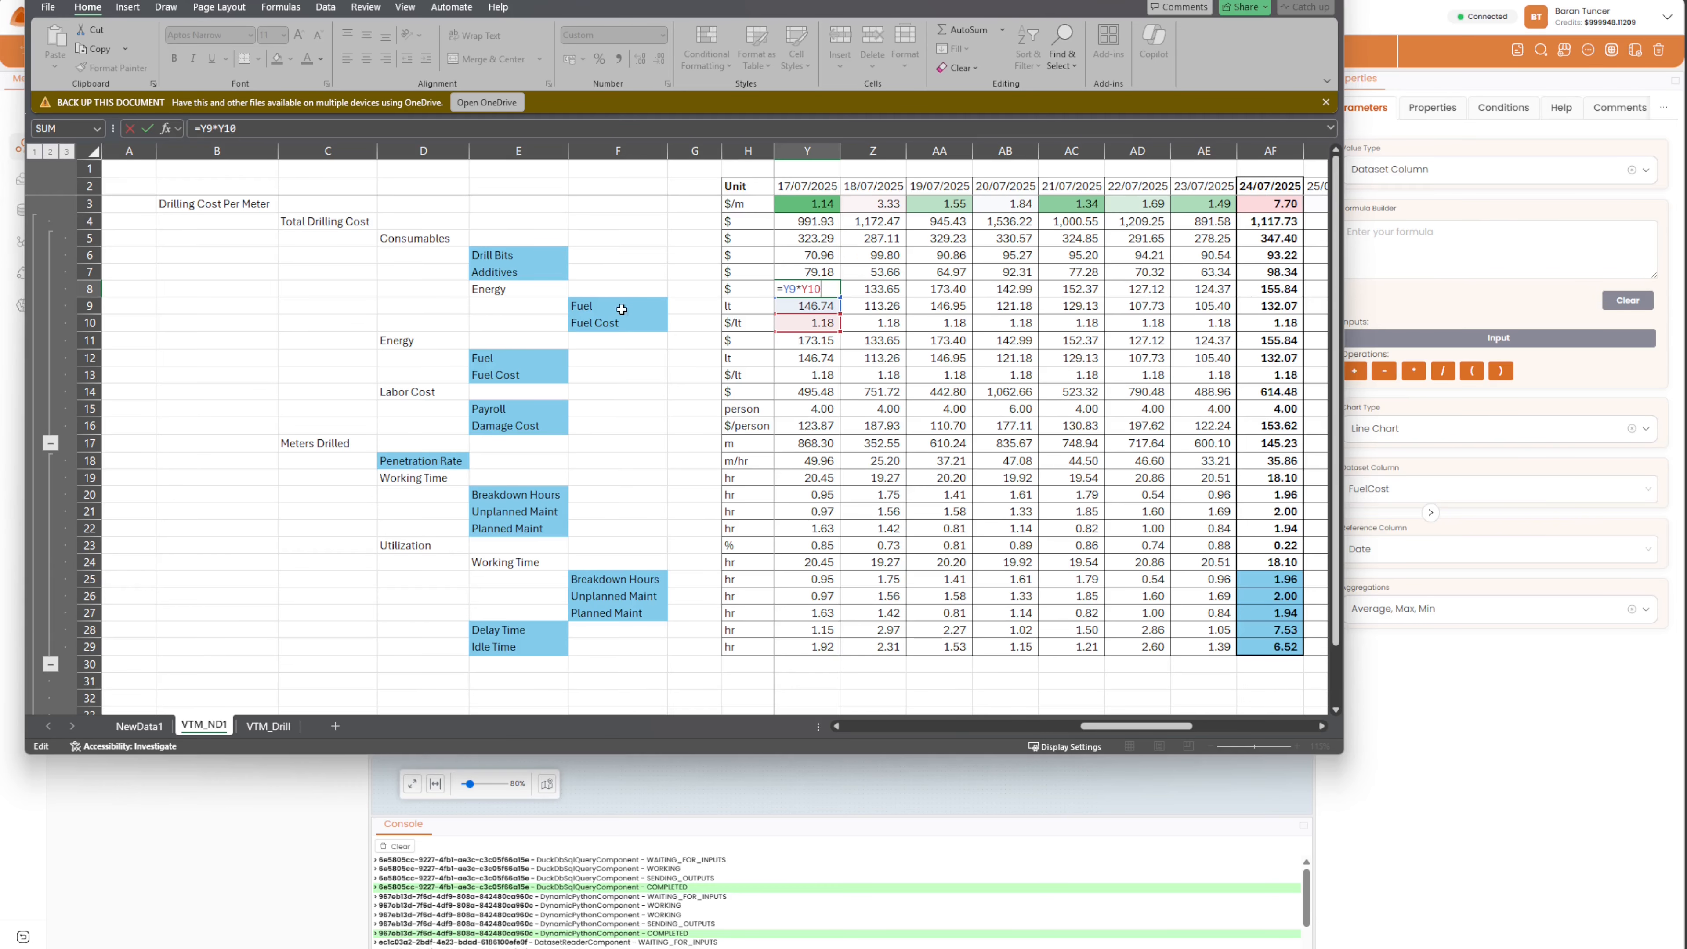
click(1493, 703)
Back in the workflow, add a VTM Node beside the Fuel and FuelCost nodes and give it a second input field.
drag(97, 206, 1068, 489)
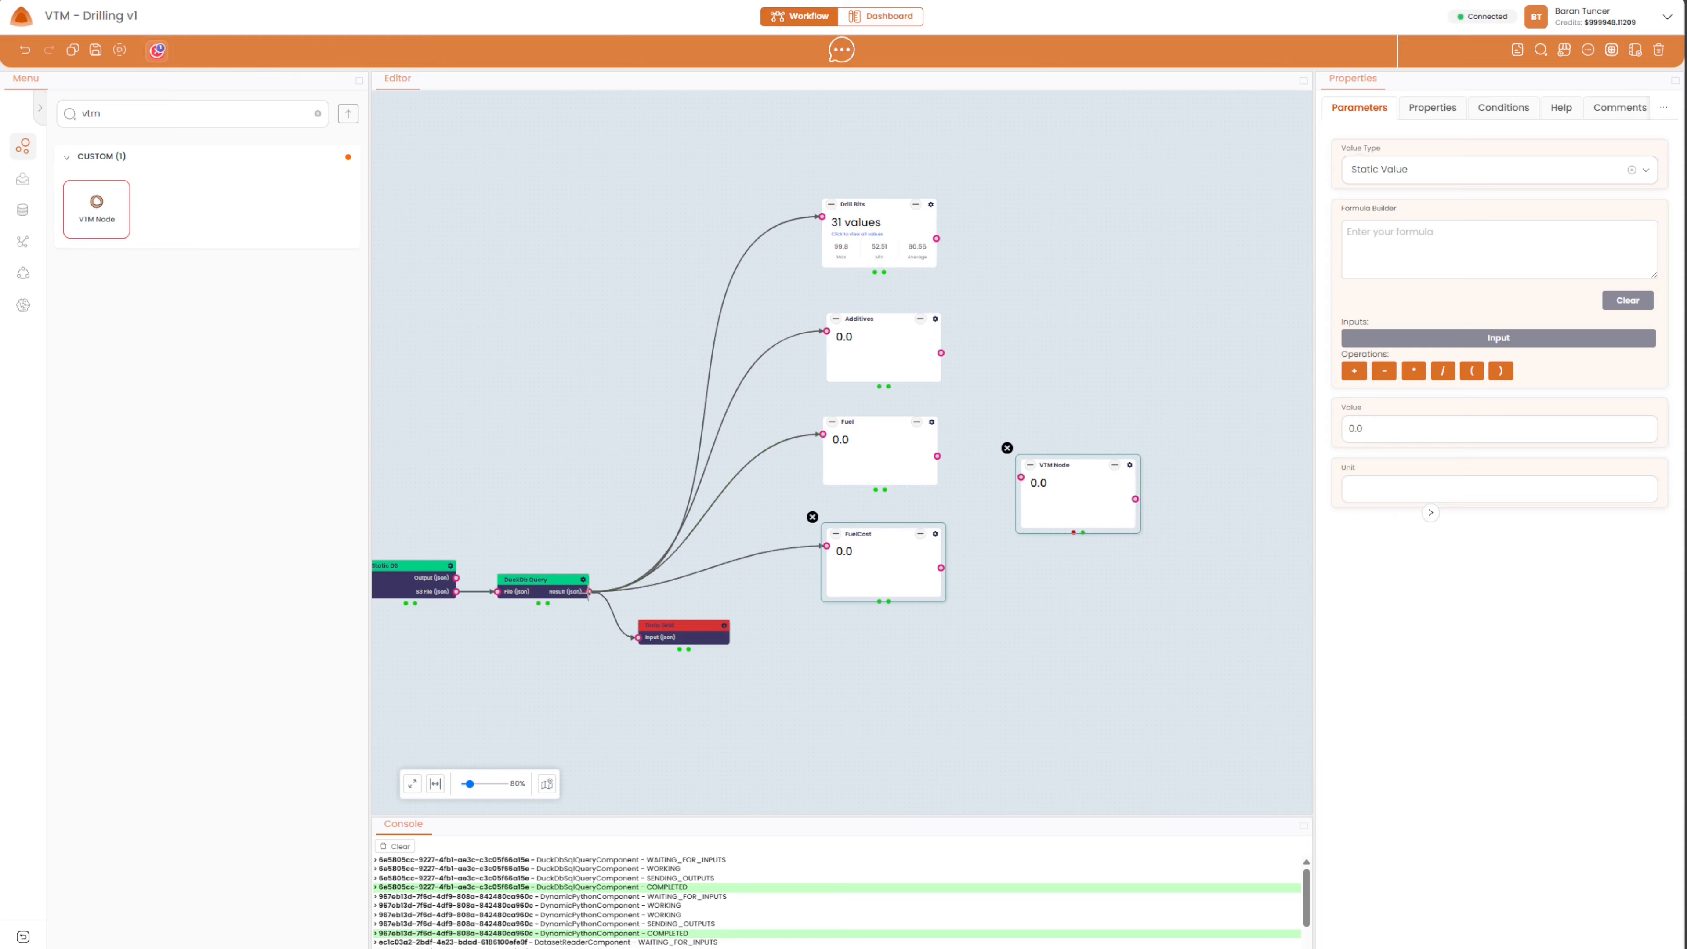
drag(587, 594, 1030, 481)
click(1433, 115)
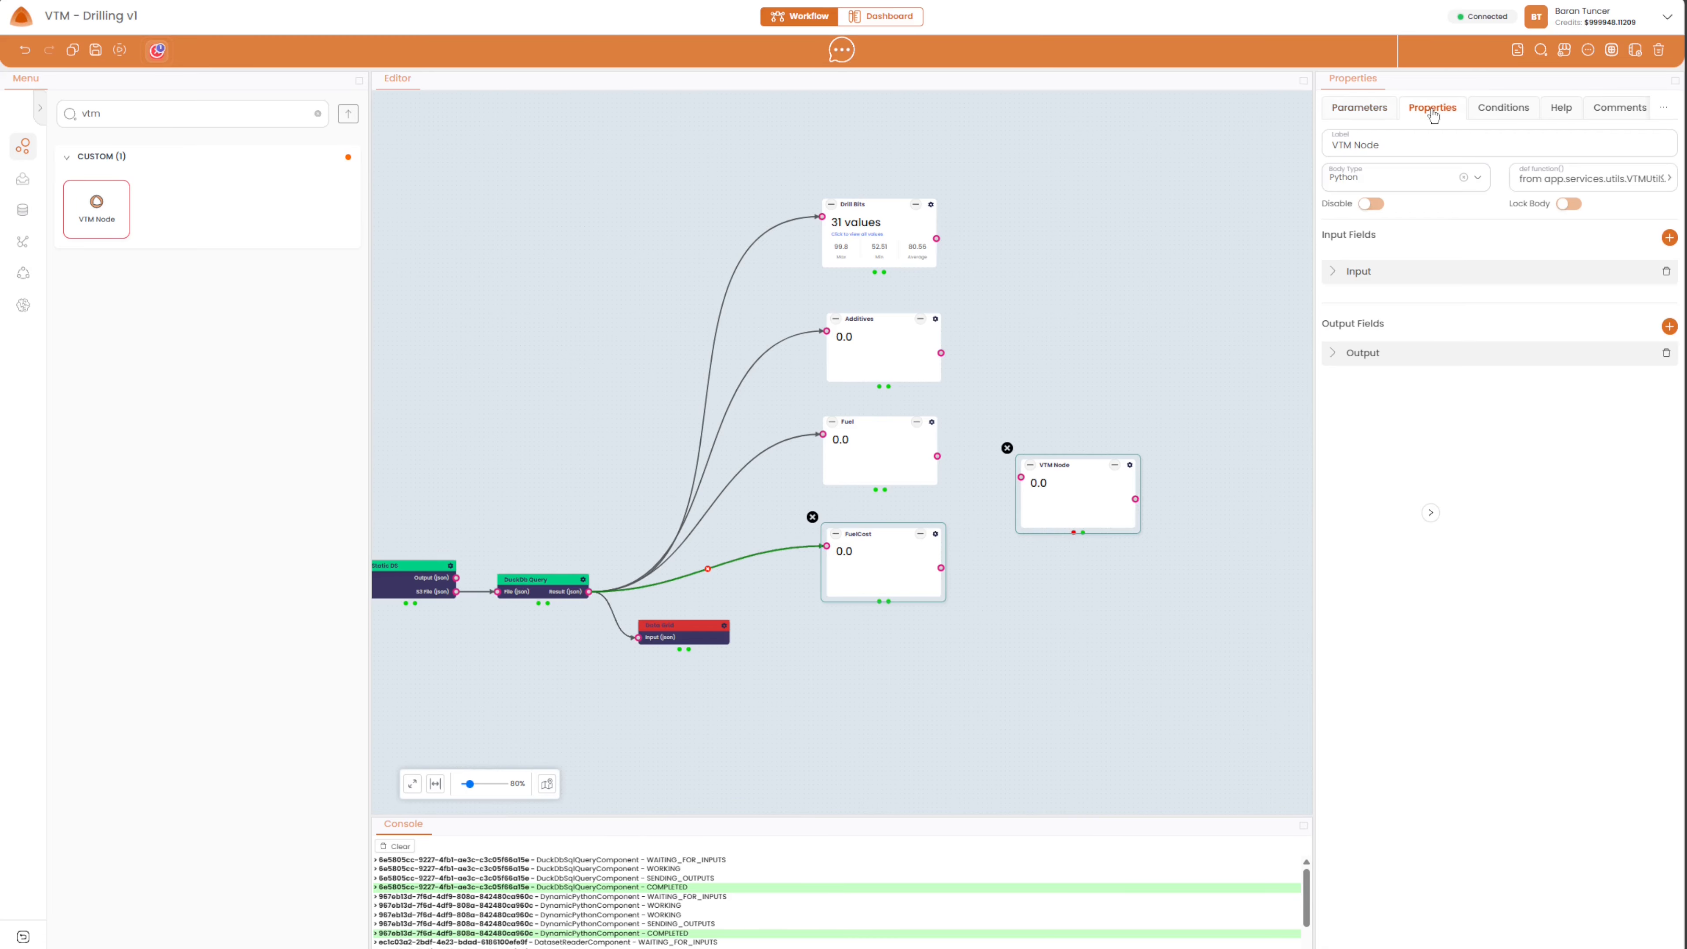
click(1670, 237)
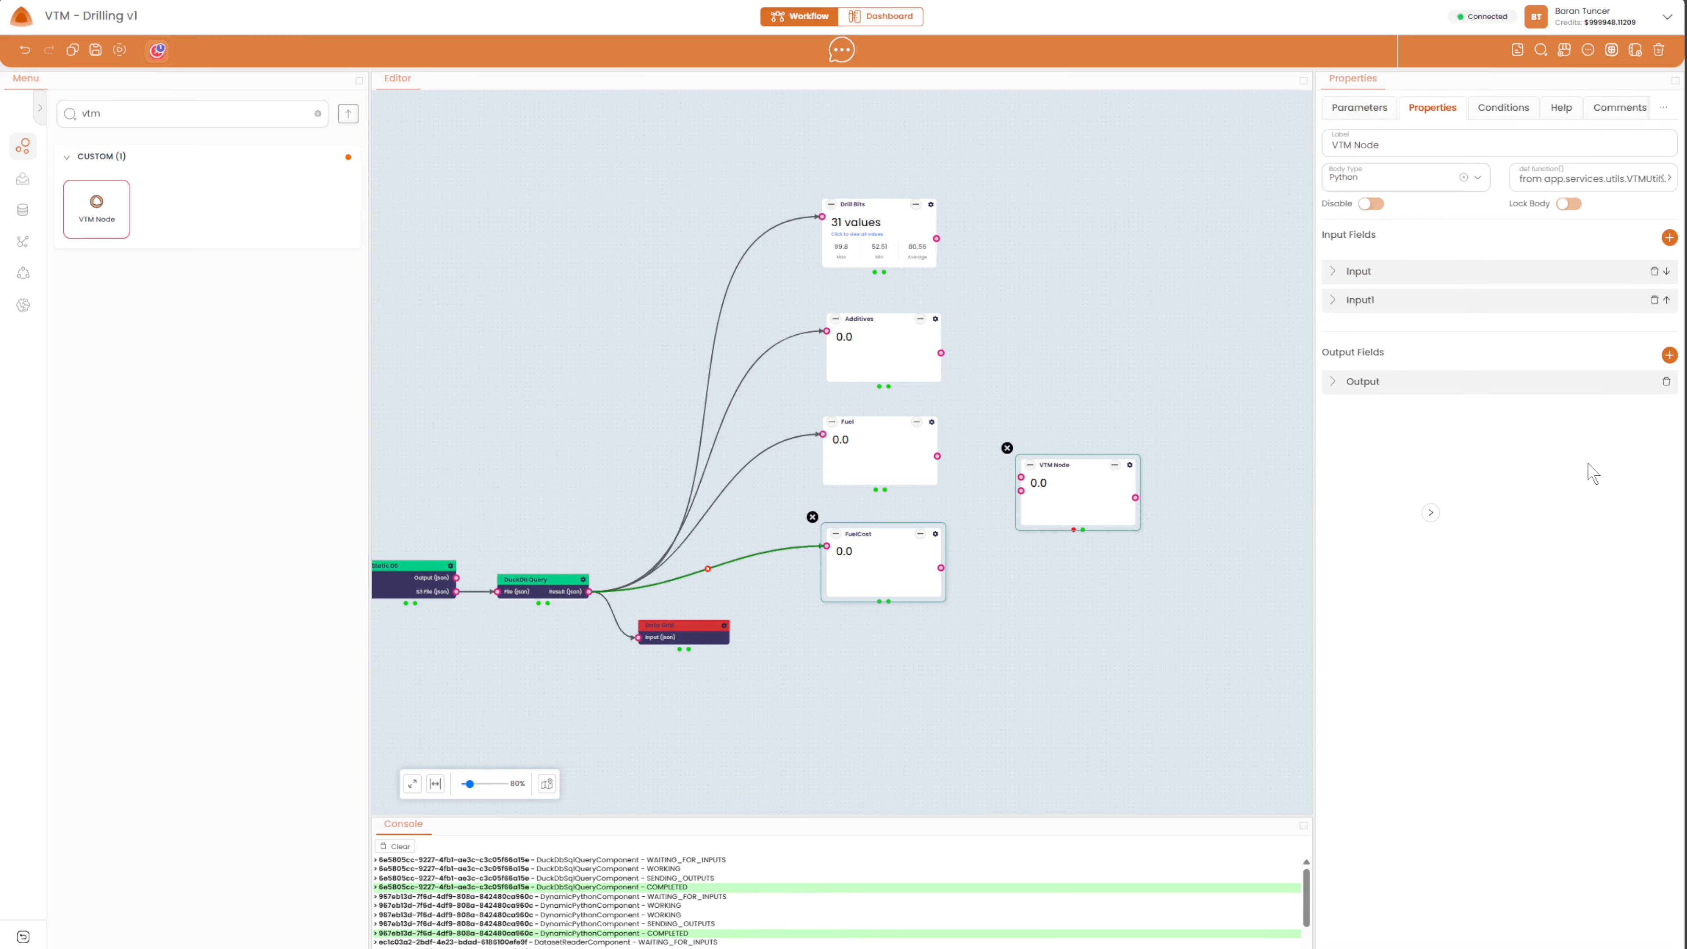
Label the new VTM Node Energy.
drag(1385, 144, 1313, 140)
text(En)
key(BackSpace)
key(BackSpace)
key(BackSpace)
key(BackSpace)
key(BackSpace)
Set the Energy node's value type to Formula and connect the Fuel and FuelCost outputs to its two inputs.
click(1347, 105)
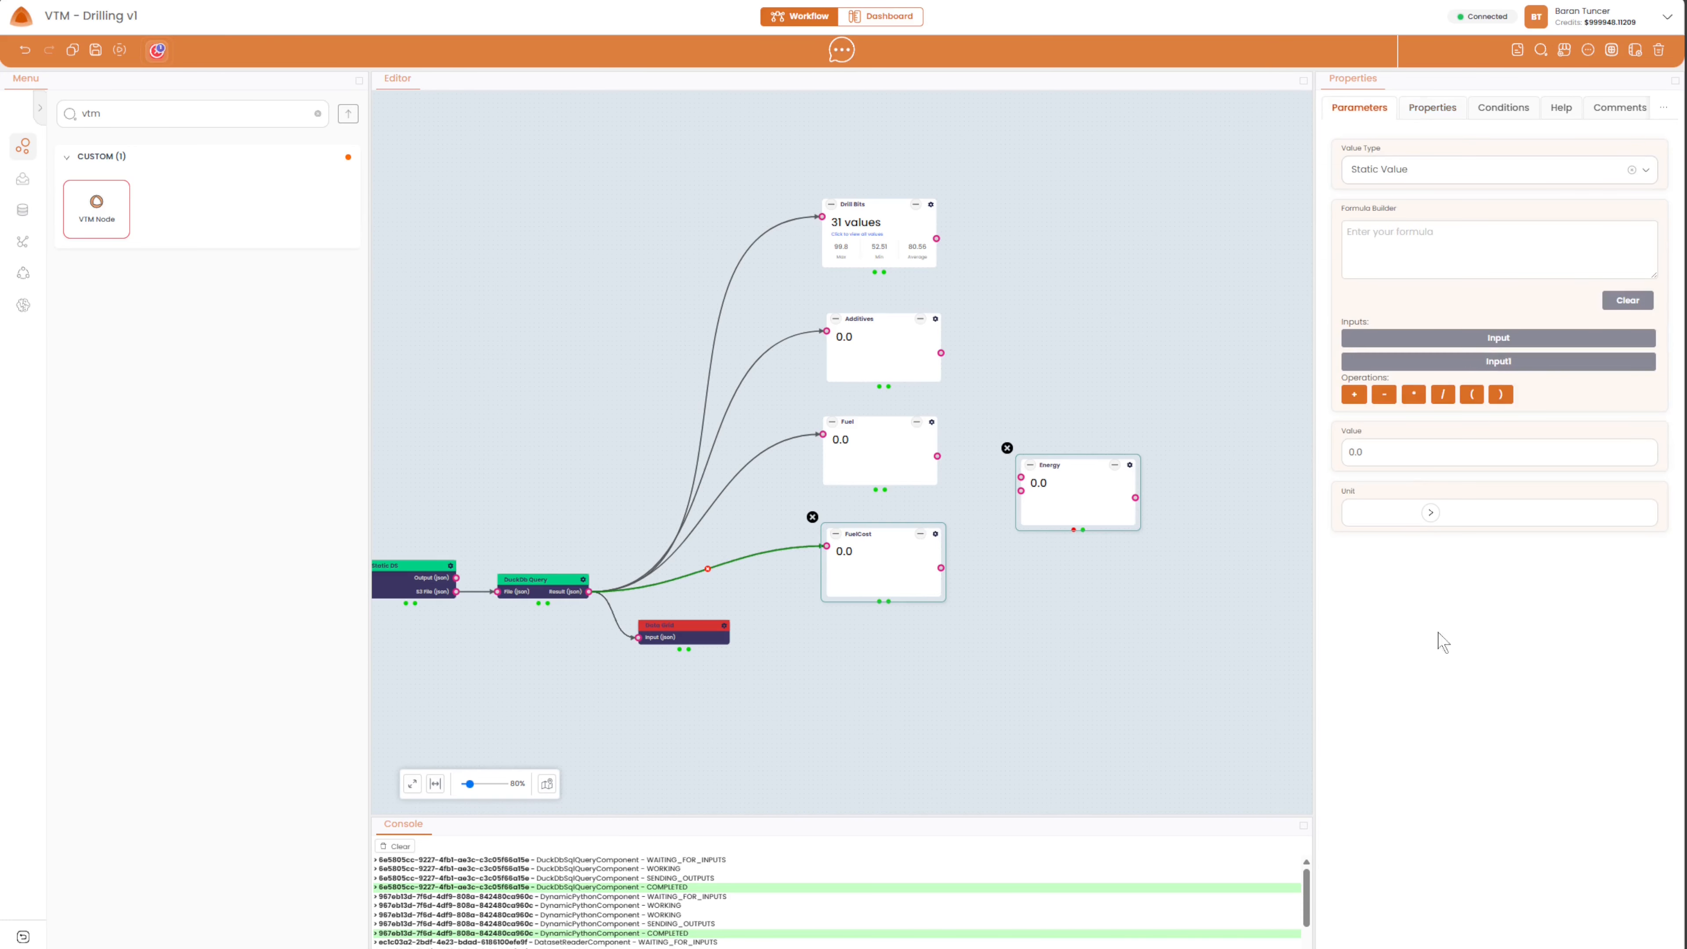
click(1401, 169)
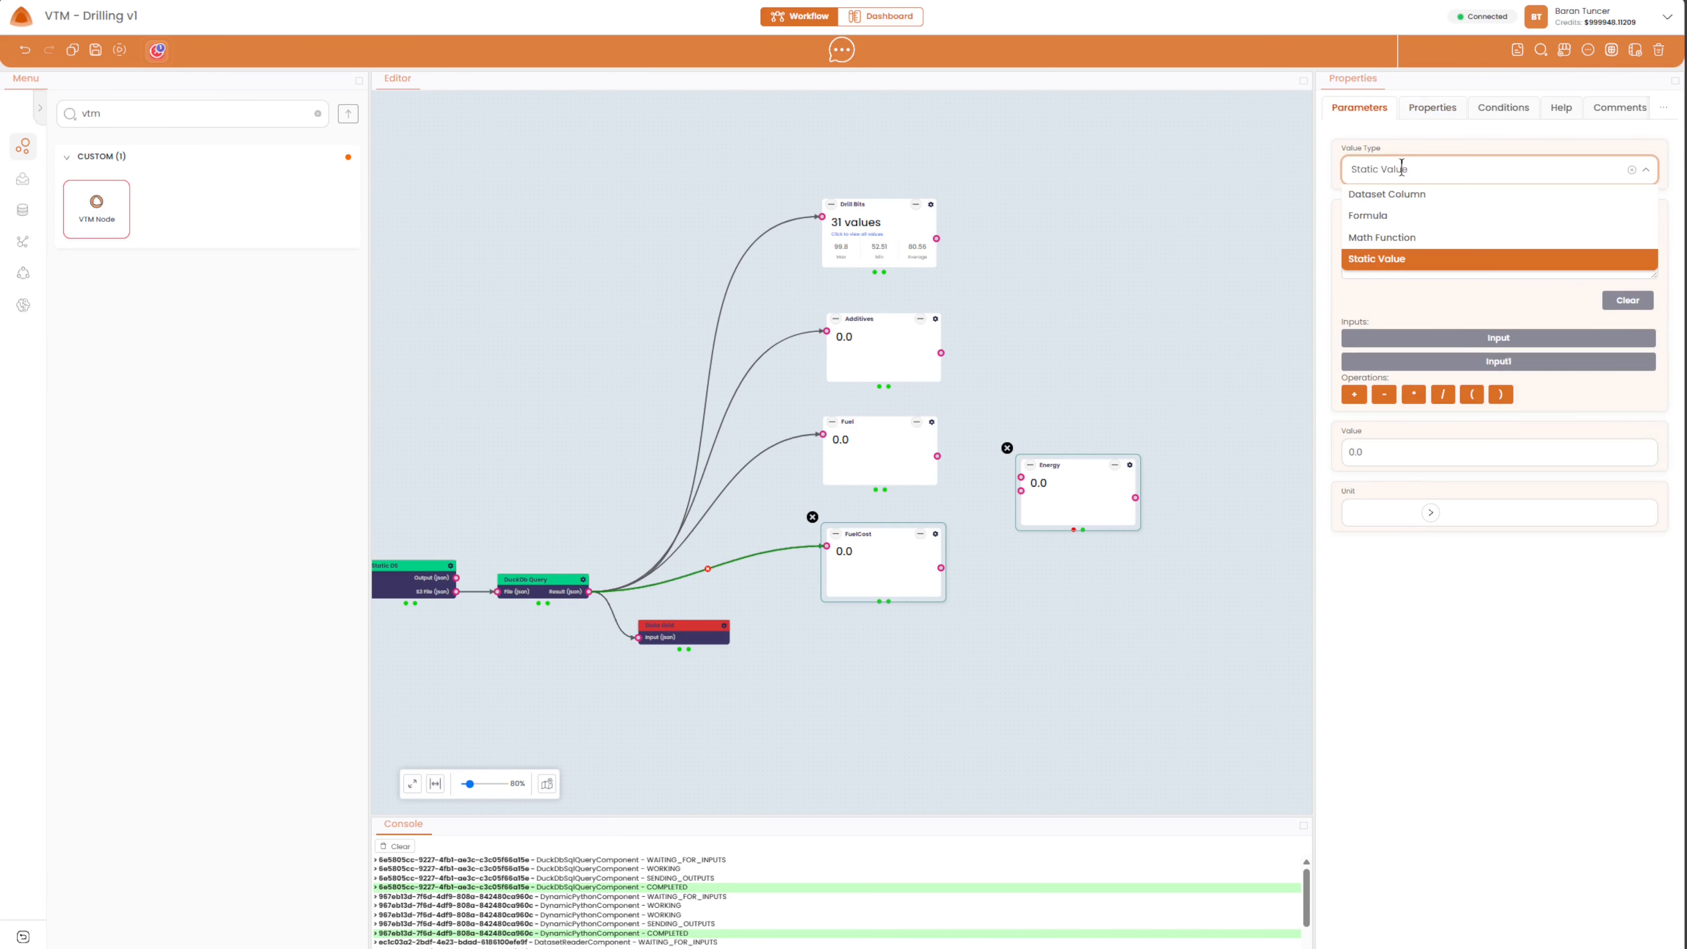
click(1404, 218)
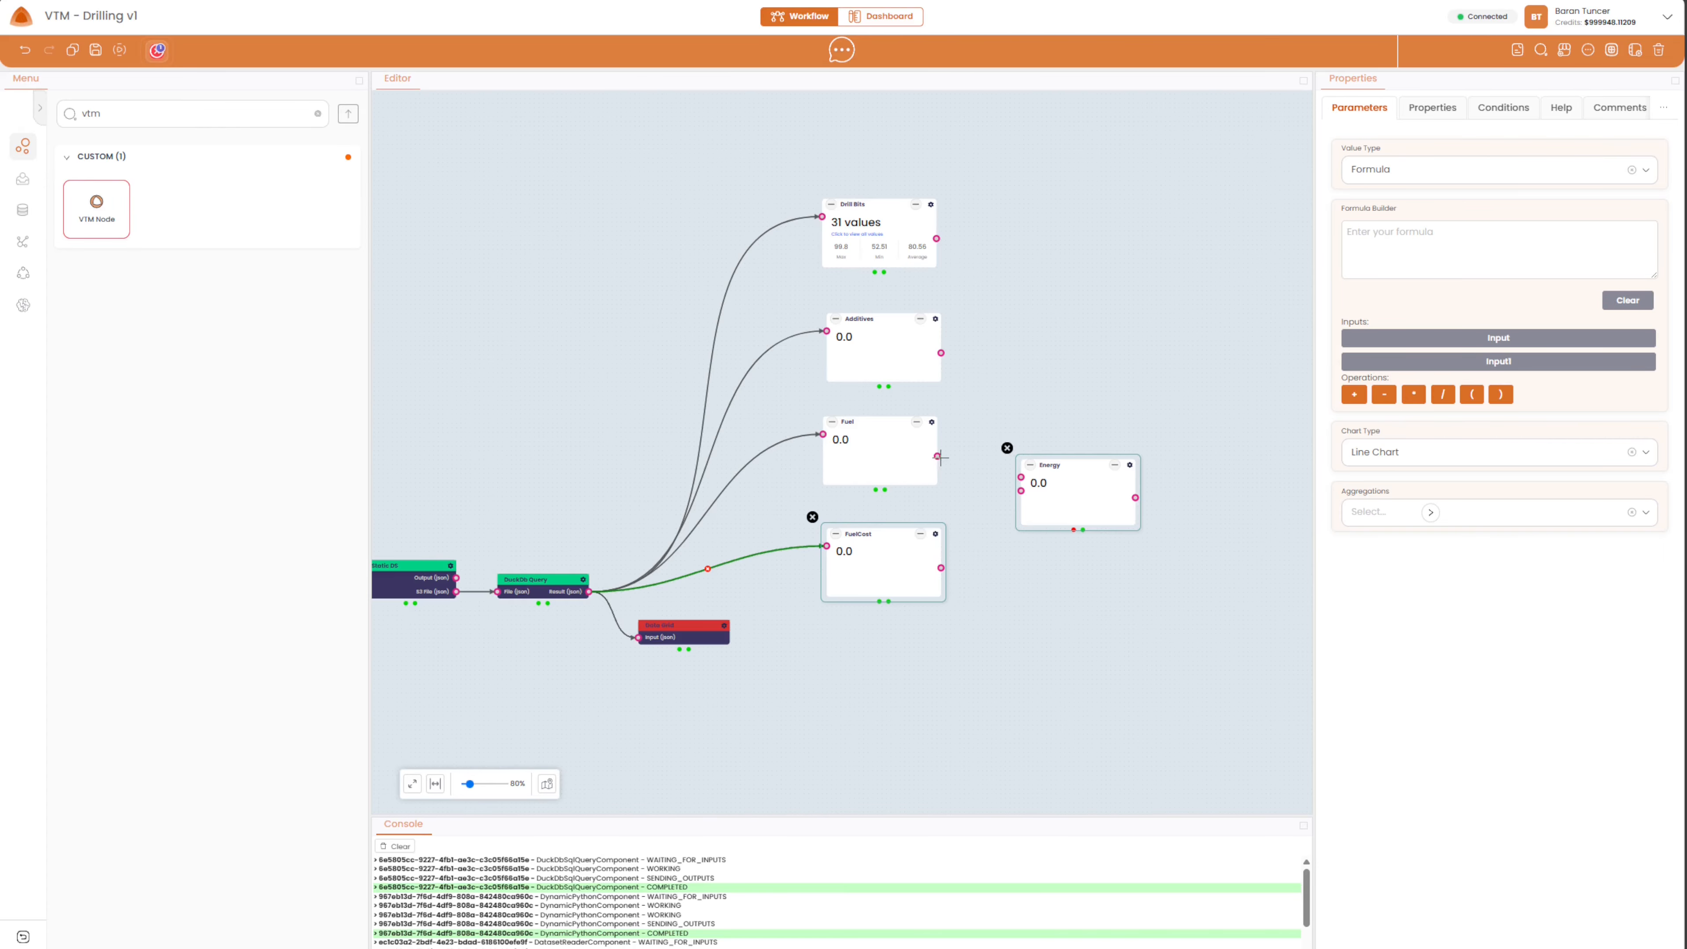
drag(937, 457, 1021, 477)
drag(939, 569, 1021, 491)
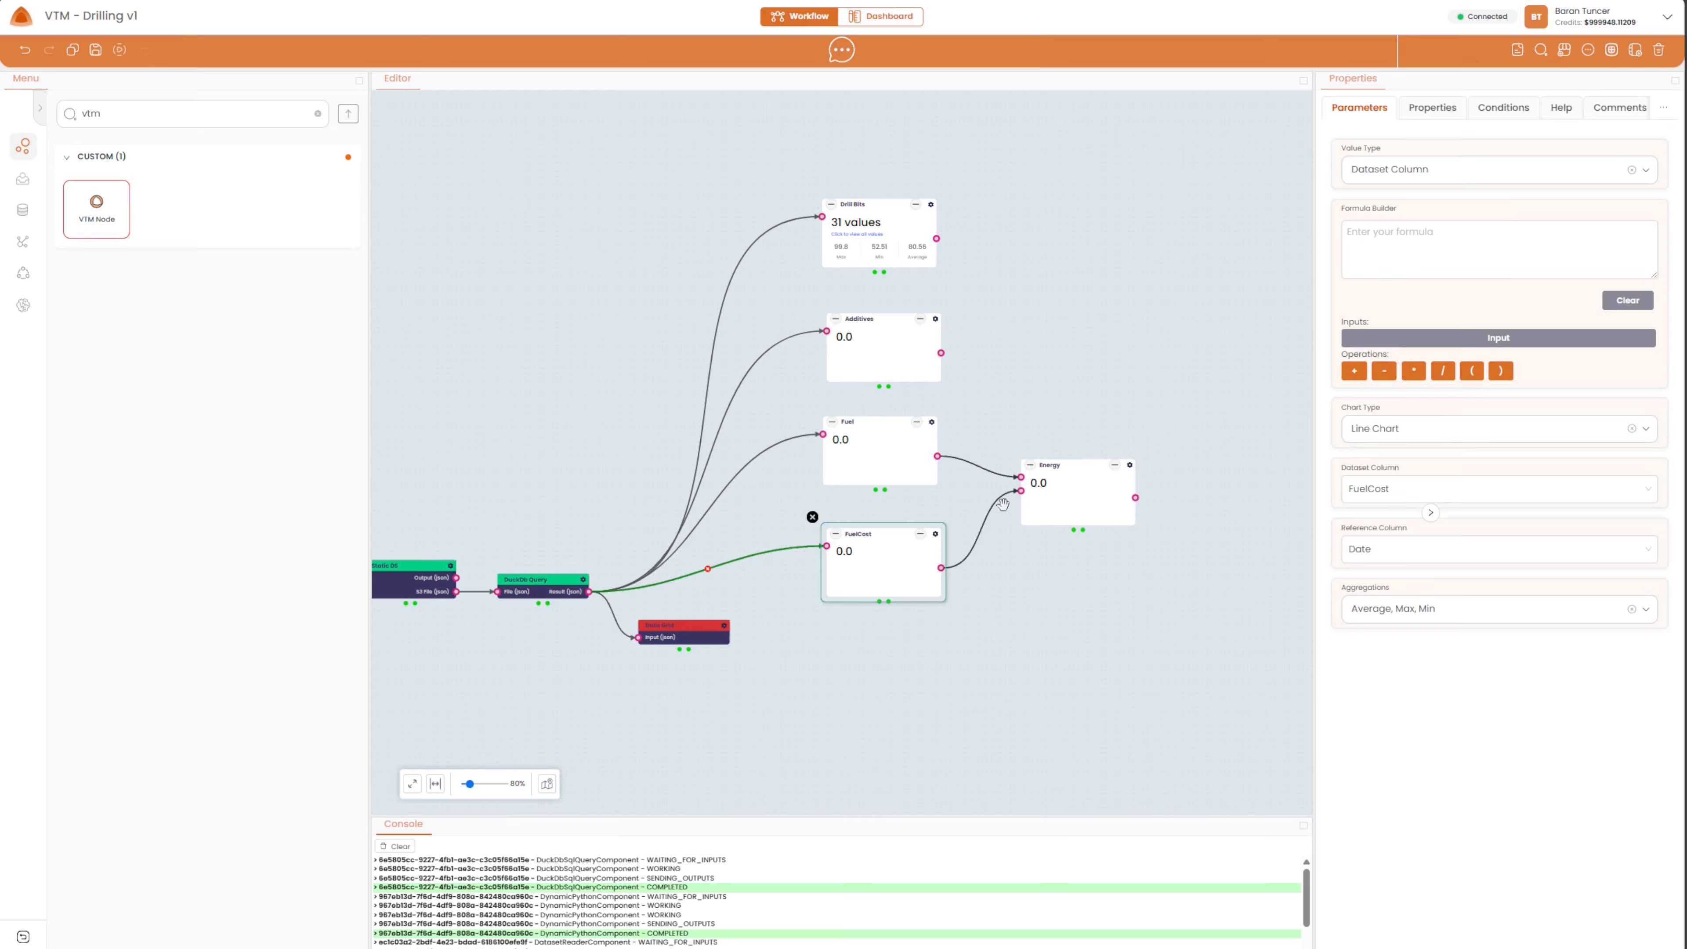
Build the Energy node's formula as [Input]*[Input1].
click(1065, 507)
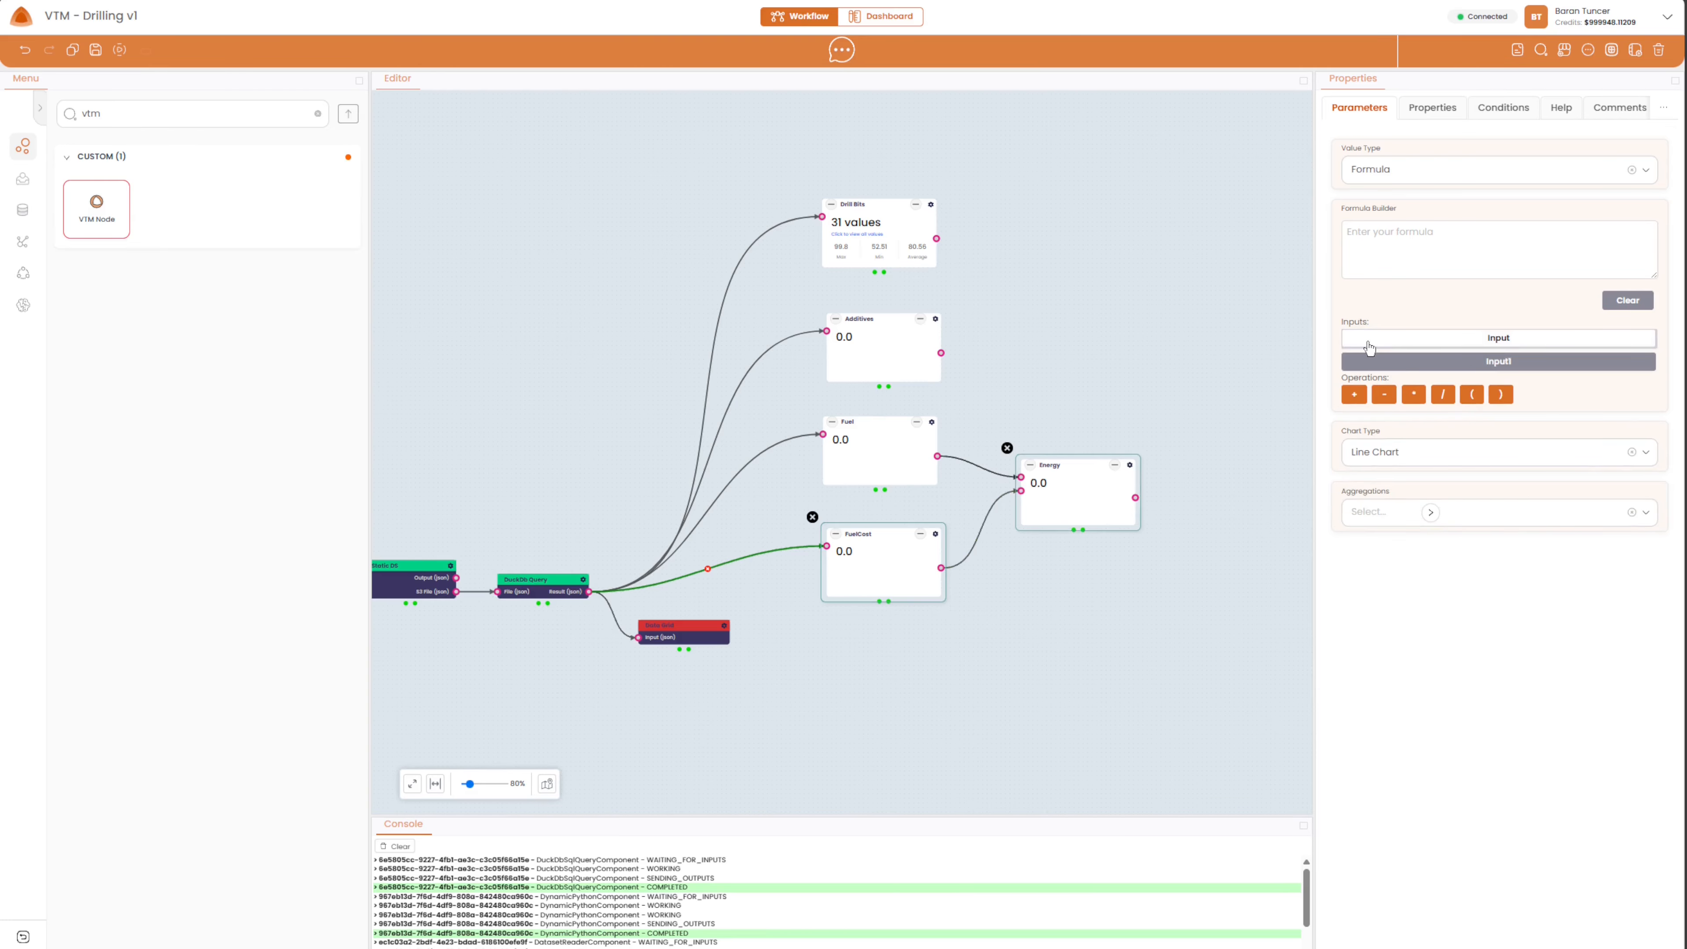
click(1360, 361)
click(1395, 248)
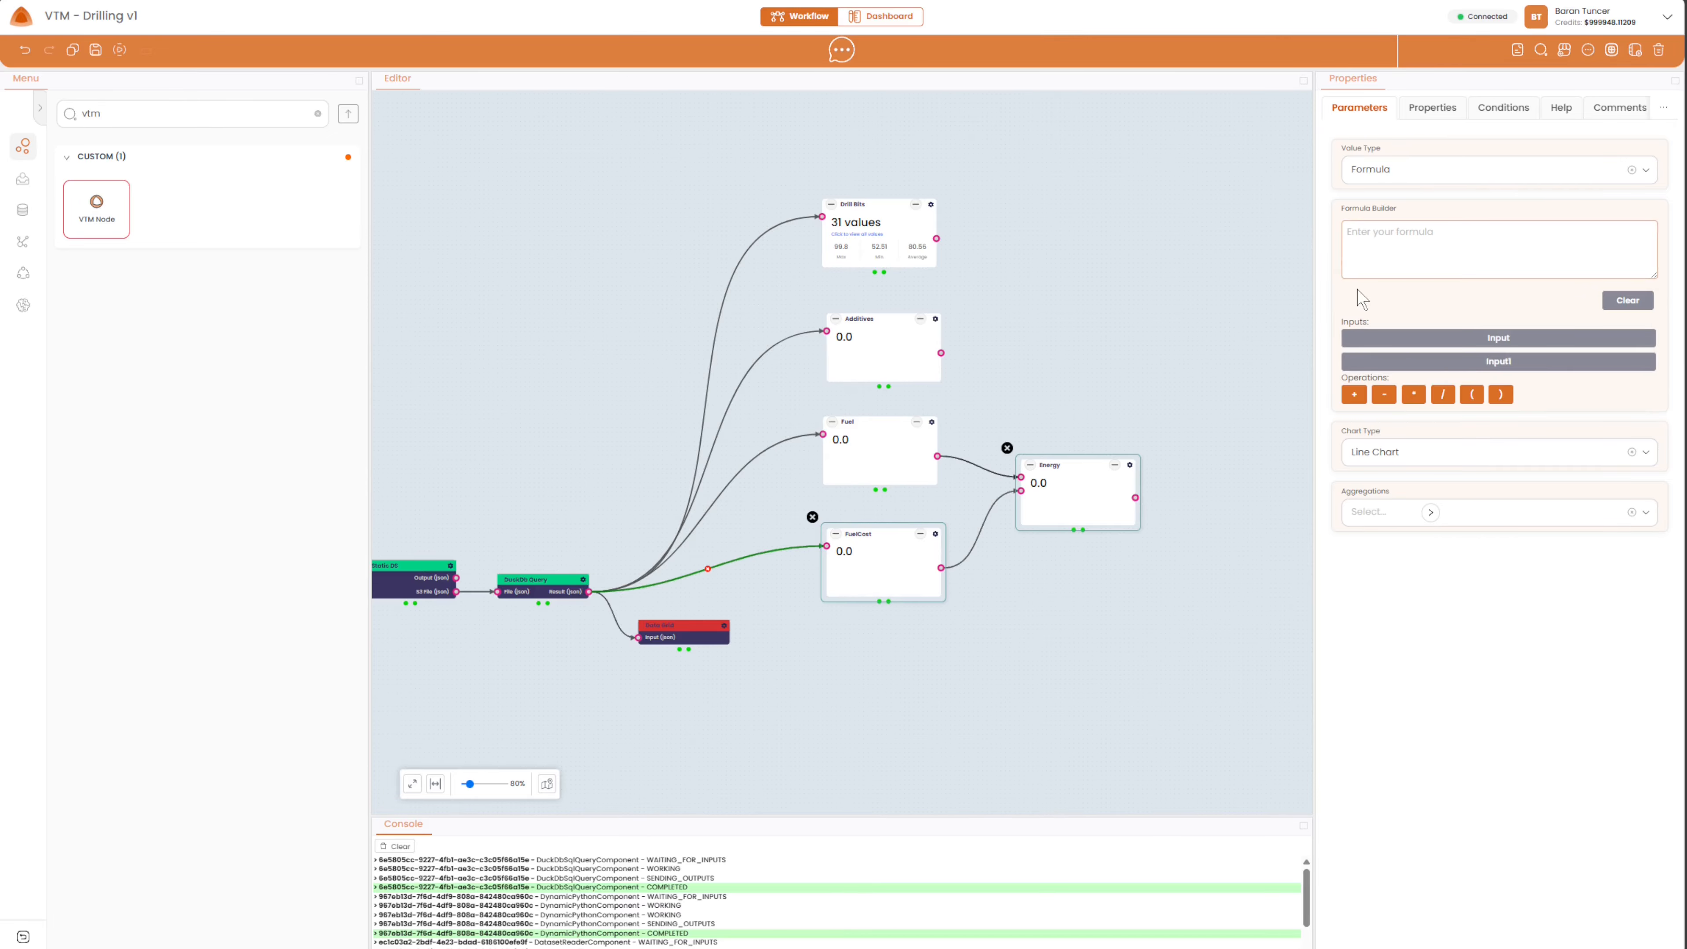
click(1394, 337)
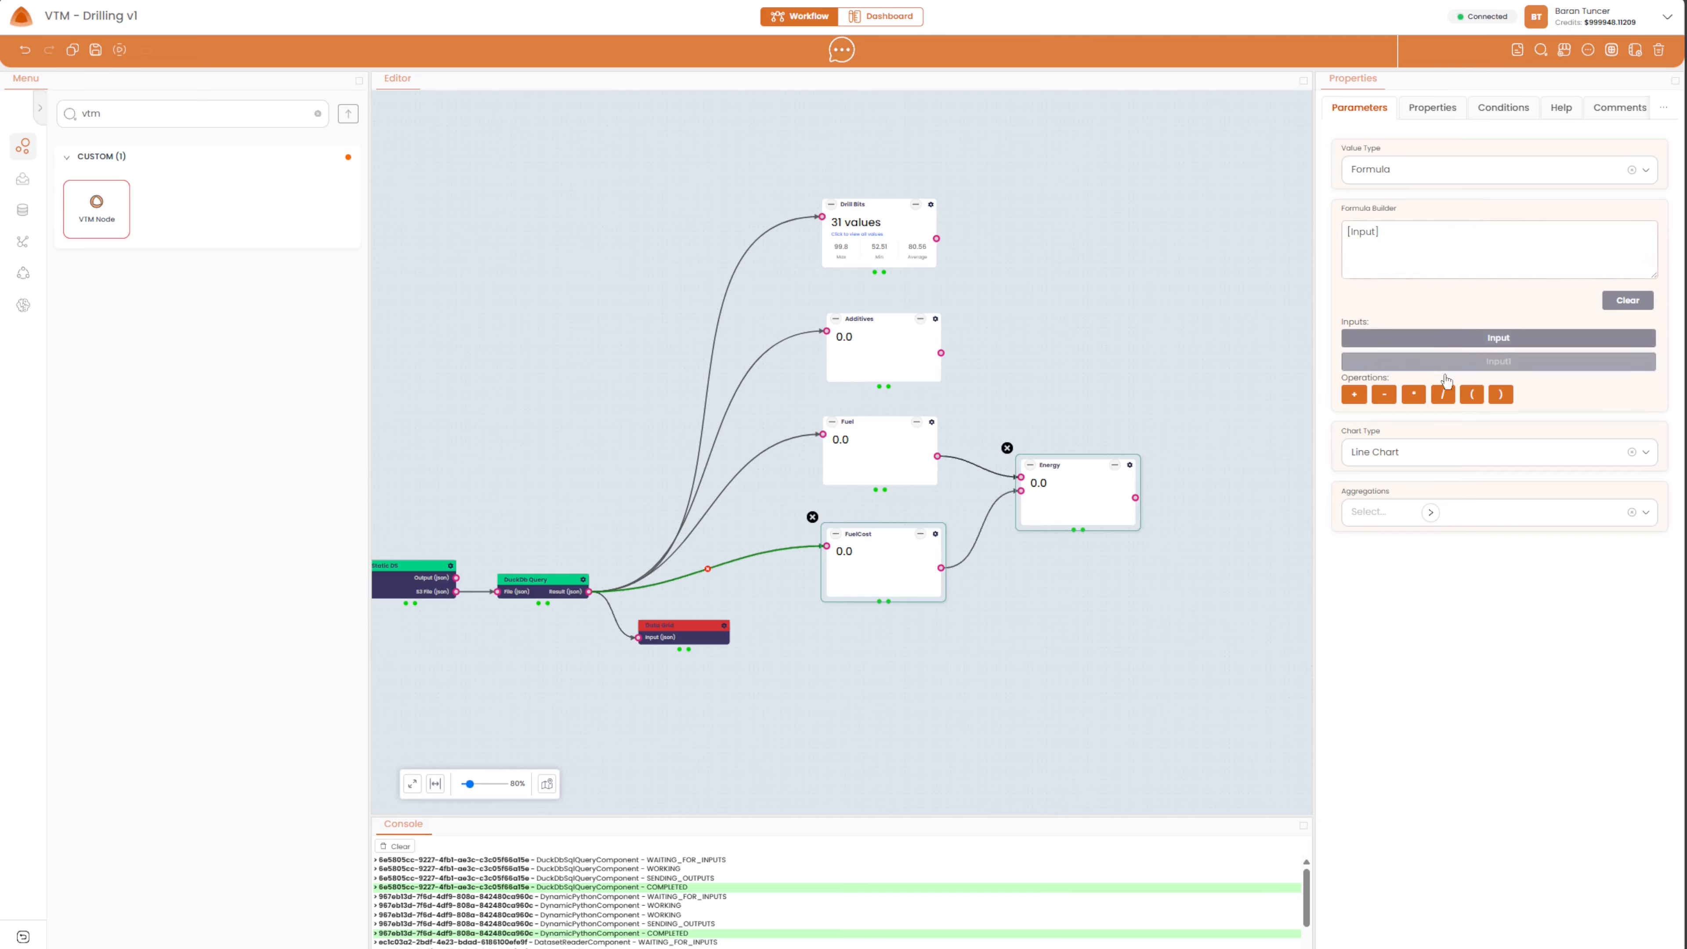
click(1413, 394)
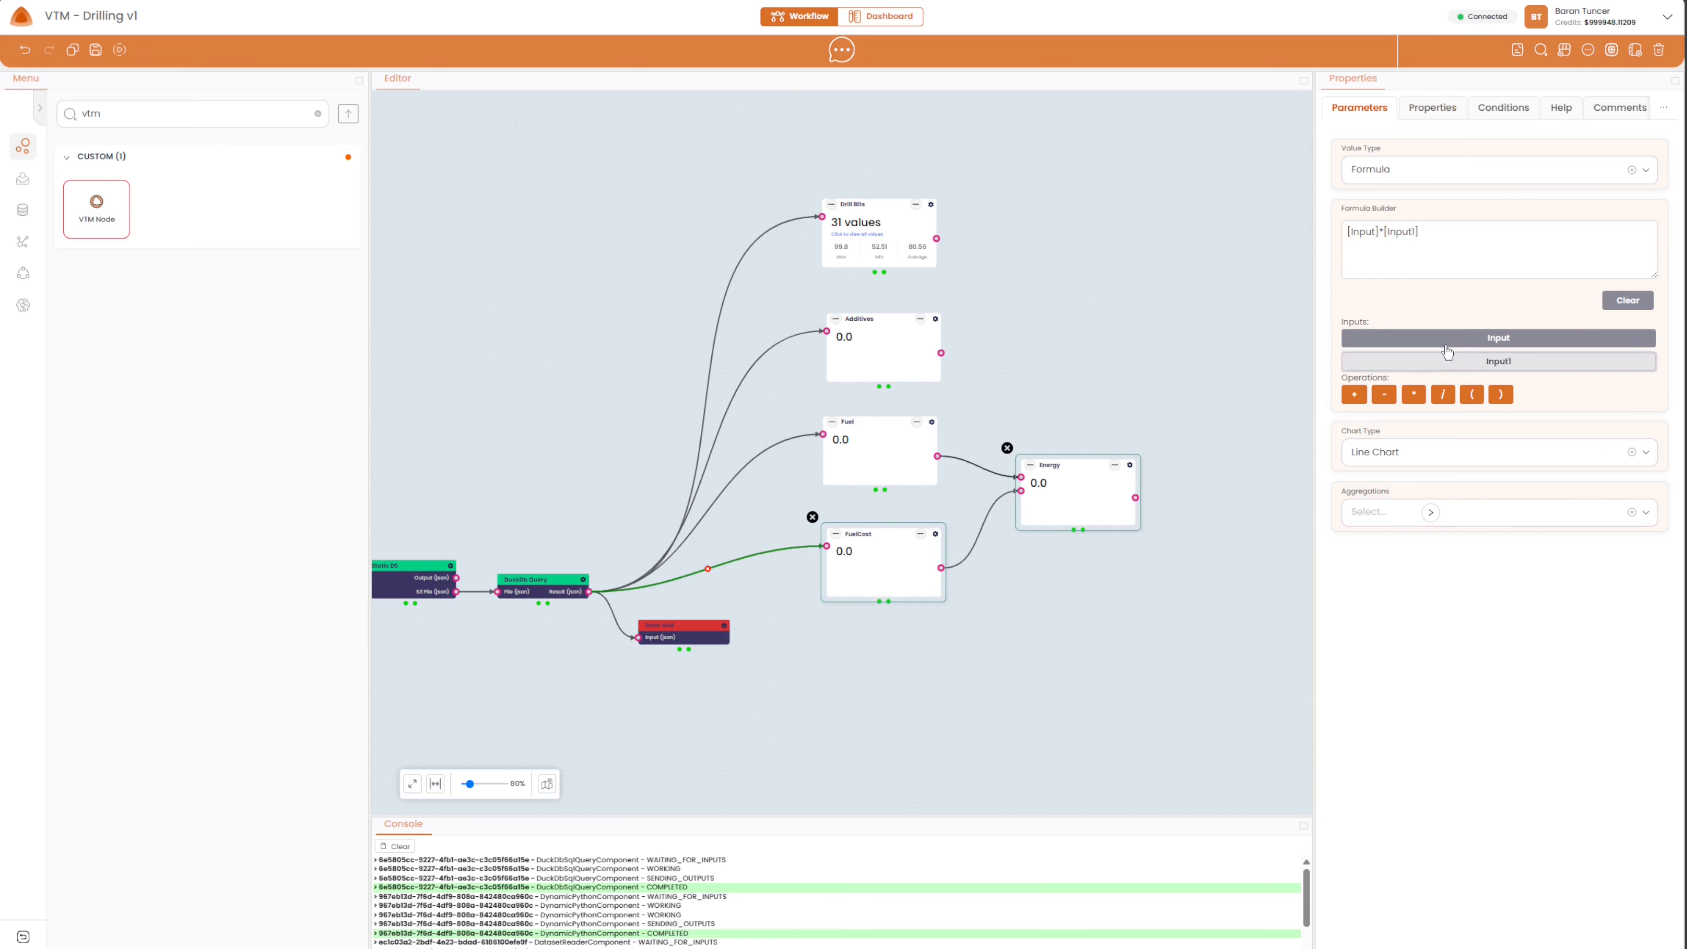
Relabel the Energy node's two input fields as Fuel and FuelCost.
click(1442, 108)
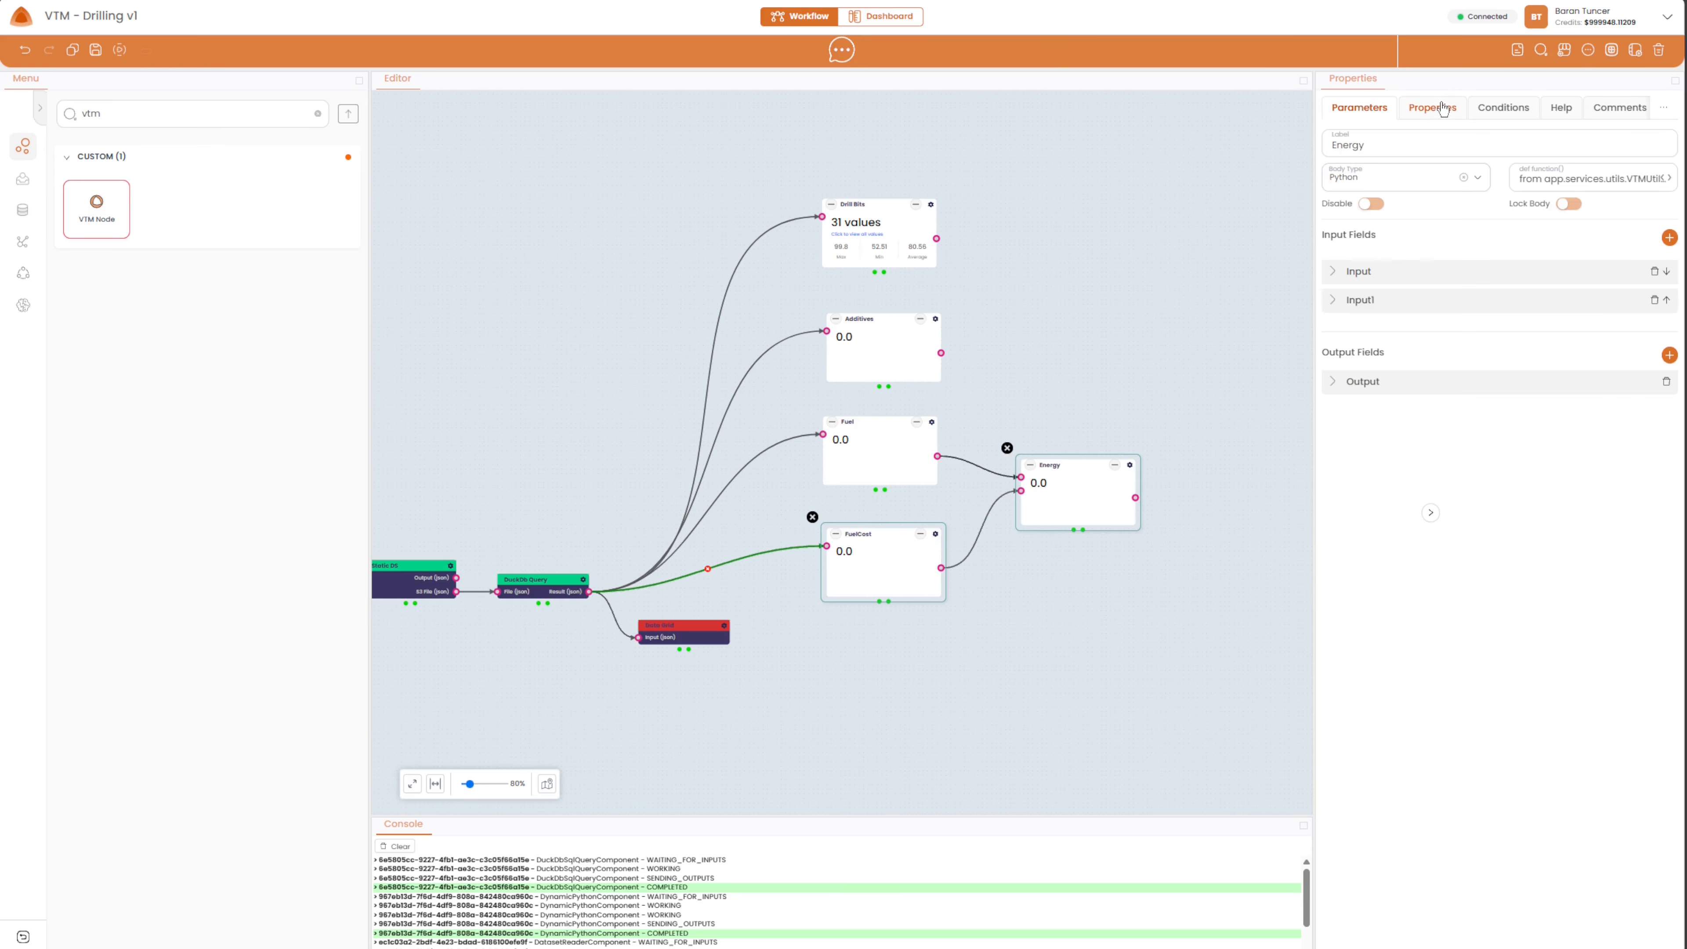
click(1449, 270)
click(1586, 309)
drag(1586, 309, 1508, 312)
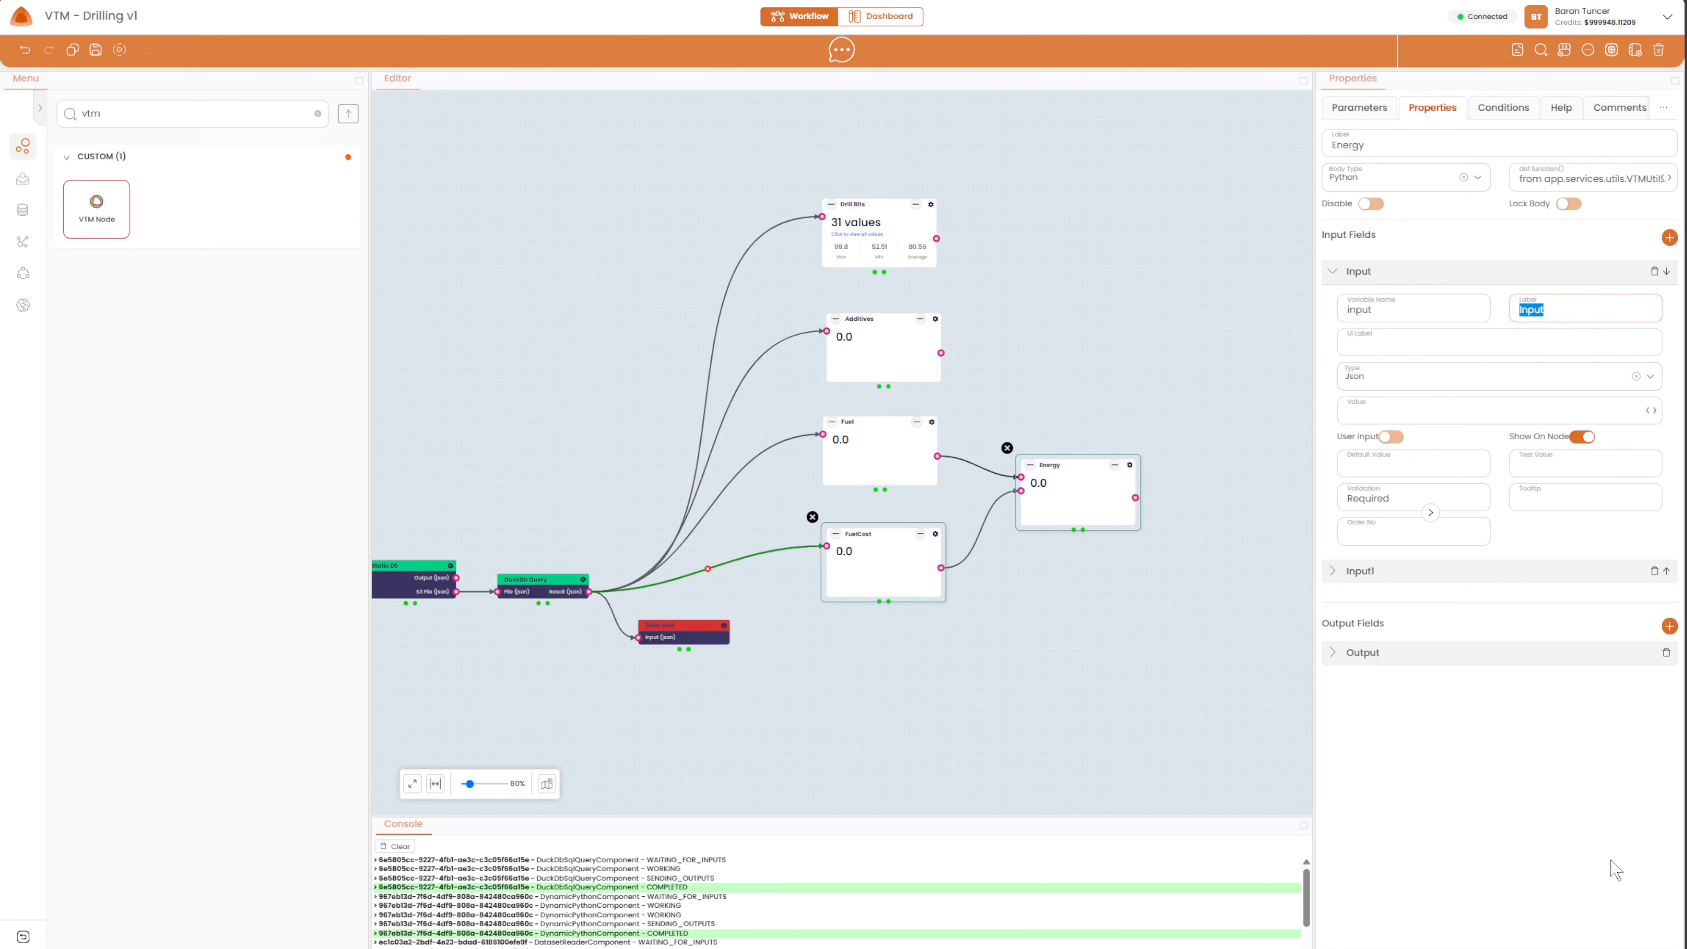
text(Fuel)
click(1420, 571)
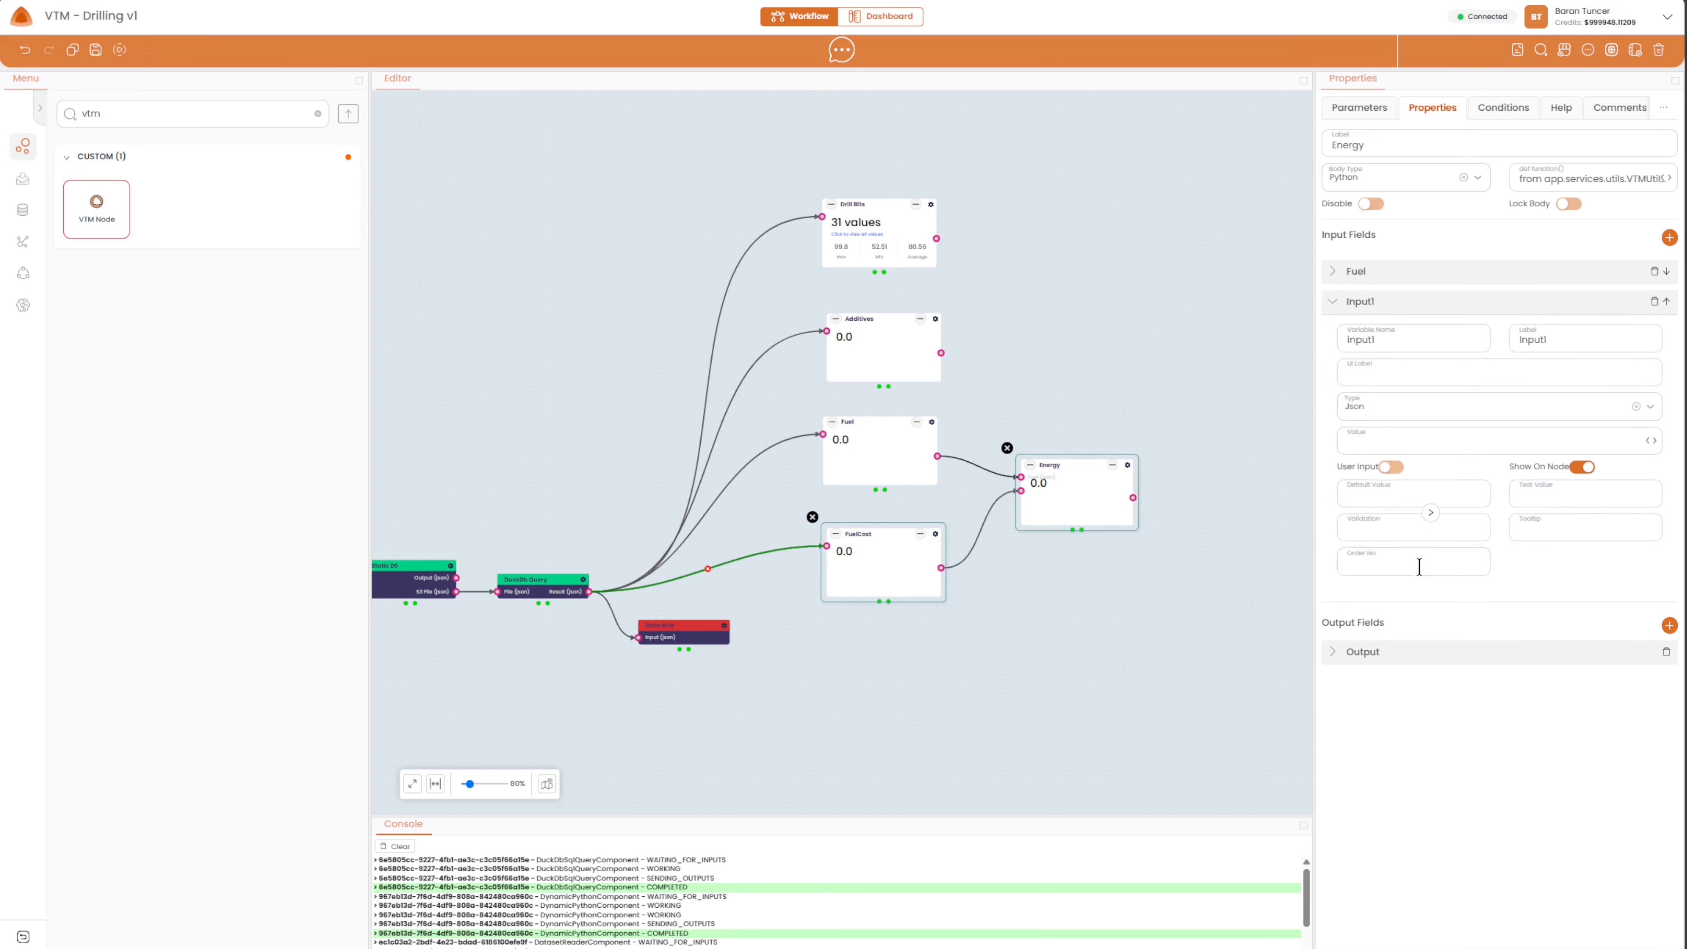
drag(1572, 341, 1483, 343)
text(FuelCost)
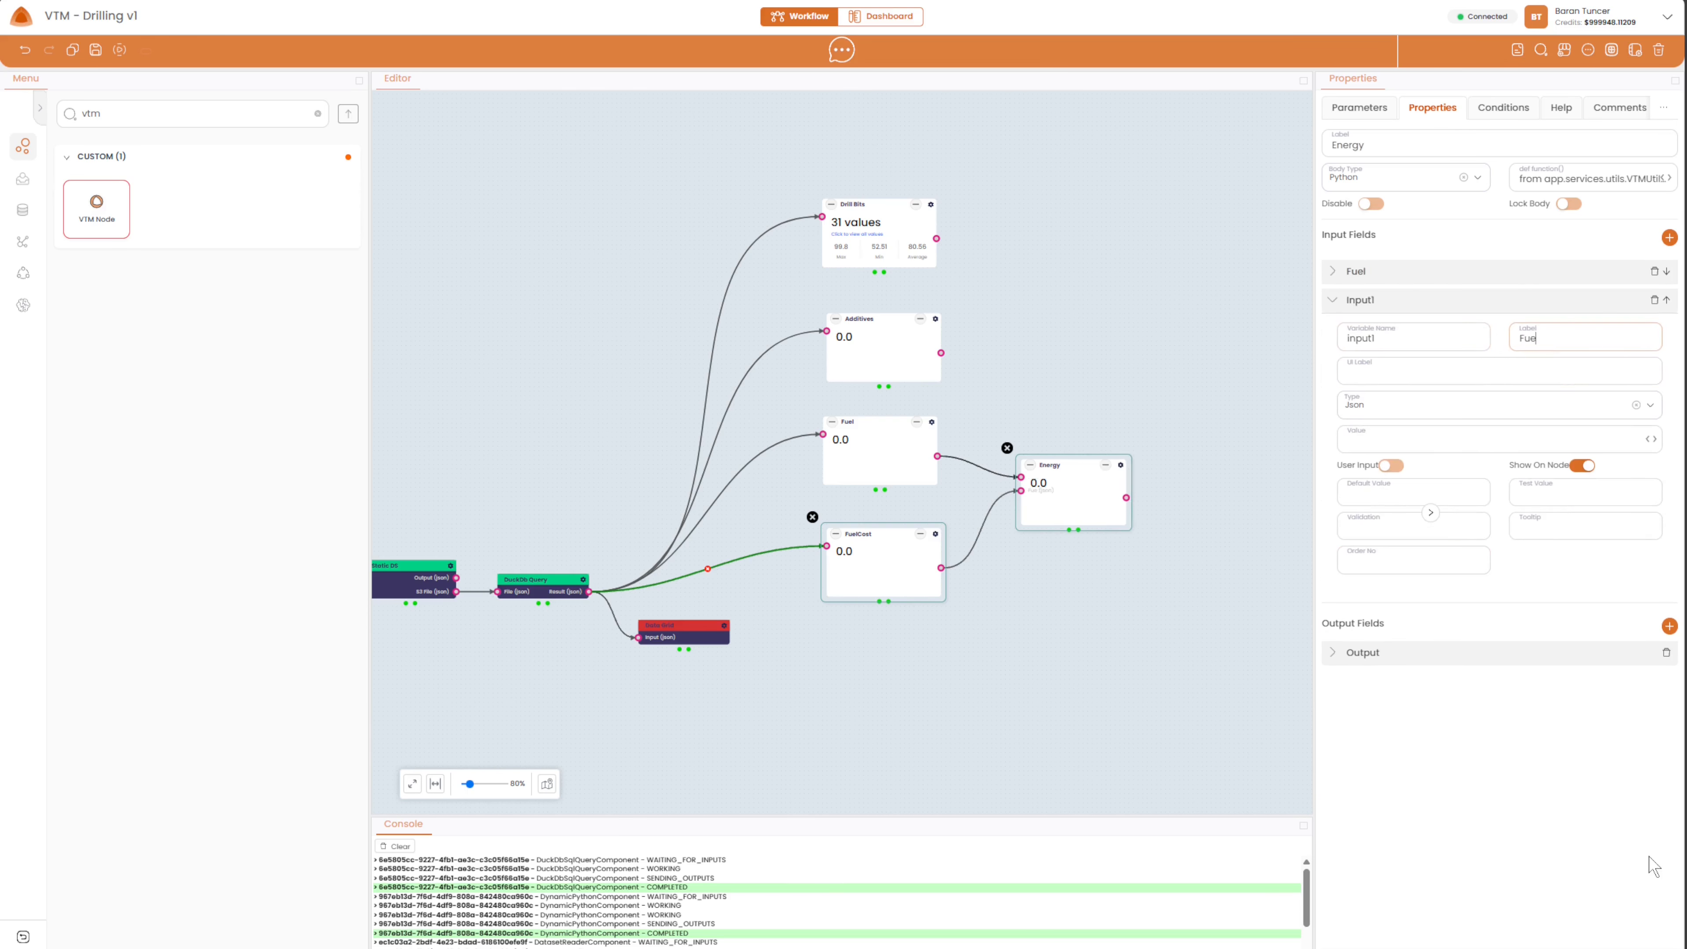
Replace the Energy node's formula with [Fuel]*[FuelCost].
click(1384, 111)
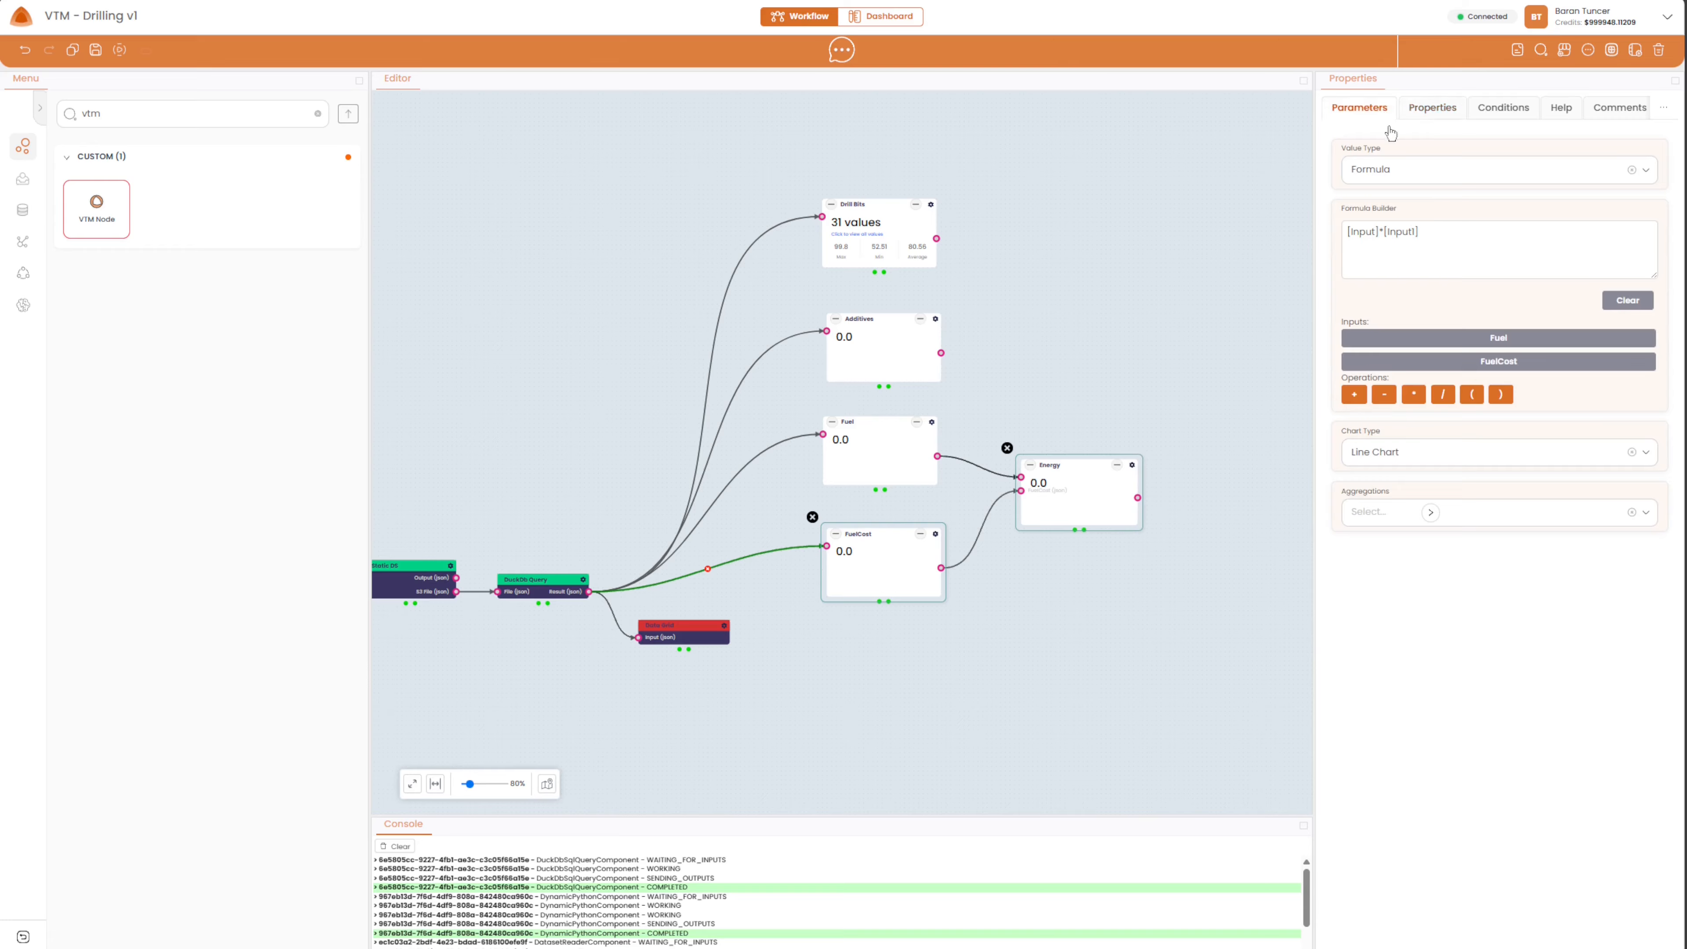
drag(1419, 231, 1324, 234)
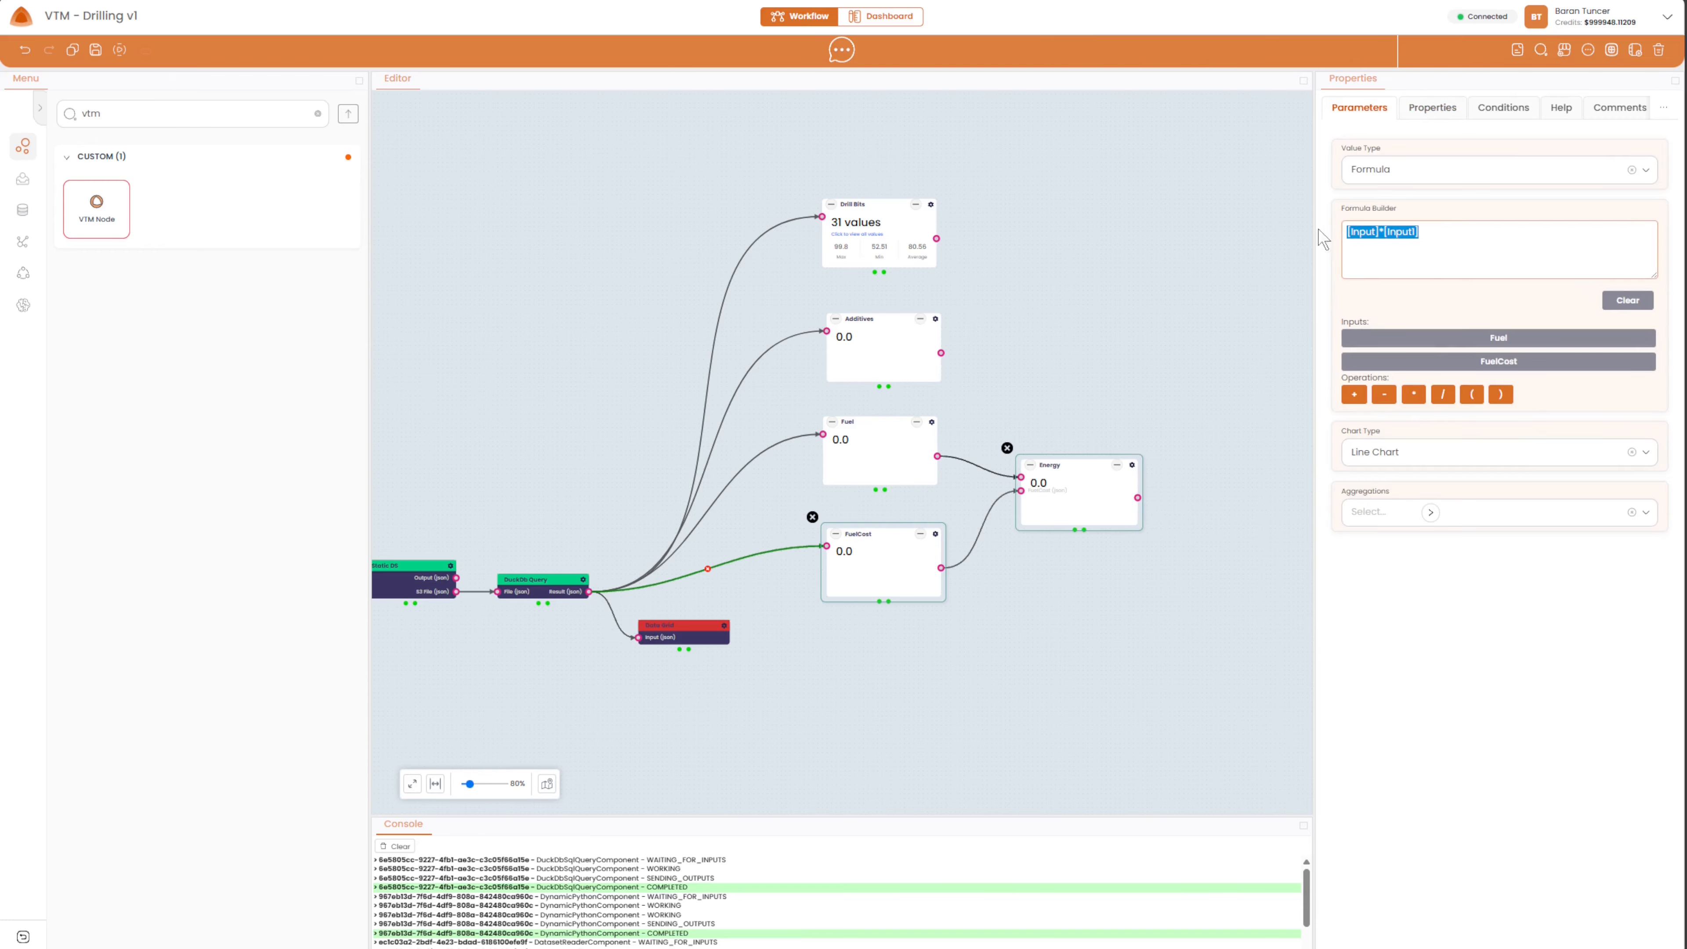
key(BackSpace)
click(1455, 338)
click(1415, 397)
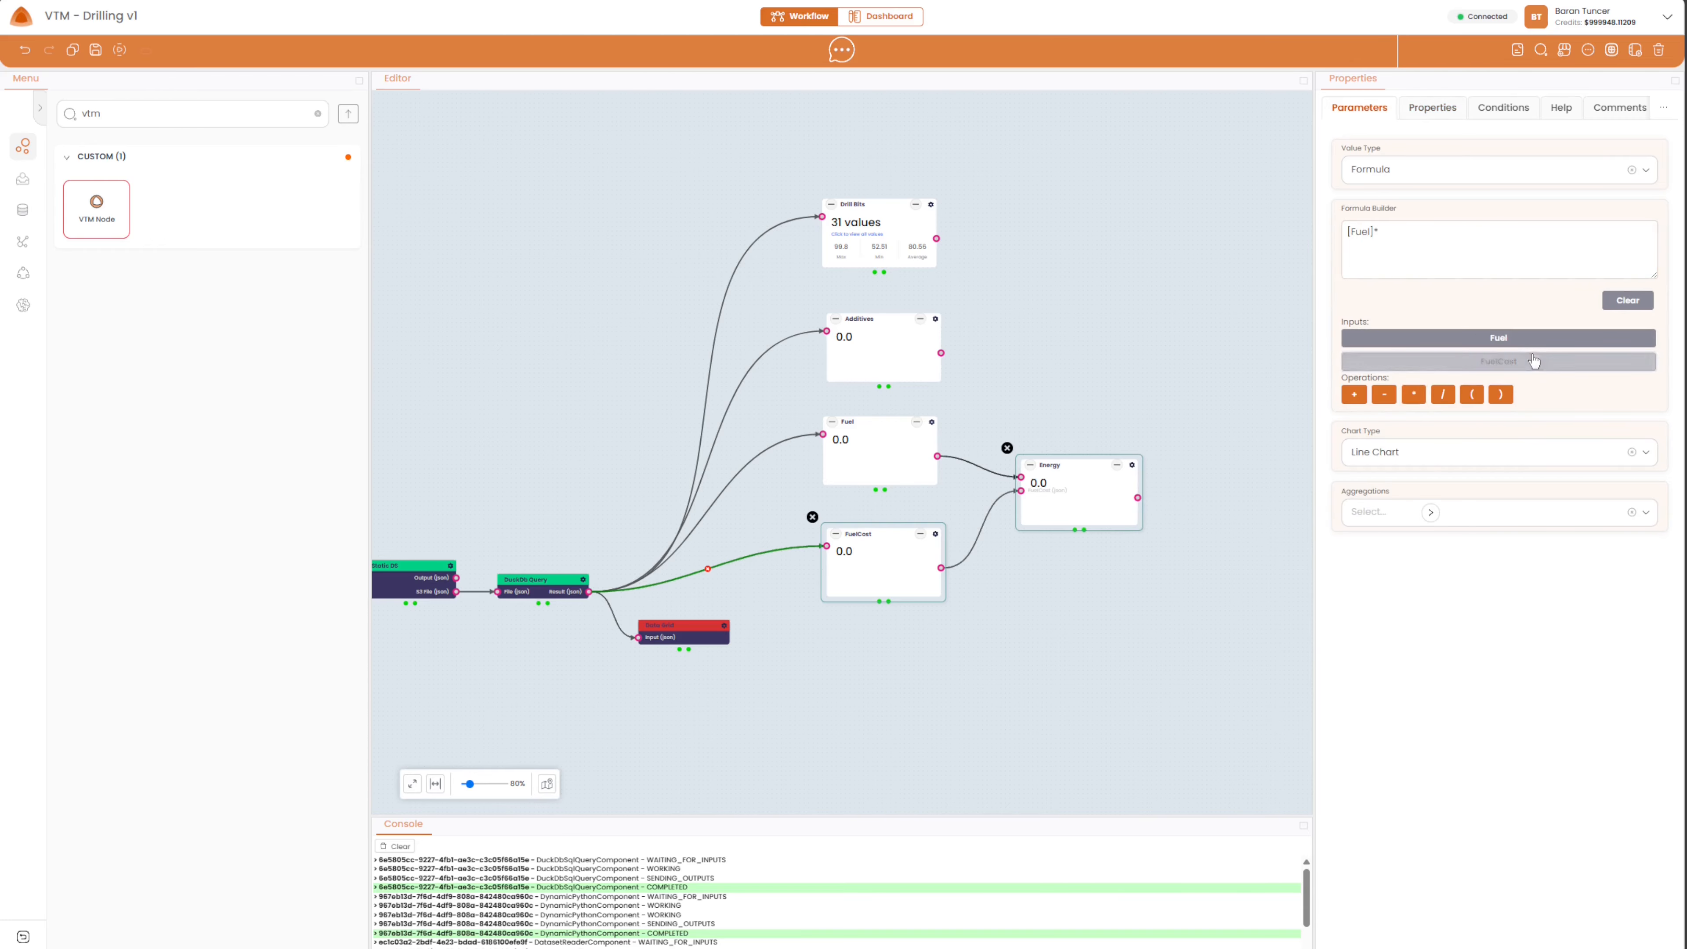
click(1499, 361)
Choose Average, Max and Min as the Energy node's aggregations.
click(1500, 519)
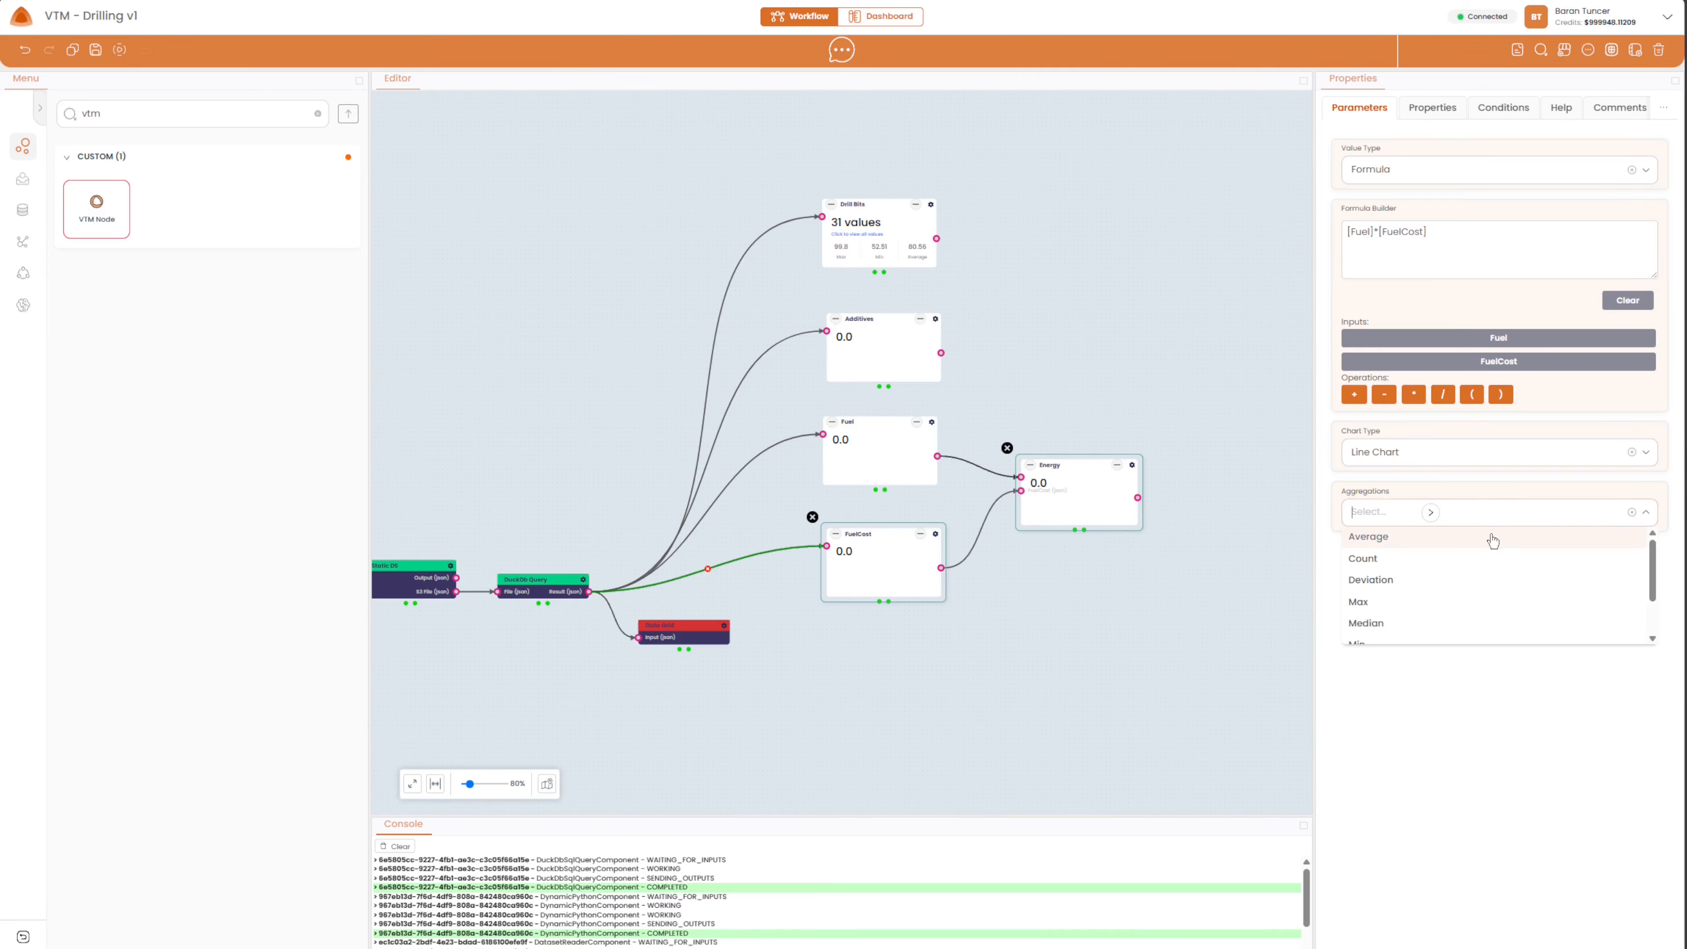
click(1491, 536)
click(1435, 601)
scroll(1435, 598, down, 1)
click(1435, 588)
click(1492, 761)
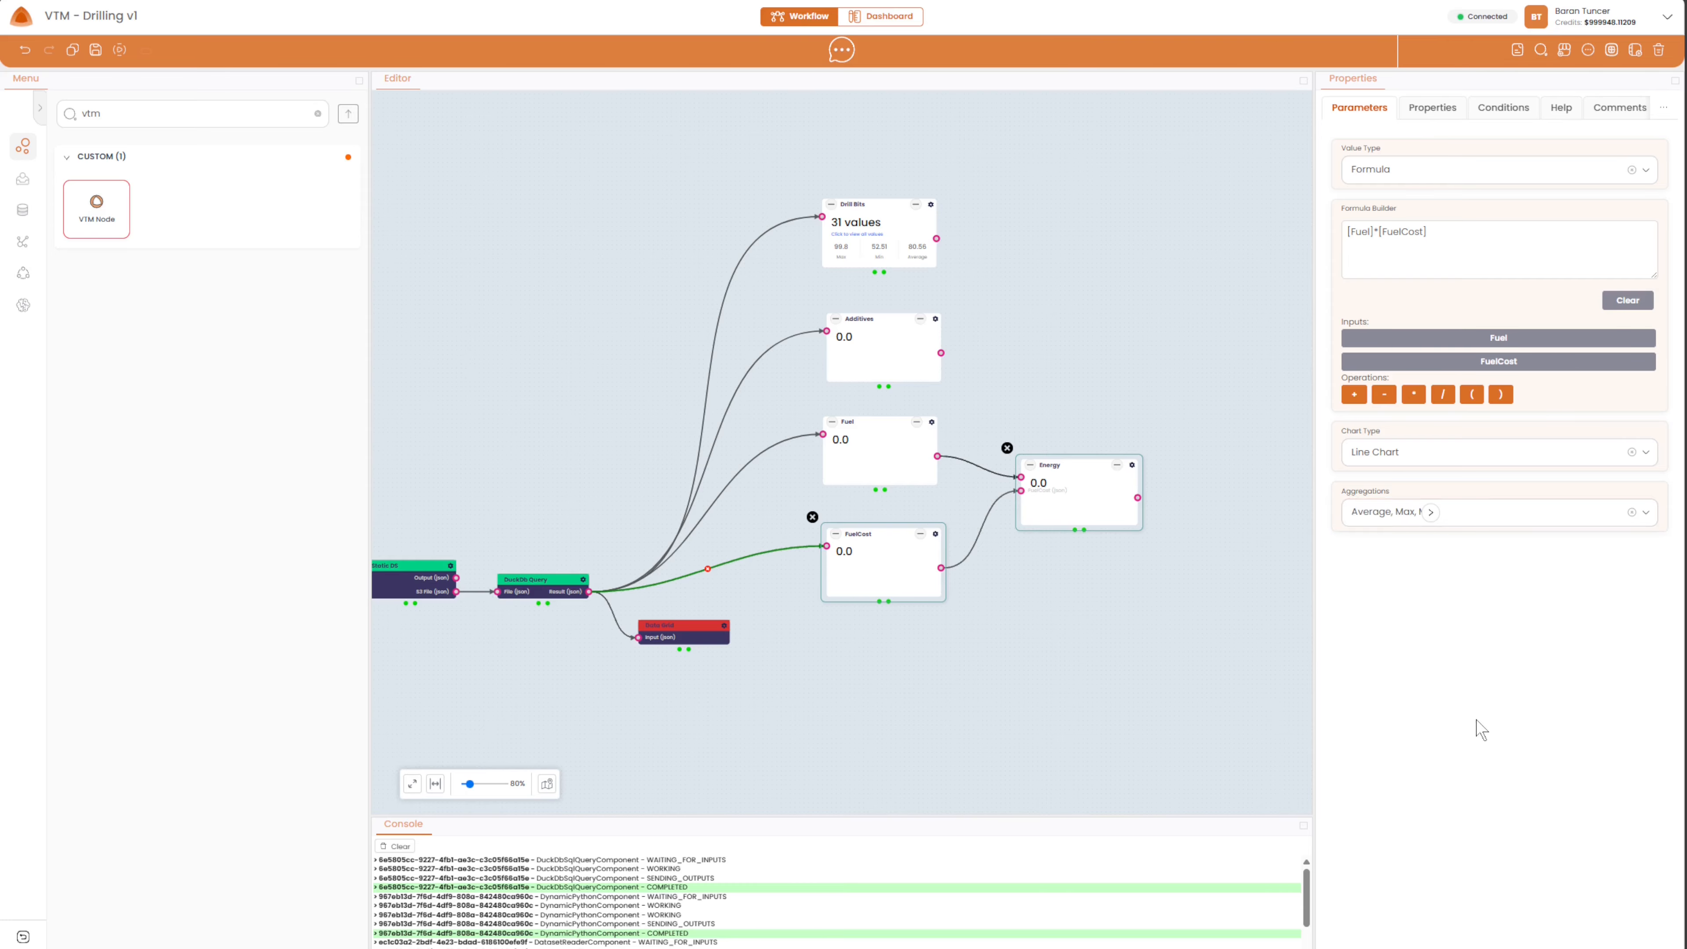
Set the Energy node's chart type to Bar Chart and save the workspace.
click(1480, 451)
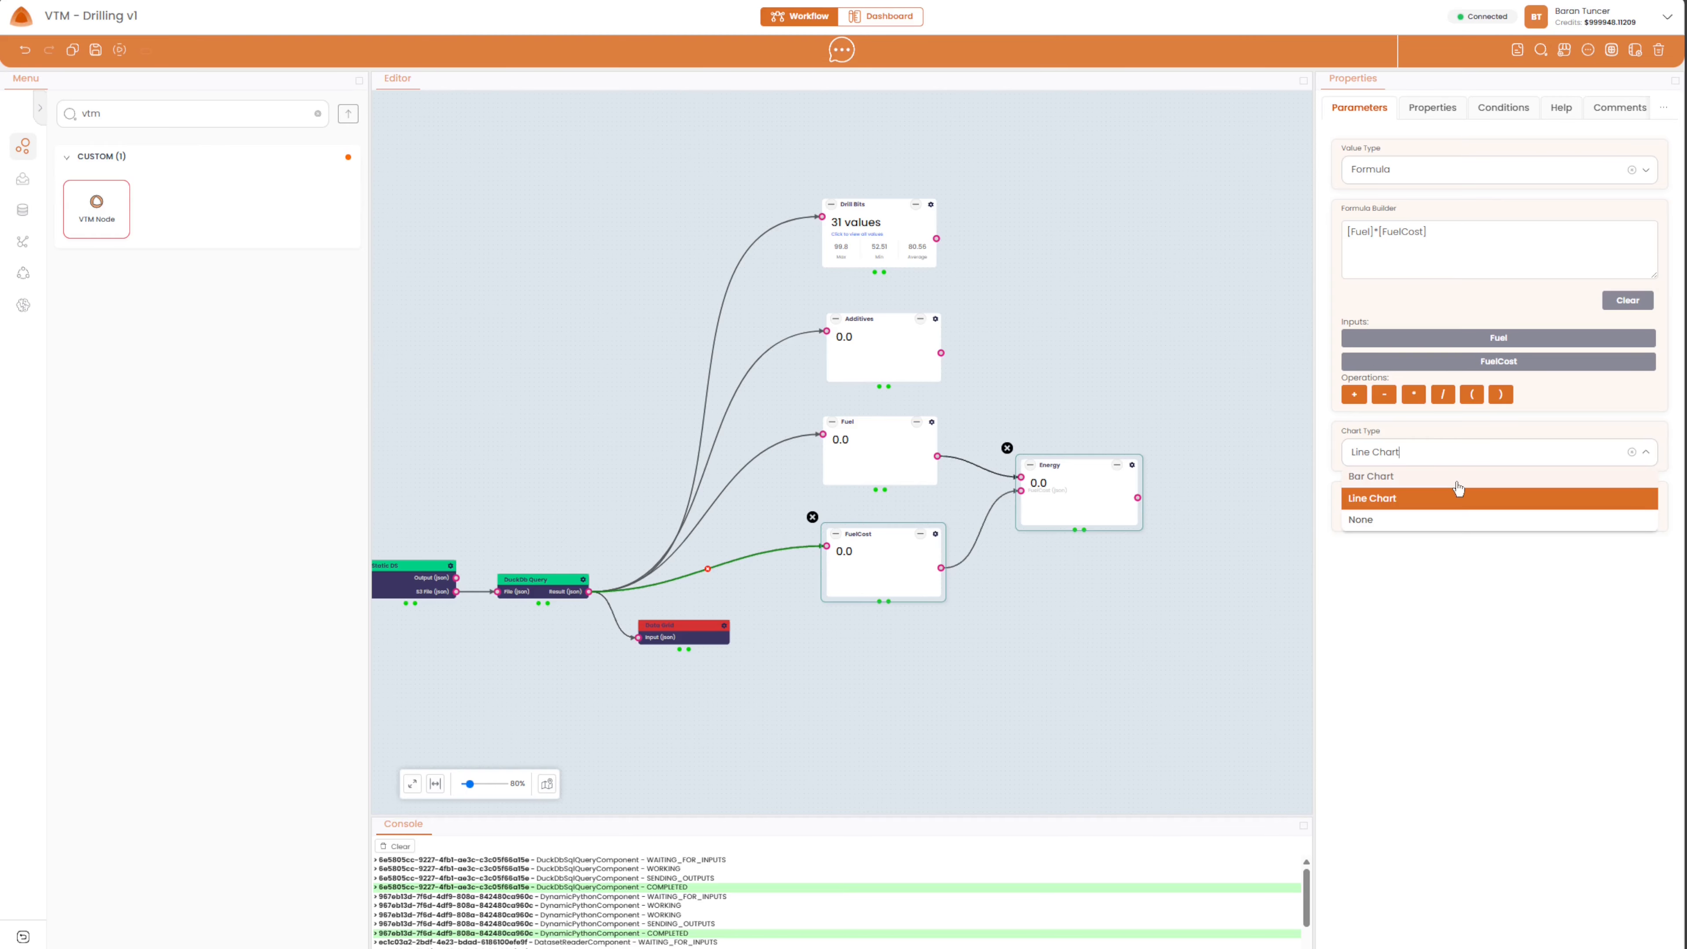
click(1462, 476)
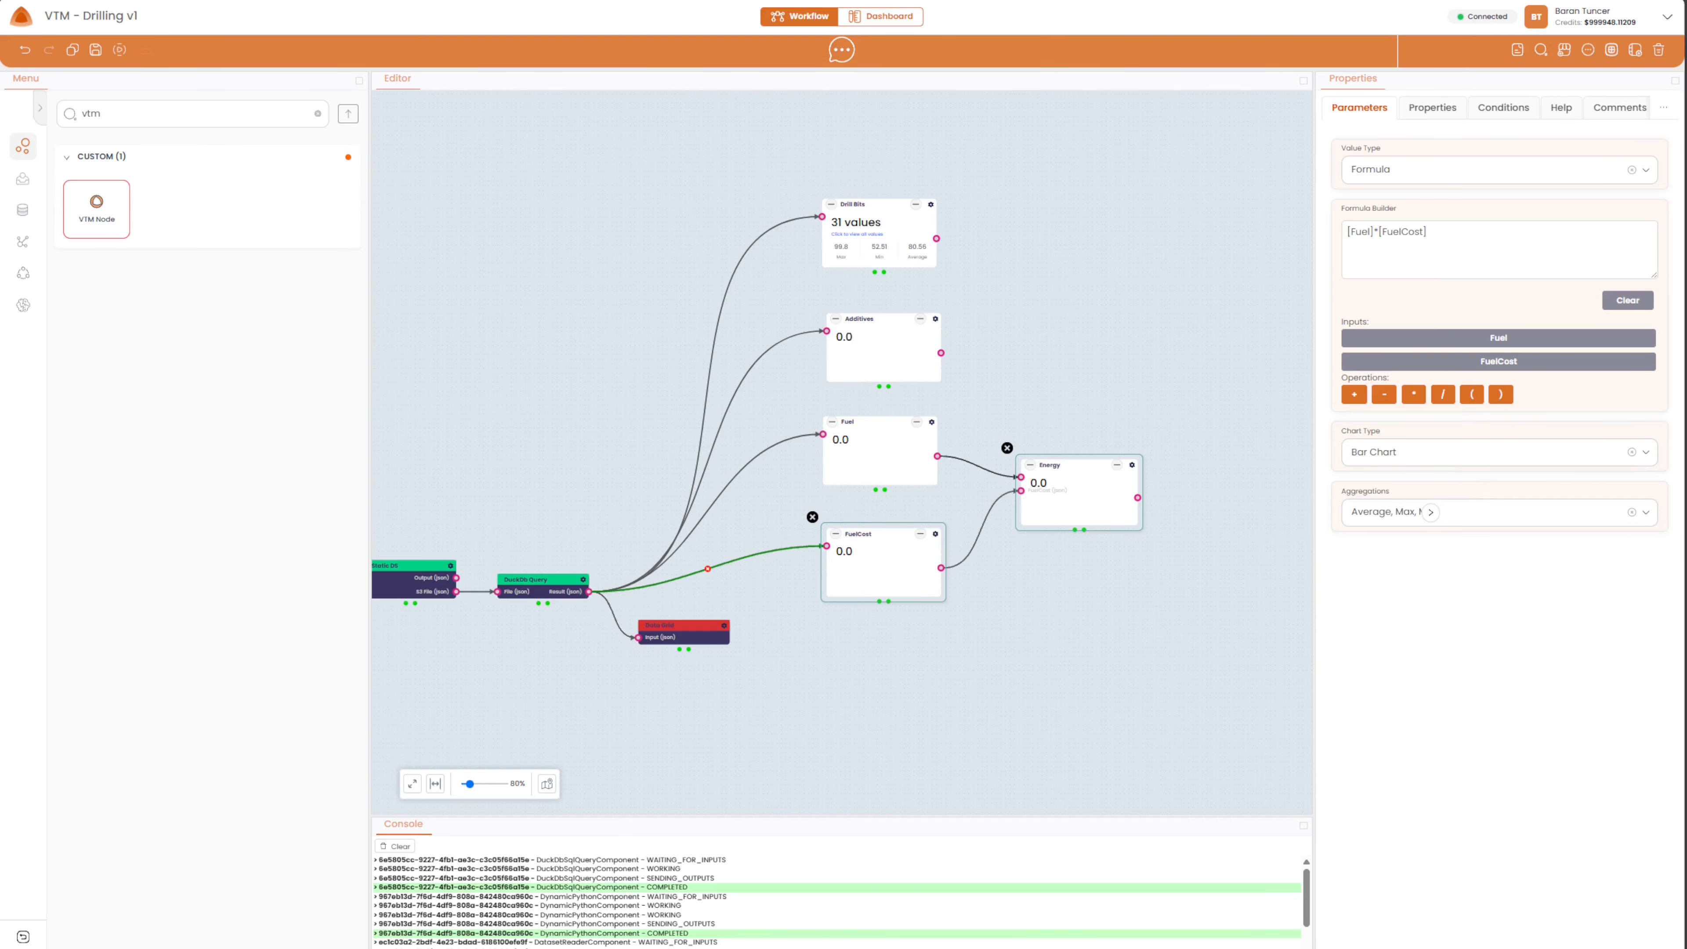
click(95, 49)
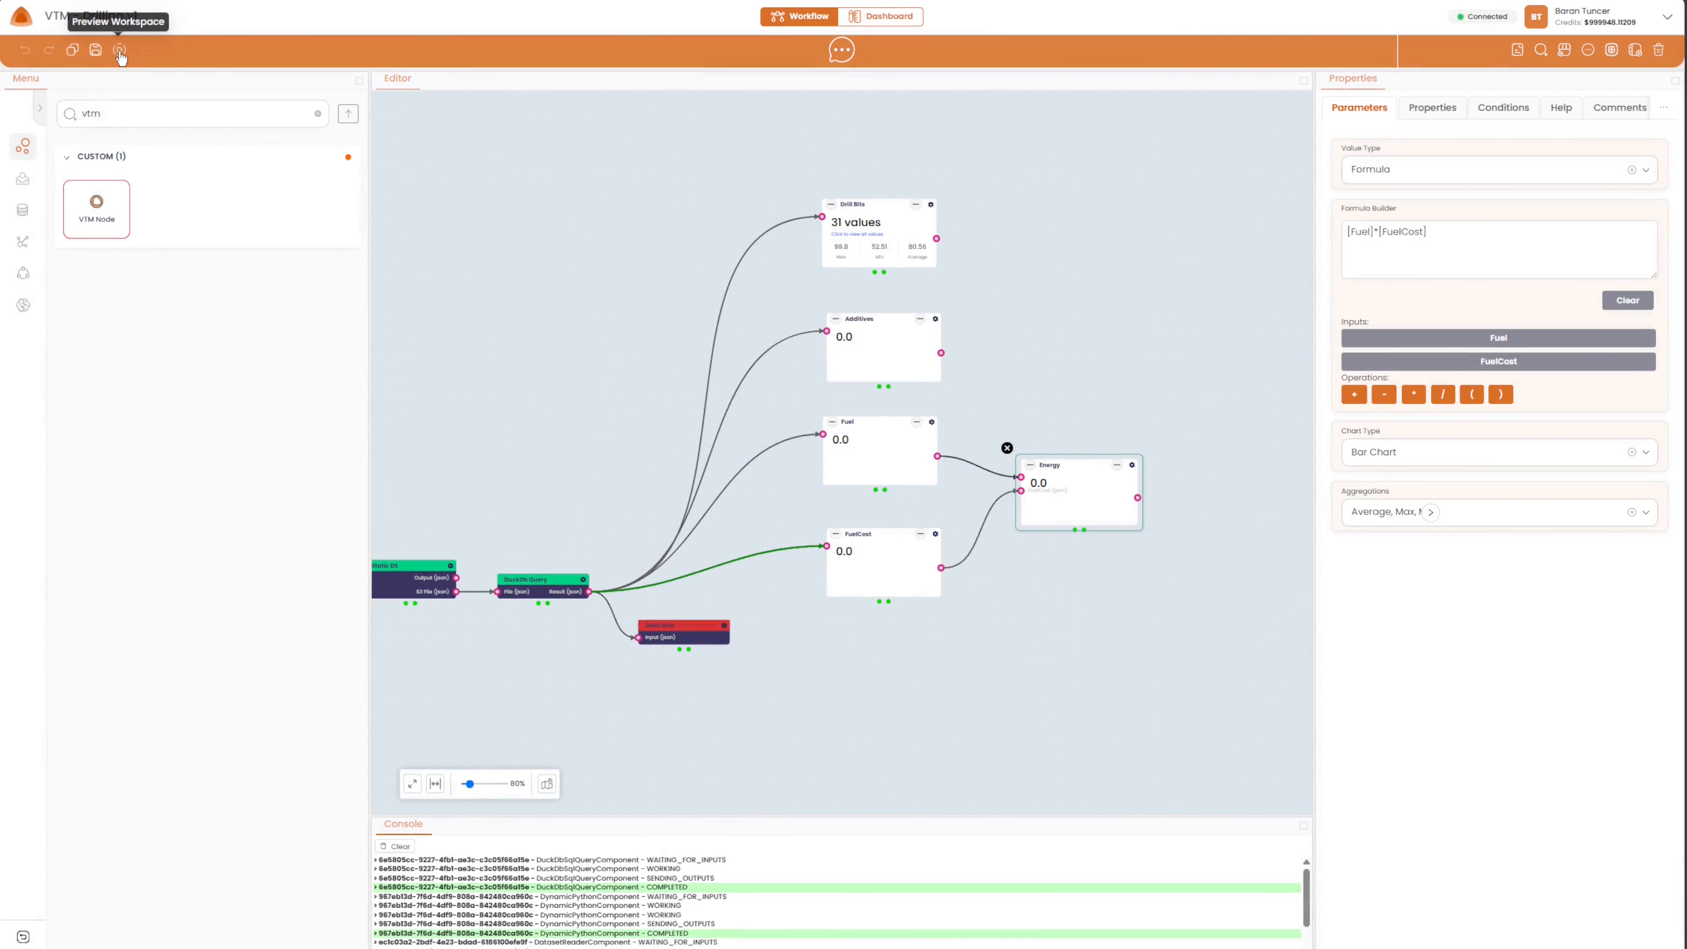
Preview the workspace and examine the Fuel, FuelCost and Energy cards on the dashboard's value tree.
click(120, 51)
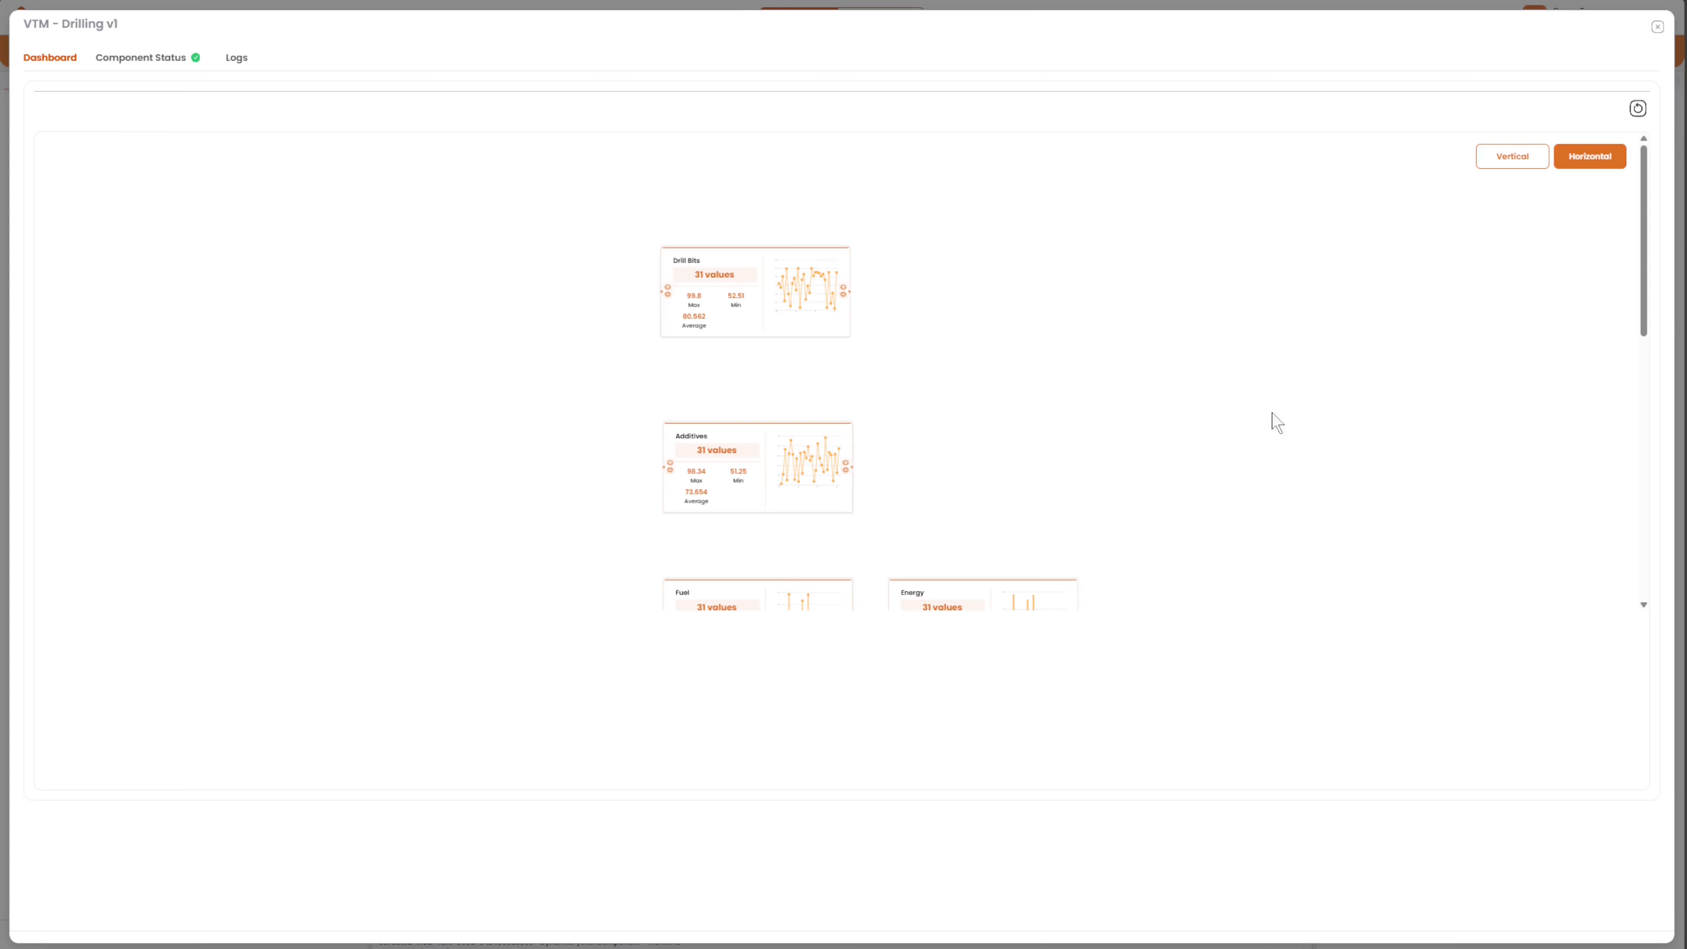
drag(1640, 261, 1633, 371)
scroll(927, 403, up, 1)
scroll(927, 402, up, 2)
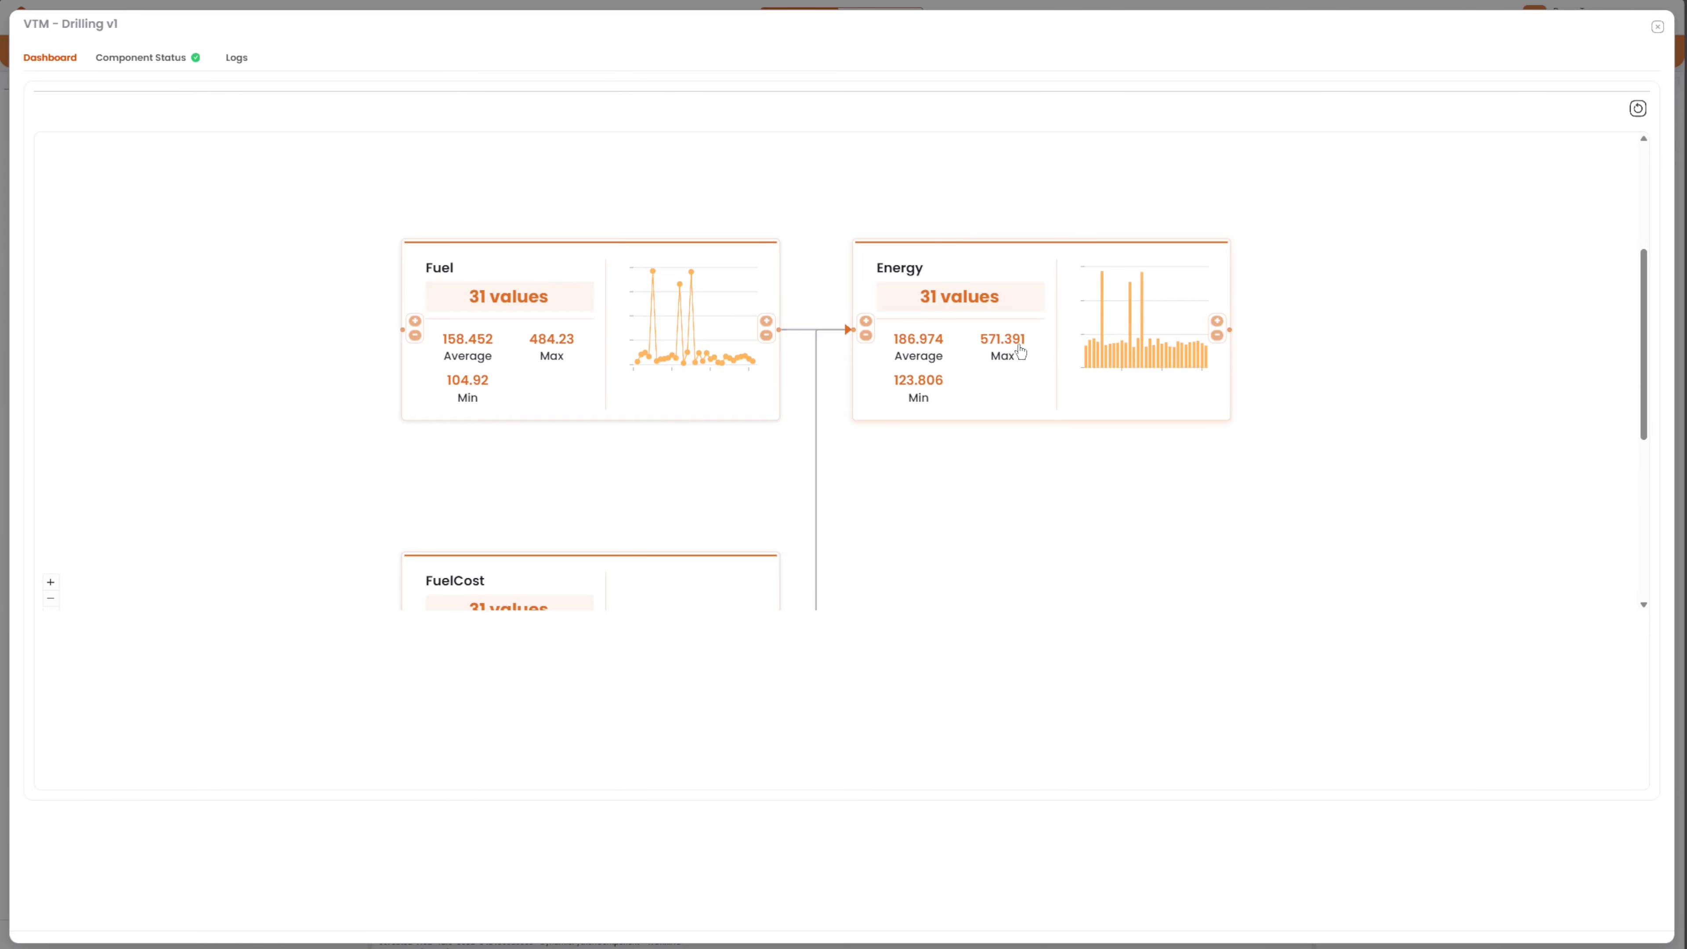
scroll(809, 350, down, 1)
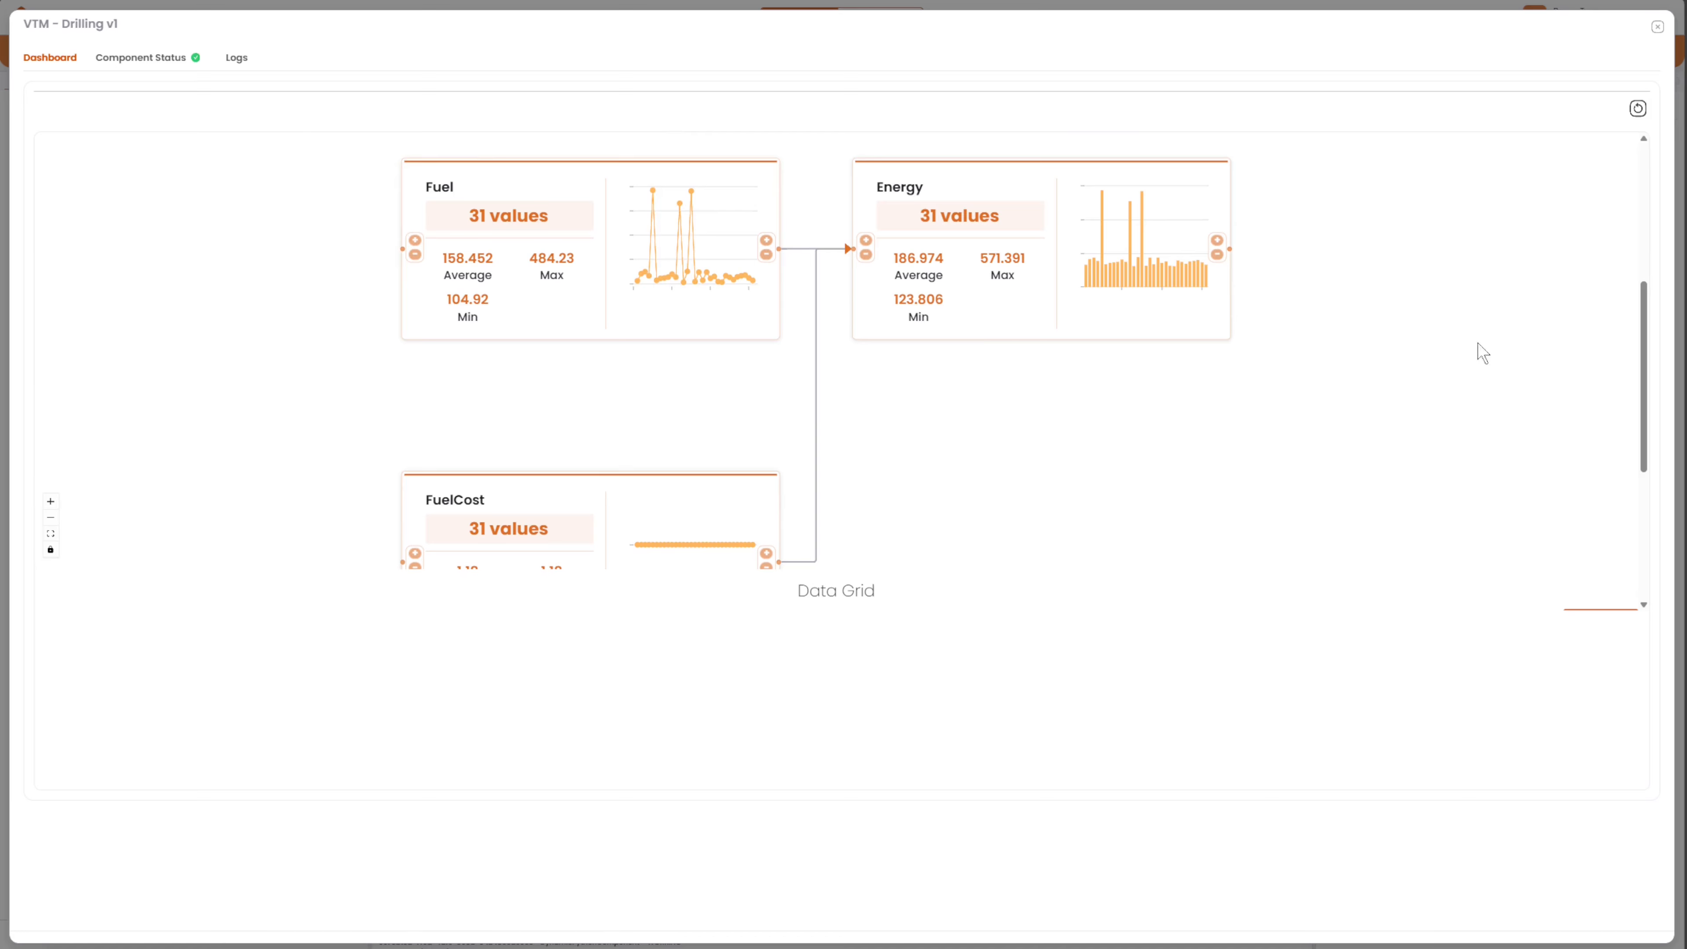
scroll(1642, 353, down, 1)
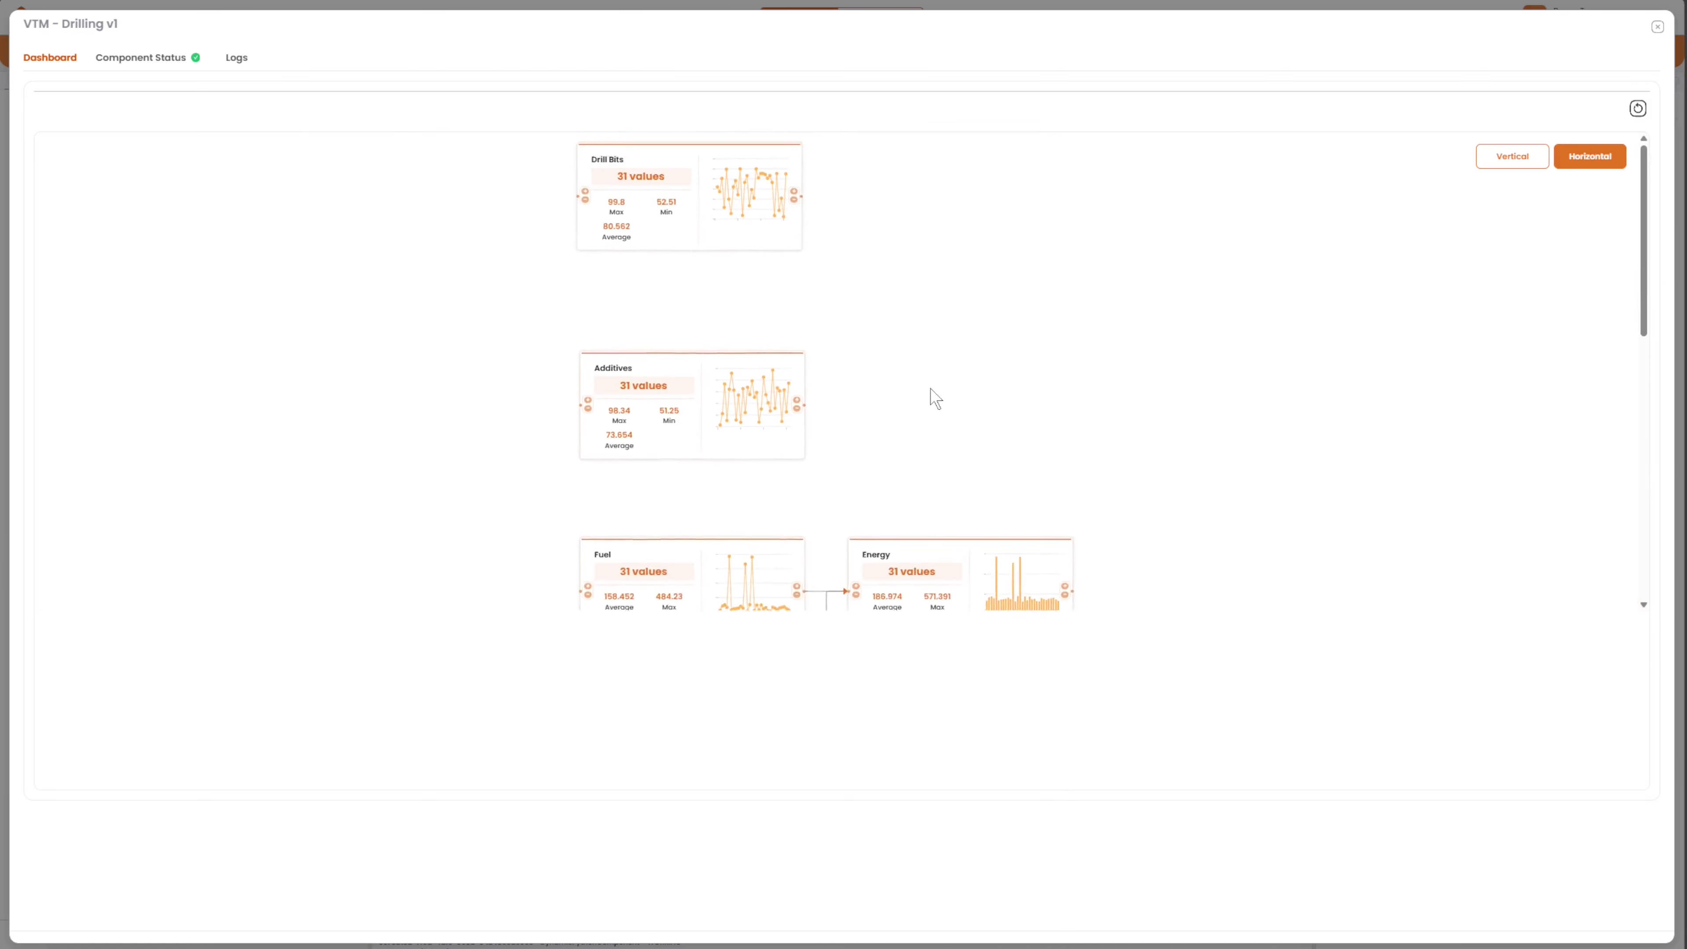
Examine the Drill Bits and Additives cards on the dashboard's value tree and close the preview.
drag(930, 389, 930, 437)
scroll(737, 461, up, 2)
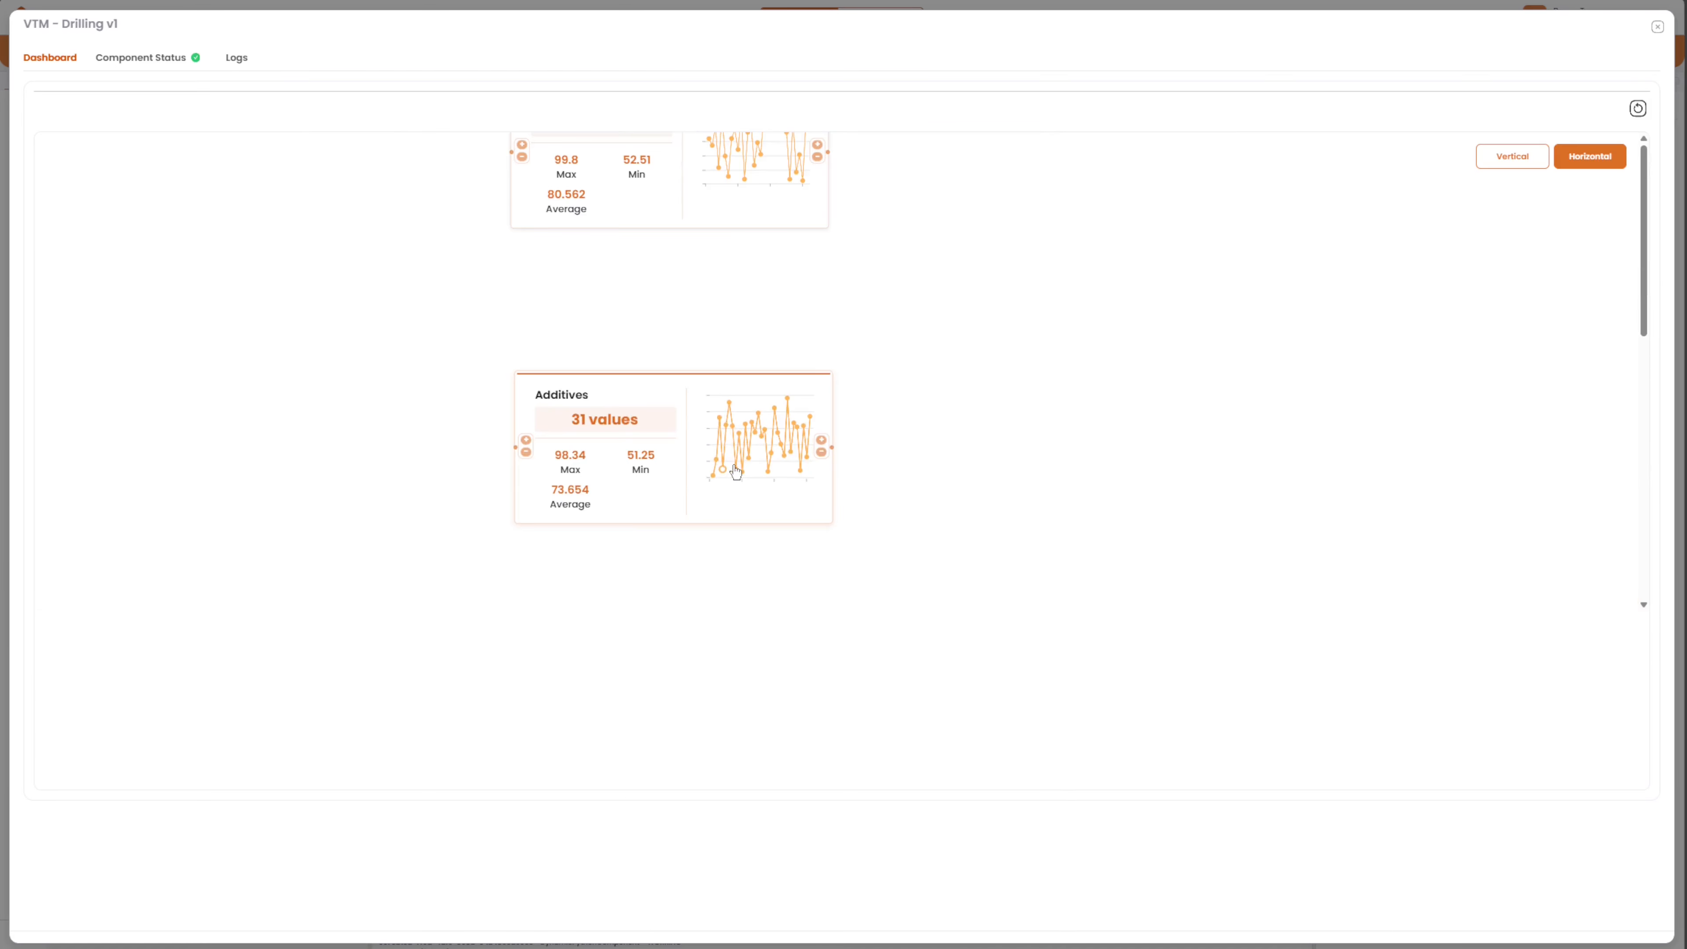
drag(899, 381, 905, 419)
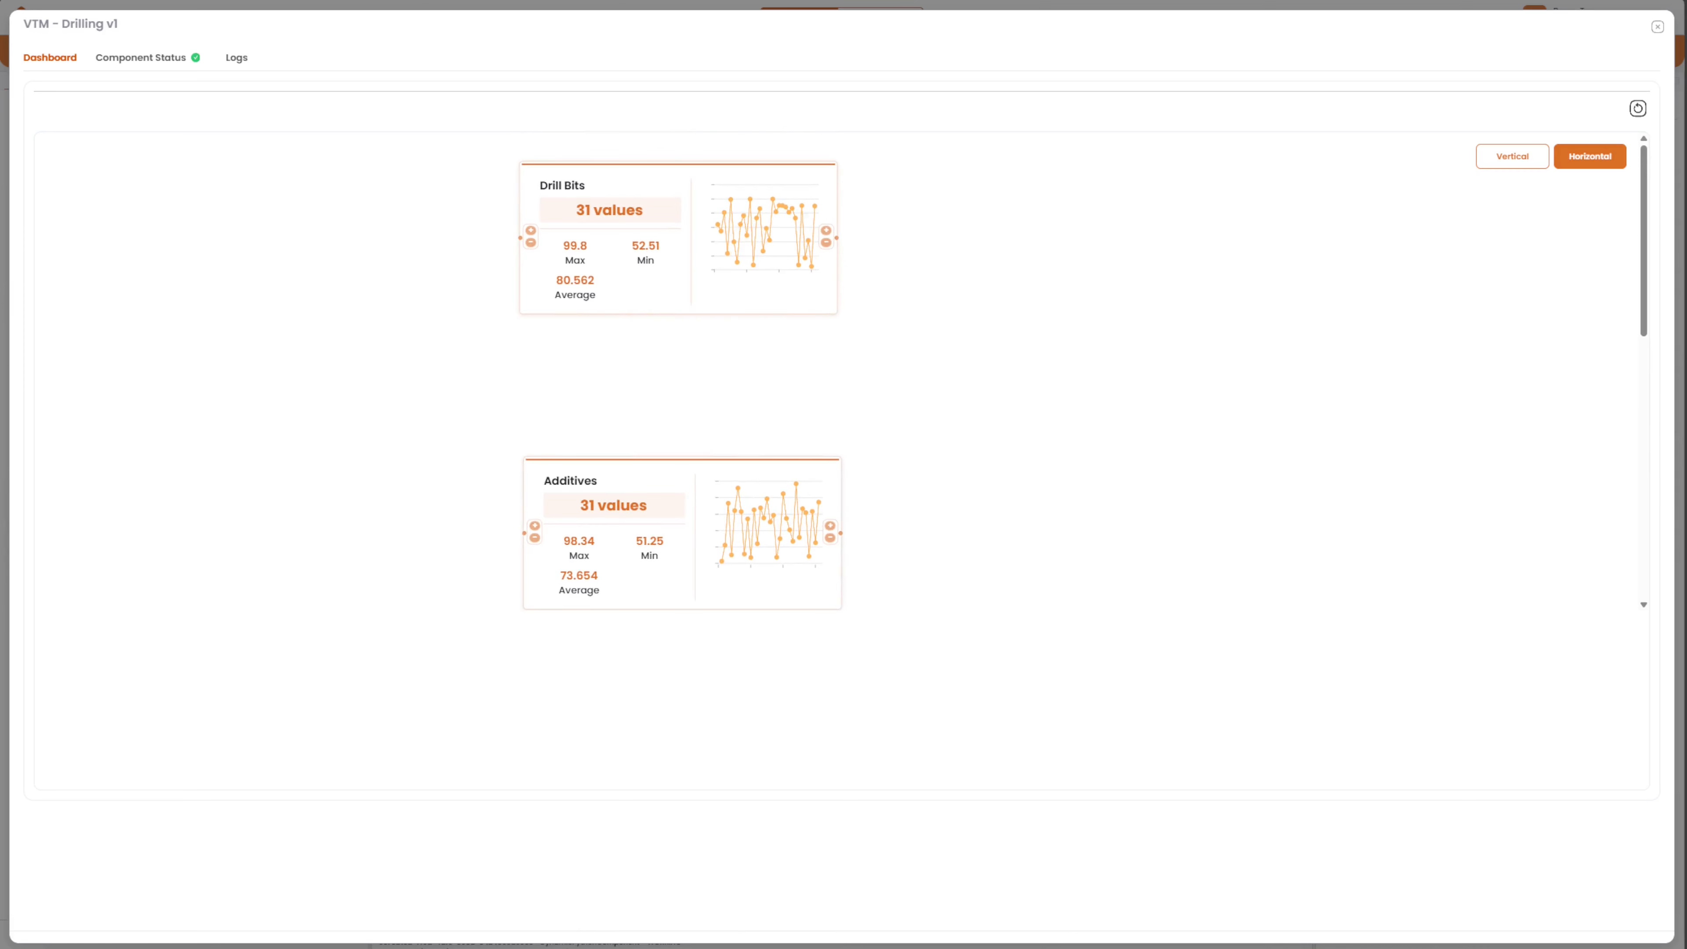
click(1657, 29)
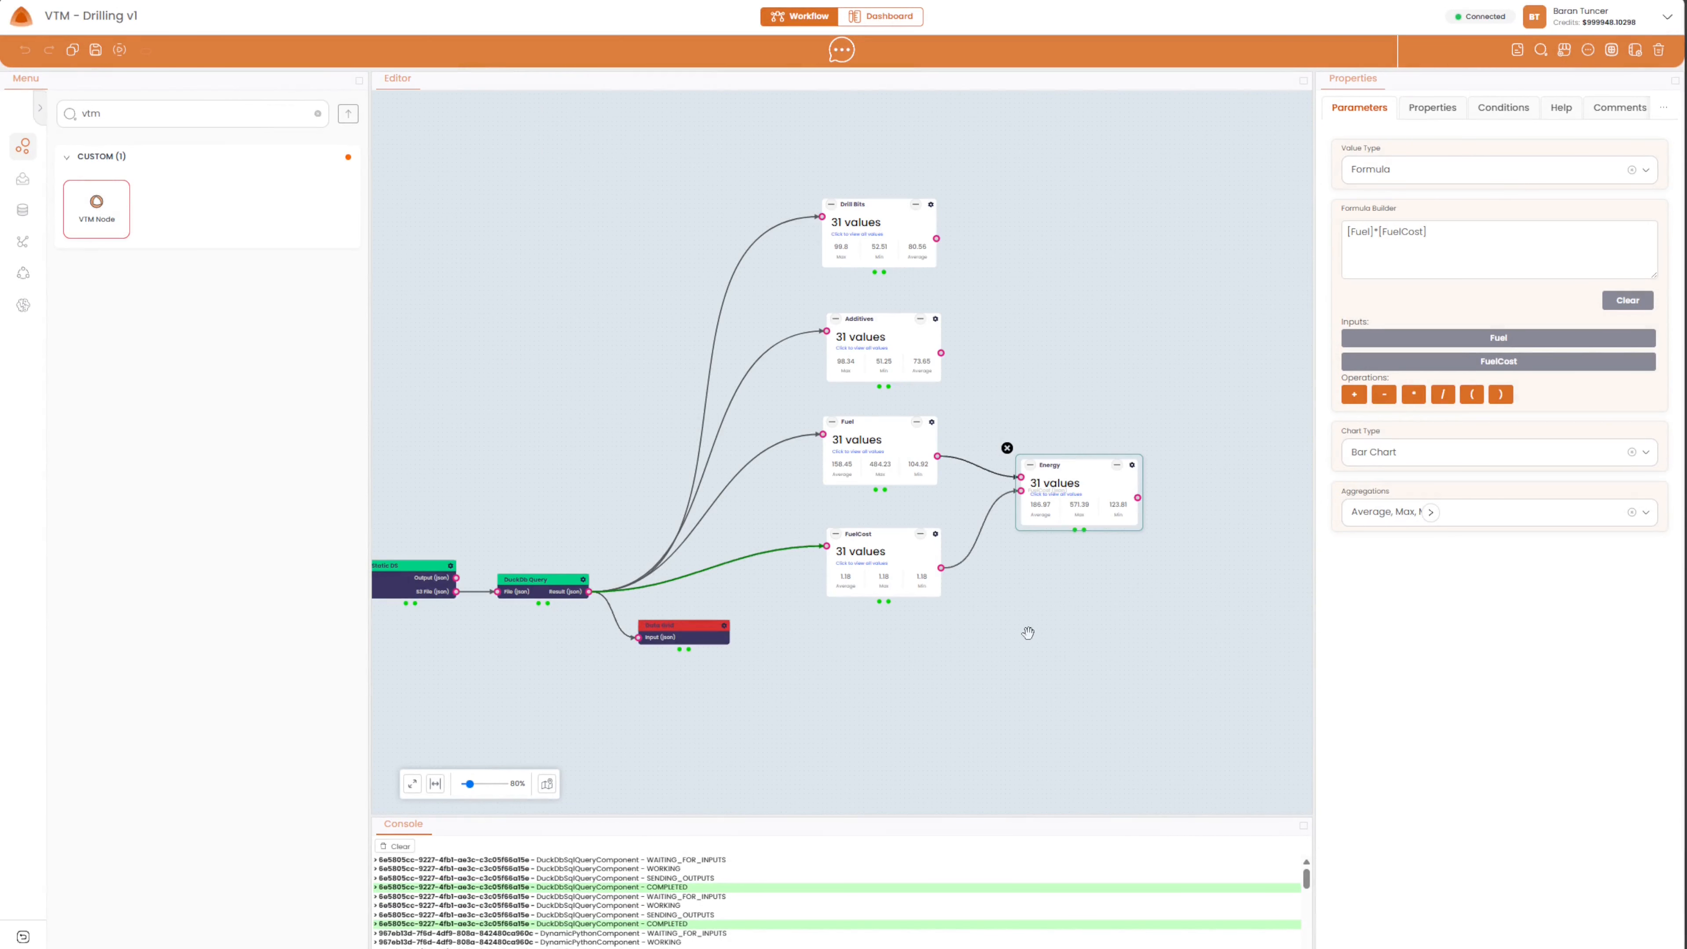
Add a VTM node below FuelCost, connect the DuckDB query's result to it and label it Payroll.
scroll(1057, 479, down, 2)
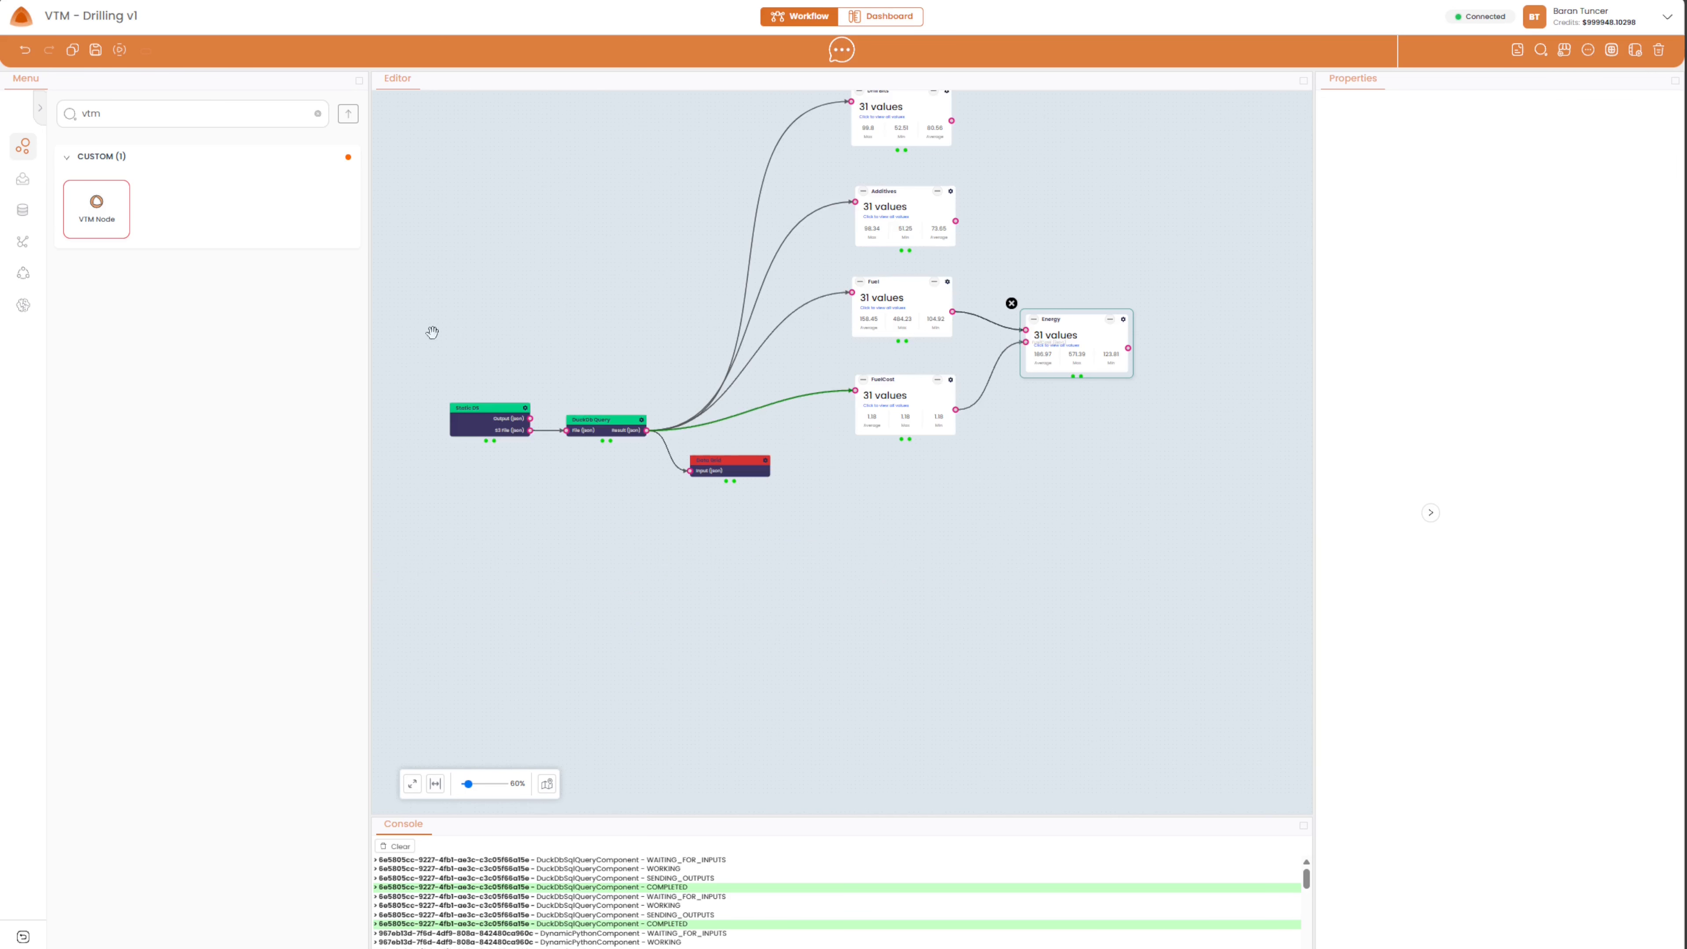
drag(96, 210, 914, 509)
drag(646, 431, 863, 519)
drag(724, 462, 721, 521)
click(1432, 107)
triple_click(1432, 143)
text(Payroll)
click(1360, 107)
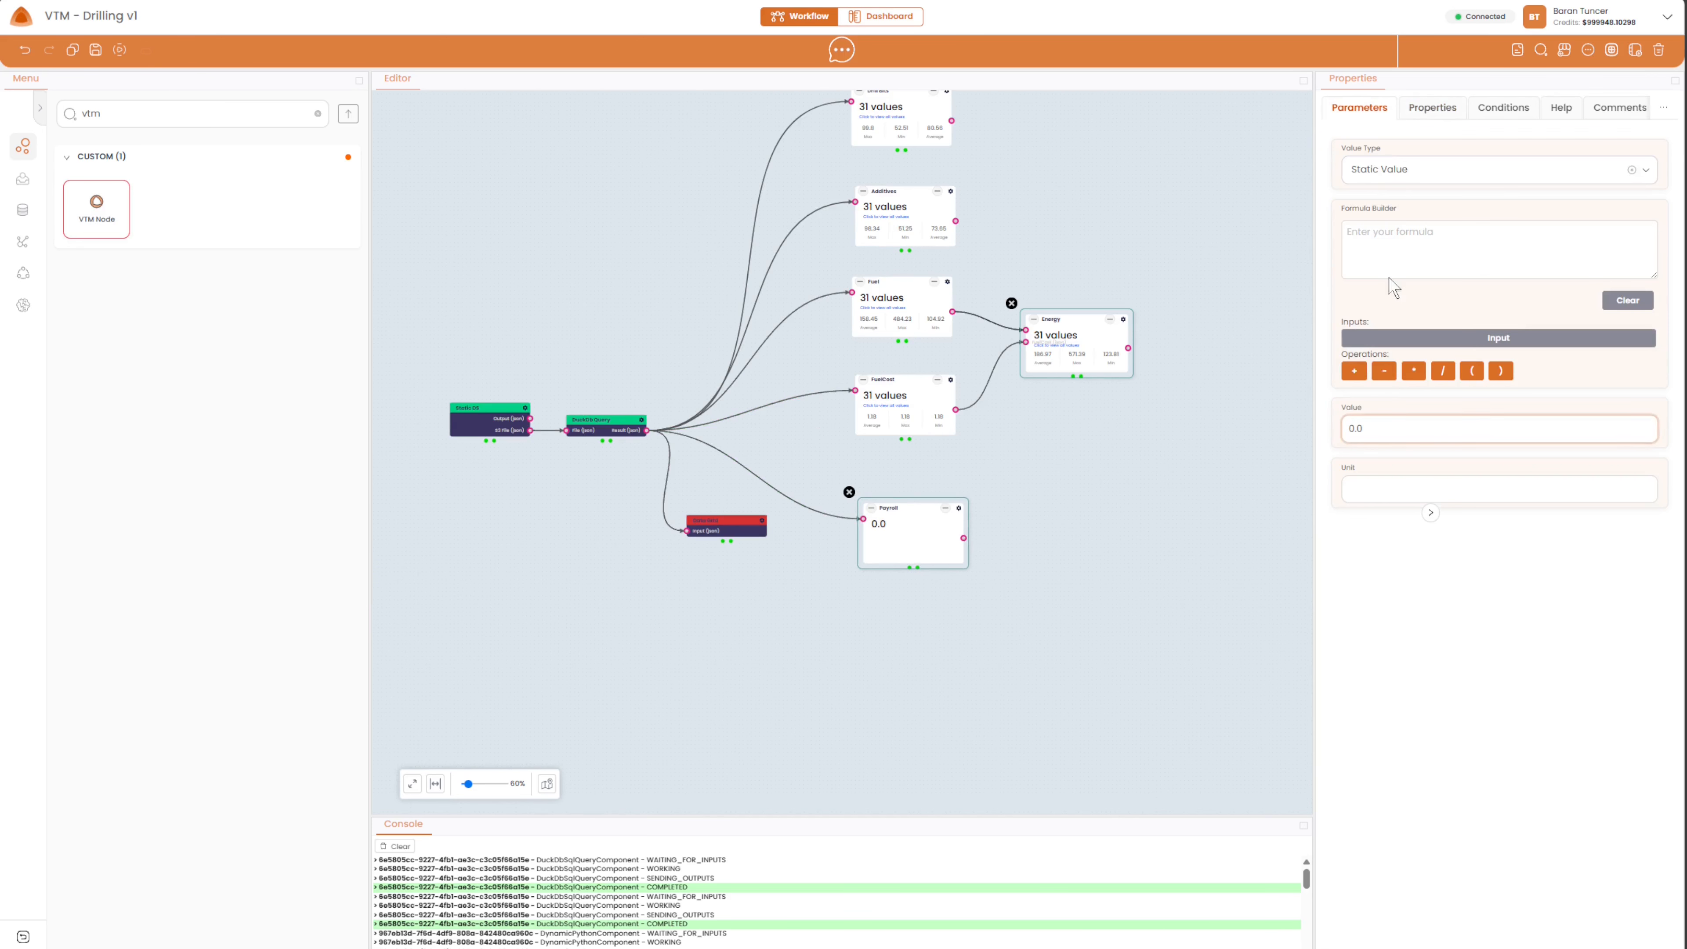
Set the Payroll node's value type to Dataset Column, using the Payroll column with Date as the reference column.
click(1402, 170)
click(1392, 219)
click(1369, 489)
click(1454, 573)
click(1368, 549)
click(1449, 577)
Choose Average, Max and Min as the Payroll node's aggregations.
click(1391, 609)
scroll(1385, 687, down, 2)
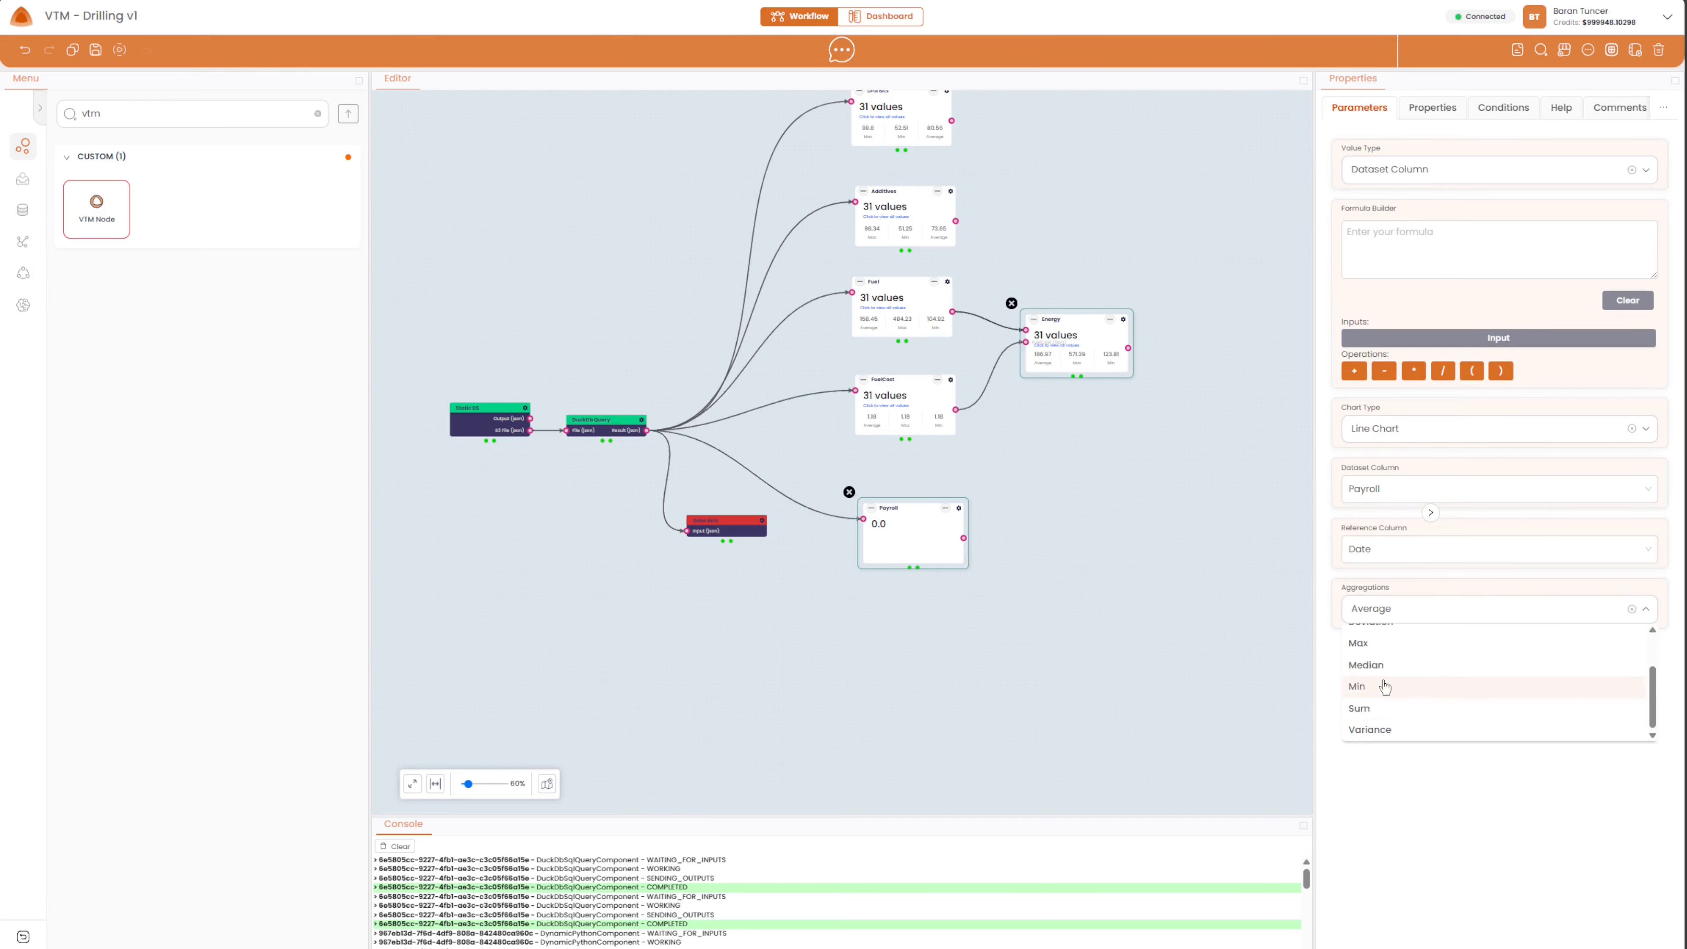
click(1360, 644)
click(1384, 687)
click(1432, 845)
Add a VTM node below Payroll, connect the DuckDB query's result to it and tidy the surrounding node positions.
drag(96, 209, 893, 628)
drag(647, 430, 845, 613)
drag(724, 520, 696, 621)
drag(914, 508, 898, 497)
drag(903, 602, 910, 589)
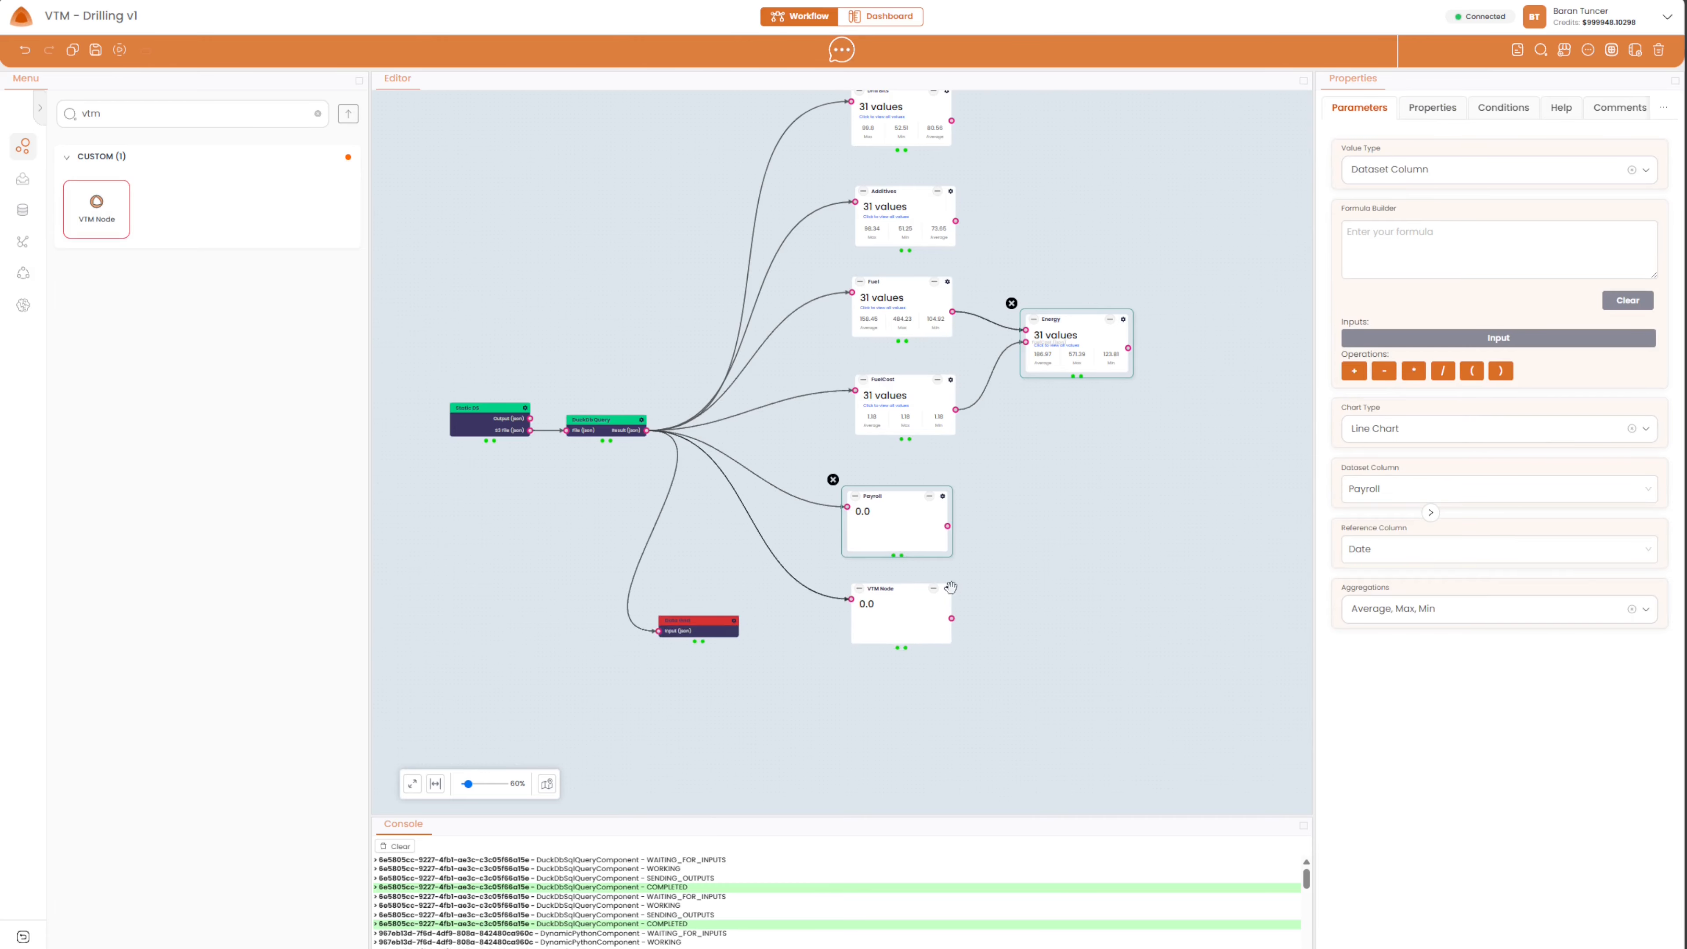
Label the new VTM node below Payroll DamageCost.
click(948, 589)
click(1433, 108)
triple_click(1432, 144)
text(DamageCost)
Set the DamageCost node's value type to Dataset Column, using the DamageCost column with Date as the reference column.
click(1360, 107)
click(1402, 169)
click(1392, 220)
click(1371, 491)
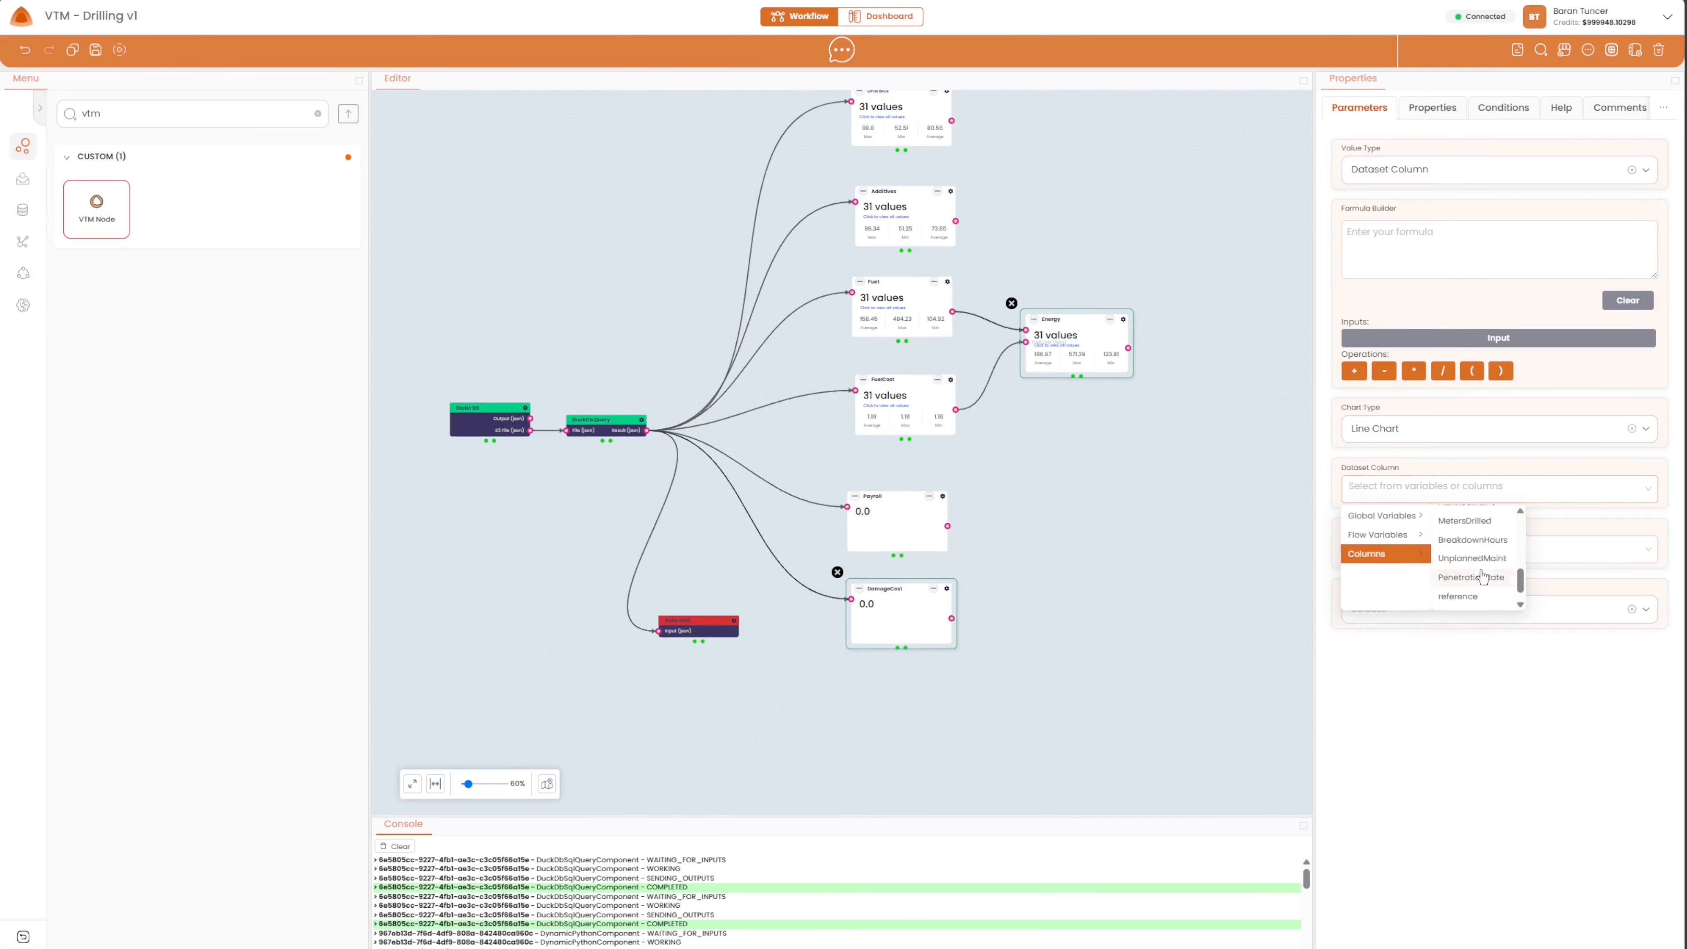
scroll(1483, 577, down, 1)
click(1470, 578)
click(1375, 549)
click(1455, 578)
Choose Average, Max and Min as the DamageCost node's aggregations.
click(1392, 609)
scroll(1385, 687, down, 2)
click(1362, 643)
click(1382, 687)
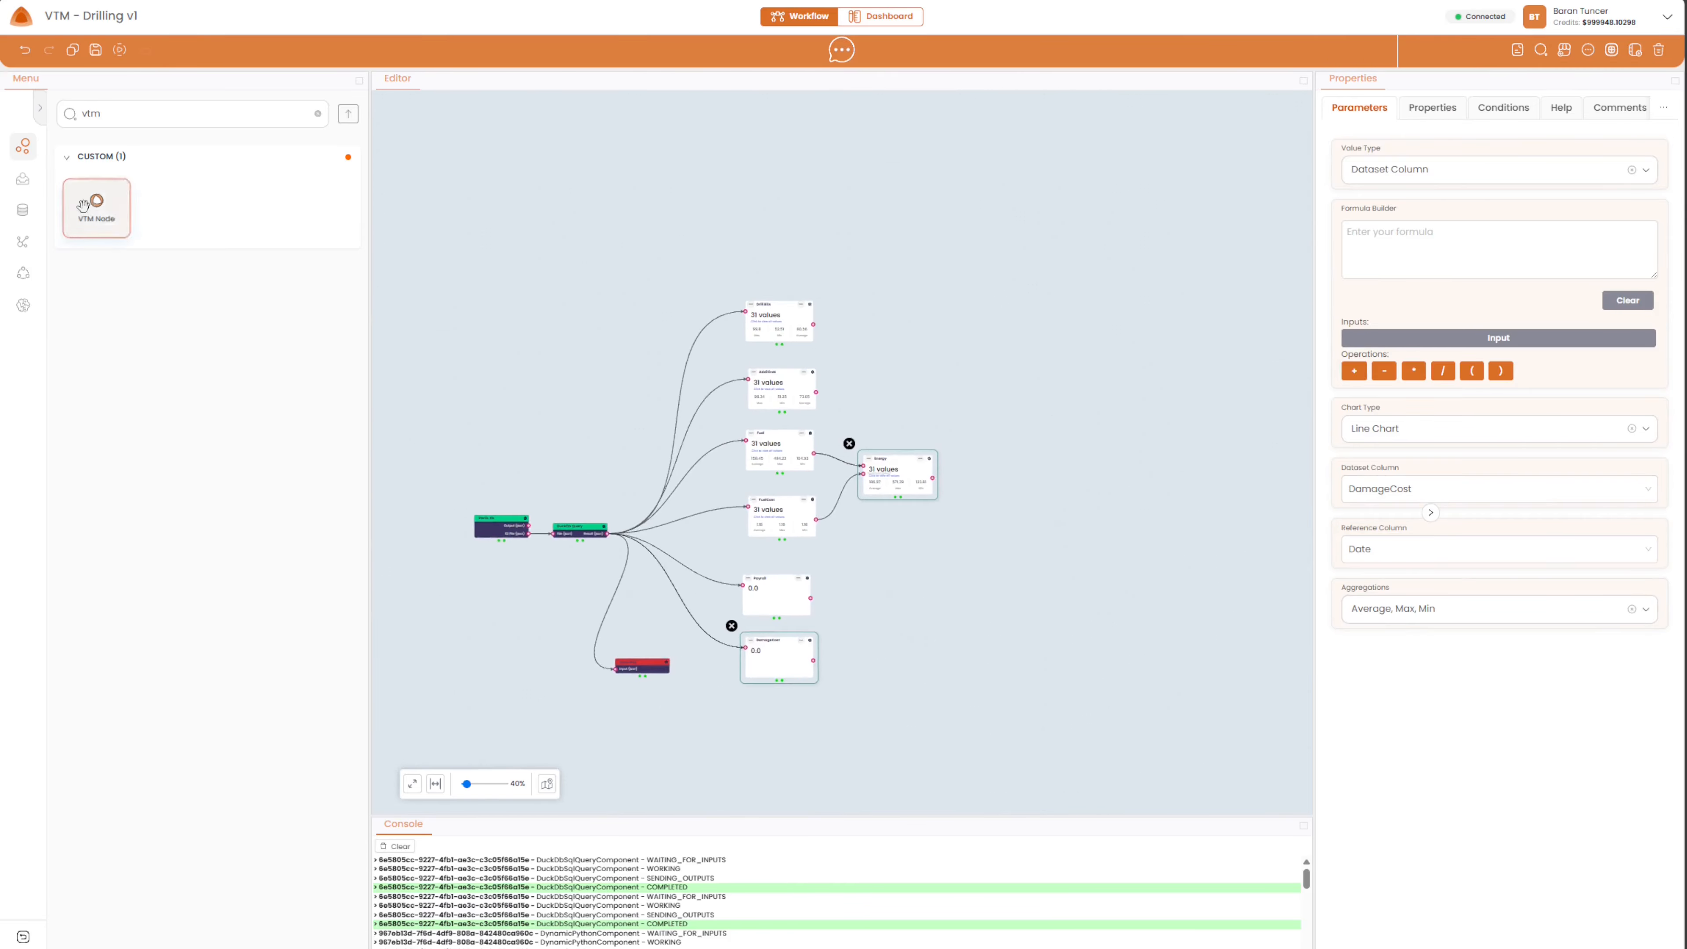
Add a VTM node beside Payroll and DamageCost, give it a second input and label it LaborCost.
drag(84, 205, 897, 602)
scroll(814, 683, up, 4)
click(1105, 484)
click(1432, 109)
click(1670, 237)
drag(1466, 150, 1235, 141)
text(LaborCost)
Label the LaborCost node's two inputs payroll and damagecost.
click(1475, 271)
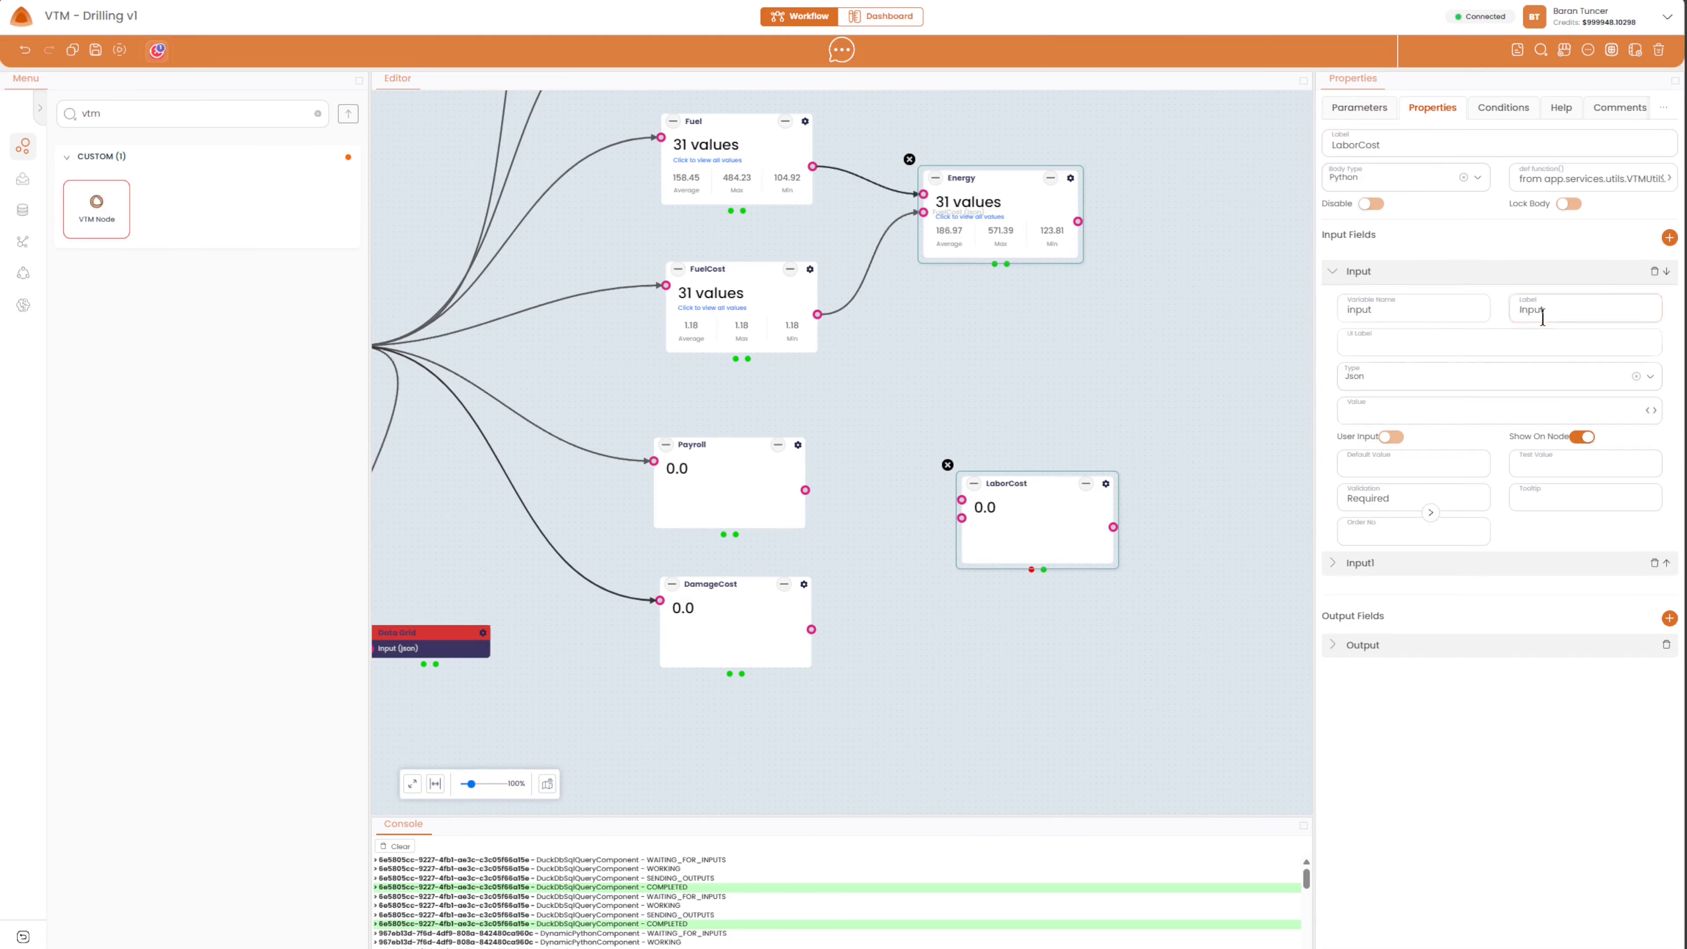
double_click(1541, 312)
text(payroll)
click(1382, 573)
double_click(1545, 337)
text(damagecost)
Set the LaborCost node's value type to Formula and connect Payroll and DamageCost to its matching inputs.
click(1360, 107)
click(1402, 170)
click(1379, 218)
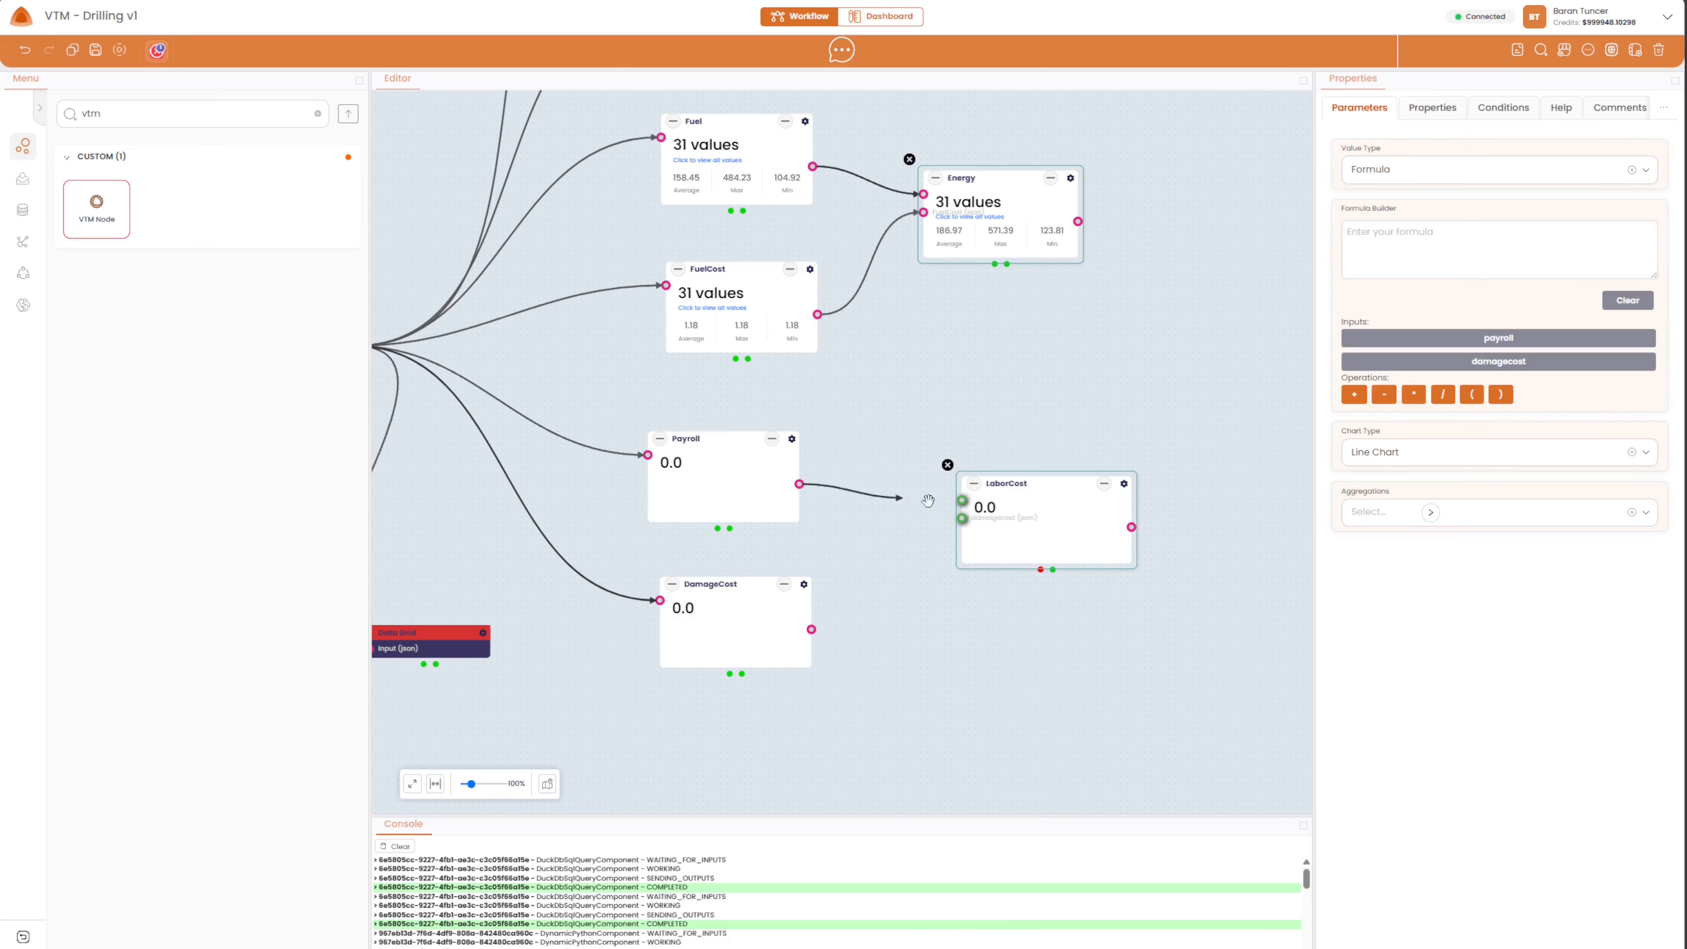
drag(929, 500, 962, 500)
drag(811, 629, 962, 518)
Build the LaborCost formula [payroll]*[damagecost] and choose Average, Max and Min as its aggregations.
click(1499, 339)
click(1414, 394)
click(1499, 362)
click(1394, 512)
click(1375, 546)
click(1376, 590)
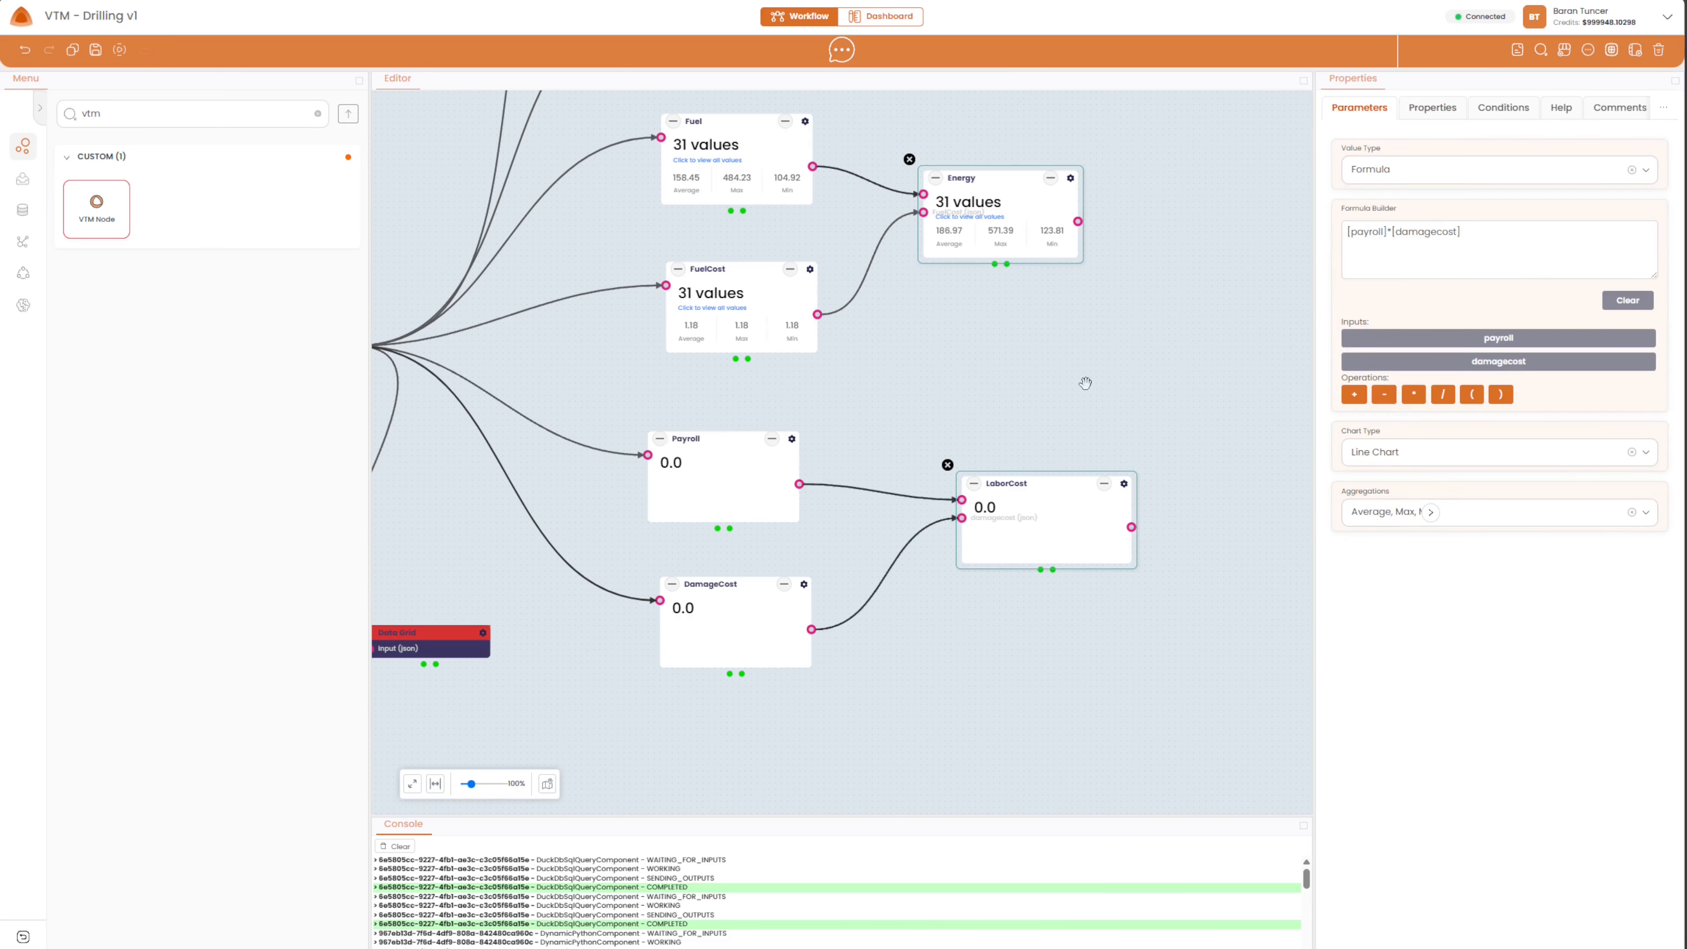
Add a VTM node to the right of Energy and label it Total Drilling Cost.
scroll(1086, 384, down, 4)
drag(1086, 384, 913, 505)
drag(96, 209, 1053, 369)
click(1134, 374)
click(1432, 107)
drag(1331, 145, 1549, 190)
text(Total Drilling C)
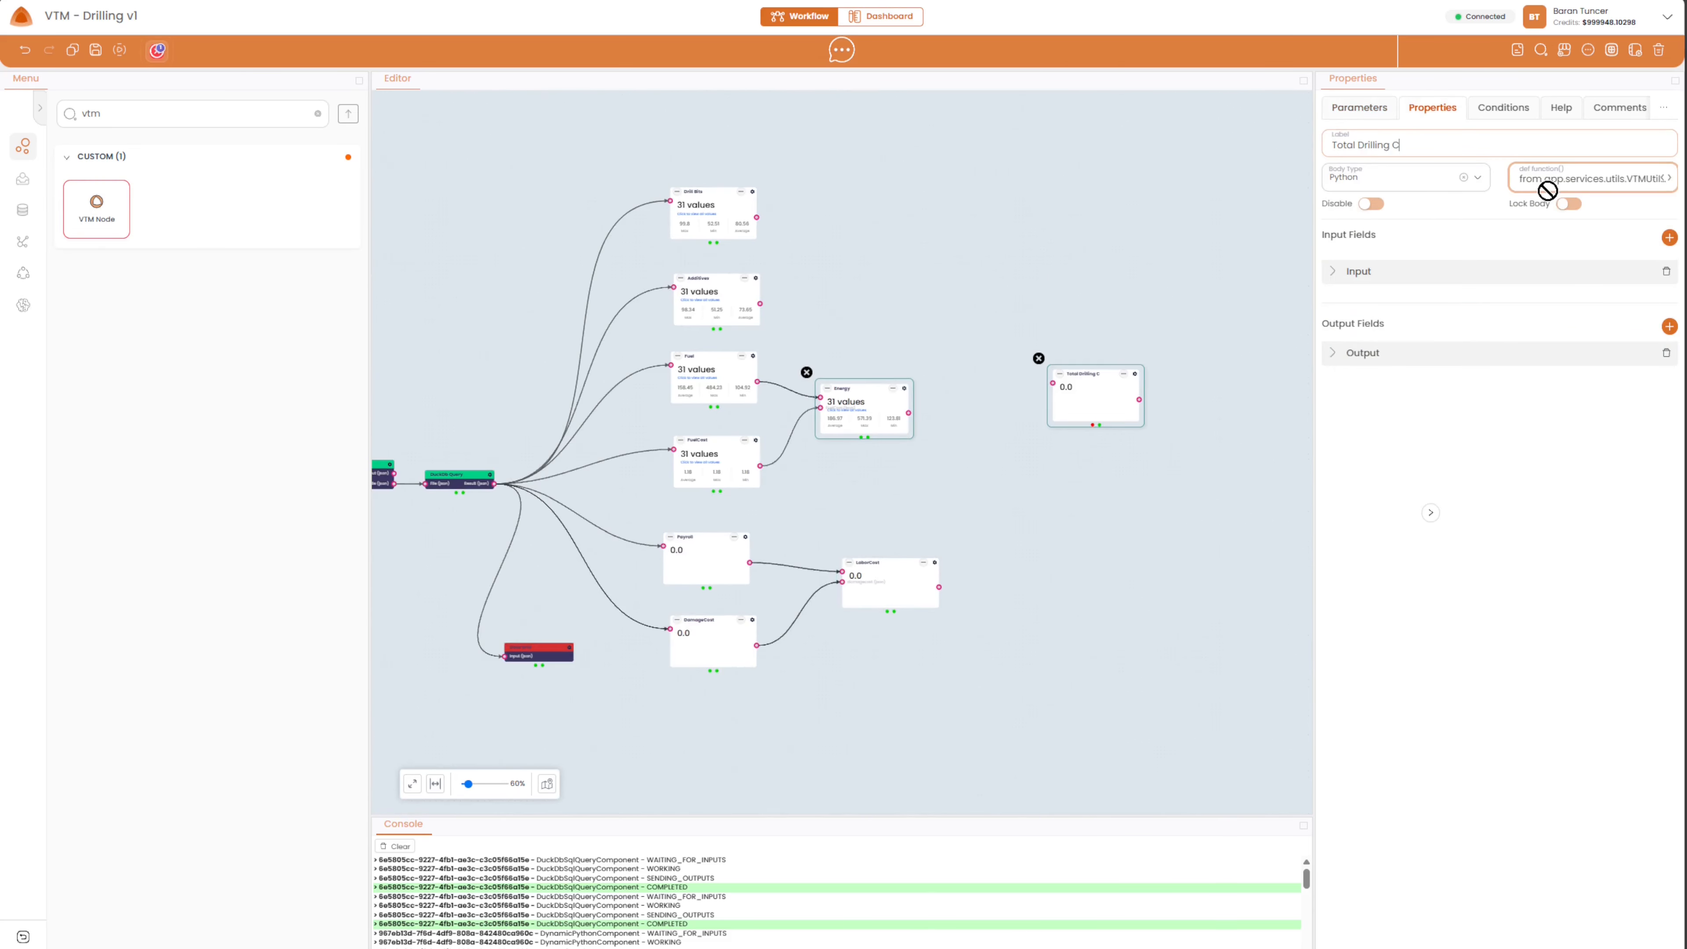
text(ost)
Set the Total Drilling Cost node's value type to Formula and add two more inputs to it.
click(1360, 108)
click(1379, 218)
click(1432, 108)
double_click(1669, 237)
Label the Total Drilling Cost node's three inputs consumables, energy and labor.
click(1514, 272)
double_click(1534, 310)
text(consumables)
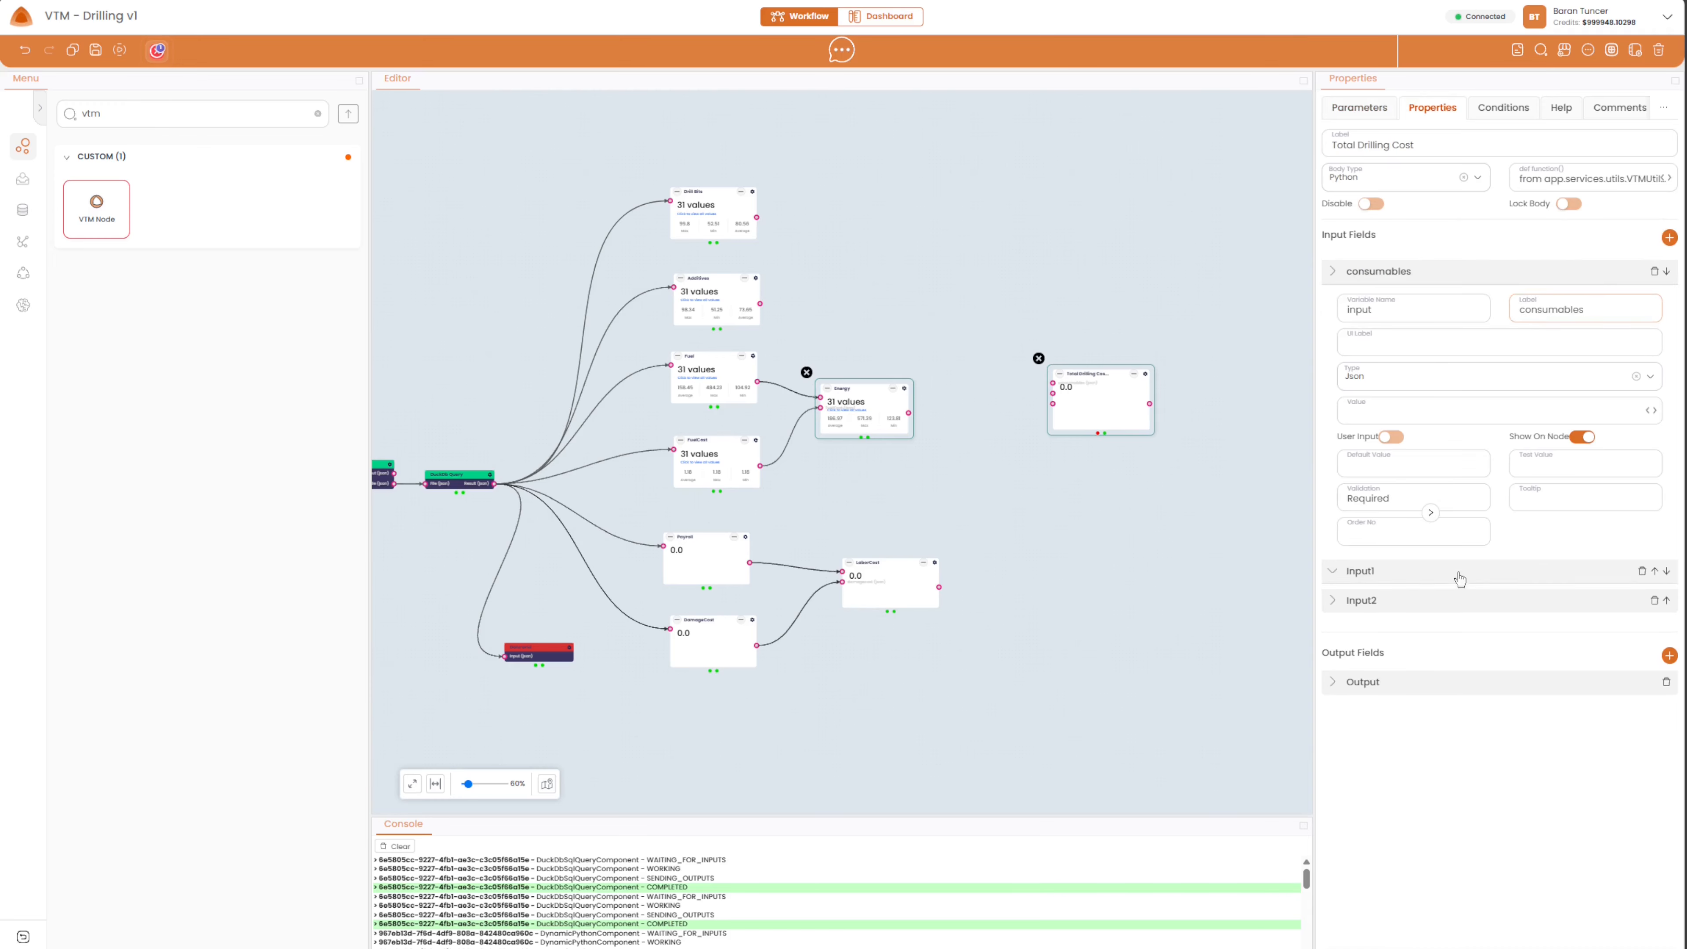
click(1462, 571)
click(1462, 574)
Add a VTM node labelled Consumables with two extra inputs and shift the Total Drilling Cost node further right.
drag(96, 209, 998, 257)
triple_click(1567, 144)
text(Consumables)
click(1514, 271)
click(1669, 238)
click(1670, 239)
drag(1087, 395, 1154, 395)
Label the Consumables node's three inputs drillbits, additives and energy.
double_click(1558, 310)
text(drillbits)
click(1514, 570)
double_click(1575, 339)
text(ad)
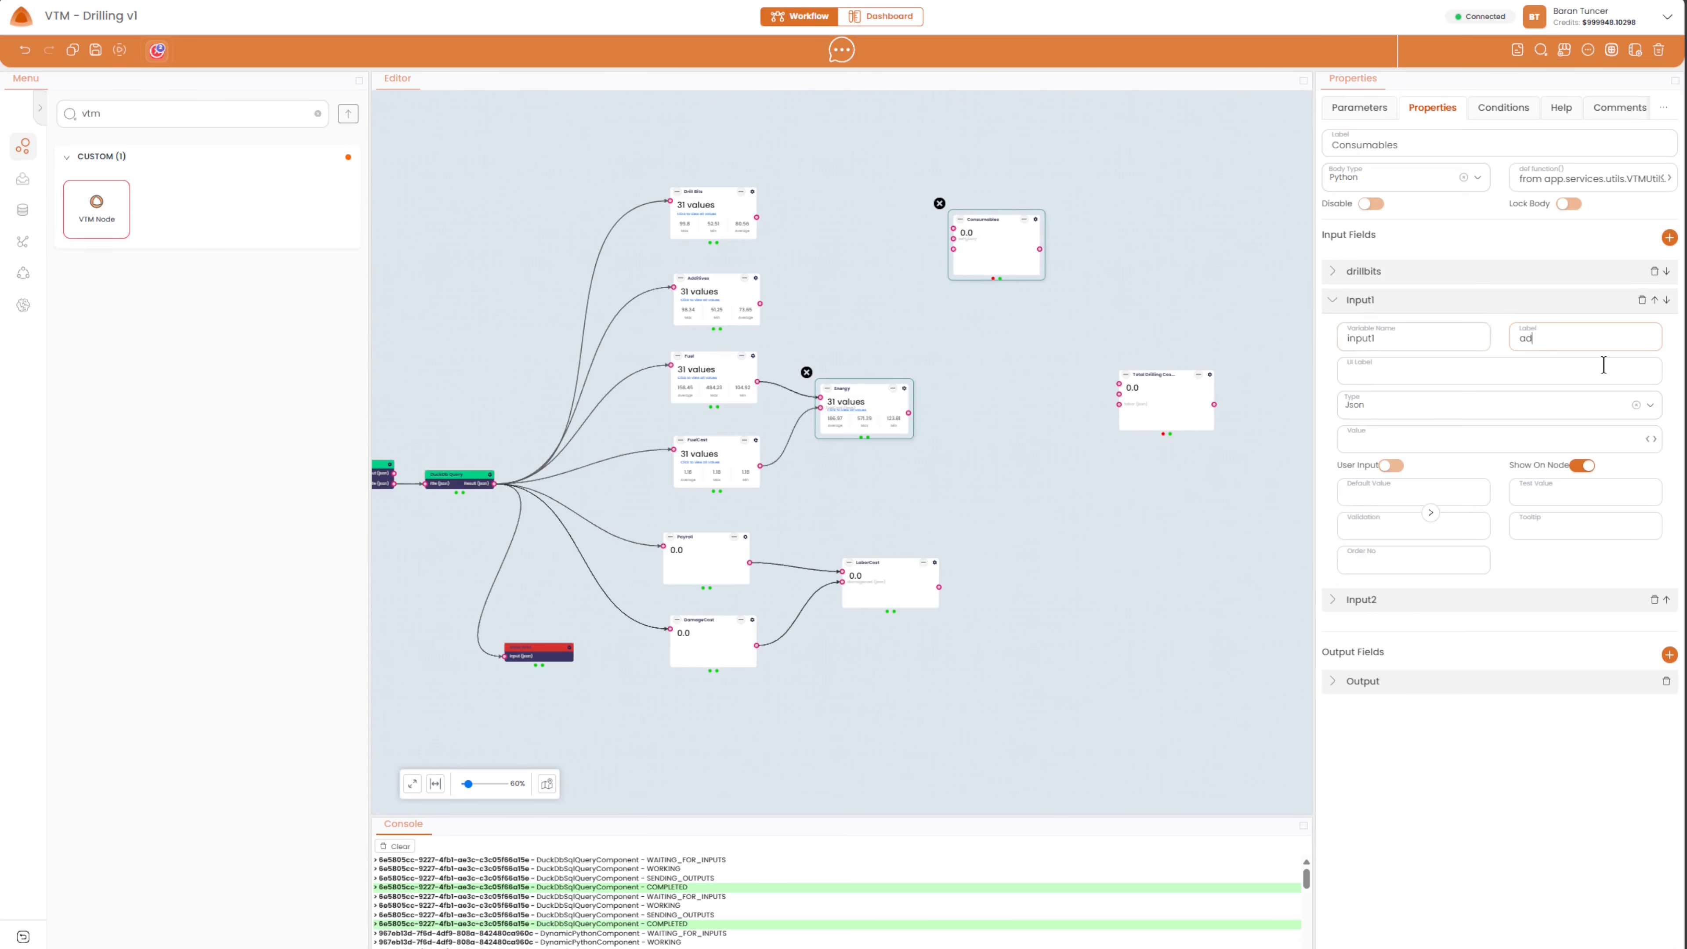
text(ditives)
click(1495, 599)
drag(1558, 368, 1476, 359)
text(energy)
Connect Drill Bits, Additives and Energy to the matching Consumables inputs, and Energy to Total Drilling Cost's energy input.
click(1360, 108)
drag(757, 218, 954, 229)
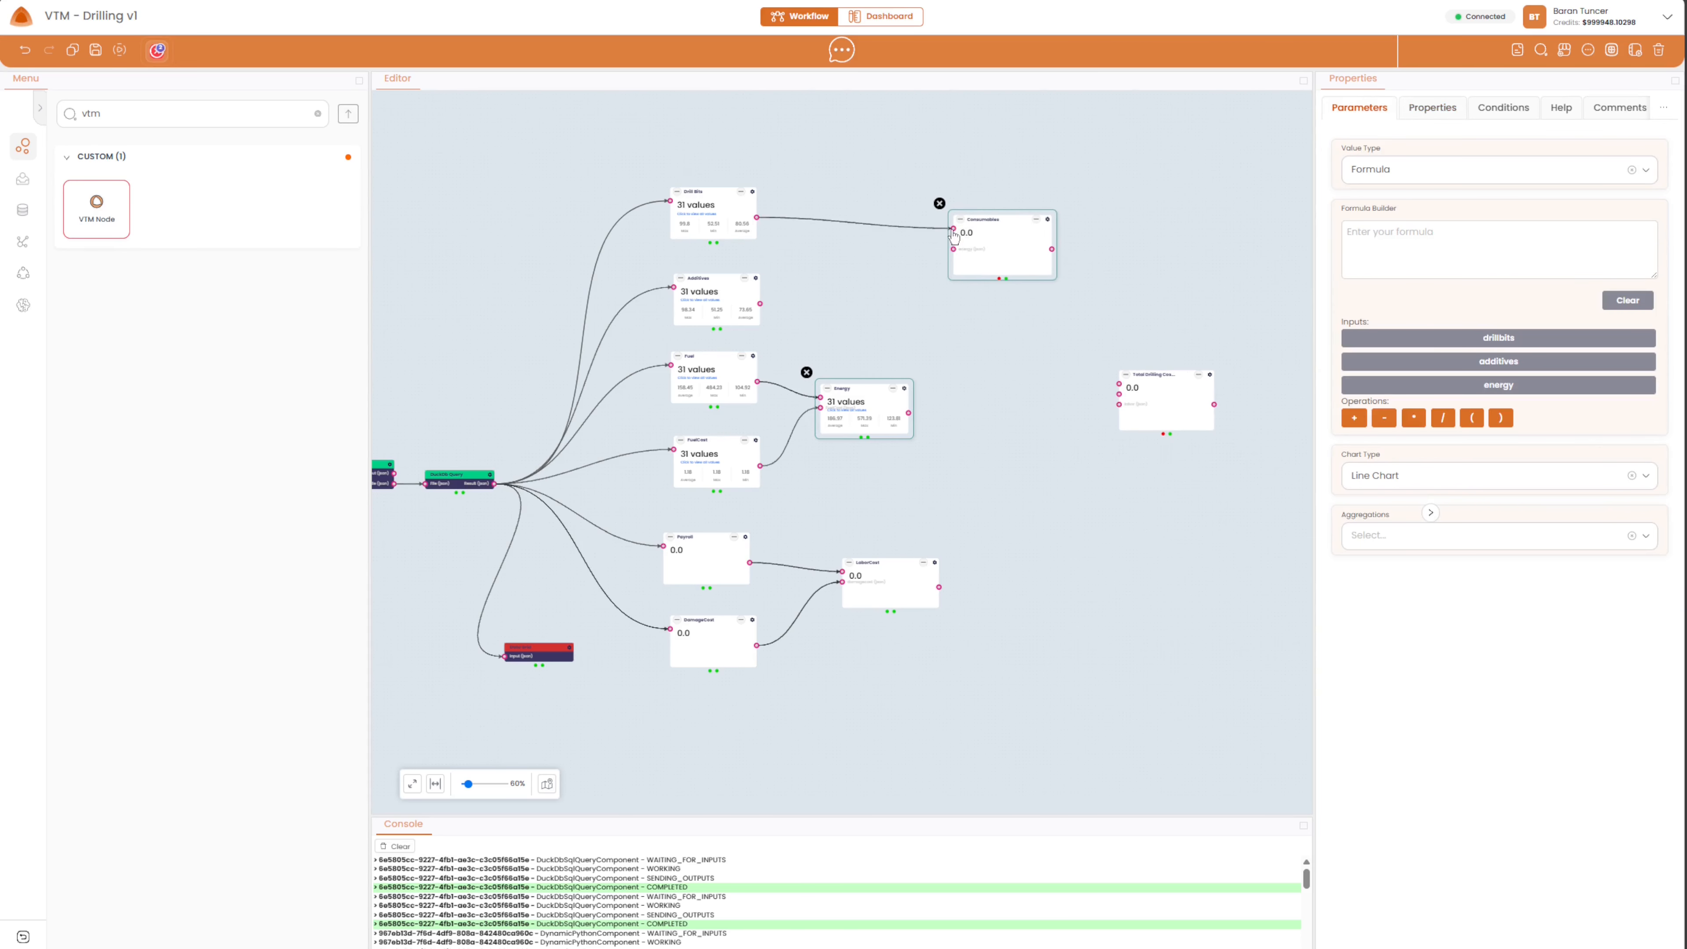
drag(761, 304, 953, 239)
drag(909, 413, 1119, 393)
Build the Consumables formula [drillbits]+[additives]+[energy] and choose Average, Max and Min as its aggregations.
click(1441, 343)
click(1356, 419)
click(1408, 363)
click(1356, 420)
click(1408, 385)
click(1408, 536)
click(1385, 560)
click(1383, 605)
click(1381, 644)
Shift the LaborCost node slightly and connect it to Total Drilling Cost's labor input.
click(1162, 414)
drag(937, 587, 948, 575)
drag(951, 575, 1120, 404)
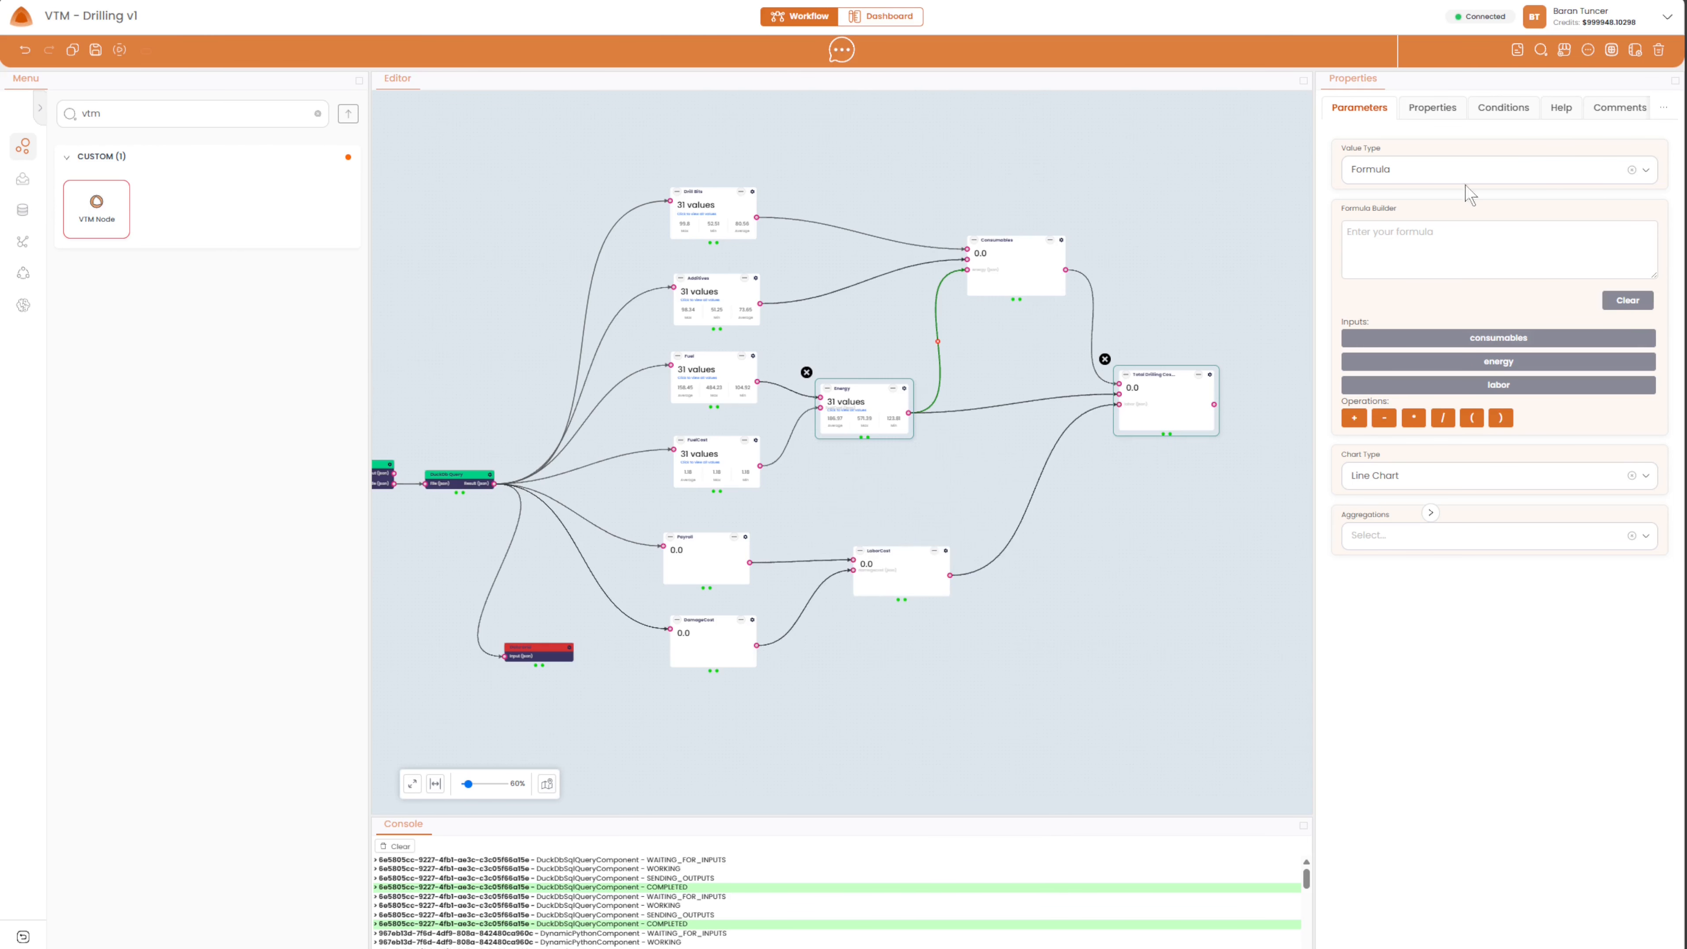
Build the Total Drilling Cost formula [consumables]+[energy]+[labor] and save the workspace.
click(1409, 338)
click(1356, 419)
click(1408, 362)
click(1355, 418)
click(1409, 385)
click(96, 51)
Preview the workspace and examine the Consumables, LaborCost and Total Drilling Cost cards on the dashboard's value tree.
click(119, 50)
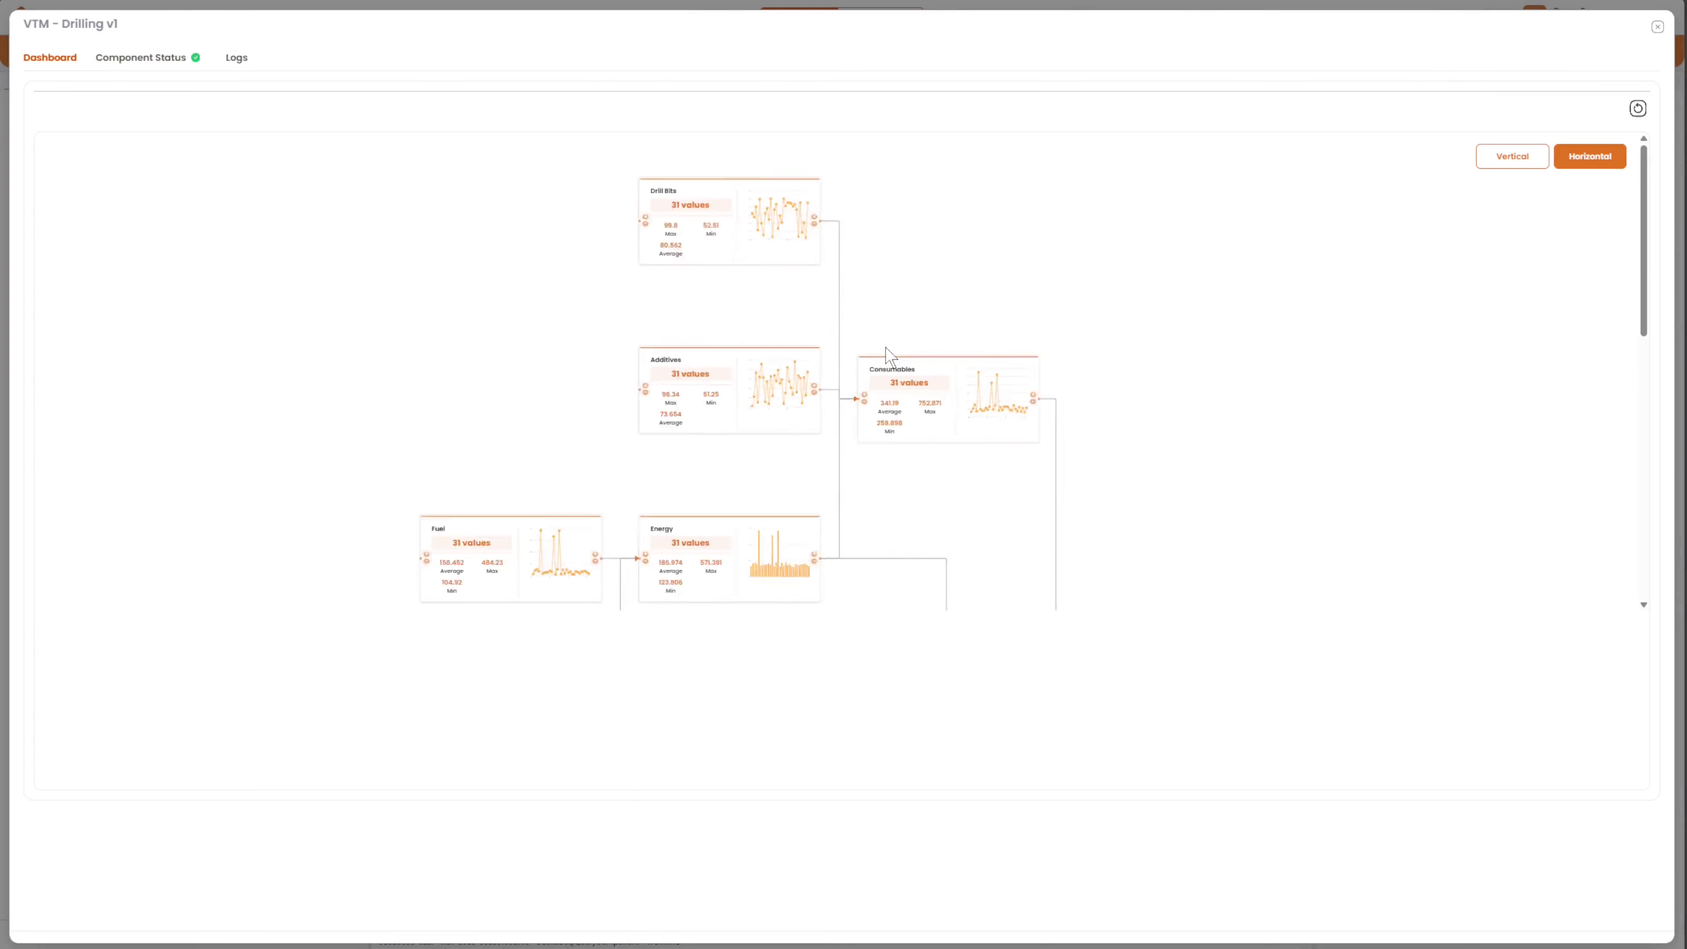
scroll(887, 349, up, 1)
drag(1006, 570, 984, 361)
drag(1022, 565, 945, 155)
scroll(1247, 458, up, 2)
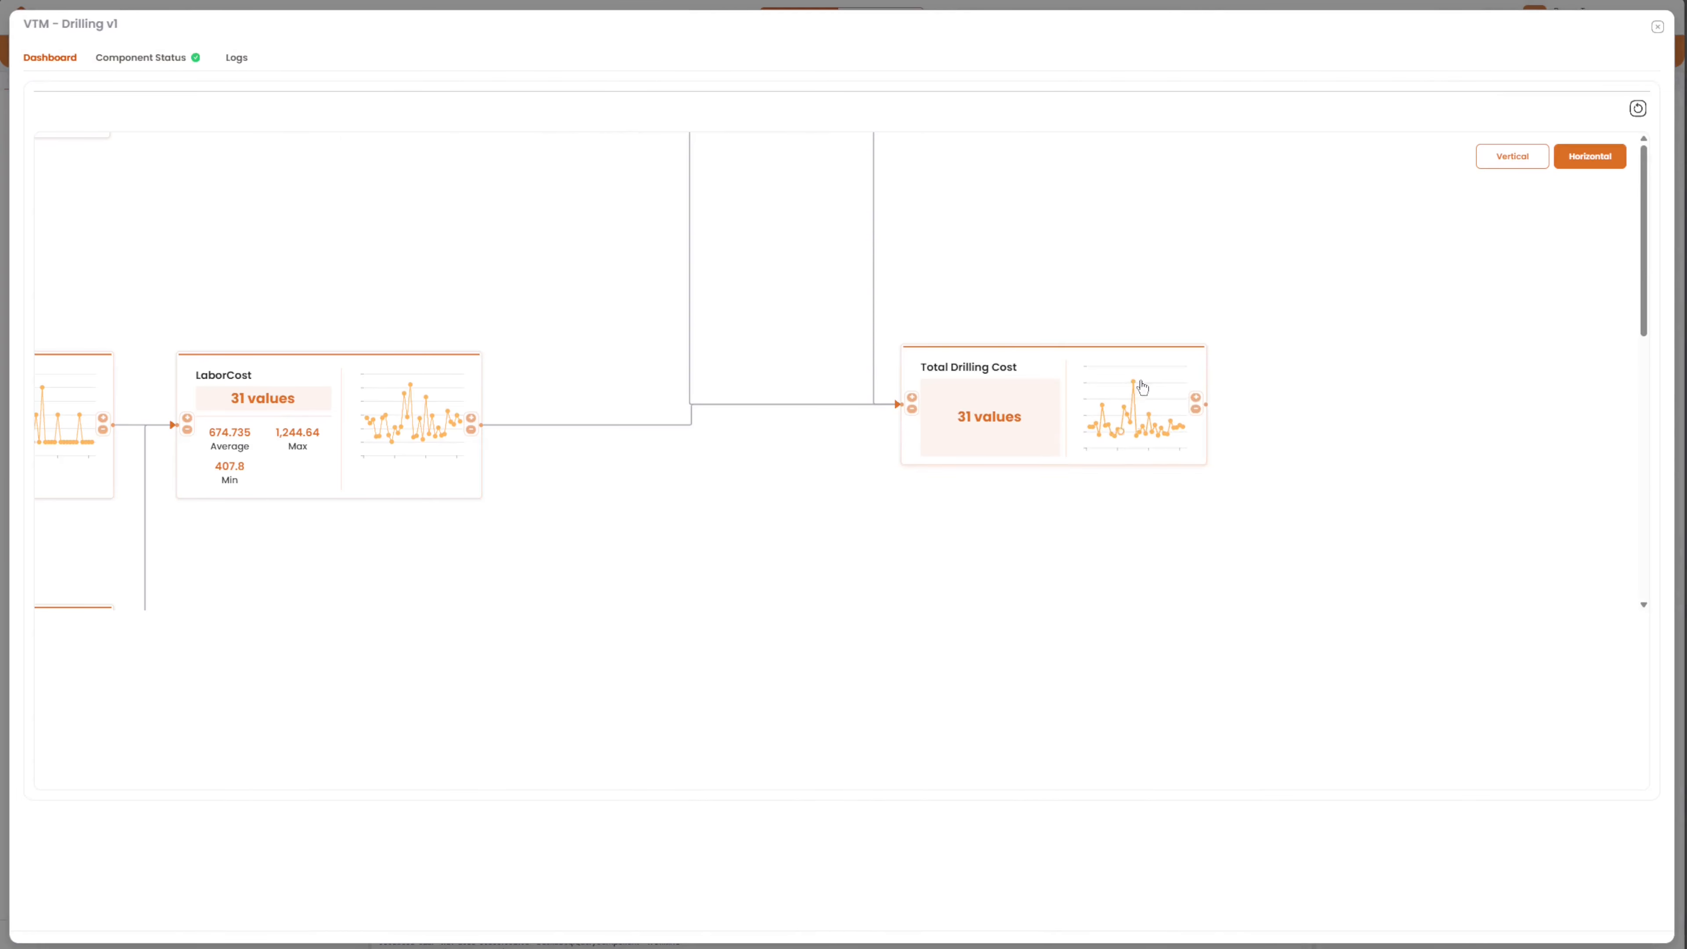
scroll(1143, 386, down, 3)
drag(1123, 325, 1156, 608)
click(1658, 27)
Add a VTM node below DamageCost and connect the DuckDB query's result to its input.
drag(97, 209, 698, 731)
drag(494, 484, 651, 708)
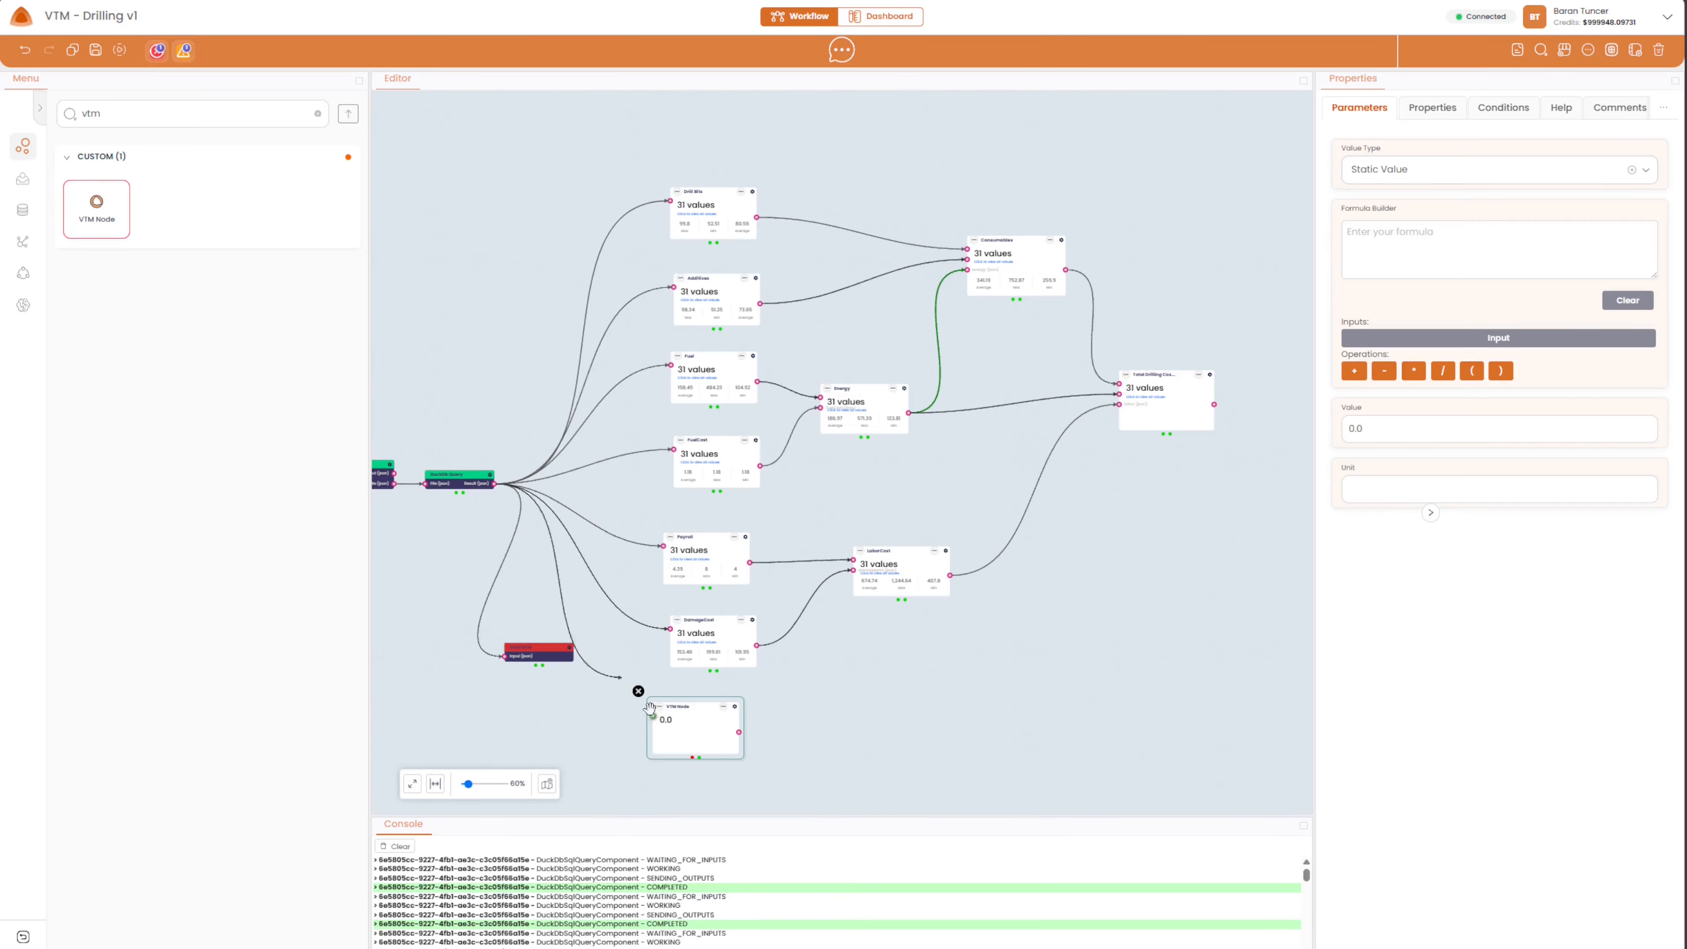
drag(650, 708, 653, 716)
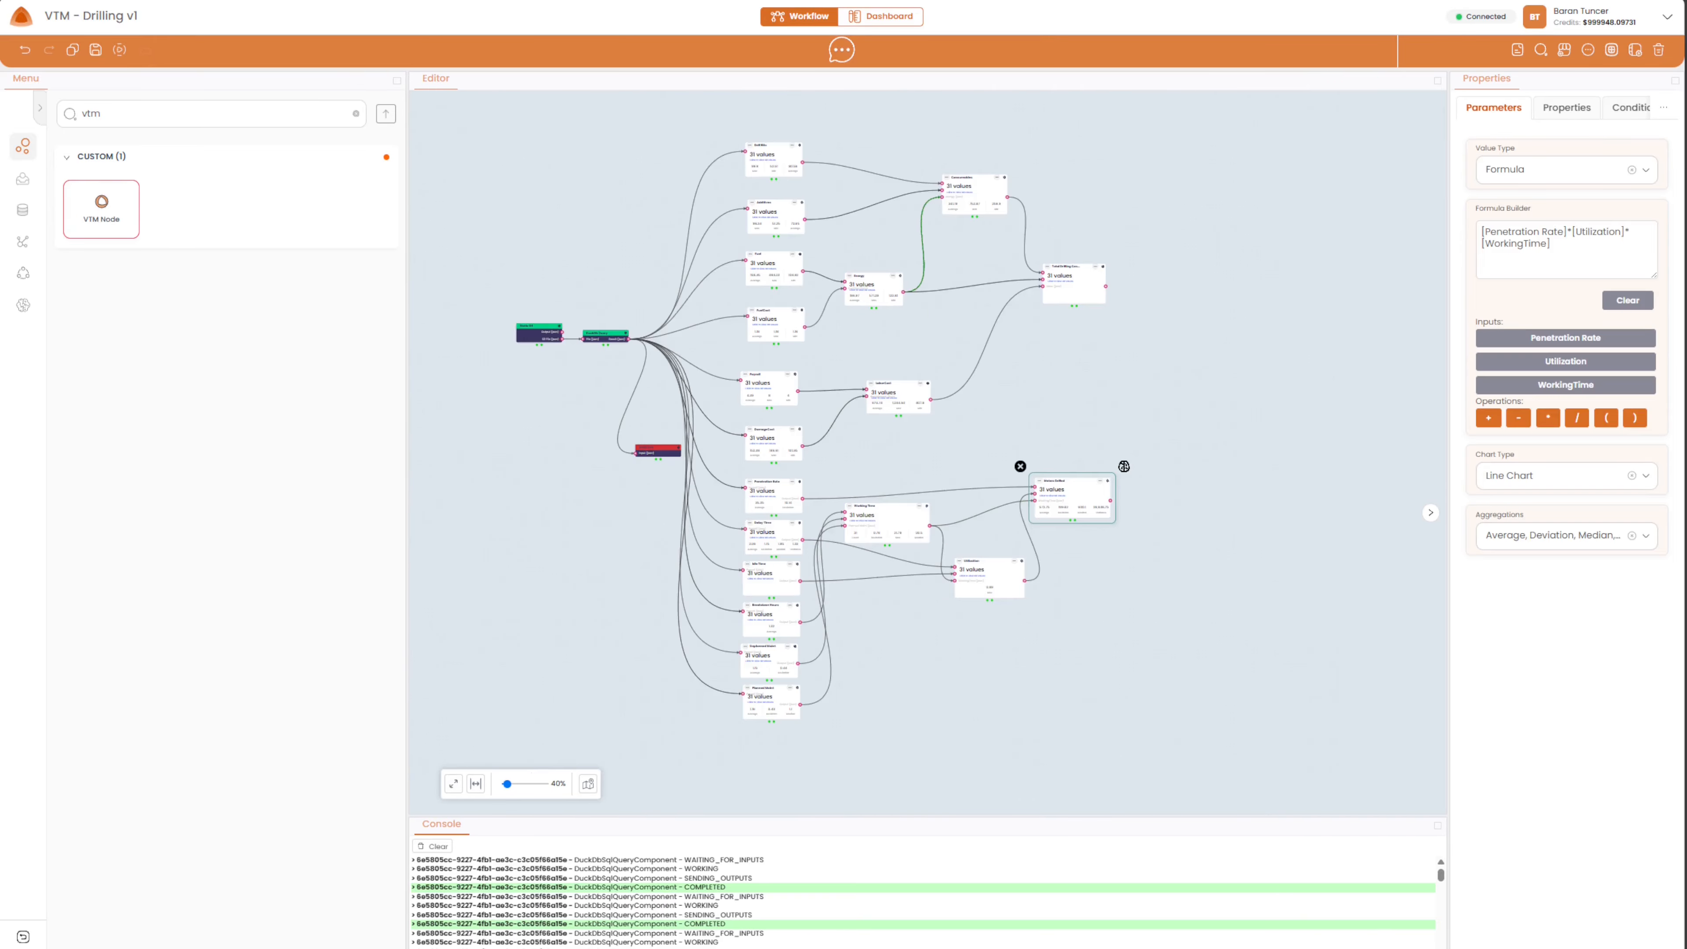
Add a VTM node to the right of Total Drilling Cost and Meters Drilled, labelled Drilling Cost Per Meter.
drag(96, 210, 1178, 412)
scroll(1178, 432, up, 5)
drag(1178, 435, 1070, 593)
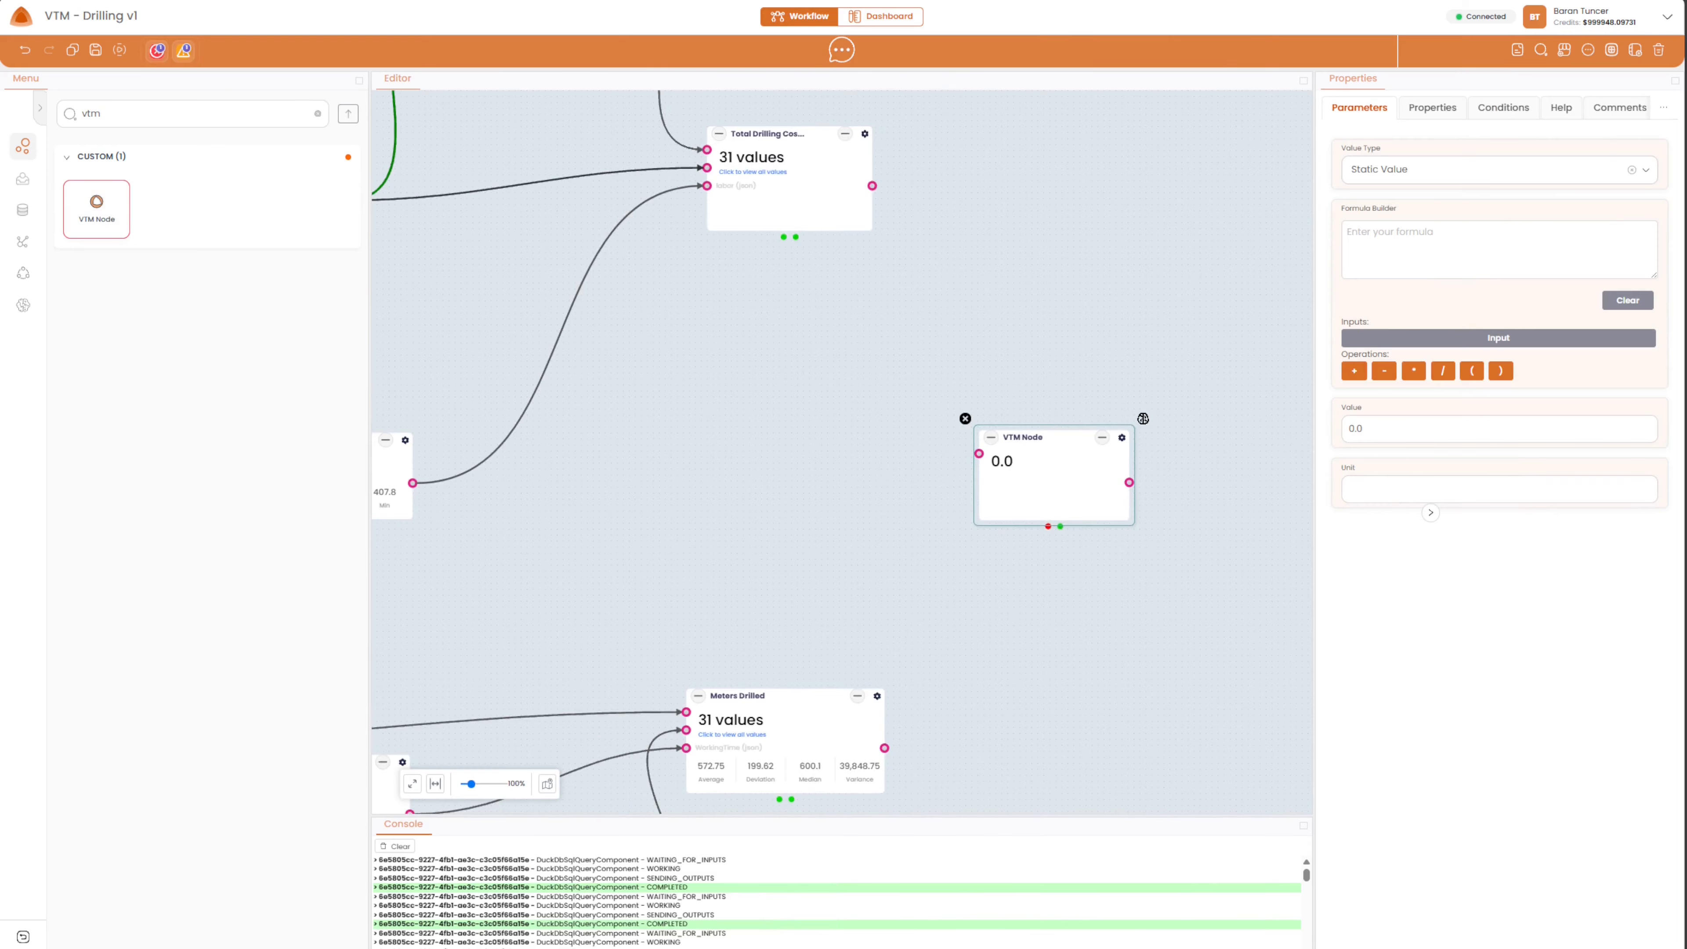
click(1432, 108)
triple_click(1451, 143)
text(Drilling Cost Per Meter)
Add a second input to the Drilling Cost Per Meter node and label its inputs totaldrill and meters.
click(1670, 238)
click(1420, 272)
click(1463, 302)
key(Tab)
text(tor)
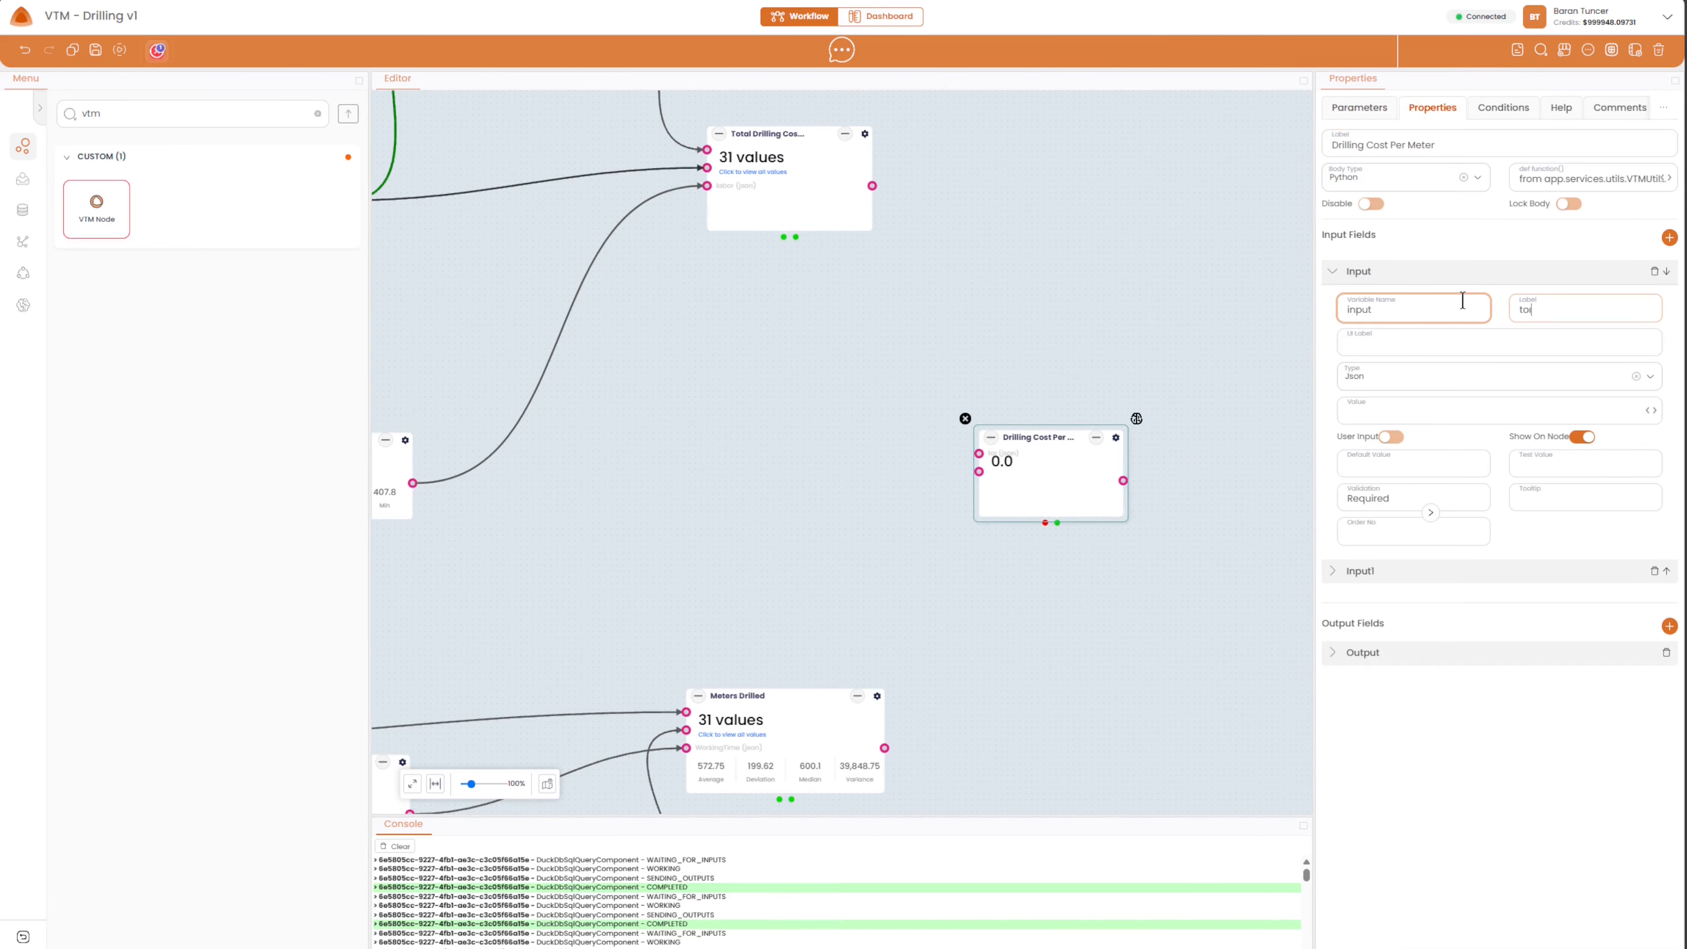
text(aldrill)
click(1428, 573)
click(1560, 339)
text(me)
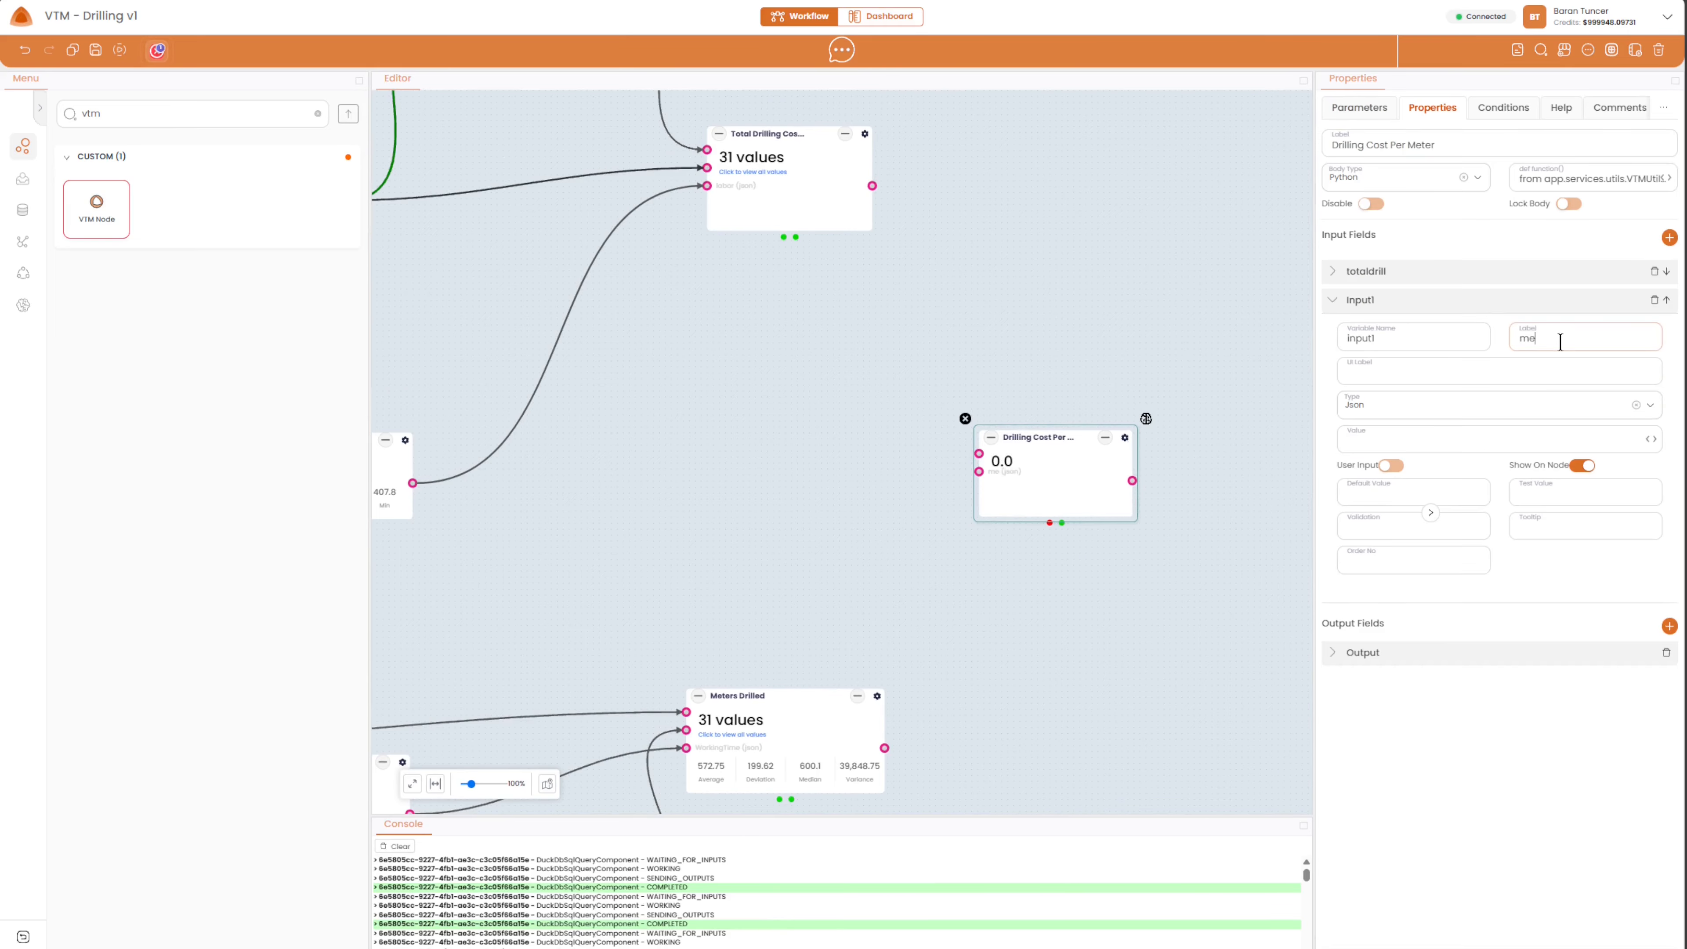
text(ters)
Connect Total Drilling Cost to the totaldrill input and Meters Drilled to the meters input of Drilling Cost Per Meter.
click(1360, 107)
drag(873, 186, 979, 454)
drag(884, 749, 979, 472)
Set Drilling Cost Per Meter's value type to Formula, build [totaldrill]/[meters], and select the Average, Max and Min aggregations.
click(1488, 170)
click(1475, 230)
click(1485, 338)
click(1444, 395)
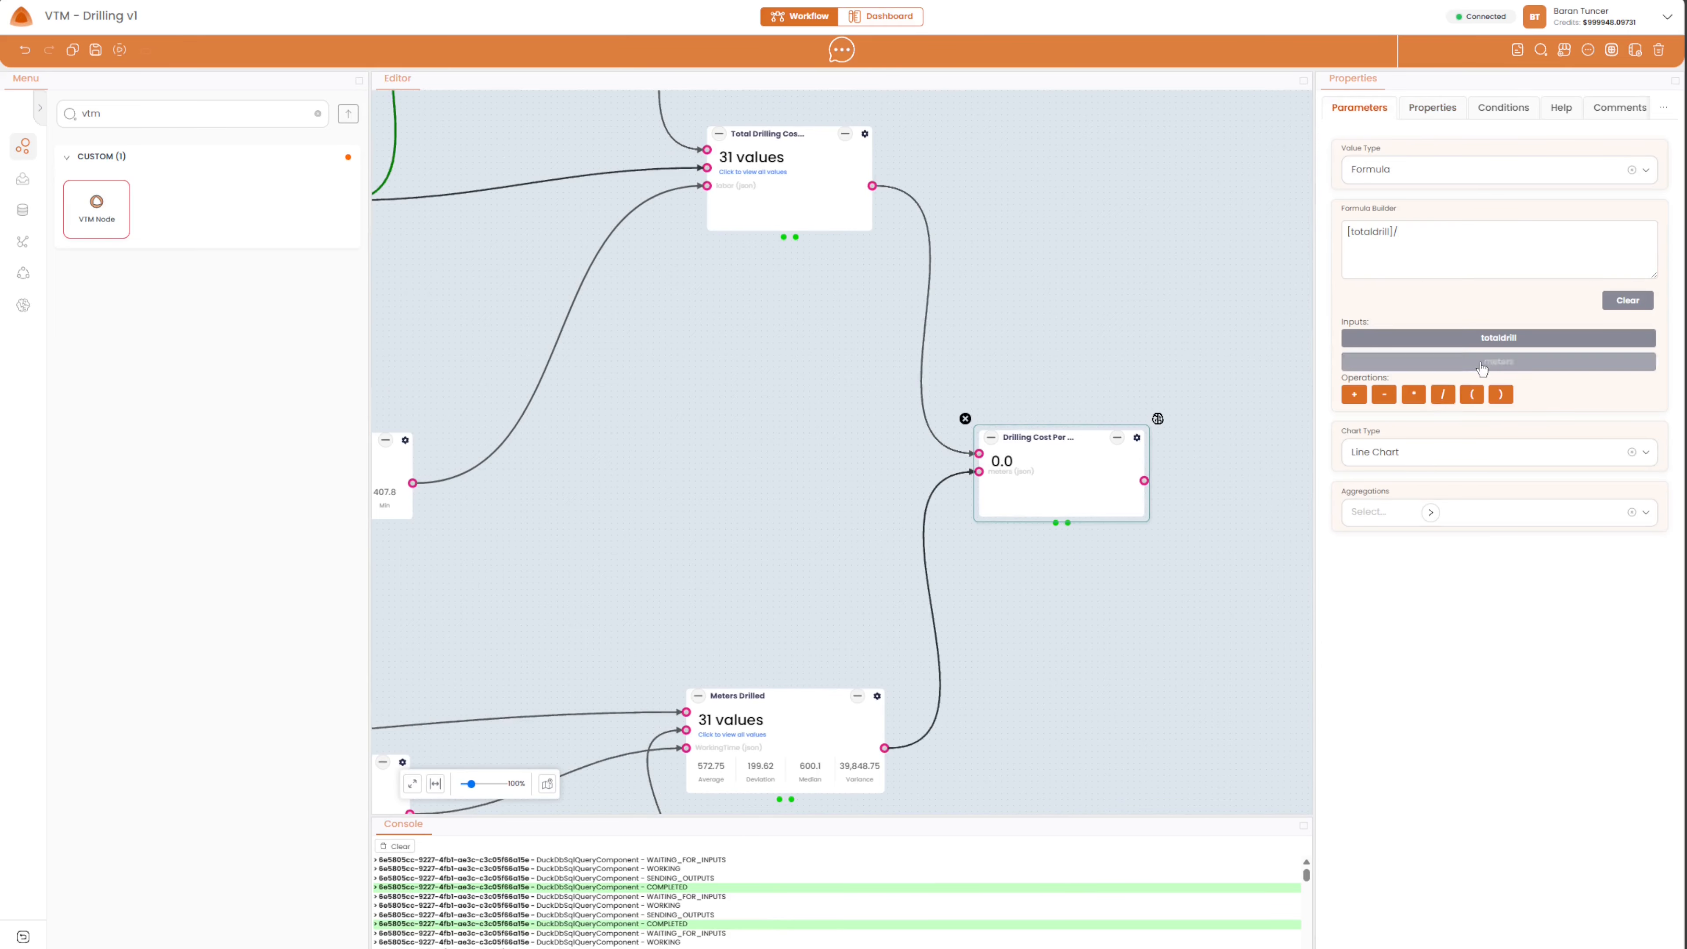
click(1482, 363)
click(1405, 514)
click(1403, 536)
Save the workspace and preview its dashboard around the Drilling Cost Per Meter node.
scroll(1117, 603, down, 6)
drag(1115, 603, 1099, 503)
click(96, 50)
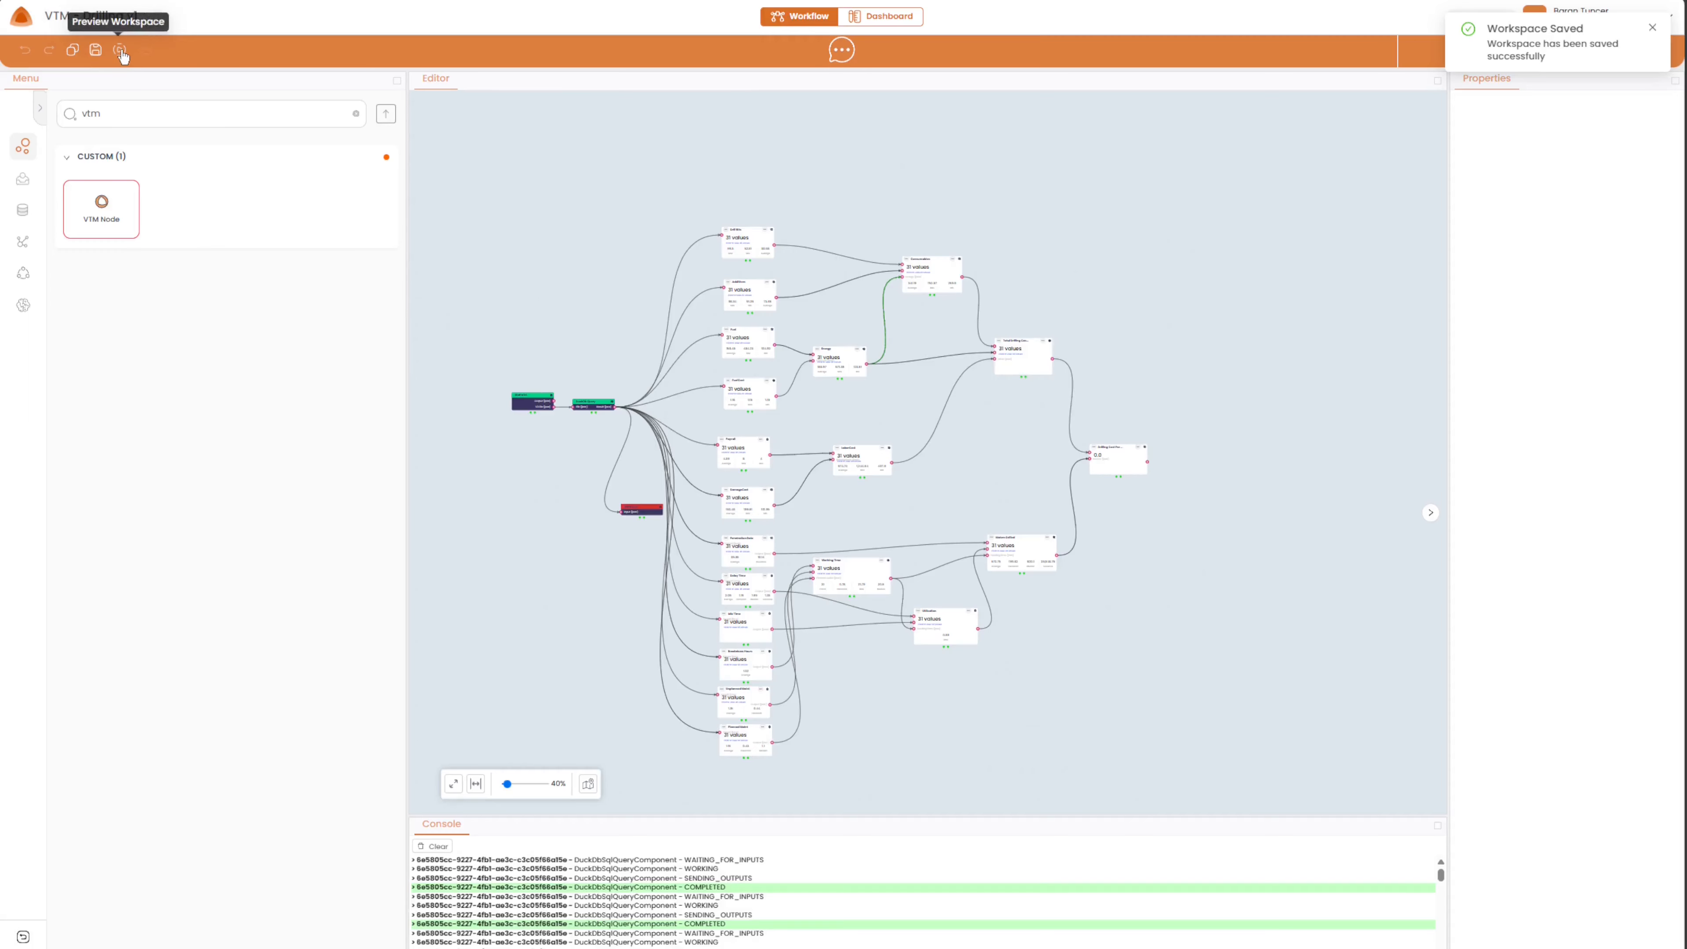
click(120, 51)
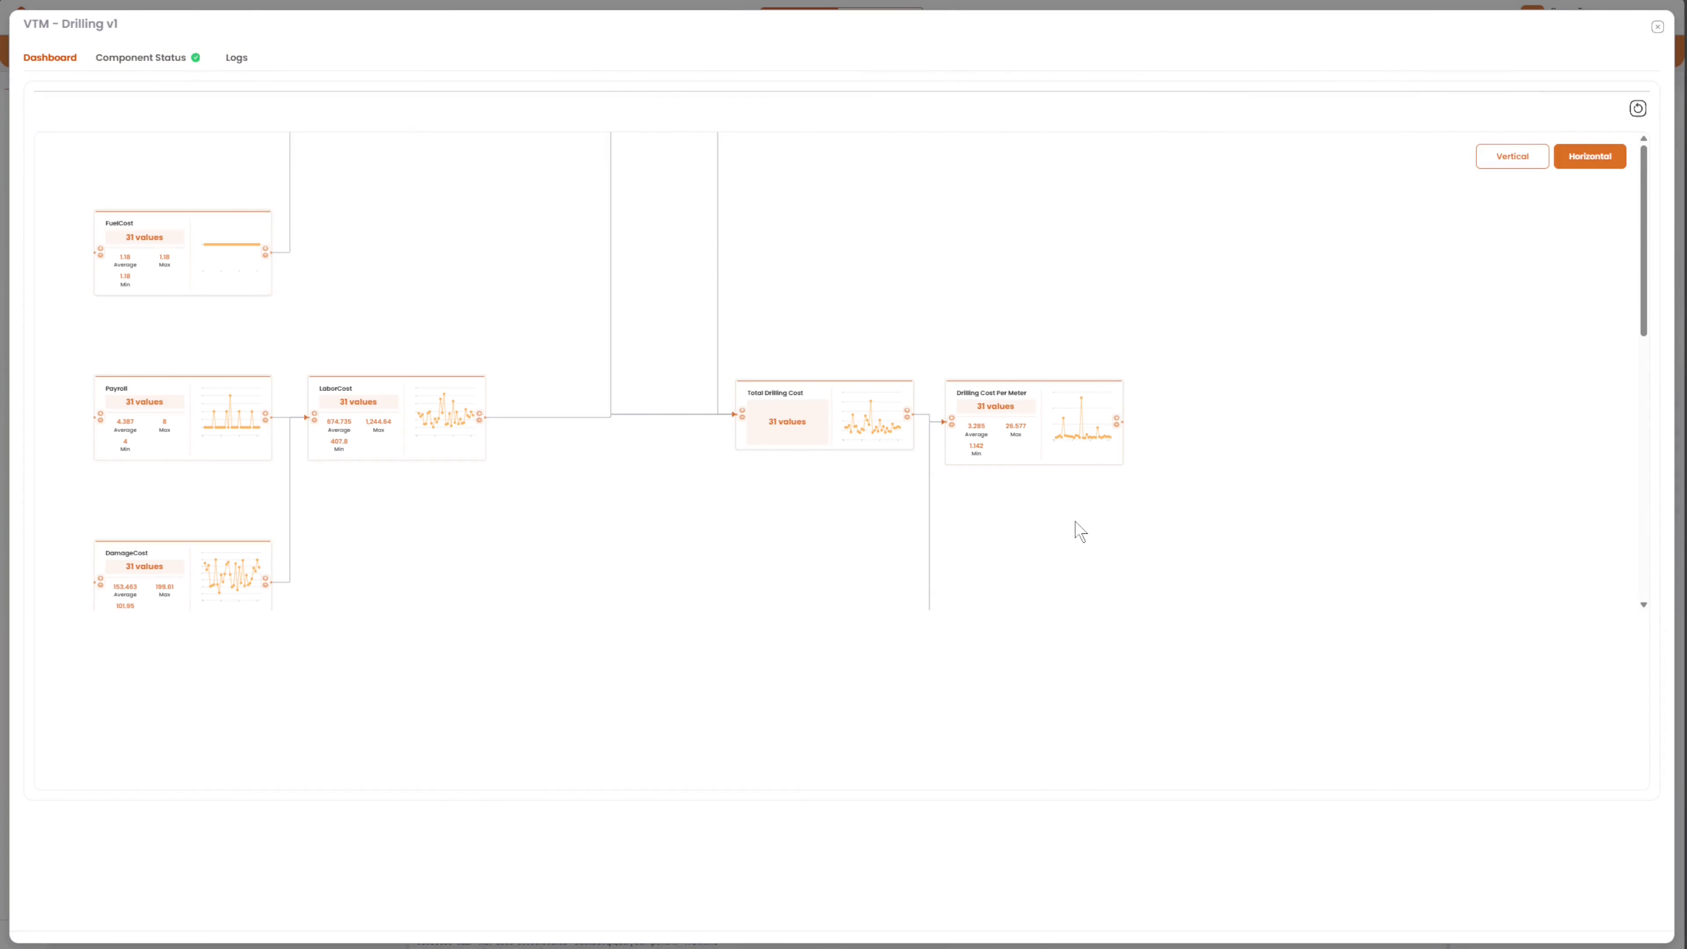
drag(1074, 528, 1147, 520)
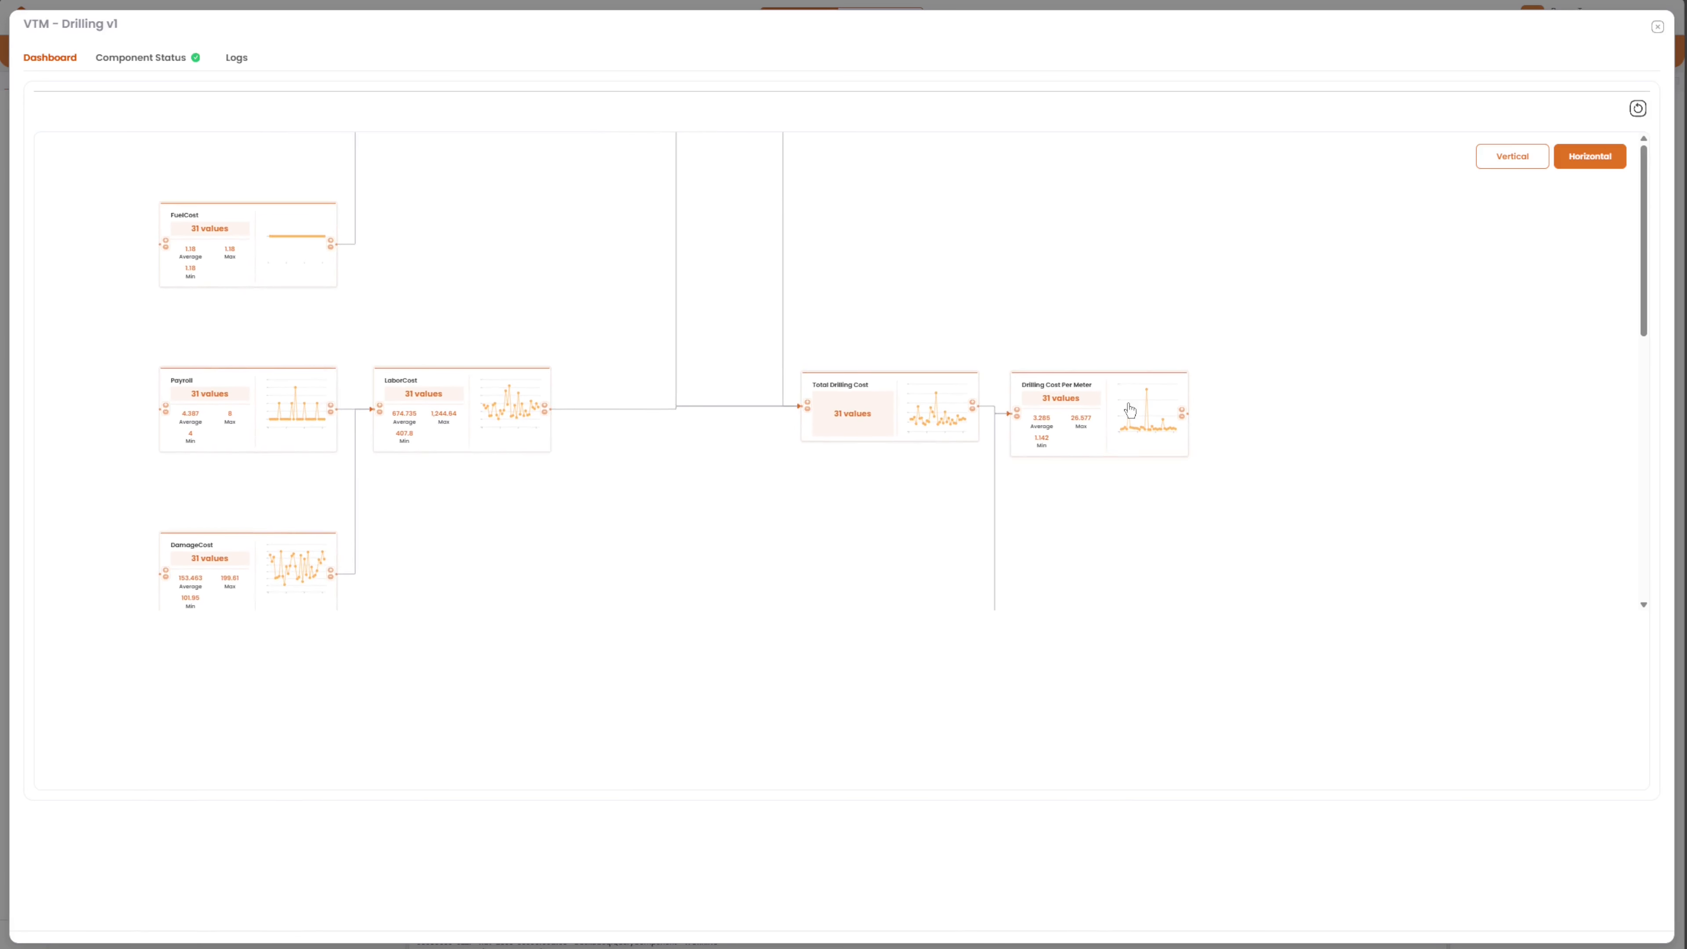